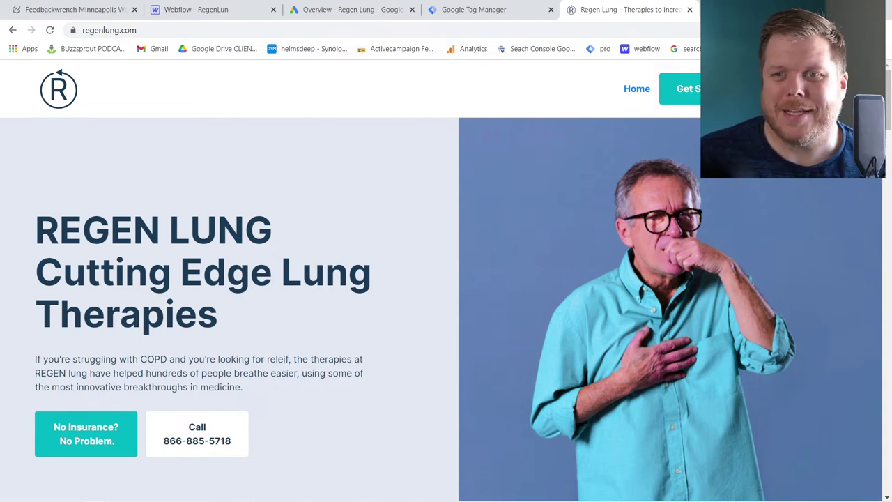
{"action": "right_click", "coordinate": [714, 69]}
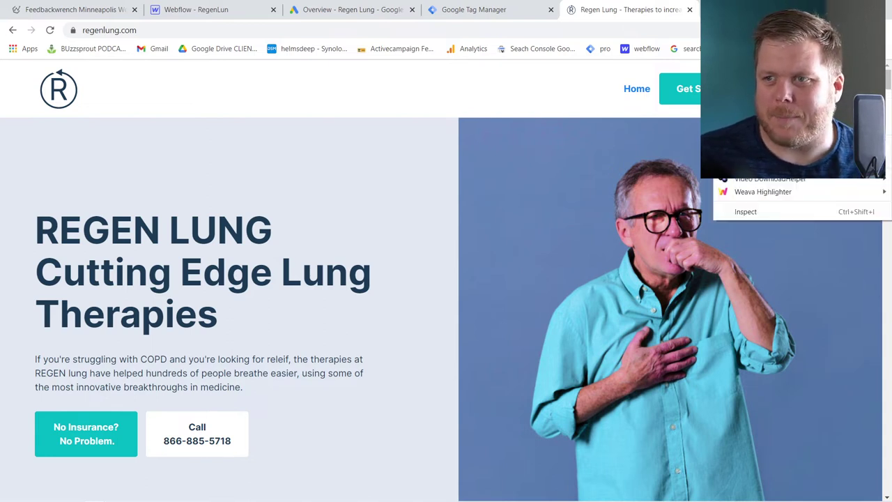
{"action": "key", "text": "Escape"}
{"action": "key", "text": "ctrl+t"}
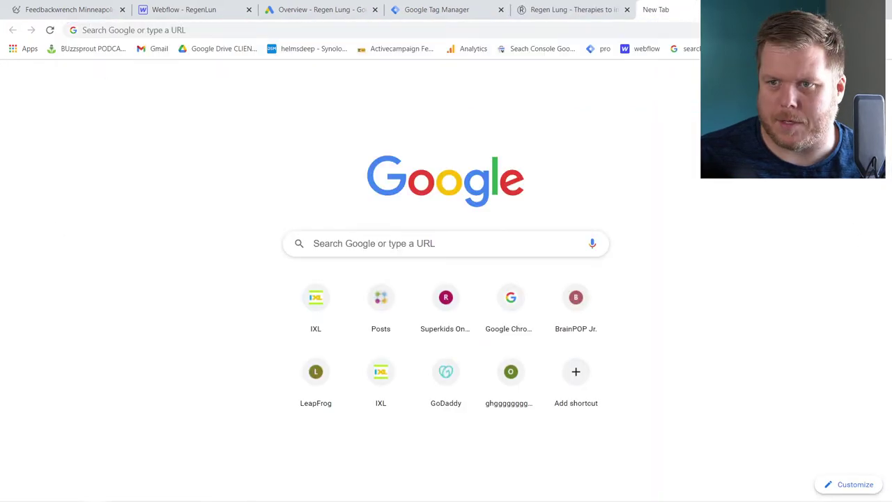
{"action": "key", "text": "ctrl+v"}
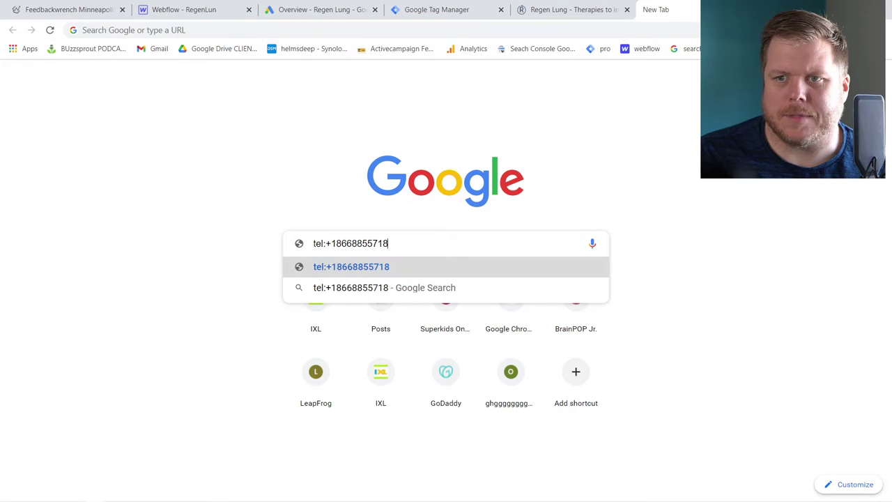
Zoom the new tab to 125%, mark the +1 prefix, then return to the Regen Lung site
{"action": "key", "text": "ctrl+plus"}
{"action": "key", "text": "ctrl+plus"}
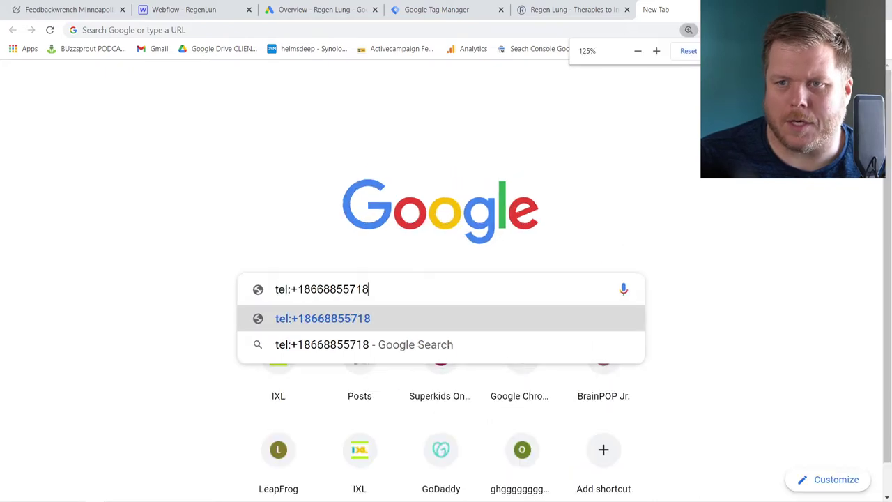
{"action": "left_click", "coordinate": [304, 288]}
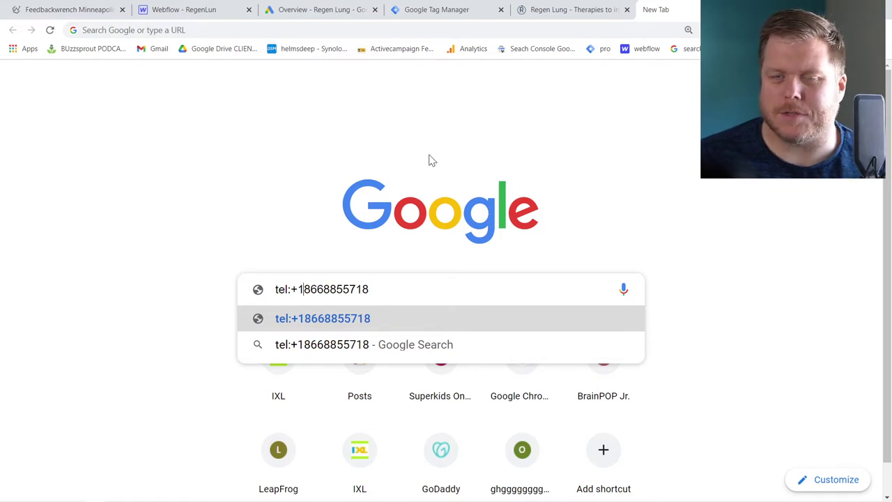
{"action": "left_click", "coordinate": [566, 11]}
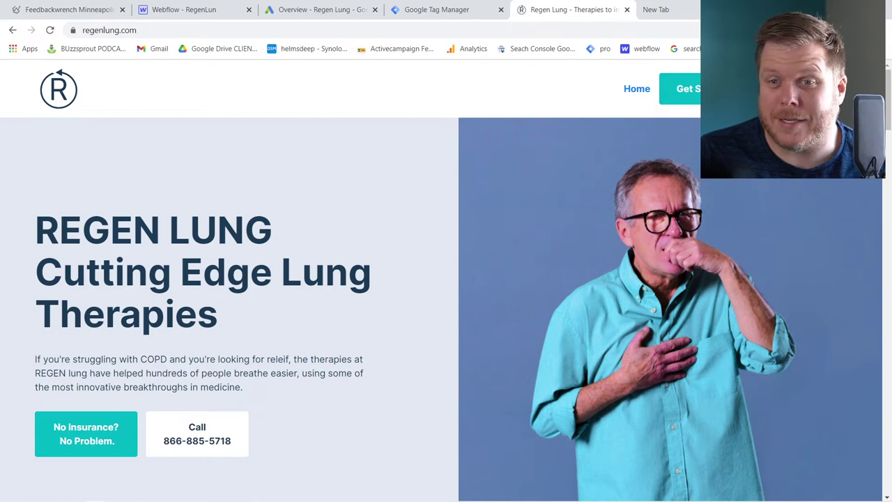
{"action": "left_click", "coordinate": [656, 9]}
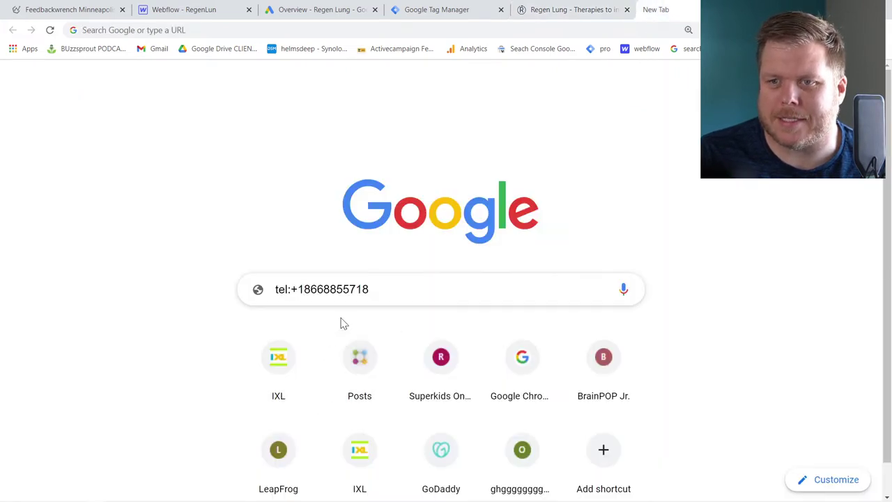
{"action": "left_click", "coordinate": [560, 11]}
{"action": "scroll", "coordinate": [474, 279], "scroll_direction": "down", "scroll_amount": 4}
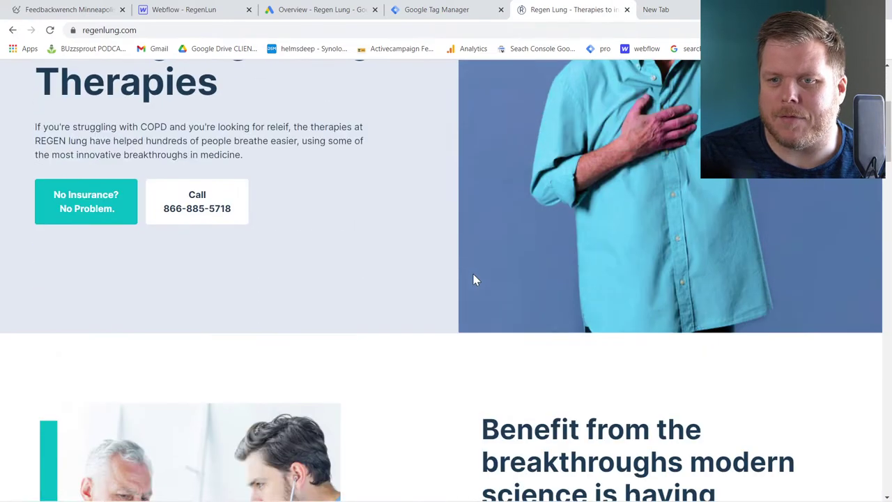
{"action": "scroll", "coordinate": [474, 279], "scroll_direction": "down", "scroll_amount": 5}
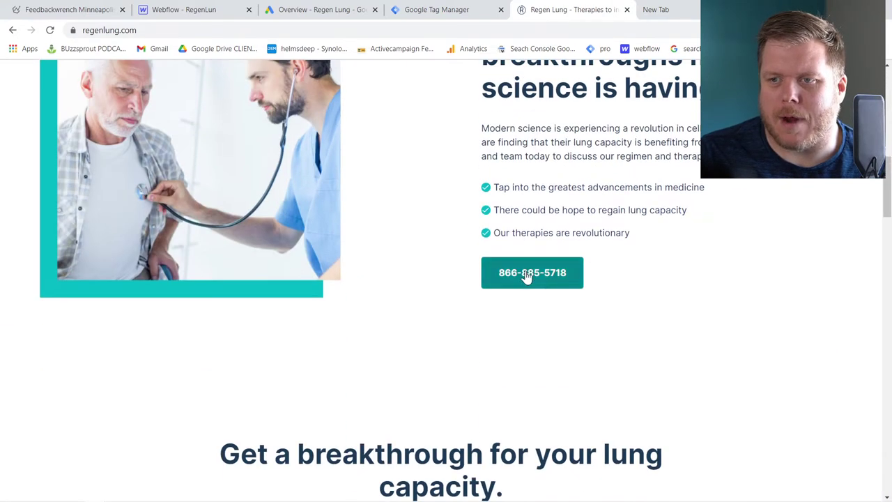
{"action": "scroll", "coordinate": [544, 282], "scroll_direction": "down", "scroll_amount": 5}
{"action": "scroll", "coordinate": [544, 282], "scroll_direction": "down", "scroll_amount": 7}
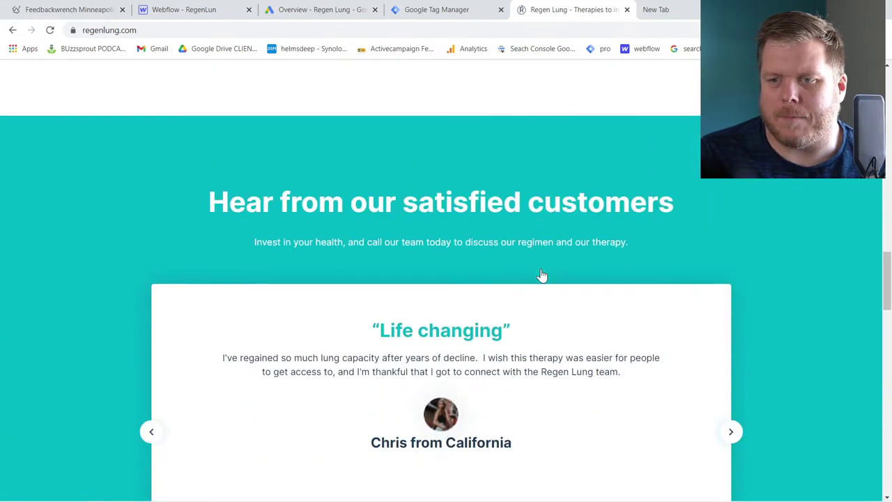
{"action": "scroll", "coordinate": [543, 275], "scroll_direction": "down", "scroll_amount": 15}
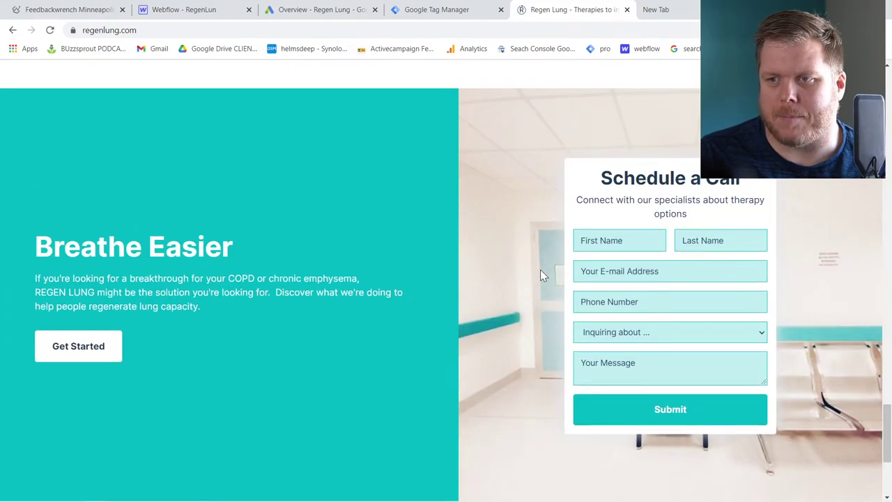
{"action": "left_click", "coordinate": [662, 245]}
{"action": "left_click", "coordinate": [242, 225]}
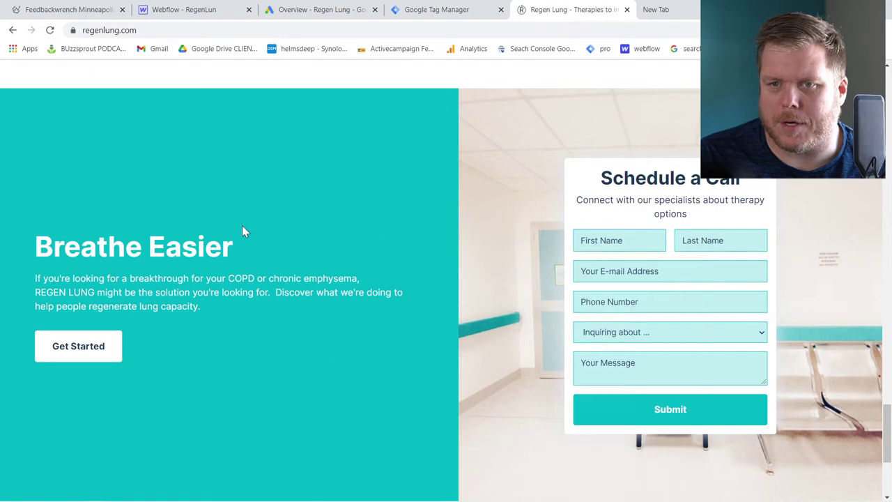
{"action": "scroll", "coordinate": [311, 258], "scroll_direction": "up", "scroll_amount": 20}
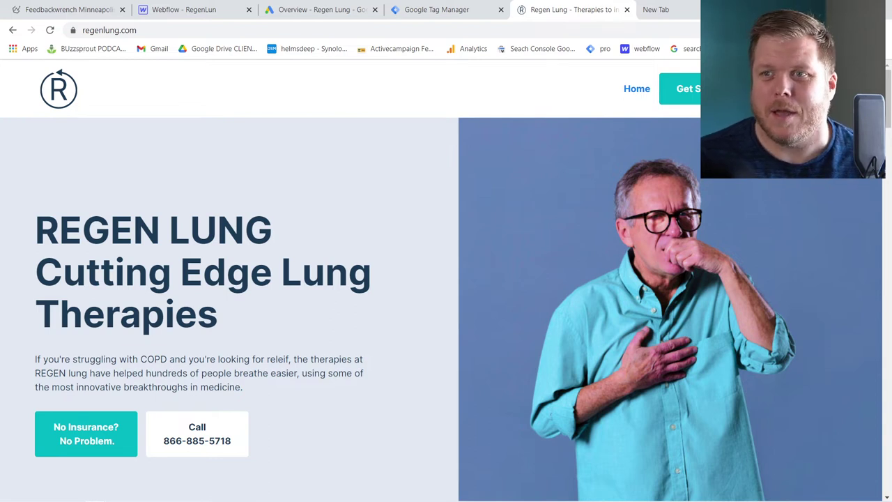
In the New Tab, select the tel:+1 prefix, then the whole link, then deselect at its end
{"action": "left_click", "coordinate": [659, 10]}
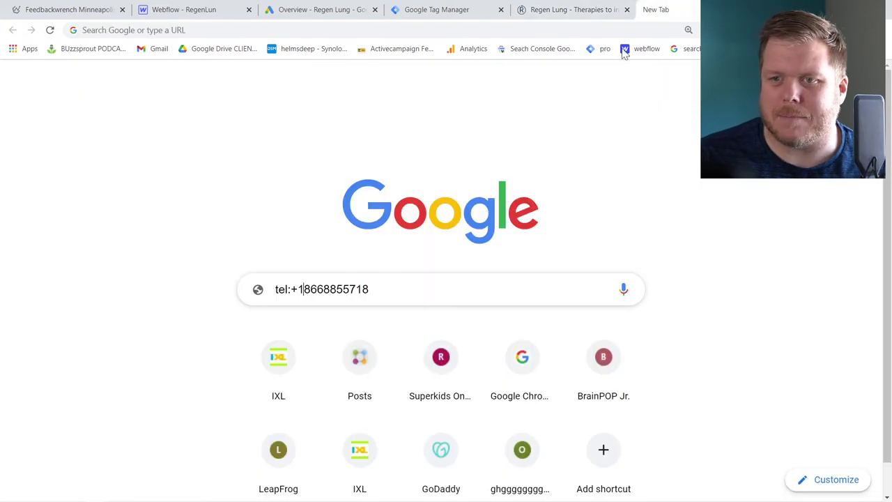
{"action": "left_click", "coordinate": [304, 289]}
{"action": "key", "text": "shift+Home"}
{"action": "key", "text": "ctrl+a"}
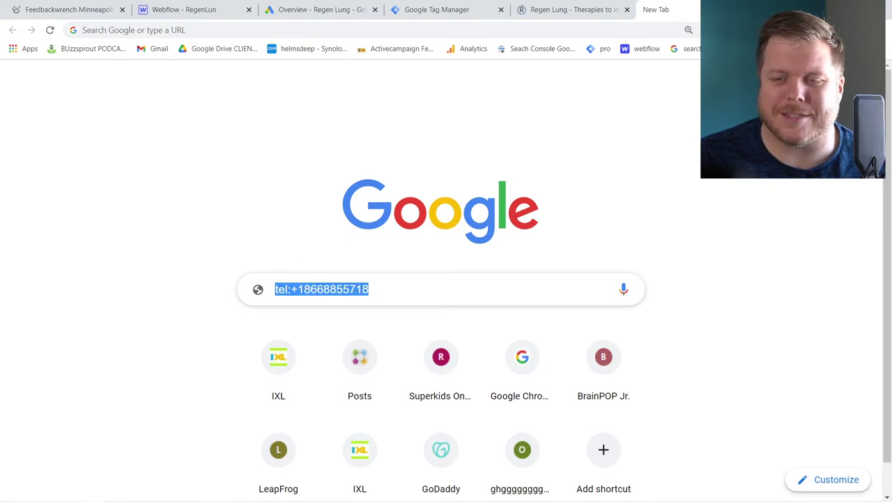
{"action": "key", "text": "End"}
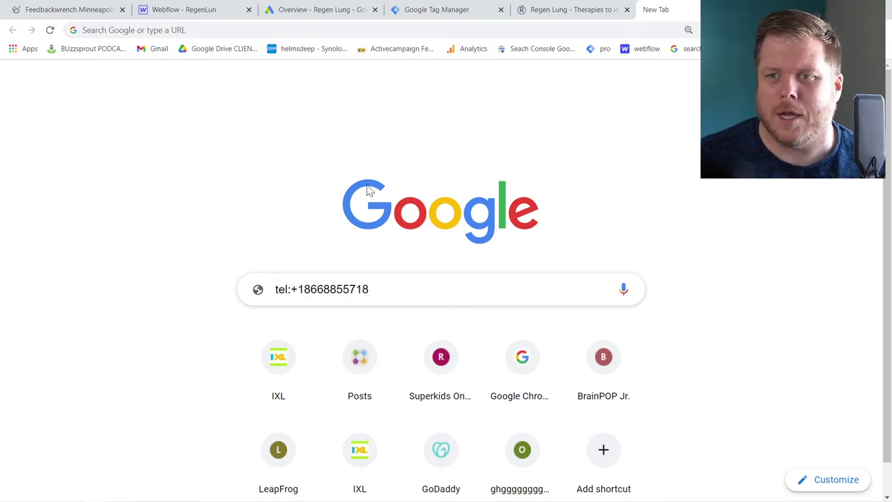
{"action": "left_click", "coordinate": [551, 10]}
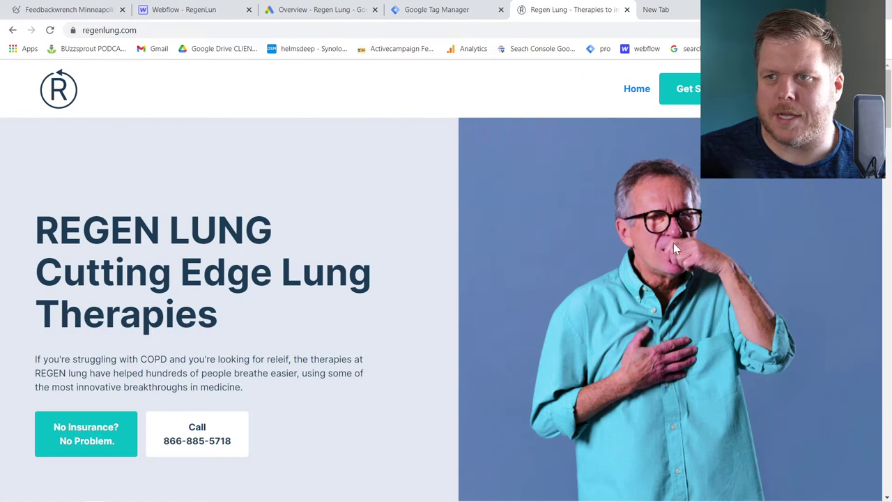
{"action": "scroll", "coordinate": [673, 243], "scroll_direction": "down", "scroll_amount": 15}
{"action": "scroll", "coordinate": [657, 249], "scroll_direction": "up", "scroll_amount": 3}
{"action": "scroll", "coordinate": [633, 254], "scroll_direction": "up", "scroll_amount": 1}
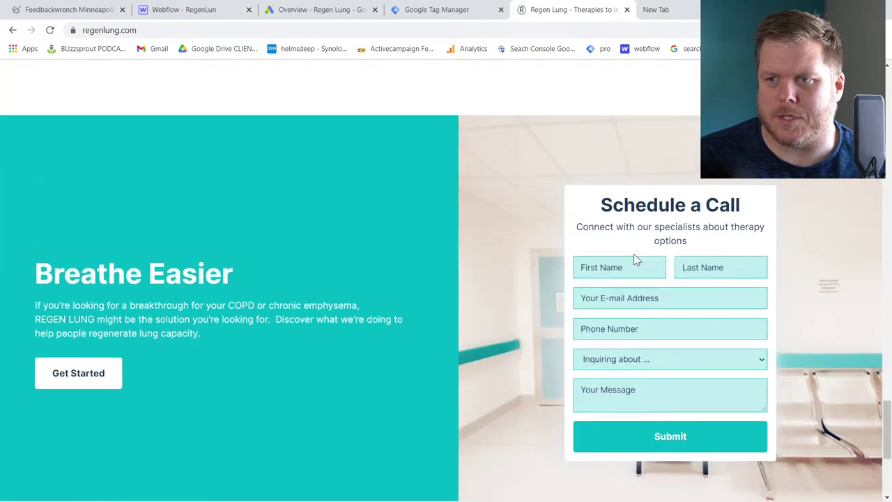
{"action": "left_click", "coordinate": [601, 245]}
{"action": "left_click", "coordinate": [669, 12]}
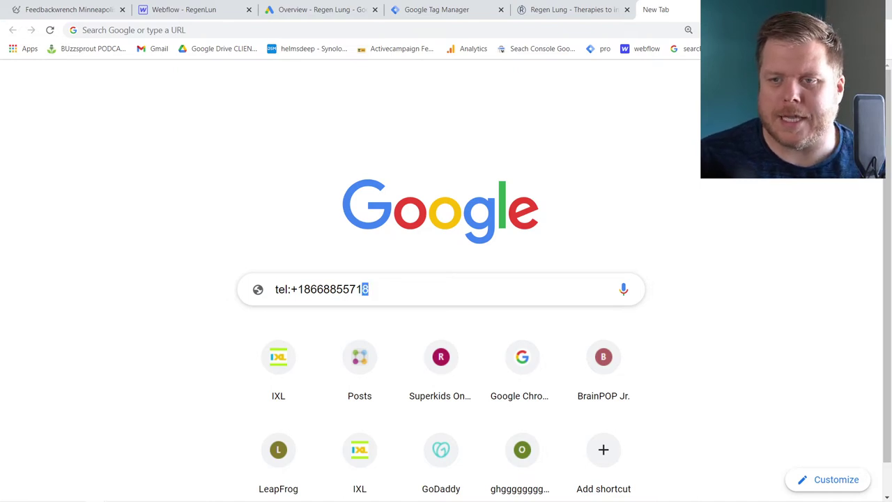
{"action": "triple_click", "coordinate": [365, 289]}
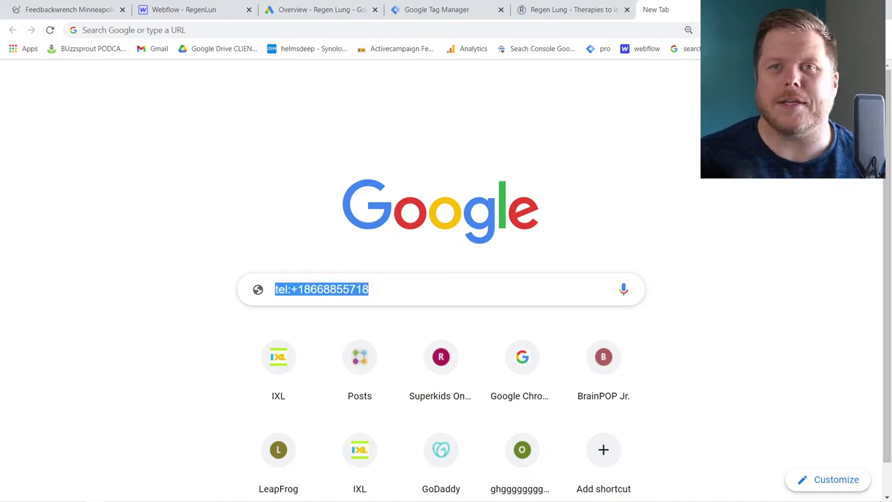
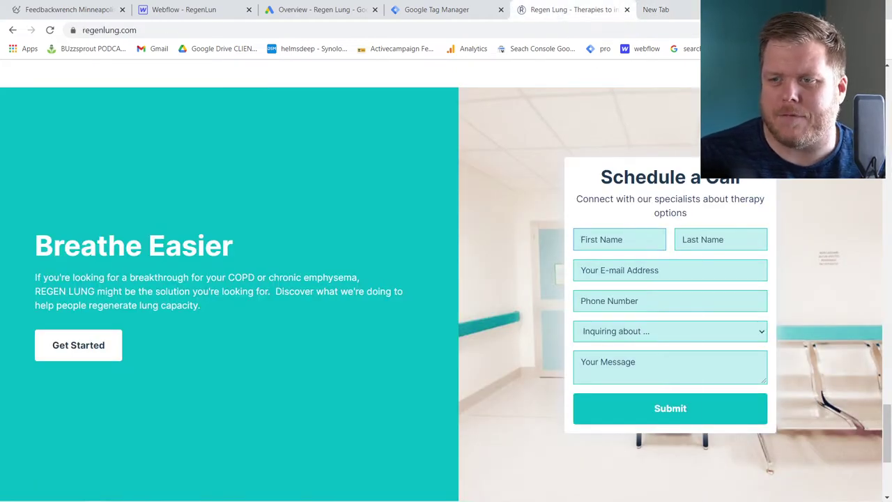
Click into the First Name field of the regenlung.com Schedule a Call form
{"action": "left_click", "coordinate": [619, 240]}
Inspect the First Name input's HTML in Chrome developer tools
{"action": "left_click", "coordinate": [557, 215]}
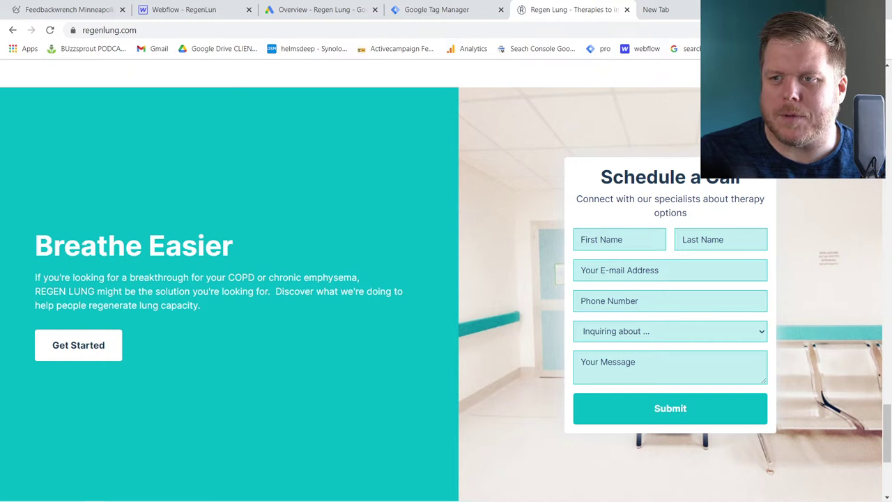
{"action": "left_click", "coordinate": [619, 239]}
{"action": "left_click", "coordinate": [495, 208]}
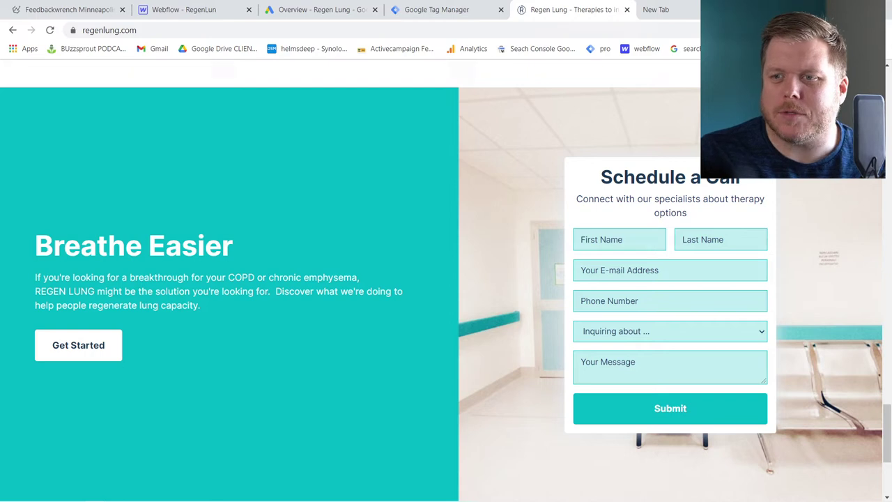
{"action": "left_click", "coordinate": [619, 239]}
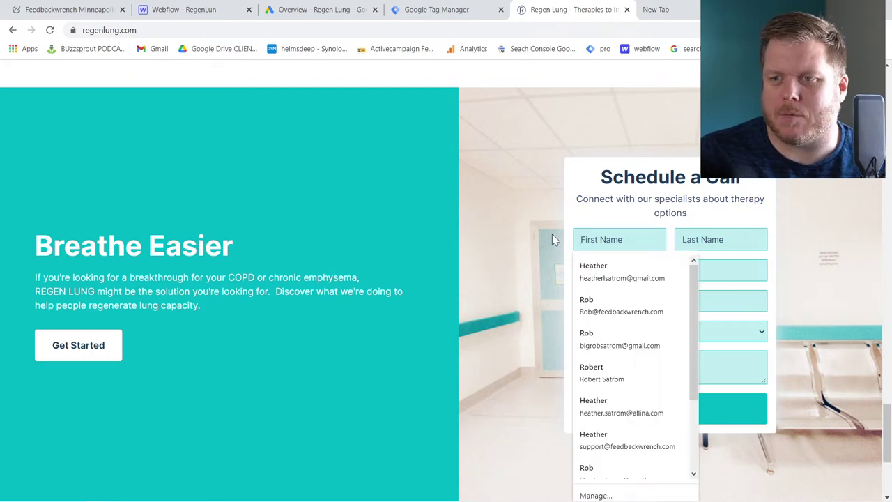
{"action": "left_click", "coordinate": [552, 239]}
{"action": "left_click", "coordinate": [619, 239]}
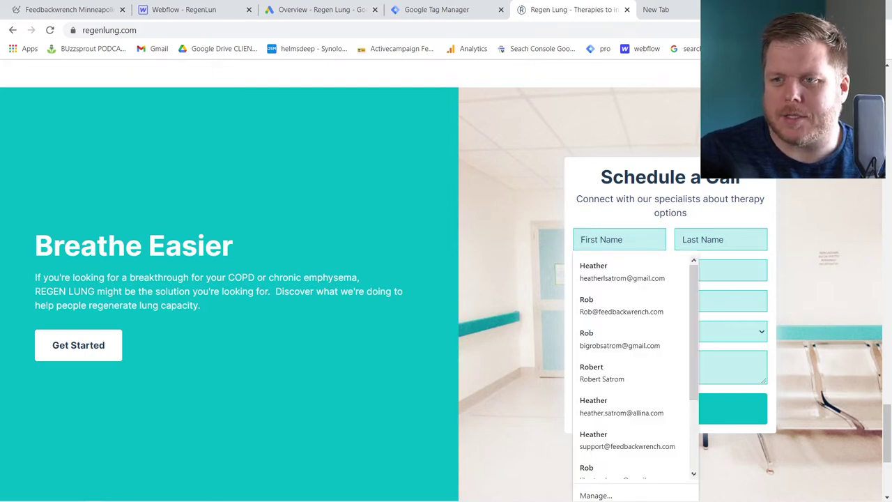
{"action": "right_click", "coordinate": [590, 239]}
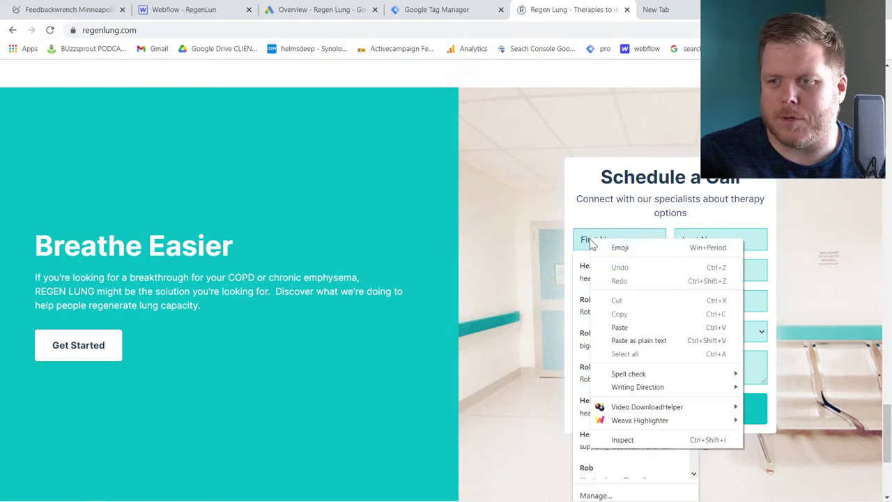
{"action": "left_click", "coordinate": [652, 439]}
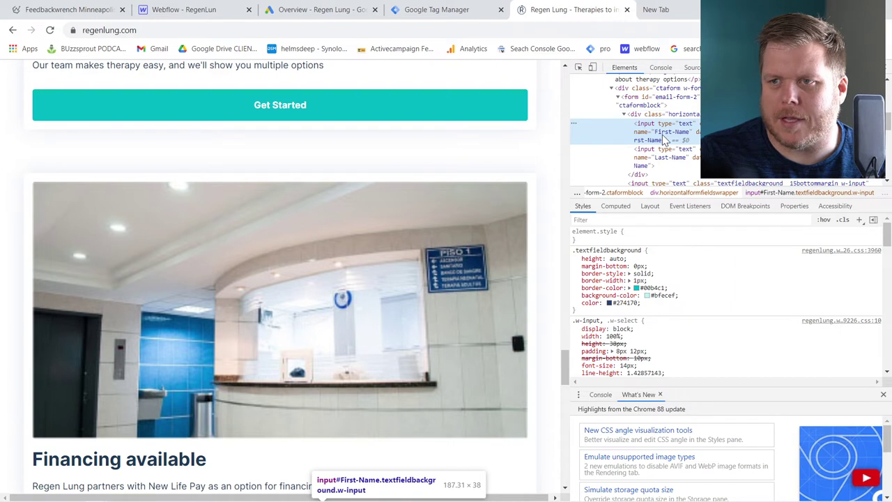
Select the parent form element email-form-2 in the Elements panel and adjust DevTools zoom
{"action": "left_click", "coordinate": [648, 101]}
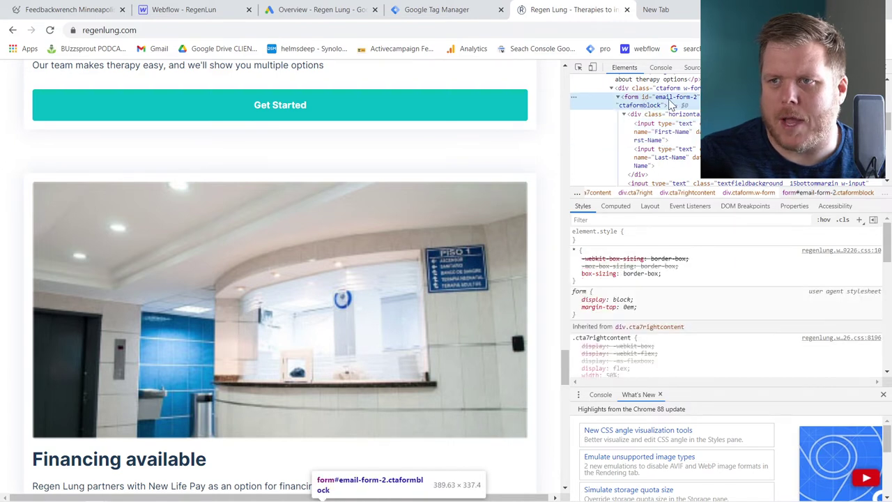
{"action": "key", "text": "ctrl+plus"}
{"action": "key", "text": "ctrl+plus"}
{"action": "key", "text": "ctrl+plus"}
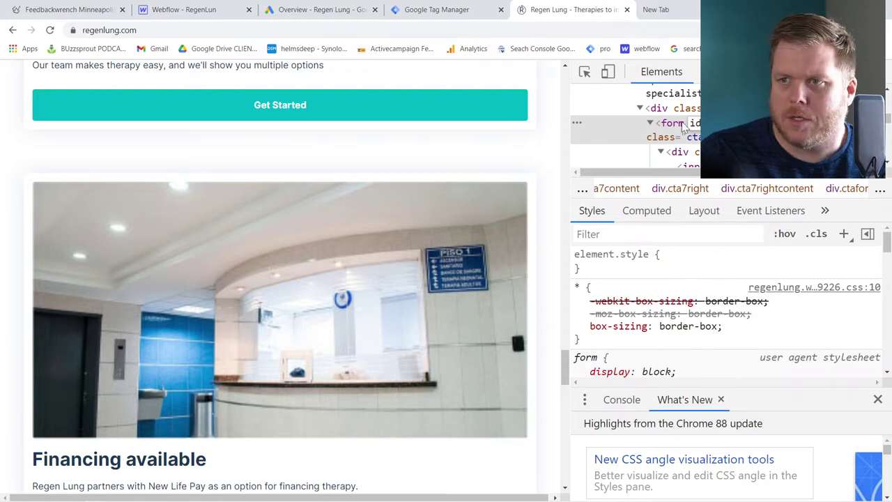
{"action": "key", "text": "ctrl+minus"}
{"action": "key", "text": "ctrl+minus"}
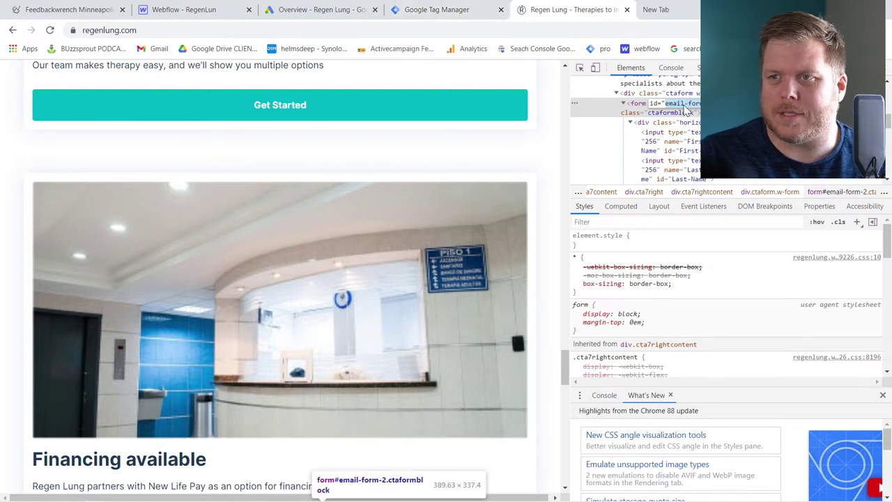
Jot 'email-form-2' into a new tab's search box as a note, then return to Google Tag Manager
{"action": "key", "text": "ctrl+t"}
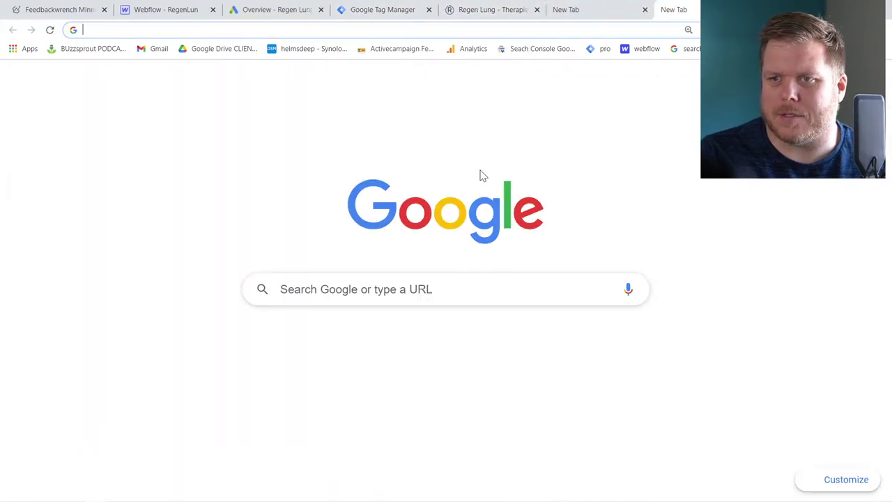
{"action": "left_click", "coordinate": [415, 296]}
{"action": "type", "text": "email-form-2"}
{"action": "left_click", "coordinate": [209, 98]}
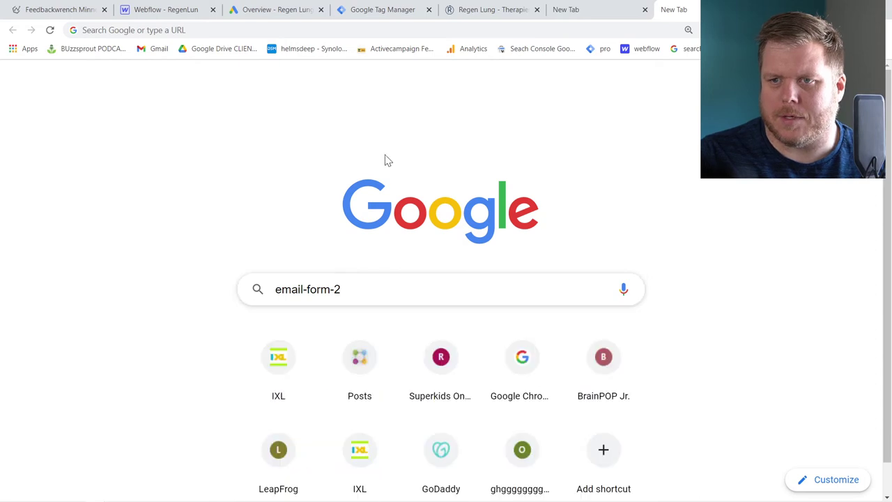
{"action": "left_click", "coordinate": [603, 10]}
{"action": "left_click", "coordinate": [693, 13]}
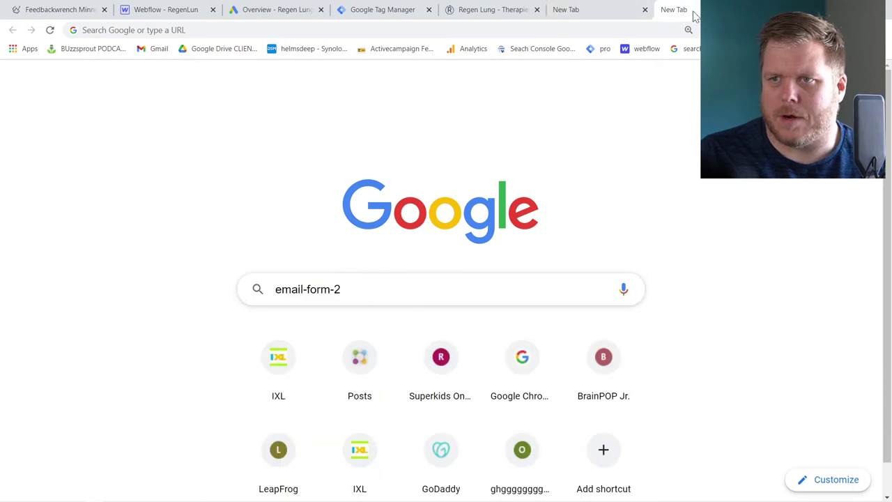
{"action": "left_click", "coordinate": [366, 11]}
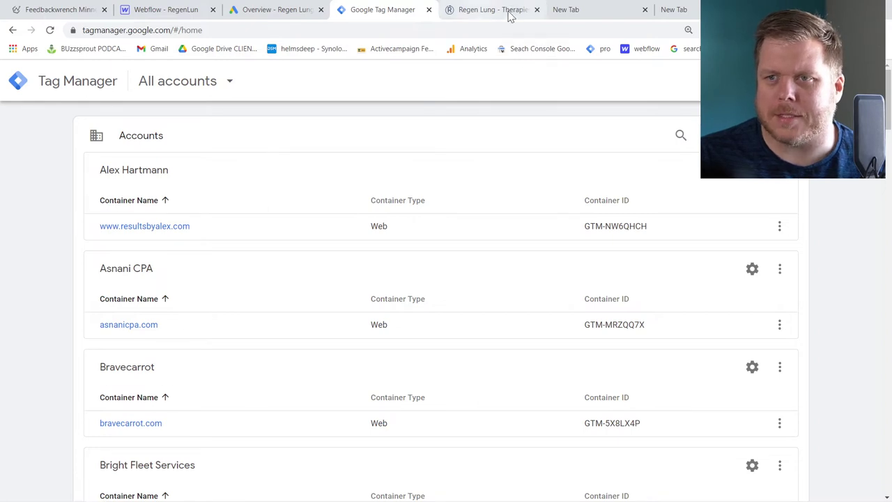
Open Google Analytics in a new tab and list the Tag Manager accounts in the account picker
{"action": "key", "text": "ctrl+t"}
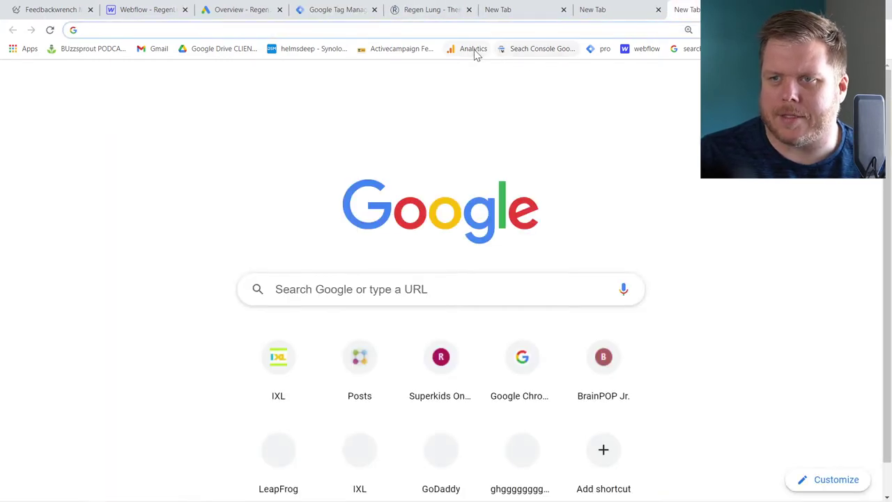
{"action": "middle_click", "coordinate": [475, 52]}
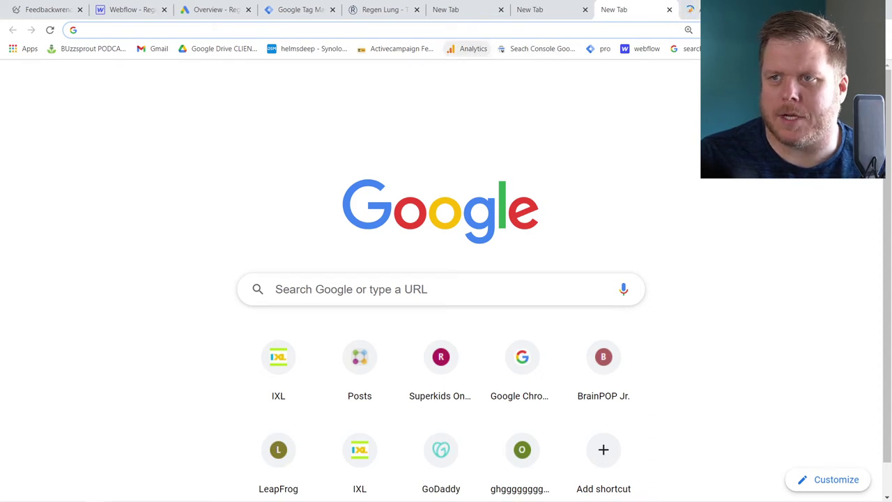
{"action": "left_click", "coordinate": [690, 9]}
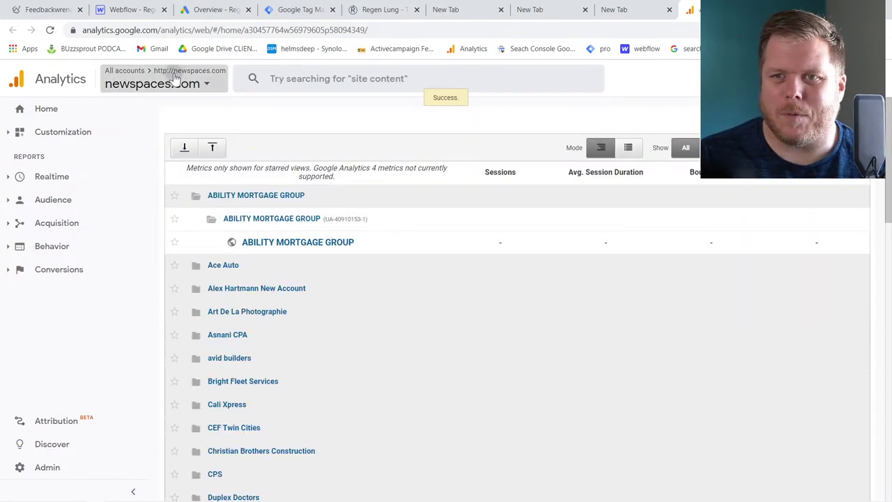
{"action": "left_click", "coordinate": [182, 83]}
{"action": "left_click", "coordinate": [648, 108]}
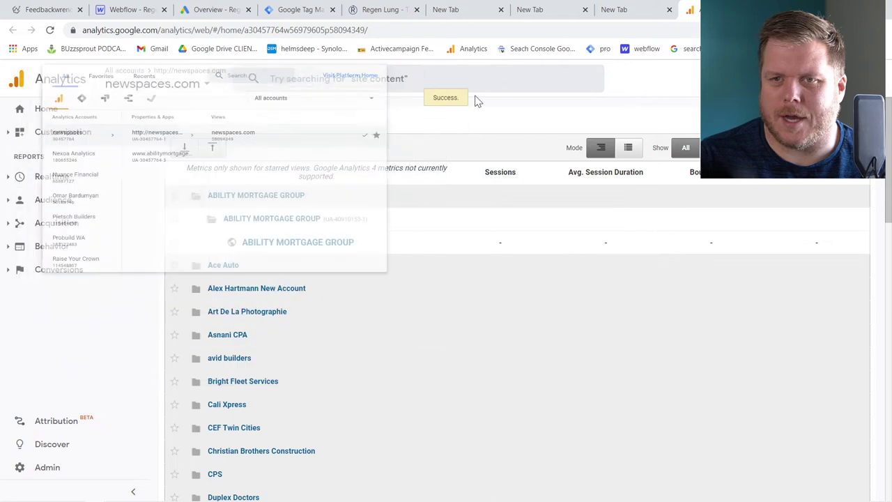
{"action": "left_click", "coordinate": [161, 85]}
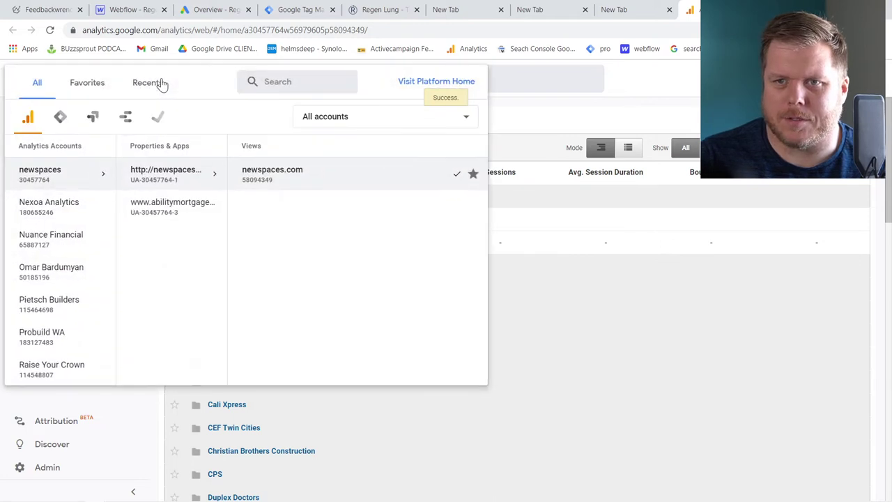
{"action": "left_click", "coordinate": [61, 119]}
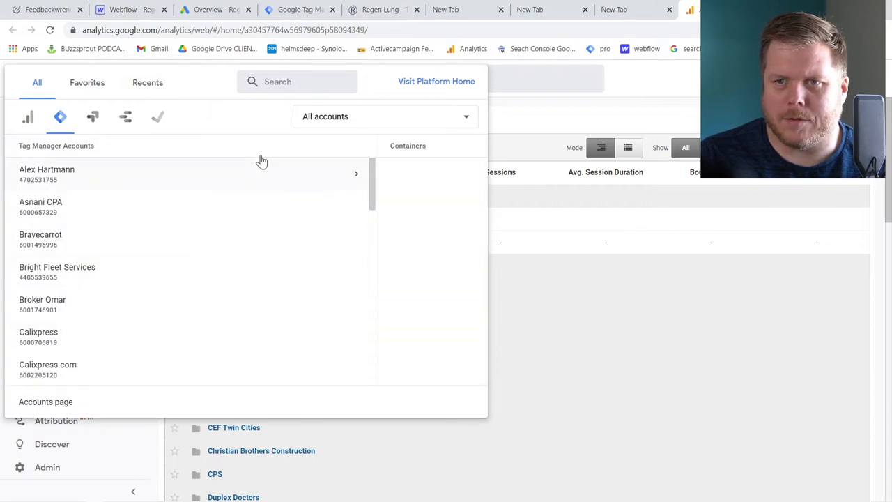
Visit the Google Marketing Platform home, then go back to the Tag Manager accounts list
{"action": "left_click", "coordinate": [446, 82]}
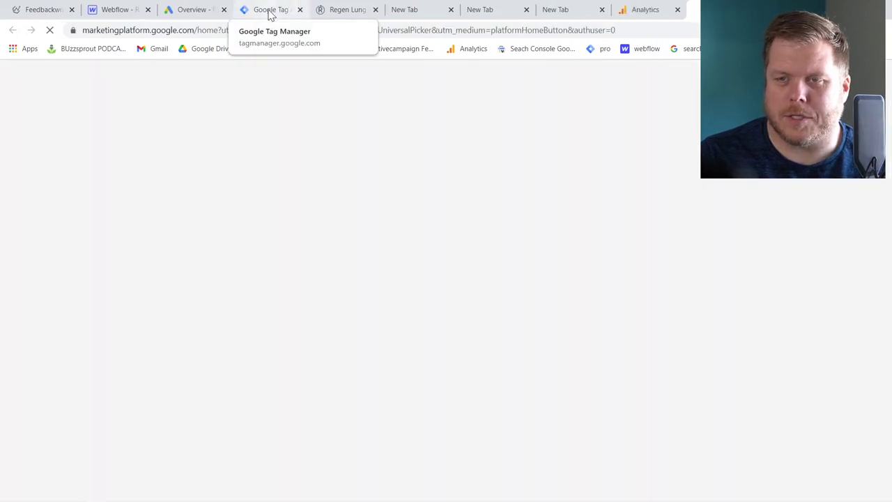
{"action": "left_click", "coordinate": [270, 15]}
{"action": "left_click", "coordinate": [725, 9]}
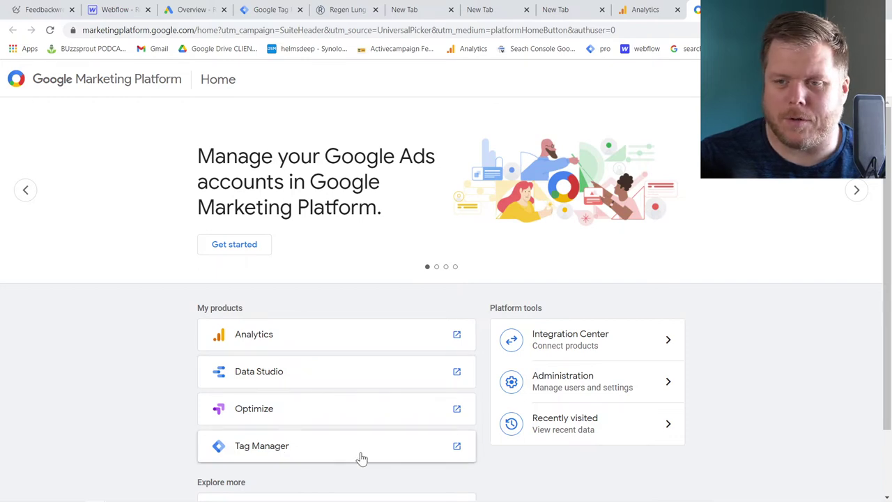
{"action": "left_click", "coordinate": [283, 12]}
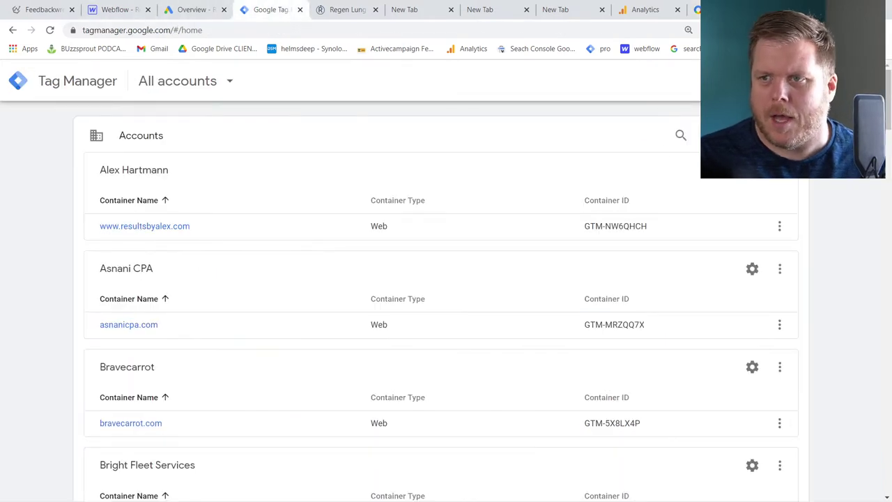
Start a new account 'Regen Lung' with container name regenlung.com/ taken from the site URL
{"action": "left_click", "coordinate": [822, 81]}
{"action": "left_click", "coordinate": [209, 261]}
{"action": "type", "text": "Regen Lung"}
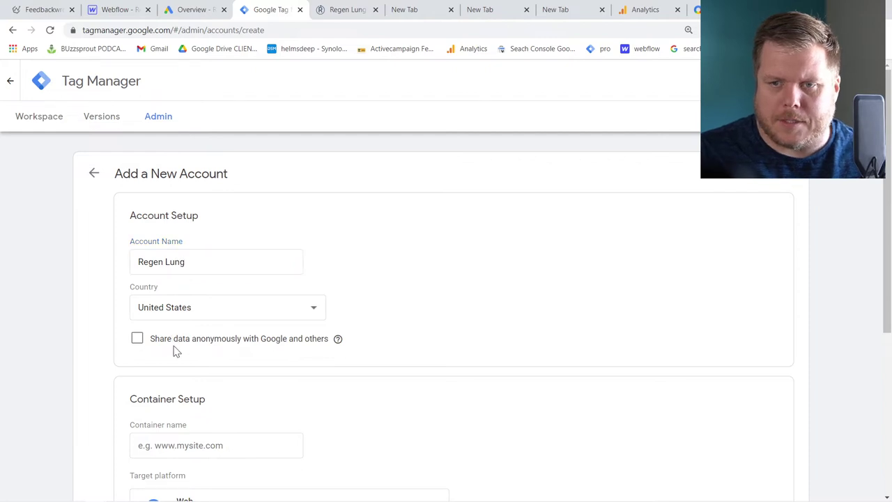
{"action": "scroll", "coordinate": [183, 345], "scroll_direction": "down", "scroll_amount": 2}
{"action": "left_click", "coordinate": [346, 11]}
{"action": "key", "text": "ctrl+l"}
{"action": "key", "text": "ctrl+c"}
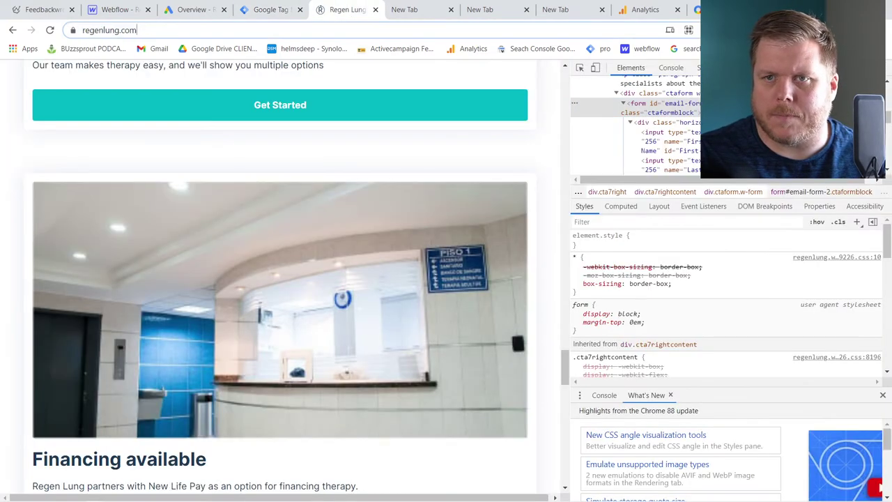
{"action": "left_click", "coordinate": [269, 10]}
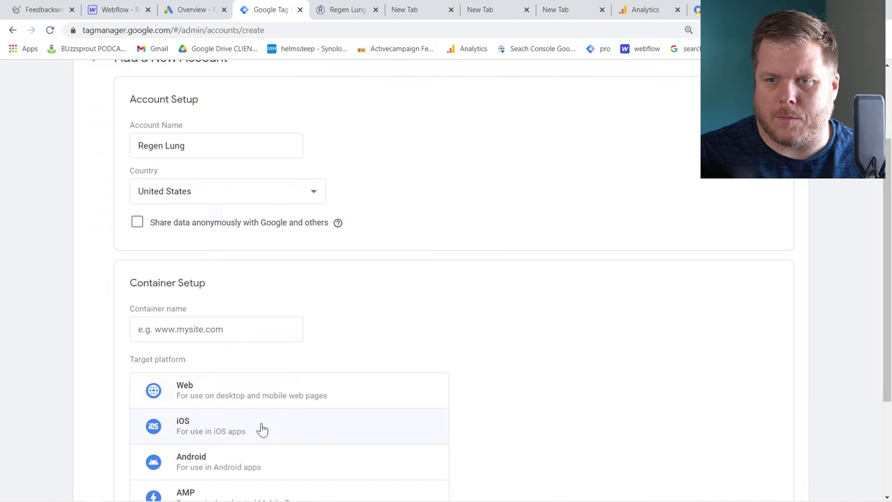
{"action": "left_click", "coordinate": [224, 330]}
{"action": "key", "text": "ctrl+v"}
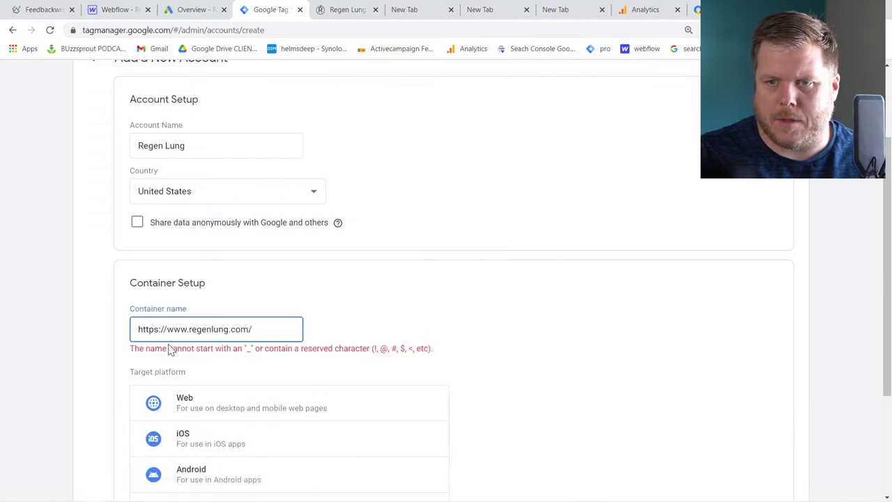
{"action": "left_click_drag", "start_coordinate": [138, 329], "coordinate": [189, 329]}
{"action": "key", "text": "BackSpace"}
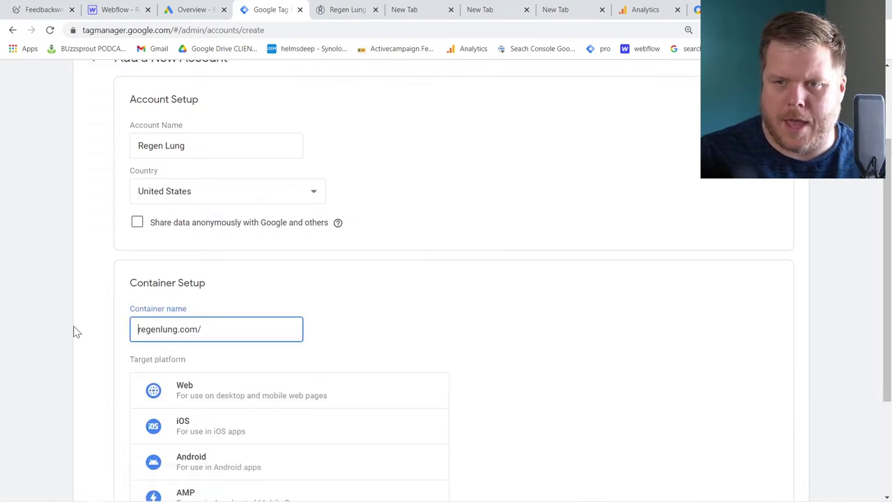
Choose Web as the target platform and submit the new account form
{"action": "left_click", "coordinate": [190, 408]}
{"action": "scroll", "coordinate": [439, 311], "scroll_direction": "down", "scroll_amount": 1}
{"action": "scroll", "coordinate": [438, 311], "scroll_direction": "down", "scroll_amount": 1}
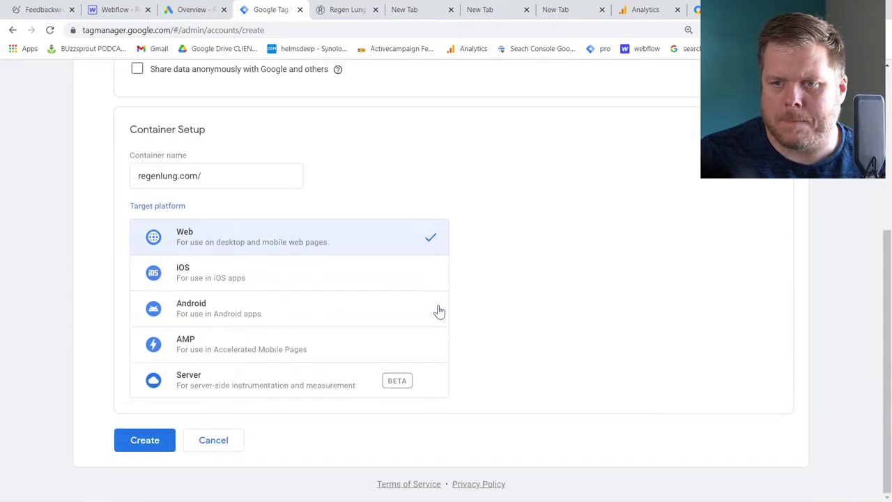
{"action": "scroll", "coordinate": [159, 486], "scroll_direction": "up", "scroll_amount": 1}
{"action": "scroll", "coordinate": [104, 448], "scroll_direction": "down", "scroll_amount": 1}
{"action": "left_click", "coordinate": [133, 450]}
Accept the Data Processing Terms and agree to the Terms of Service
{"action": "scroll", "coordinate": [415, 324], "scroll_direction": "down", "scroll_amount": 1}
{"action": "scroll", "coordinate": [182, 403], "scroll_direction": "down", "scroll_amount": 4}
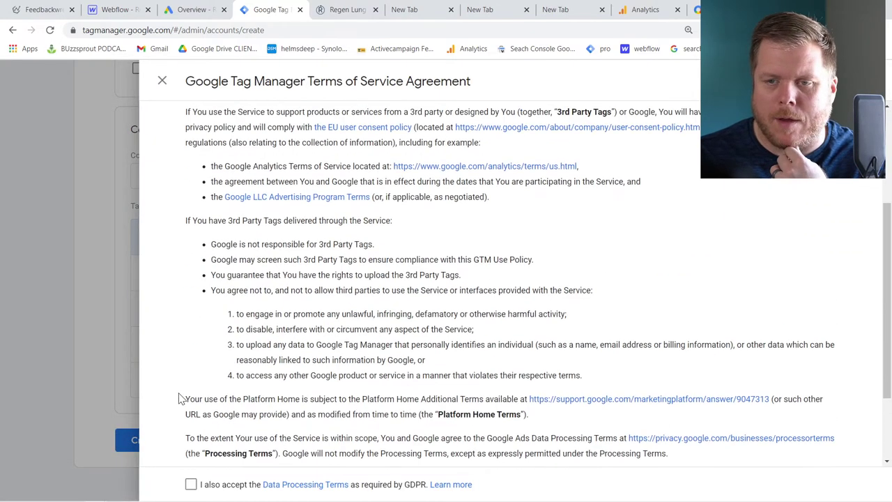
{"action": "left_click", "coordinate": [191, 486]}
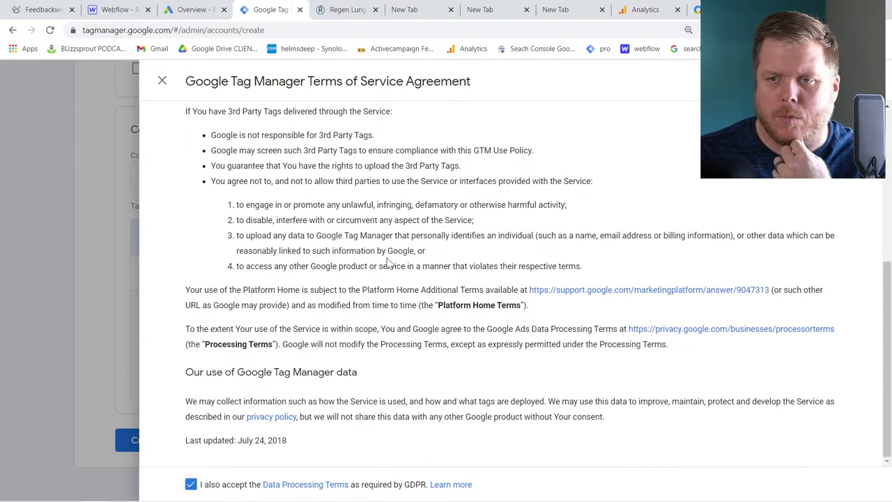
{"action": "scroll", "coordinate": [474, 295], "scroll_direction": "up", "scroll_amount": 4}
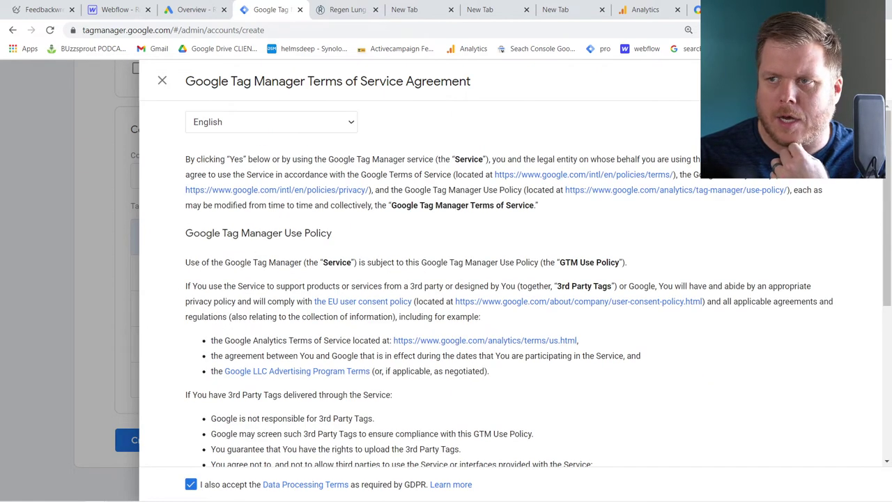
{"action": "left_click", "coordinate": [861, 81]}
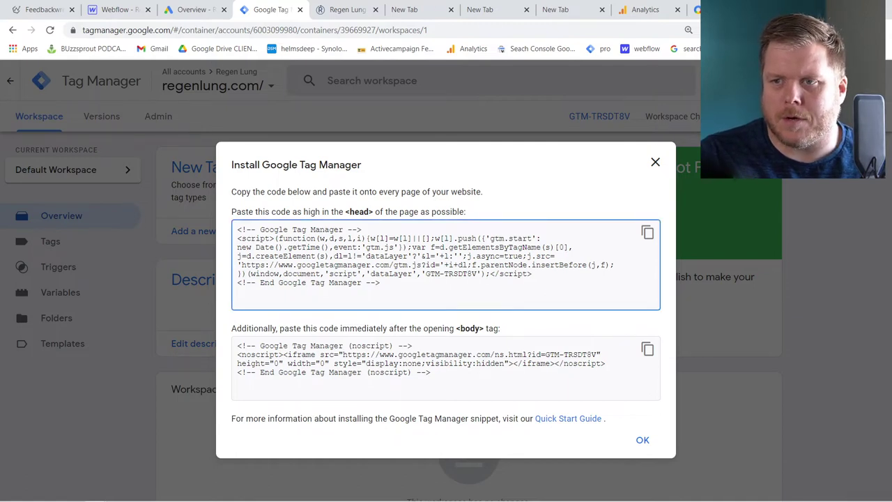
Copy the GTM head snippet from the Install dialog and go to the Webflow designer
{"action": "left_click", "coordinate": [648, 232]}
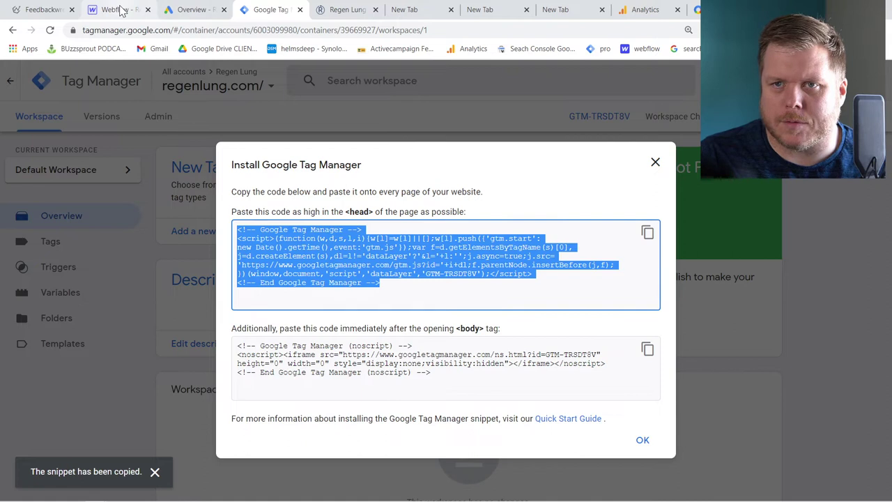
{"action": "left_click", "coordinate": [119, 10]}
Paste the GTM head snippet into the RegenLung project's Custom Code Head Code
{"action": "left_click", "coordinate": [10, 74]}
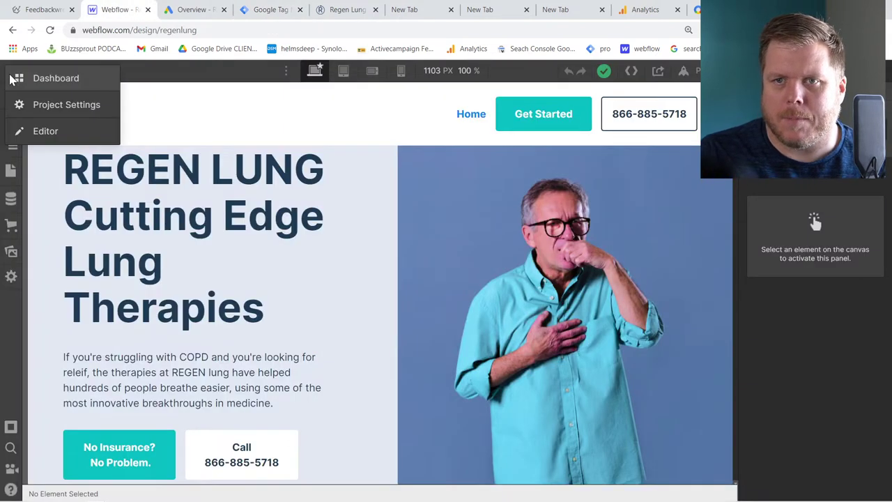
{"action": "left_click", "coordinate": [67, 106]}
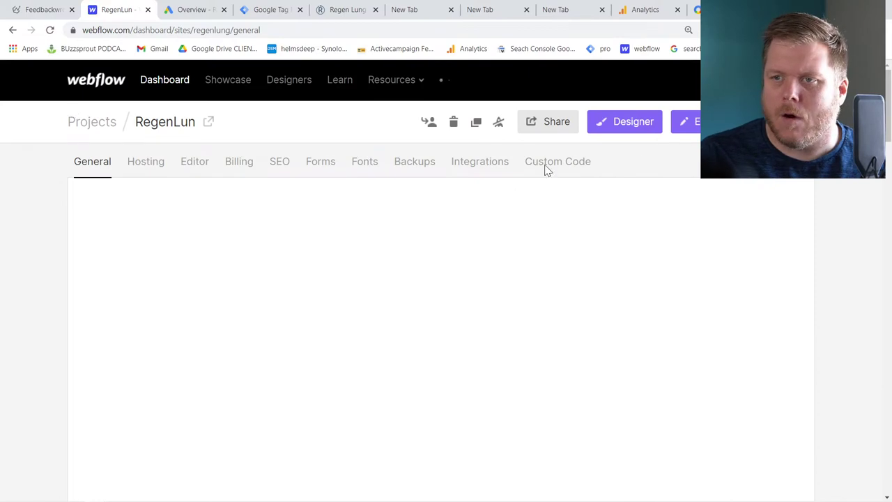
{"action": "left_click", "coordinate": [552, 167]}
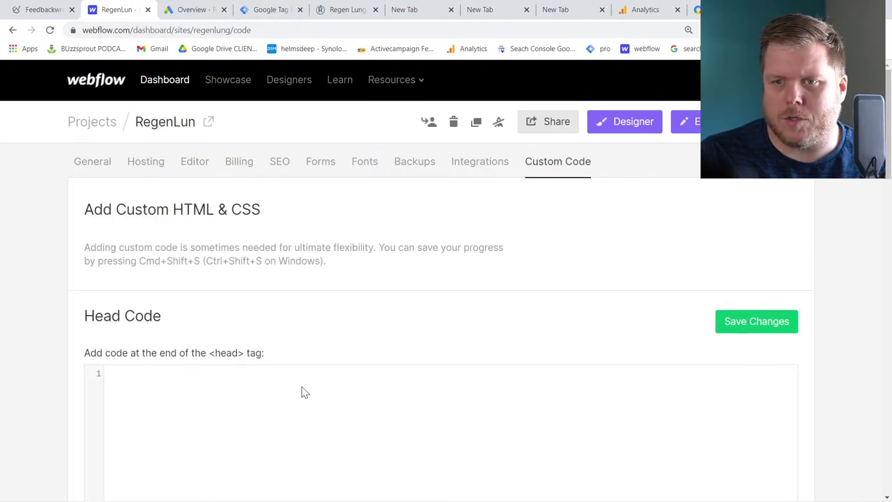
{"action": "scroll", "coordinate": [293, 363], "scroll_direction": "down", "scroll_amount": 3}
{"action": "left_click", "coordinate": [272, 241]}
{"action": "key", "text": "ctrl+v"}
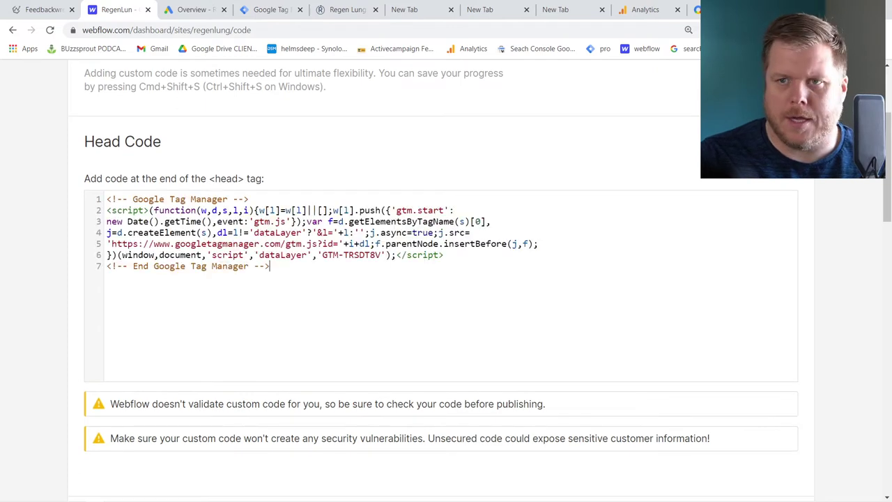
Copy GTM's noscript body snippet and paste it into Webflow's Footer Code
{"action": "left_click", "coordinate": [279, 14]}
{"action": "triple_click", "coordinate": [328, 346]}
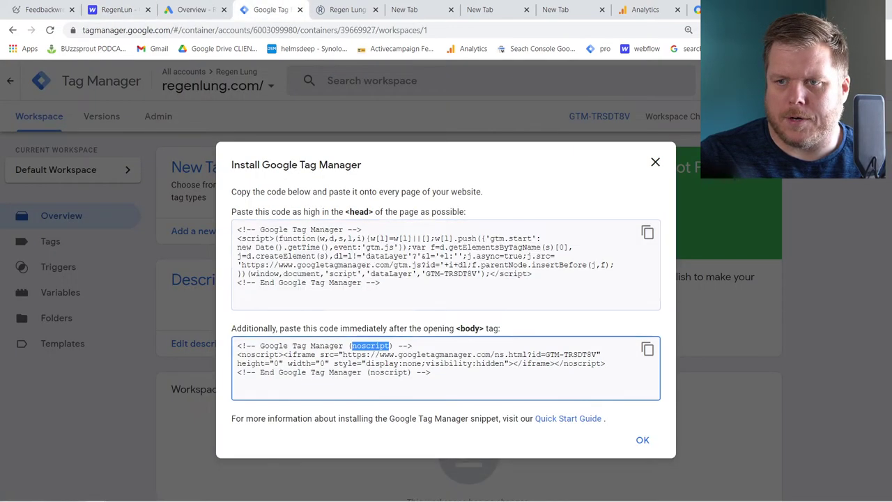
{"action": "left_click", "coordinate": [328, 346]}
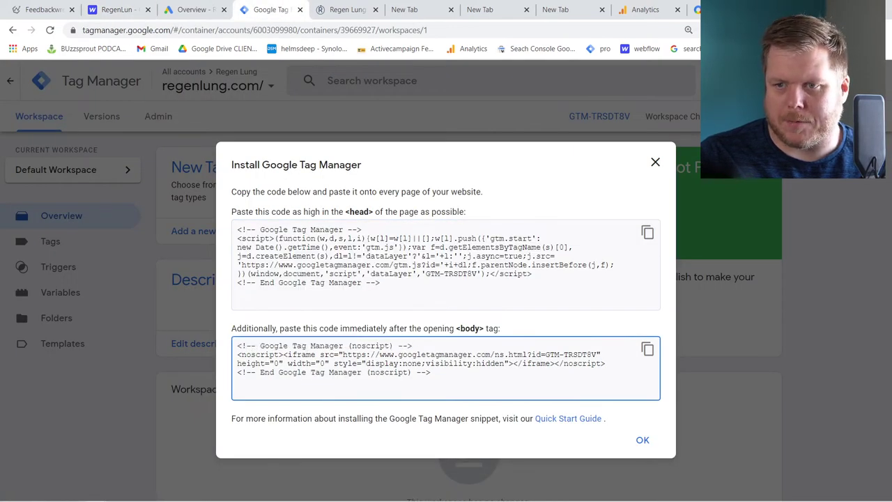
{"action": "left_click", "coordinate": [647, 348]}
{"action": "left_click", "coordinate": [202, 10]}
{"action": "scroll", "coordinate": [376, 317], "scroll_direction": "down", "scroll_amount": 3}
{"action": "scroll", "coordinate": [373, 303], "scroll_direction": "up", "scroll_amount": 3}
{"action": "left_click", "coordinate": [119, 10]}
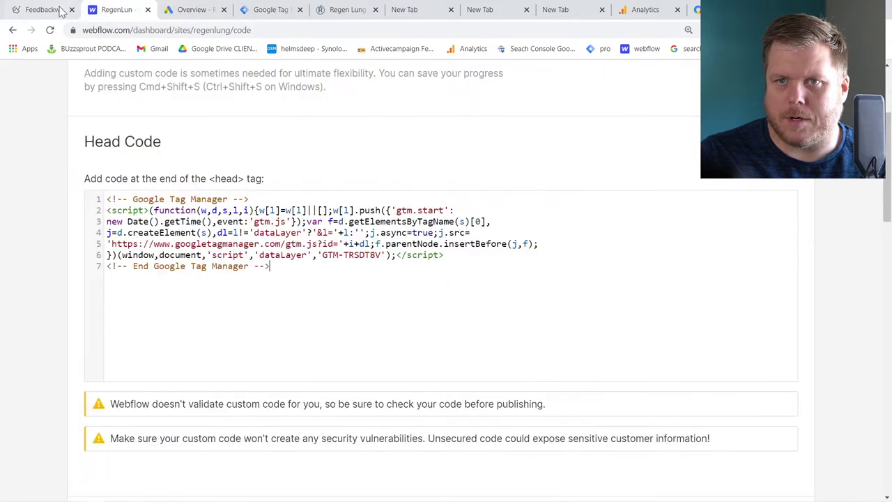
{"action": "left_click", "coordinate": [42, 10]}
{"action": "left_click", "coordinate": [116, 12]}
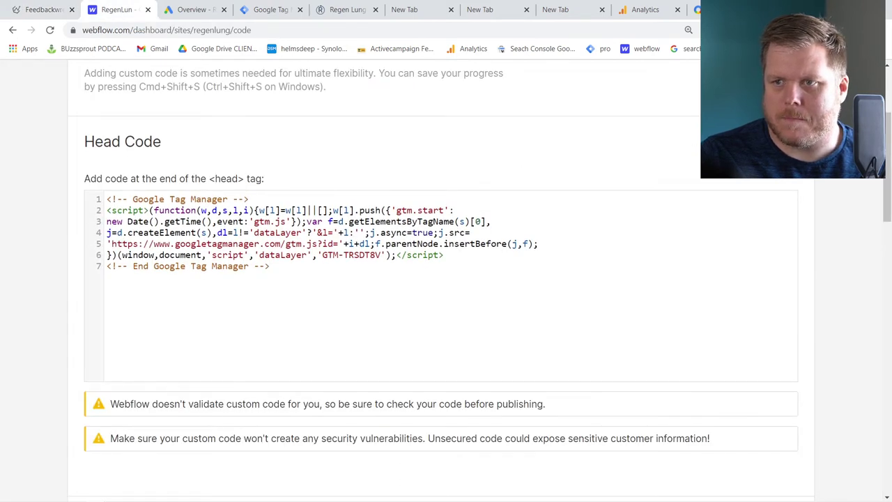
{"action": "scroll", "coordinate": [446, 279], "scroll_direction": "down", "scroll_amount": 4}
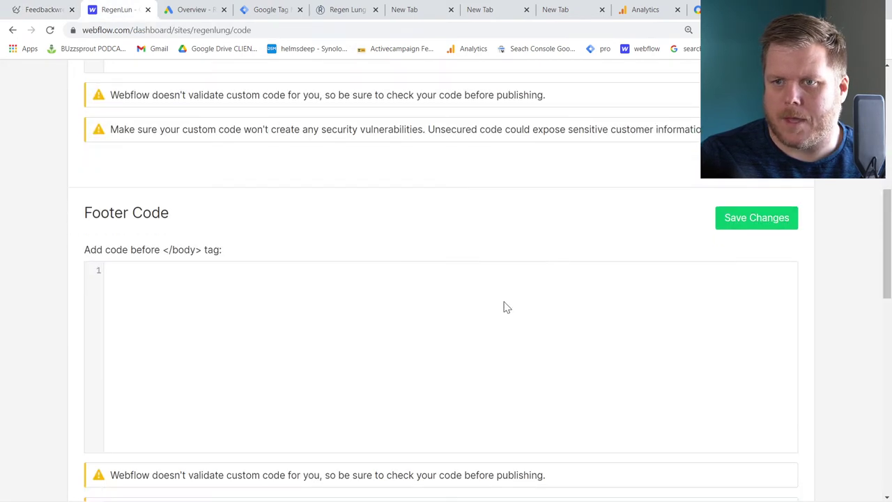
{"action": "left_click", "coordinate": [467, 337]}
{"action": "key", "text": "ctrl+v"}
{"action": "left_click", "coordinate": [756, 216]}
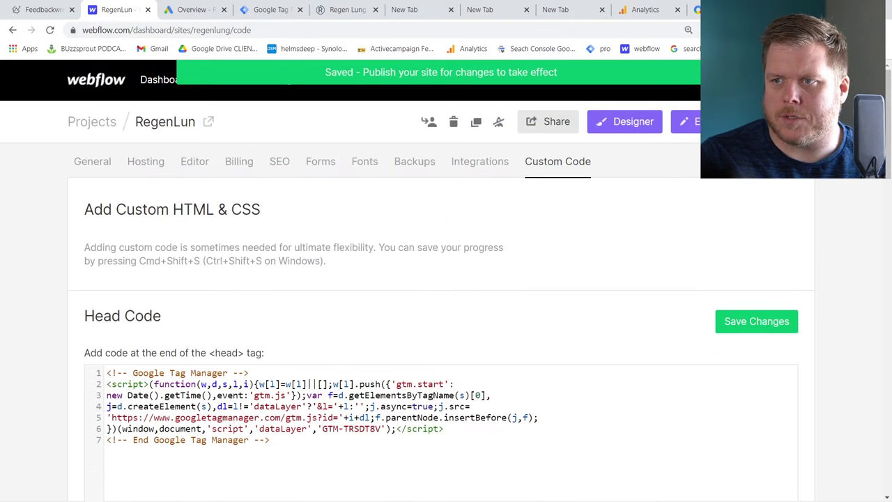
{"action": "left_click", "coordinate": [781, 122]}
{"action": "left_click", "coordinate": [619, 179]}
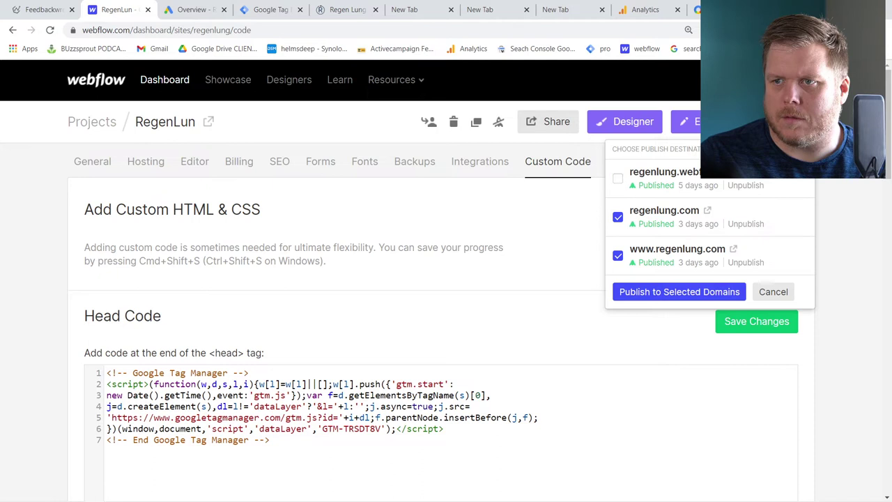
{"action": "left_click", "coordinate": [667, 293]}
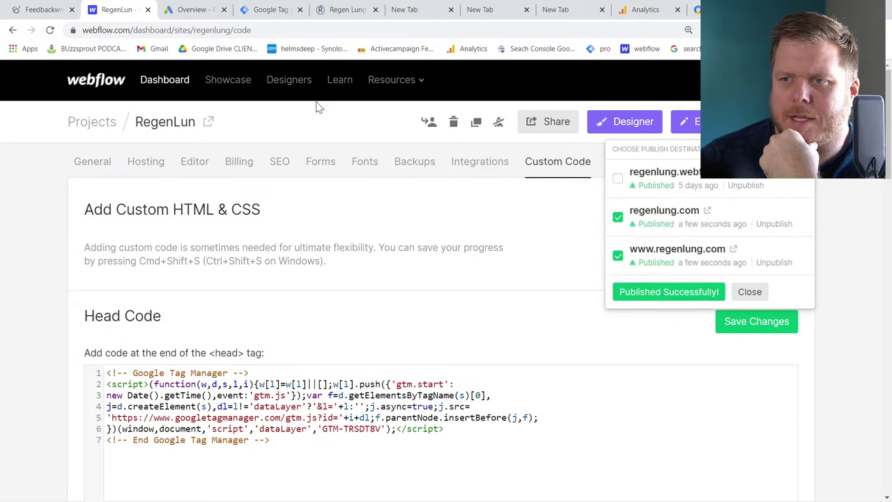
Dismiss Tag Manager's install code dialog and bring up the Google Analytics account picker
{"action": "left_click", "coordinate": [272, 12]}
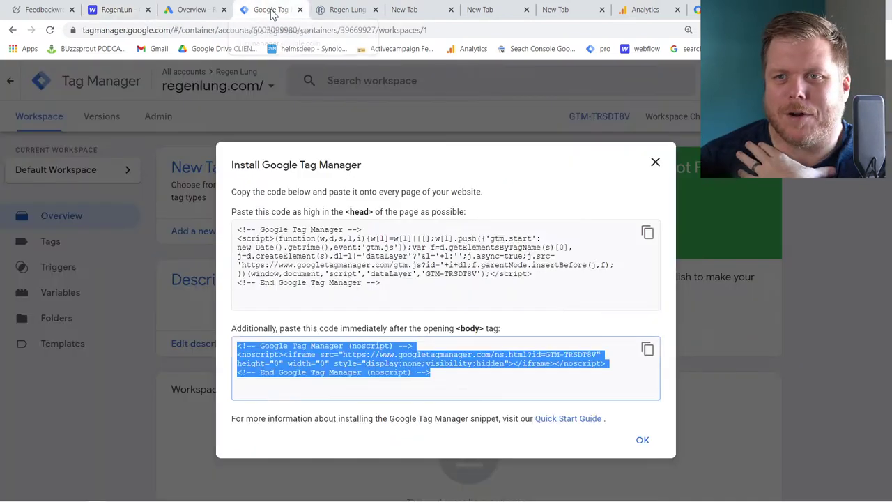
{"action": "left_click", "coordinate": [642, 440]}
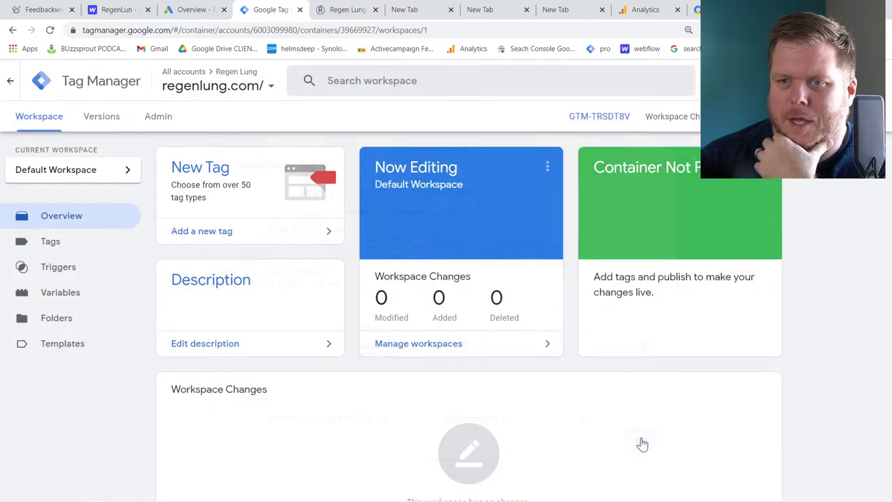
{"action": "scroll", "coordinate": [352, 295], "scroll_direction": "down", "scroll_amount": 2}
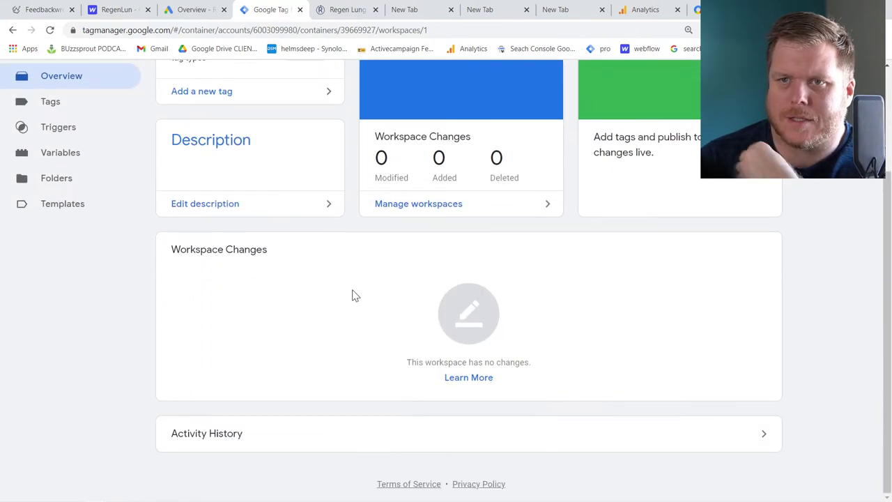
{"action": "scroll", "coordinate": [353, 294], "scroll_direction": "up", "scroll_amount": 2}
{"action": "left_click", "coordinate": [647, 12]}
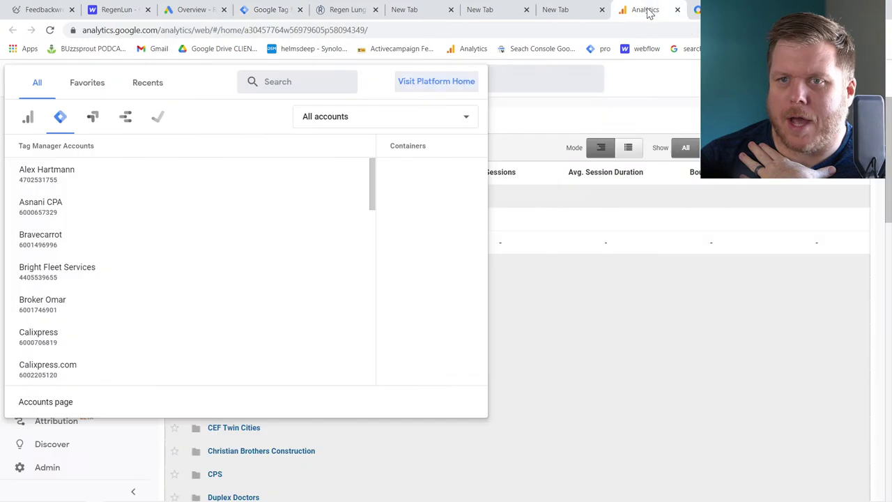
Find the FeedbackWrench All Web Site Data view by searching 'feed' and open its Admin settings
{"action": "left_click", "coordinate": [30, 123]}
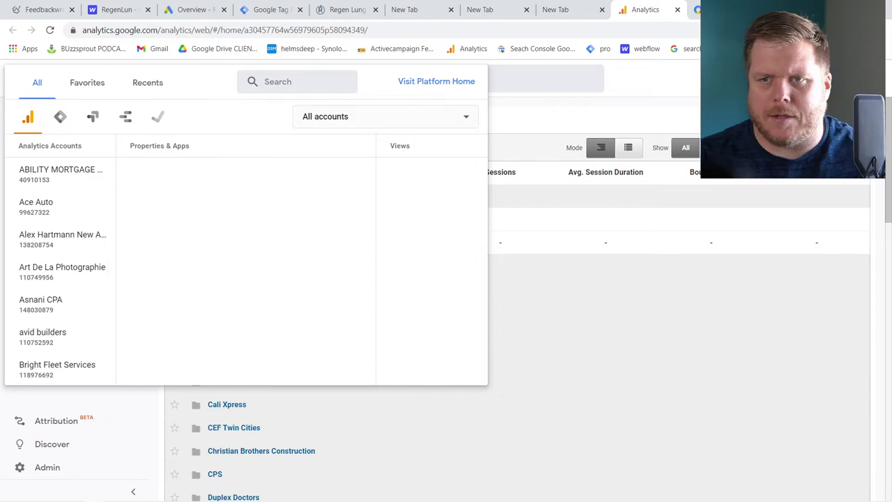
{"action": "left_click", "coordinate": [296, 81]}
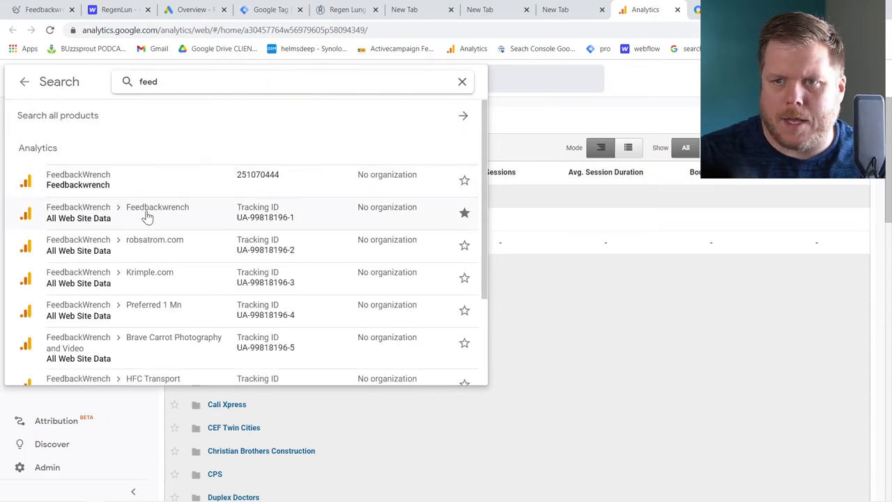
{"action": "left_click", "coordinate": [145, 212]}
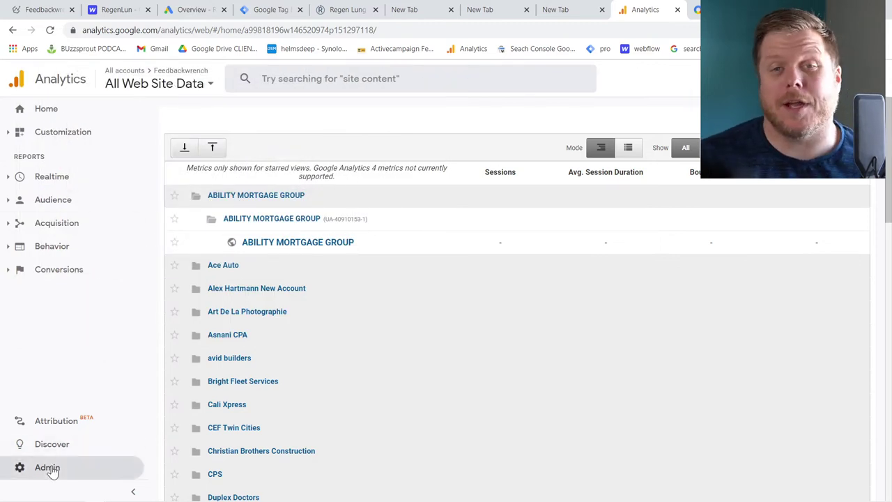
{"action": "left_click", "coordinate": [49, 469]}
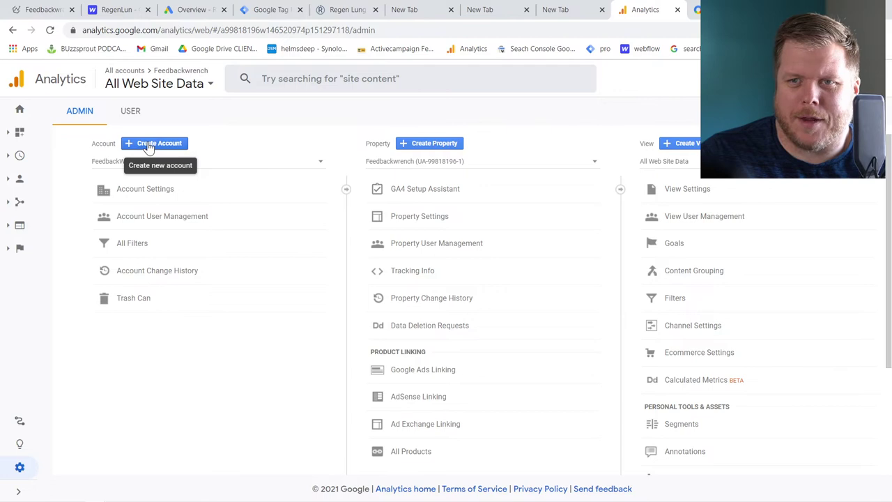
Search the Analytics account picker for 'rege' and open the Regen Lung property
{"action": "left_click", "coordinate": [179, 84]}
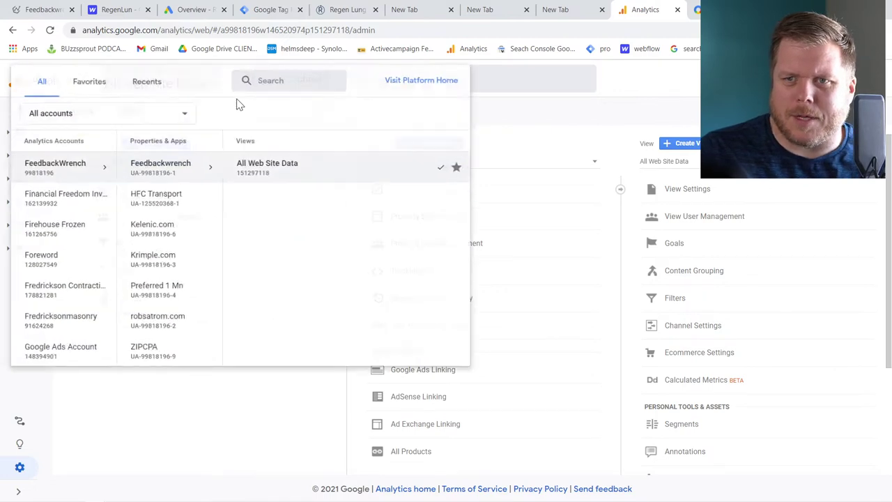
{"action": "type", "text": "reg"}
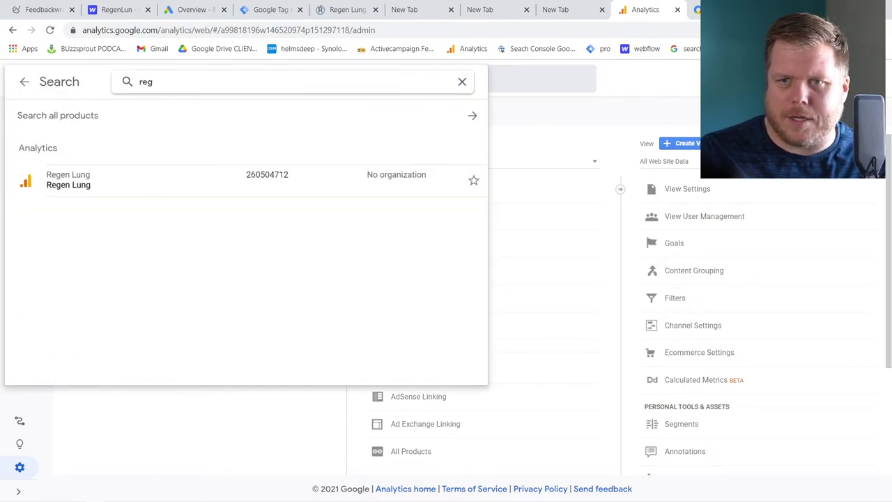
{"action": "left_click", "coordinate": [523, 105]}
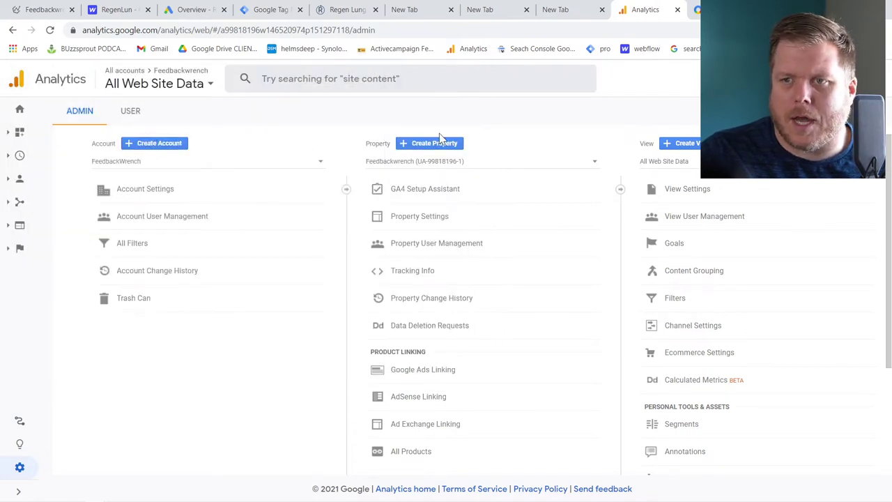
{"action": "left_click", "coordinate": [157, 84]}
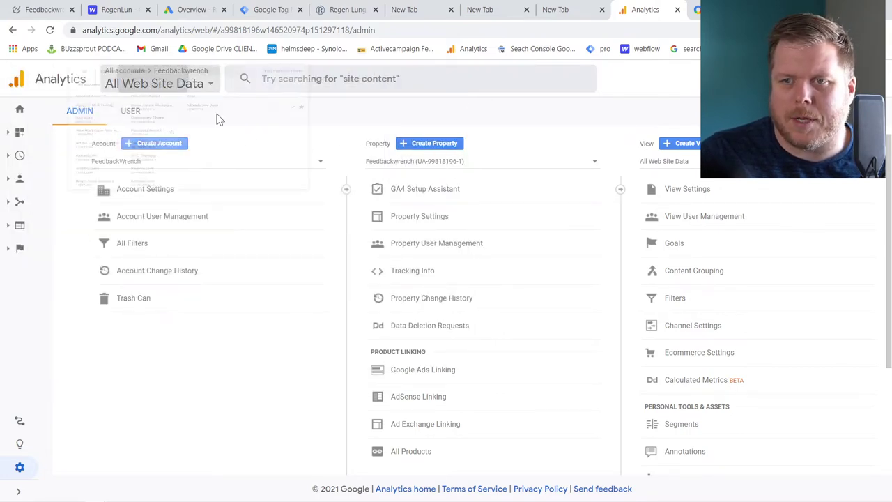
{"action": "type", "text": "rege"}
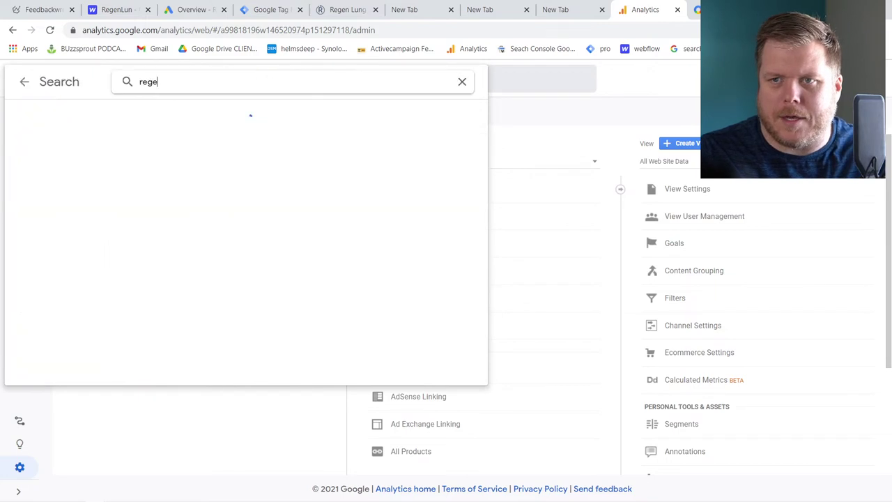
{"action": "left_click", "coordinate": [157, 174]}
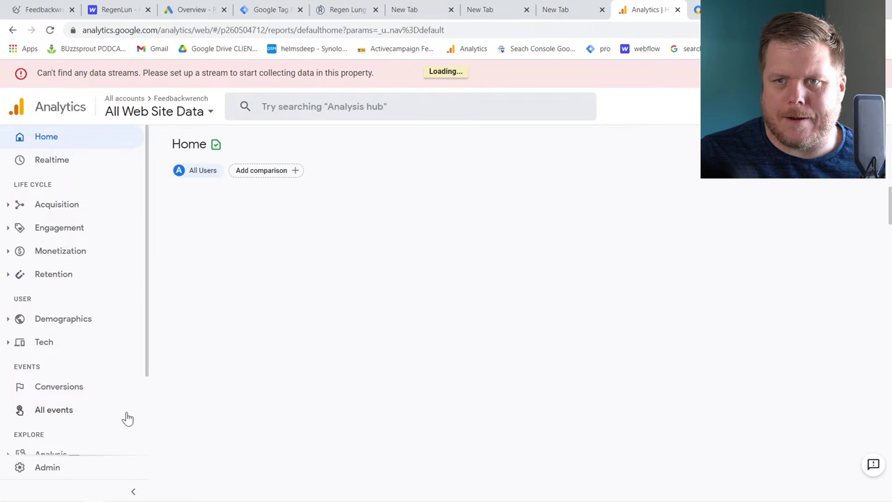
Open Regen Lung's Setup Assistant from Admin, then return to the Tag Manager workspace
{"action": "left_click", "coordinate": [63, 466]}
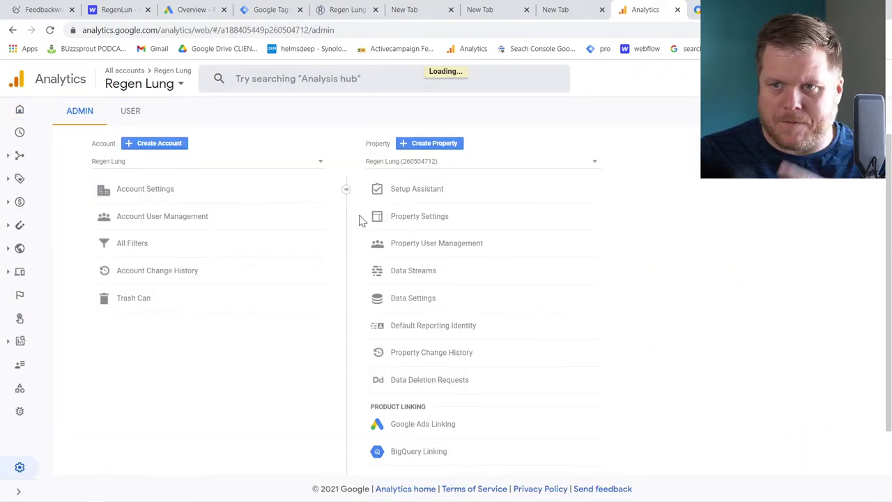
{"action": "left_click", "coordinate": [424, 196]}
{"action": "scroll", "coordinate": [360, 272], "scroll_direction": "down", "scroll_amount": 5}
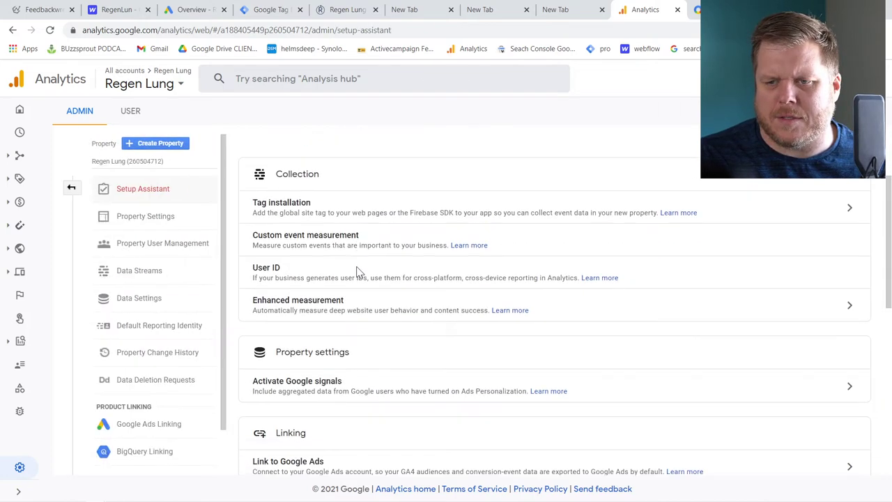
{"action": "key", "text": "ctrl+4"}
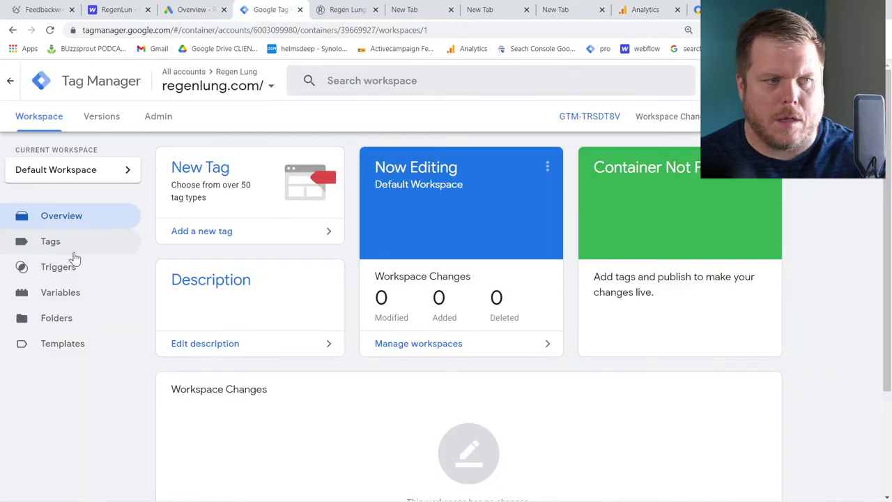
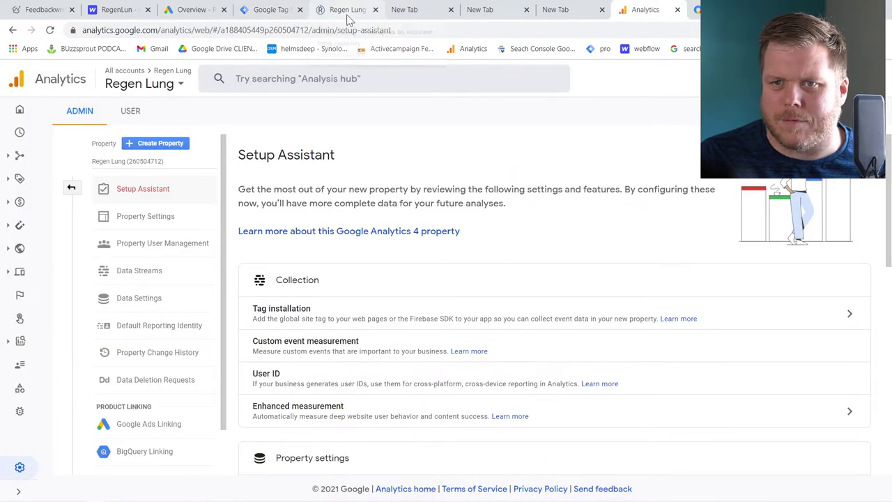
Make the new Analytics tag a Google Analytics: GA4 Configuration tag
{"action": "left_click", "coordinate": [69, 188]}
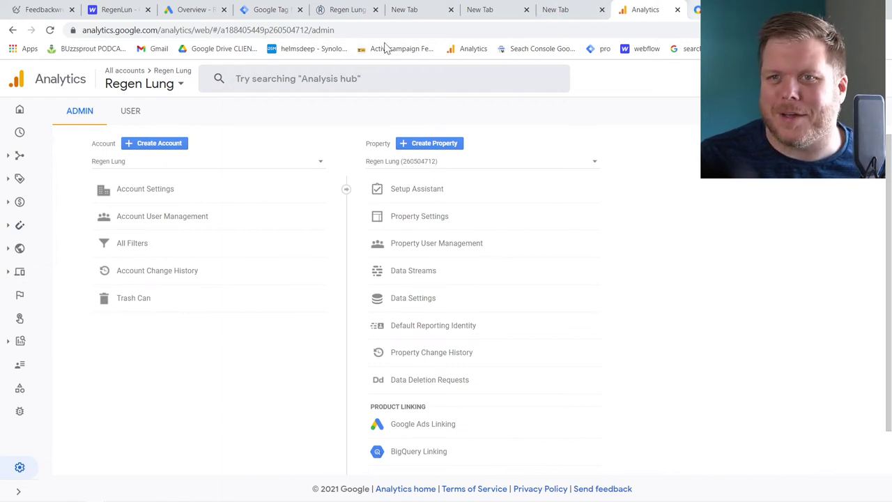
{"action": "left_click", "coordinate": [257, 14]}
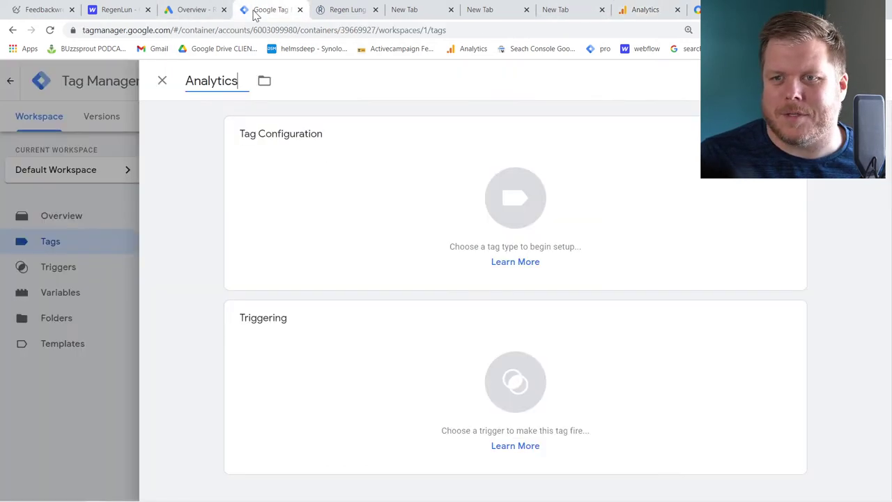
{"action": "left_click", "coordinate": [390, 205]}
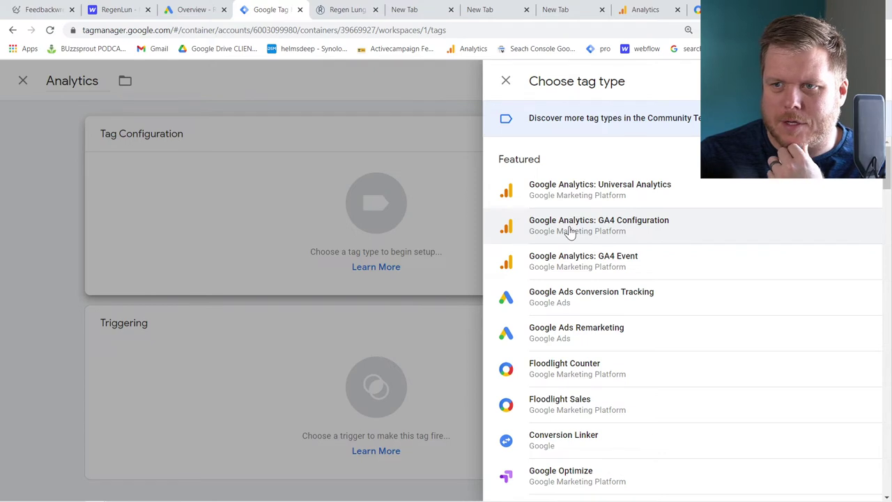
{"action": "left_click", "coordinate": [570, 232]}
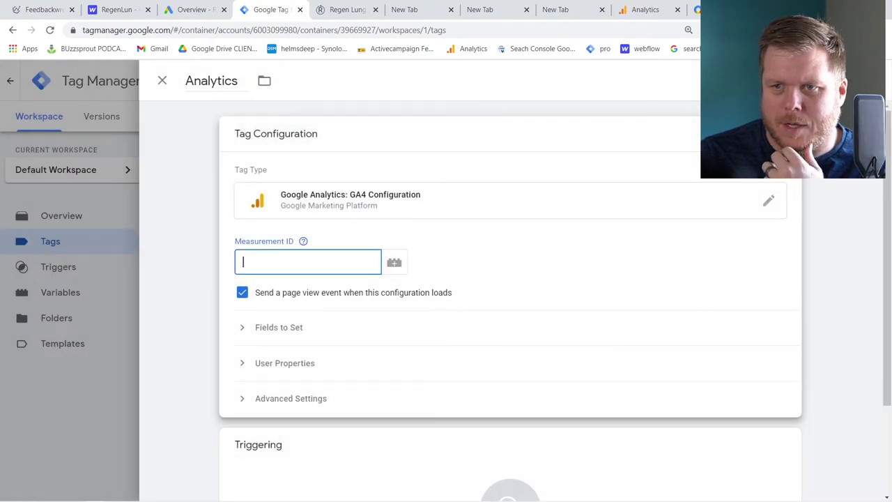
Copy the GA4 property ID 260504712 from Analytics admin into the Measurement ID field
{"action": "mouse_move", "coordinate": [311, 248]}
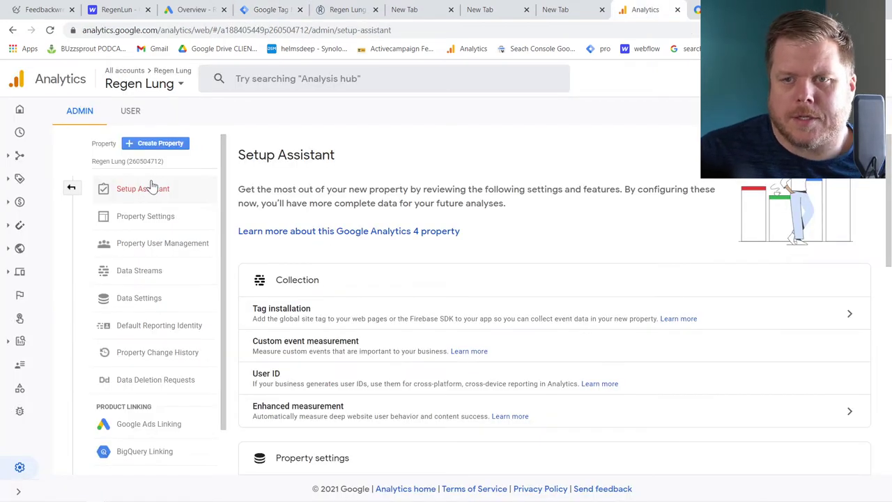
{"action": "left_click", "coordinate": [71, 189]}
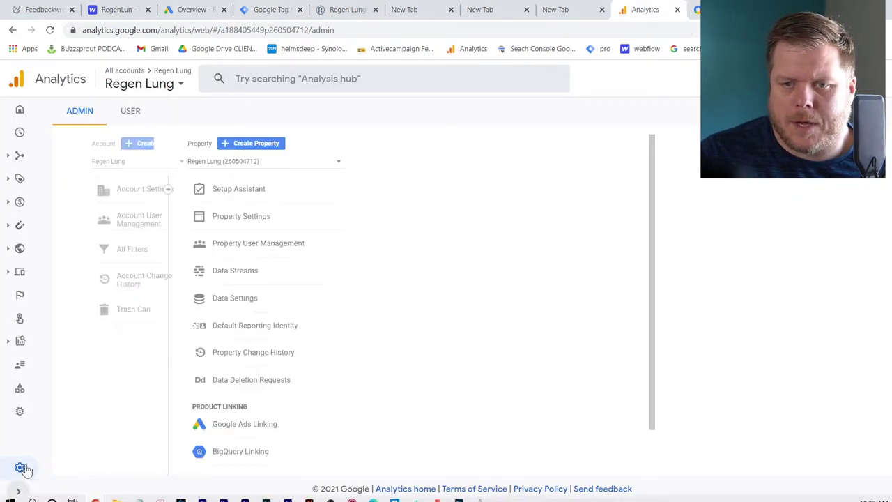
{"action": "left_click", "coordinate": [416, 217]}
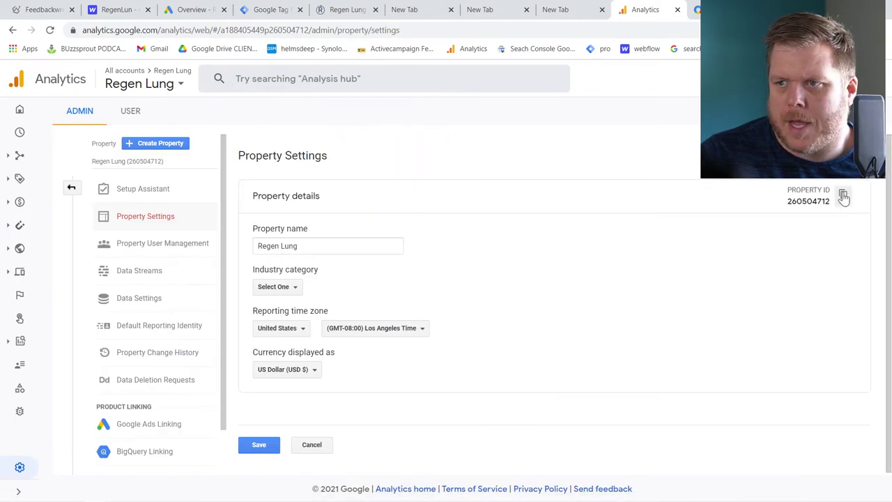
{"action": "left_click", "coordinate": [272, 9]}
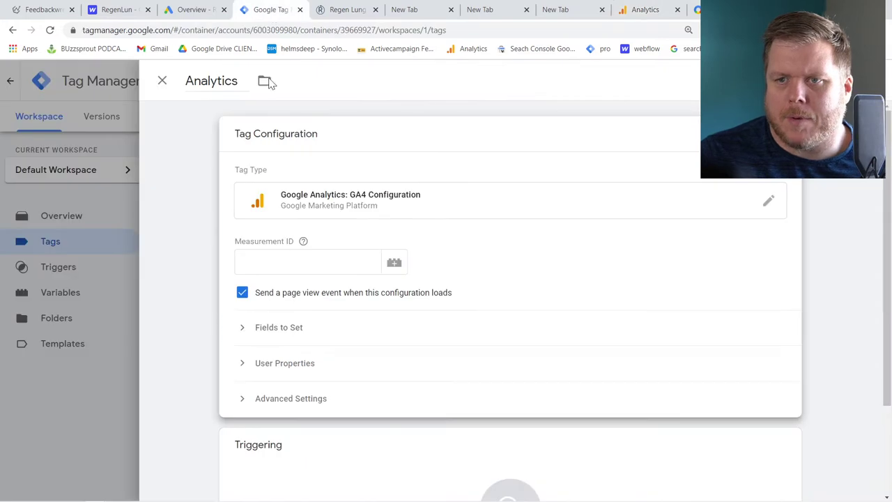
{"action": "left_click", "coordinate": [308, 261]}
{"action": "type", "text": "260504712"}
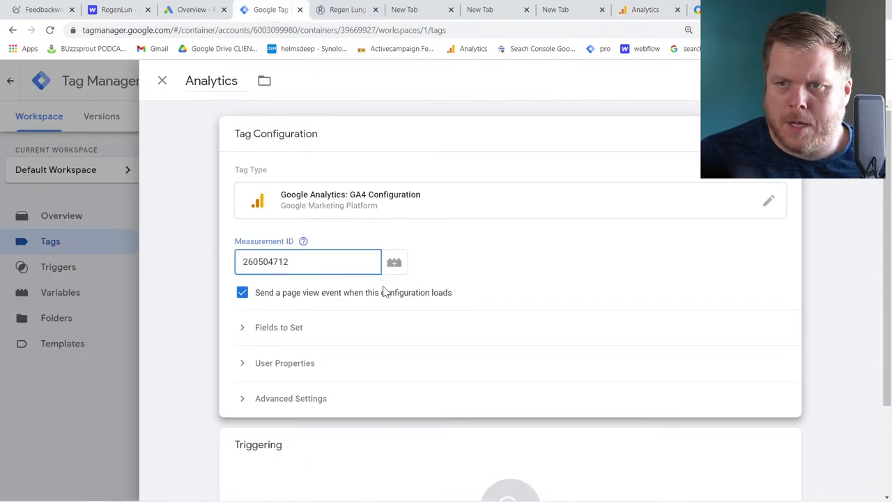
Set the tag to fire on All Pages and try to save it
{"action": "scroll", "coordinate": [380, 299], "scroll_direction": "down", "scroll_amount": 3}
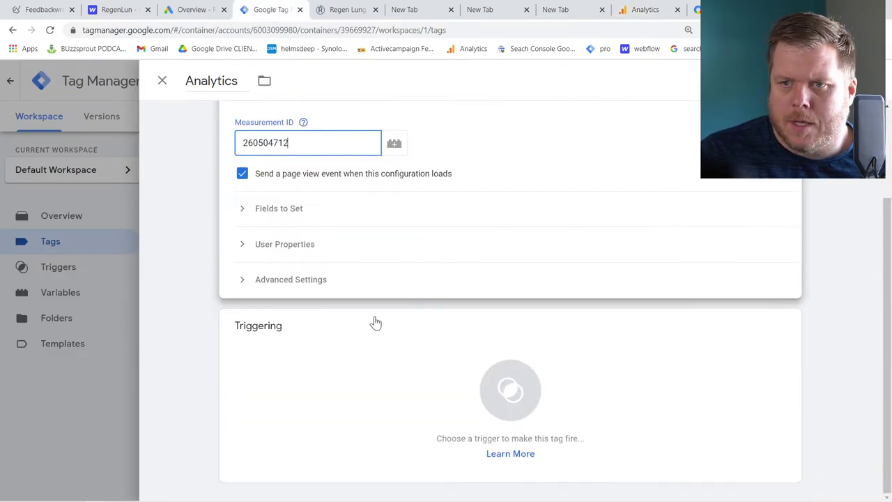
{"action": "left_click", "coordinate": [299, 244]}
{"action": "left_click", "coordinate": [303, 245]}
{"action": "left_click", "coordinate": [304, 212]}
{"action": "left_click", "coordinate": [303, 213]}
{"action": "left_click", "coordinate": [307, 284]}
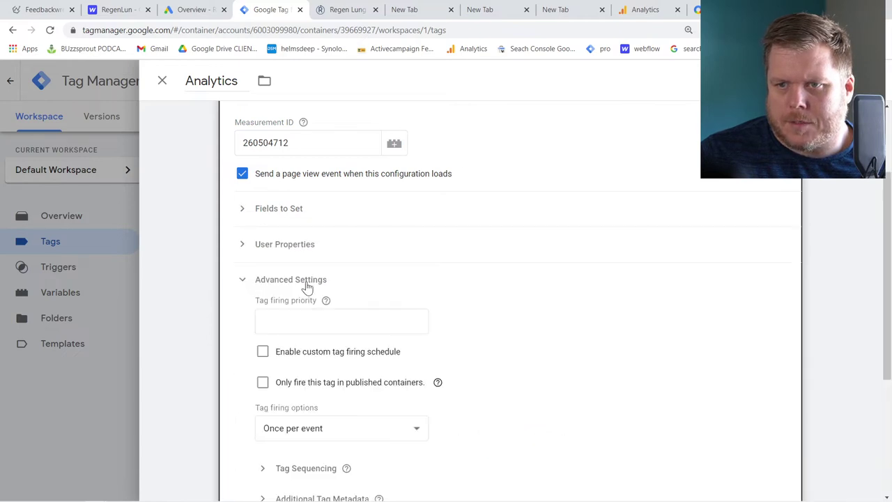
{"action": "left_click", "coordinate": [309, 281]}
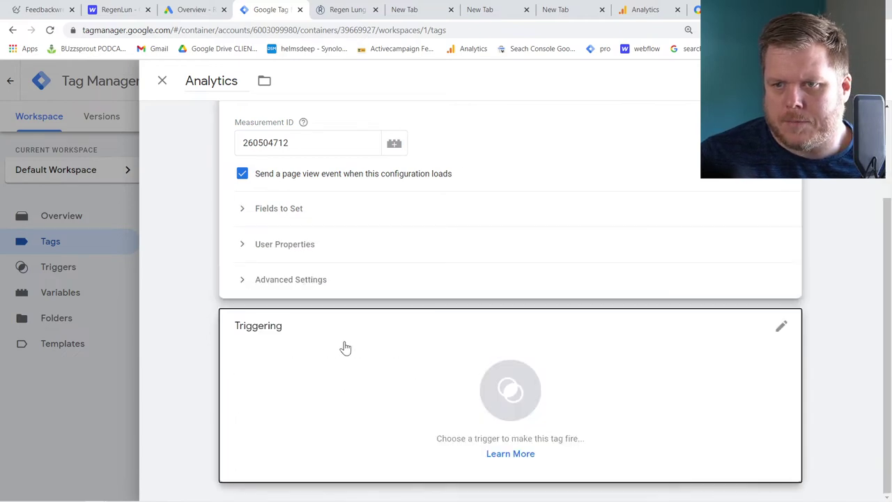
{"action": "left_click", "coordinate": [343, 349]}
{"action": "left_click", "coordinate": [243, 146]}
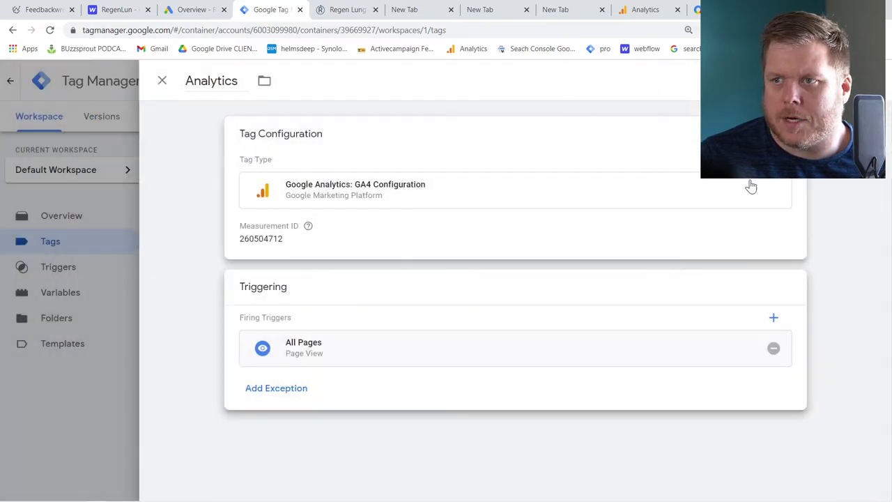
{"action": "left_click", "coordinate": [856, 81]}
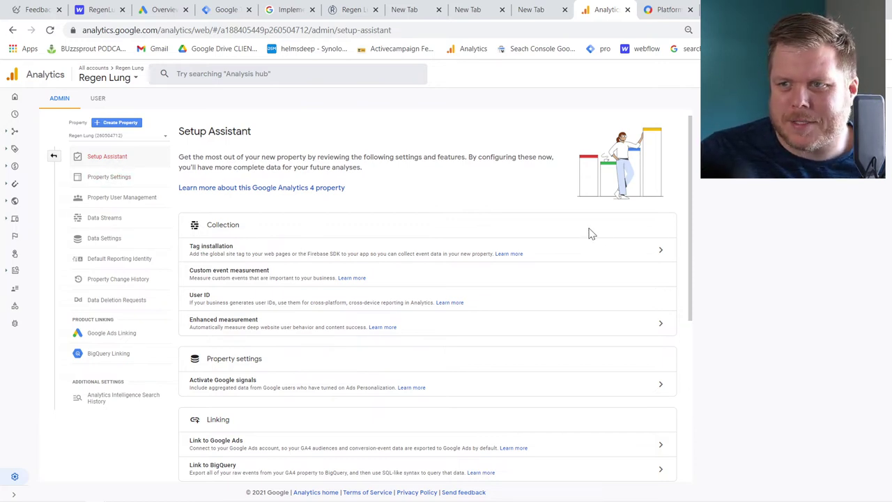
Add a Regenlung web stream for regenlung.com and view its Measurement ID G-K14D6SZD63
{"action": "left_click", "coordinate": [662, 253]}
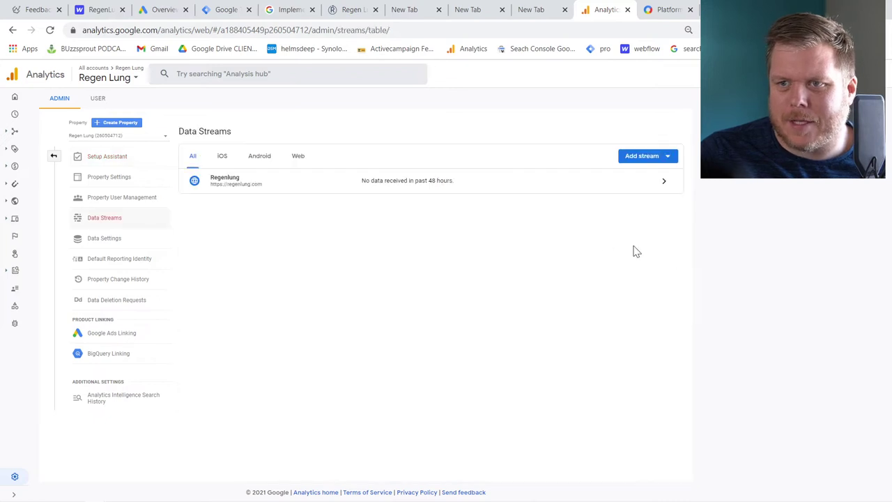
{"action": "left_click", "coordinate": [646, 159]}
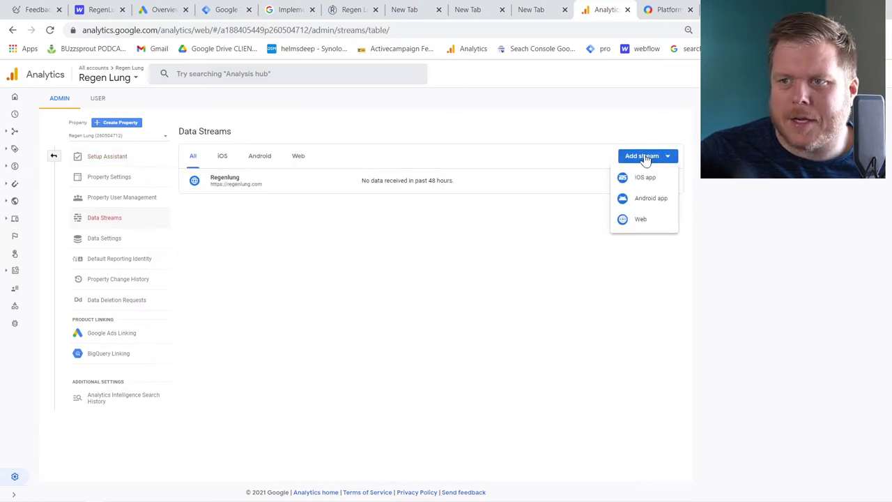
{"action": "left_click", "coordinate": [647, 221]}
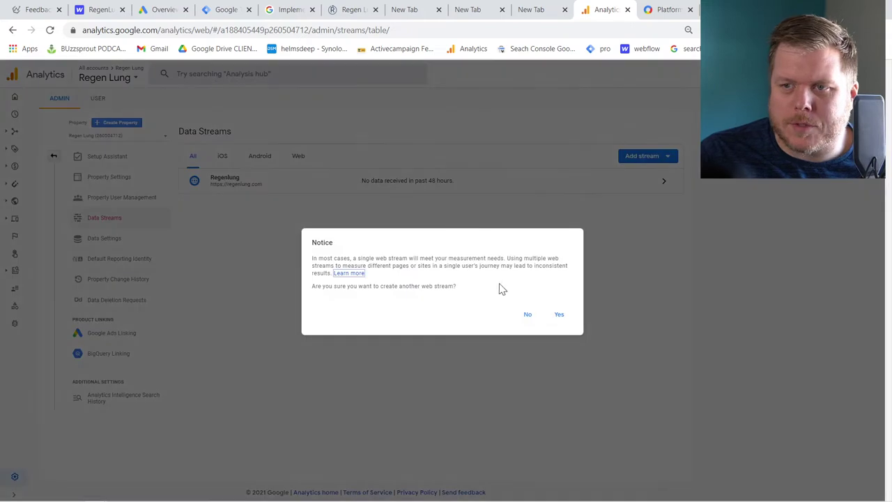
{"action": "left_click", "coordinate": [561, 316]}
{"action": "left_click", "coordinate": [369, 152]}
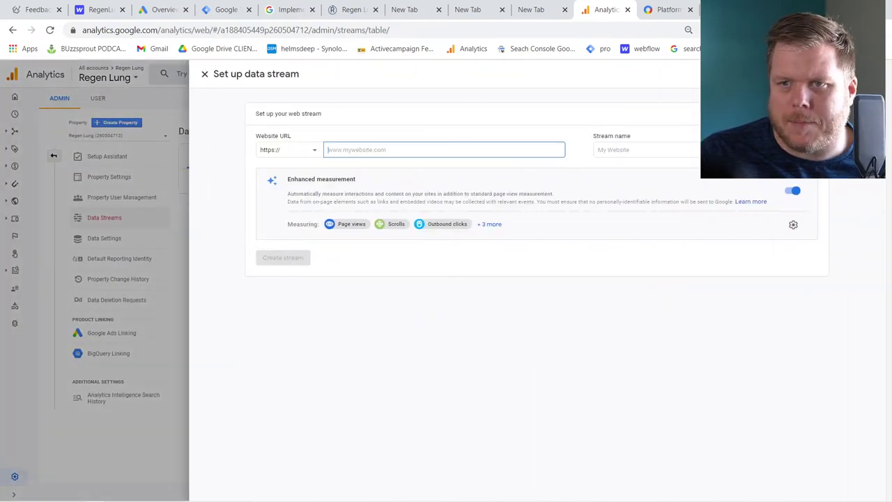
{"action": "type", "text": "regenlung.com"}
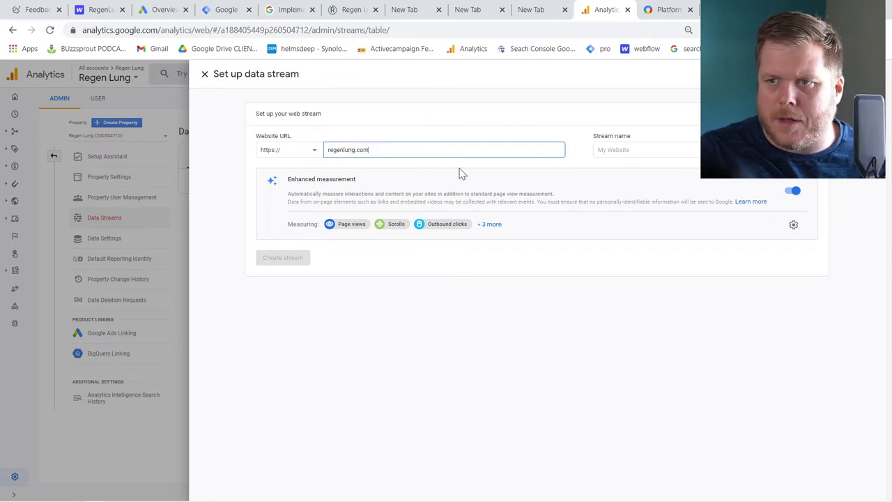
{"action": "key", "text": "Tab"}
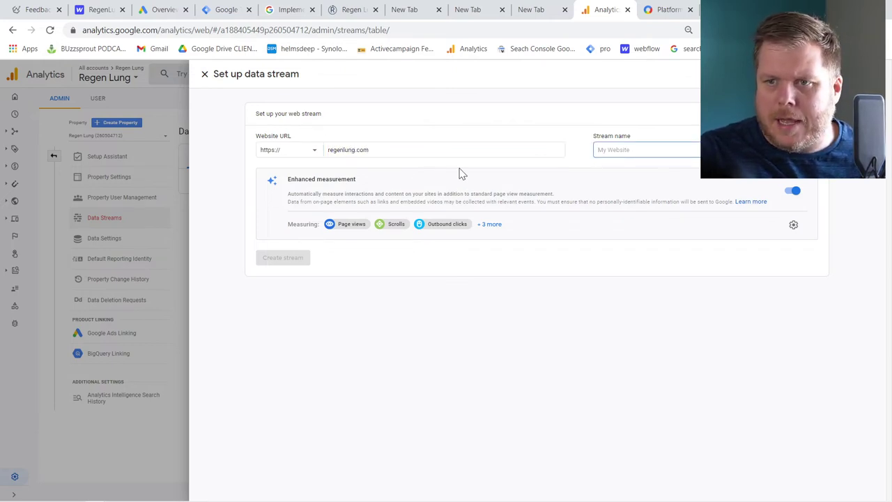
{"action": "type", "text": "REG"}
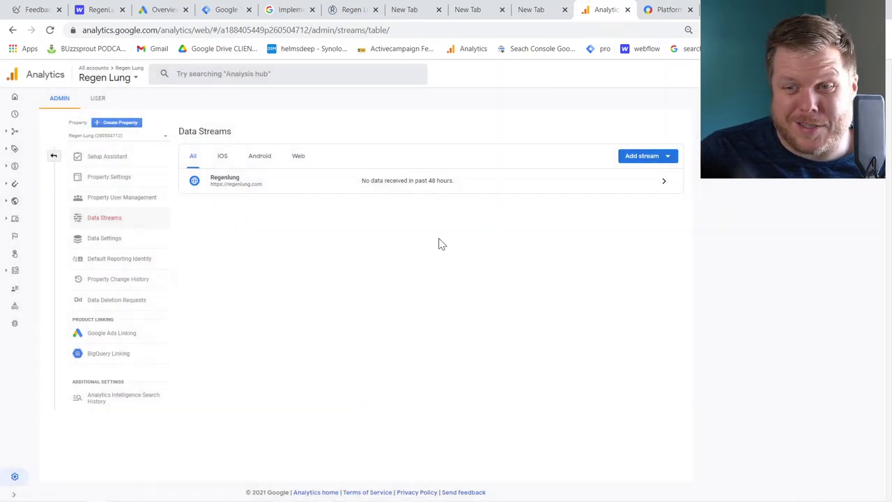
{"action": "left_click", "coordinate": [339, 185]}
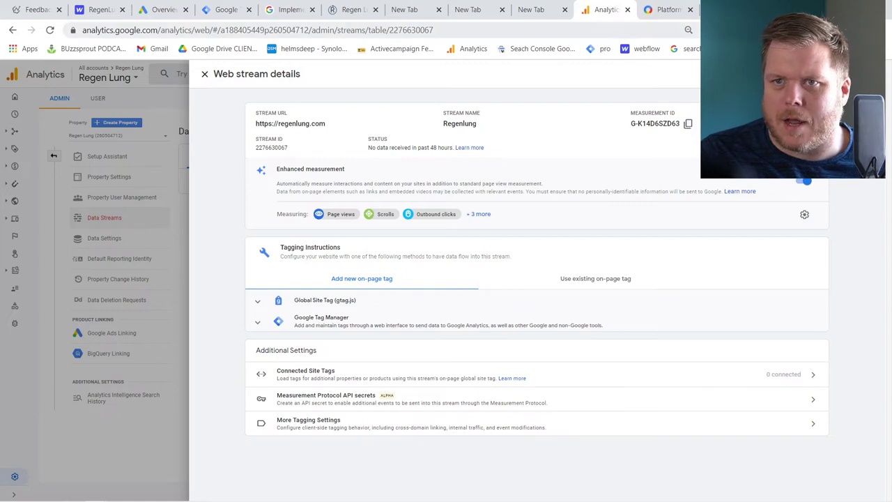
{"action": "left_click", "coordinate": [227, 10]}
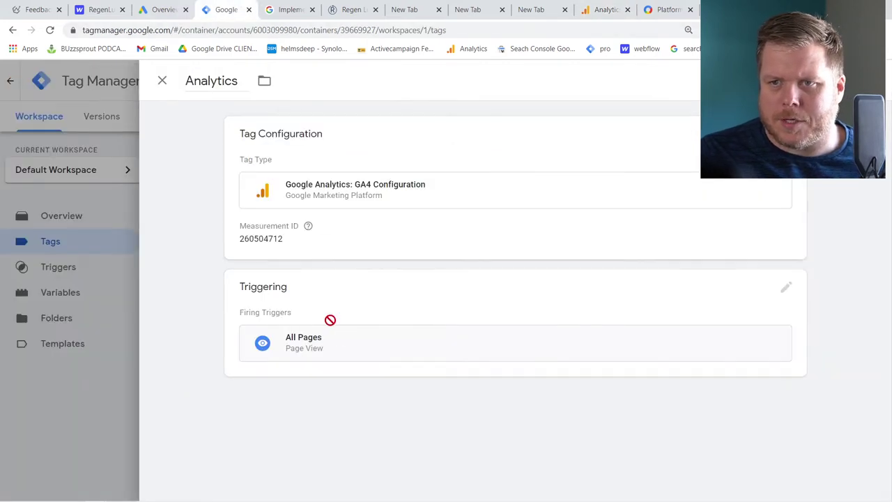
Replace the tag's Measurement ID with G-K14D6SZD63 and save the Analytics tag
{"action": "left_click", "coordinate": [321, 249]}
{"action": "double_click", "coordinate": [305, 261]}
{"action": "type", "text": "G-K14D6SZD63"}
{"action": "left_click", "coordinate": [634, 286]}
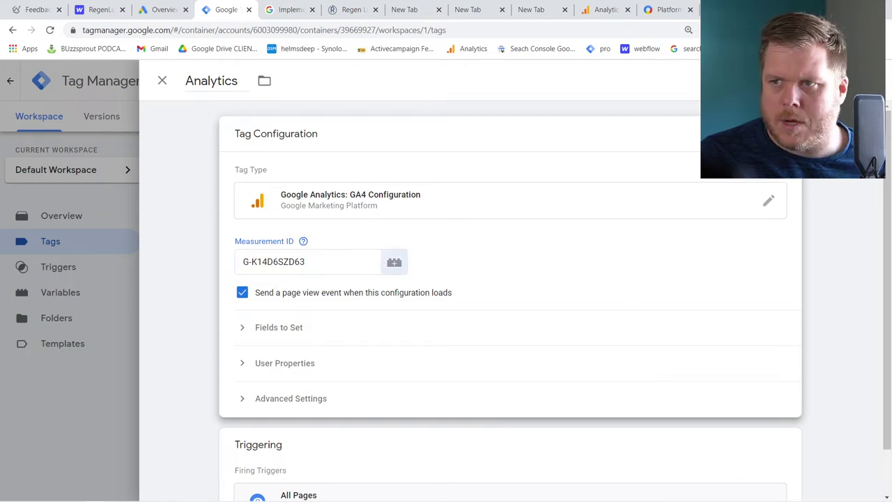
{"action": "scroll", "coordinate": [603, 276], "scroll_direction": "down", "scroll_amount": 1}
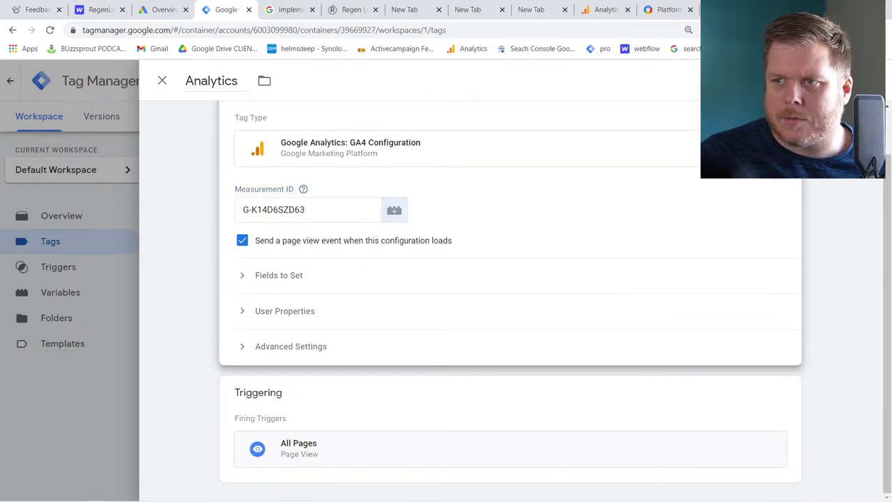
{"action": "left_click", "coordinate": [849, 80]}
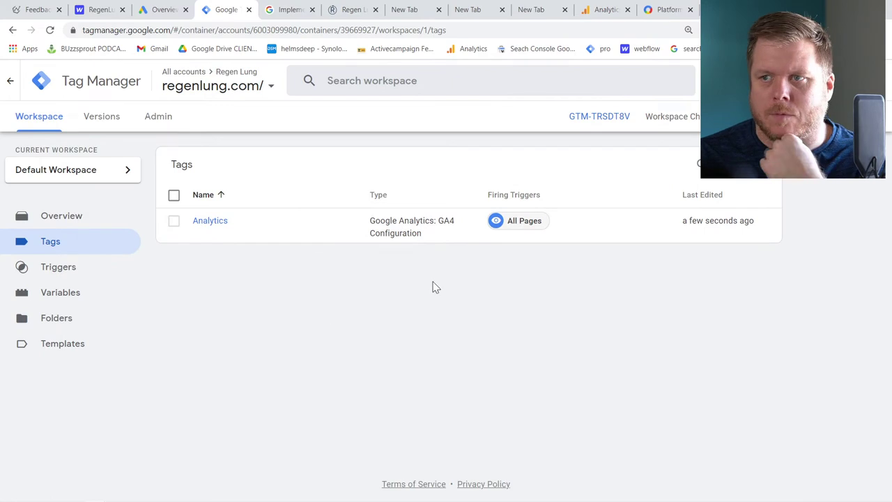
Publish the container as Version 1 named 'analytics id'
{"action": "left_click", "coordinate": [861, 116]}
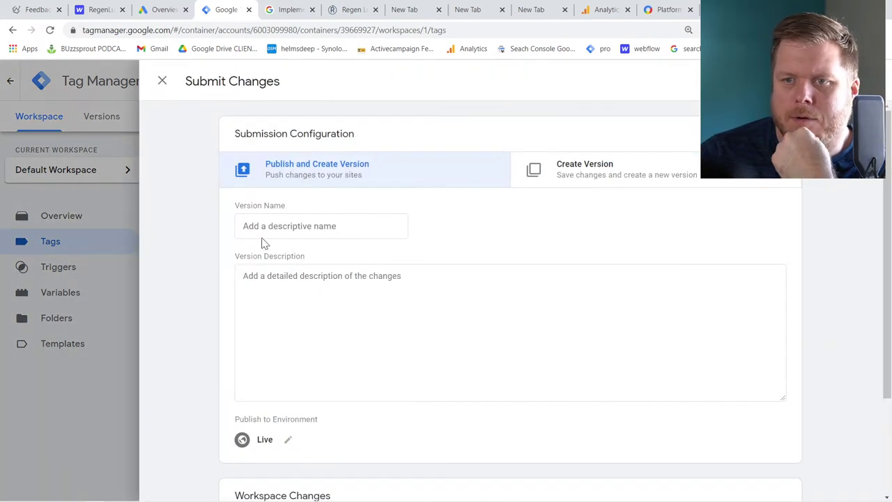
{"action": "left_click", "coordinate": [320, 226]}
{"action": "type", "text": "analytics id"}
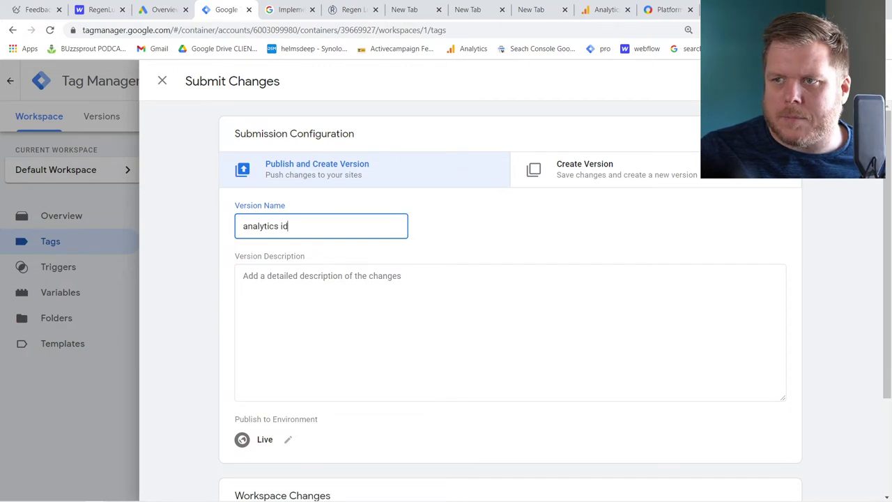
{"action": "key", "text": "Return"}
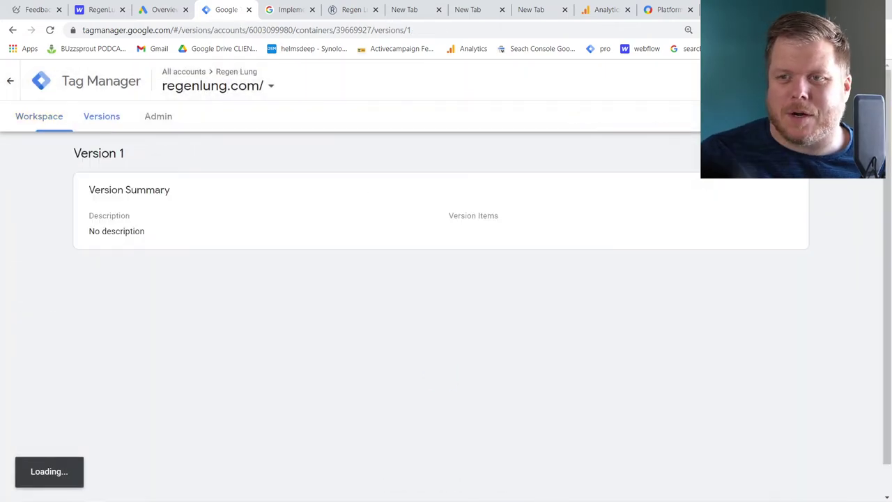
{"action": "left_click", "coordinate": [28, 109]}
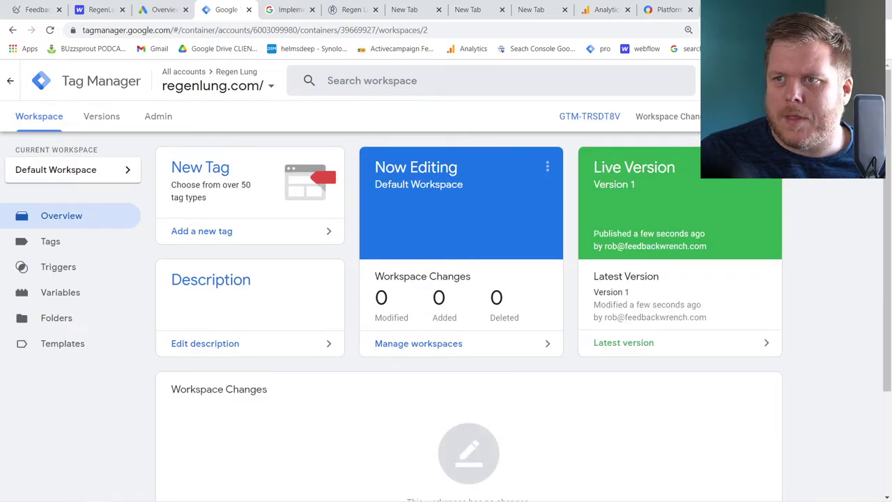
{"action": "key", "text": "ctrl+t"}
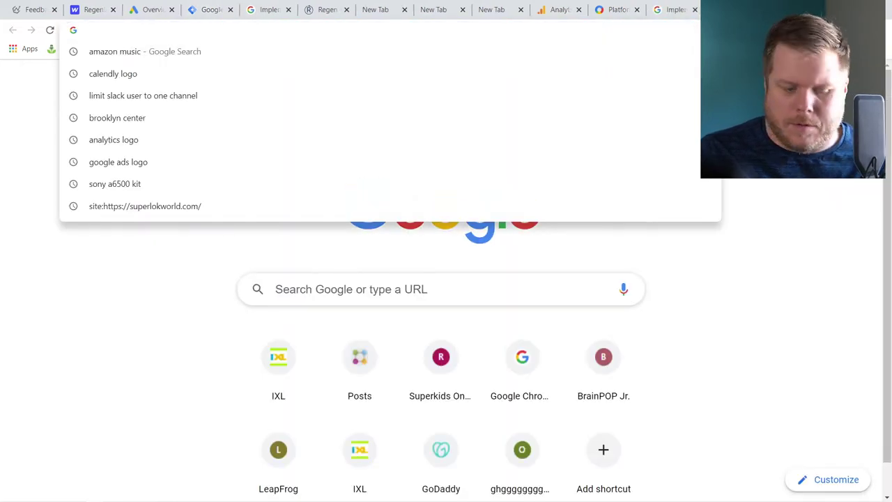
Load regenlung.com and confirm Tag Assistant detects G-K14D6SZD63 and GTM-TRSDT8V
{"action": "type", "text": "regenlu"}
{"action": "key", "text": "Return"}
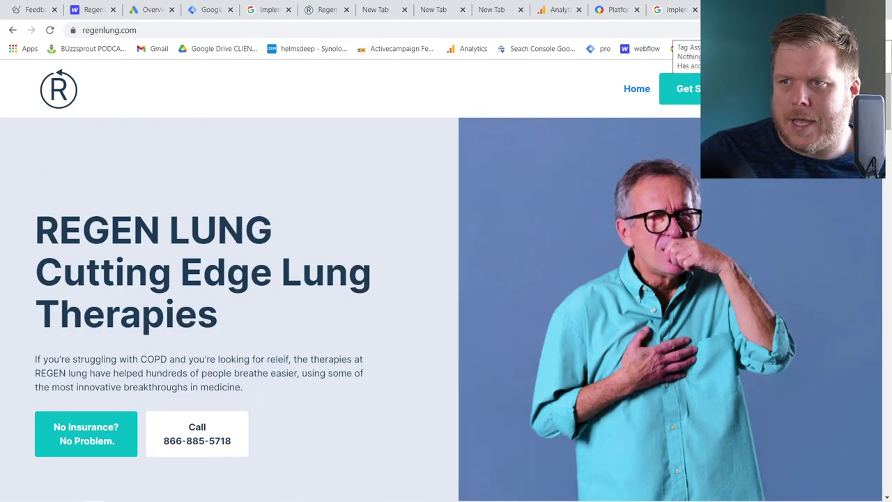
{"action": "left_click", "coordinate": [765, 30]}
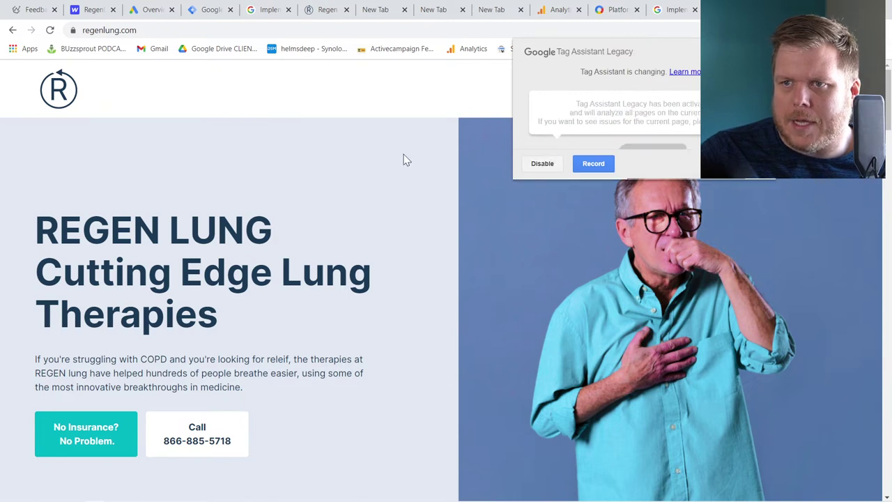
{"action": "left_click", "coordinate": [50, 30]}
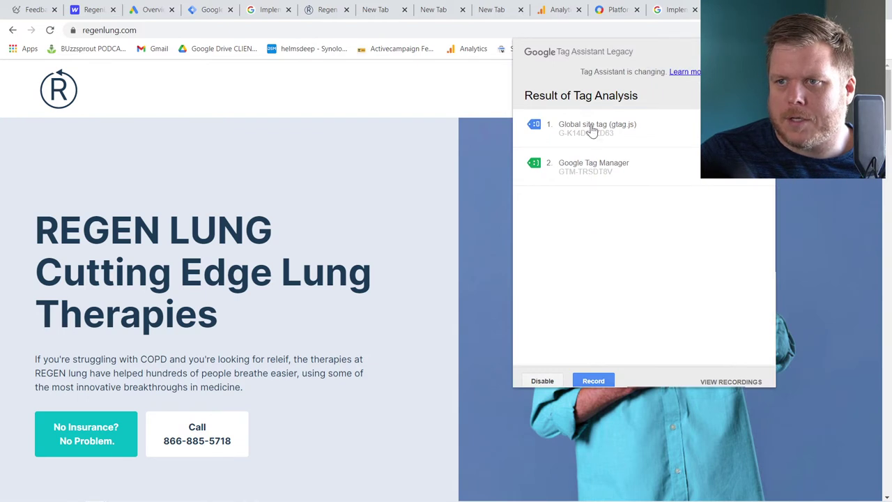
{"action": "left_click", "coordinate": [243, 147]}
{"action": "left_click", "coordinate": [203, 10]}
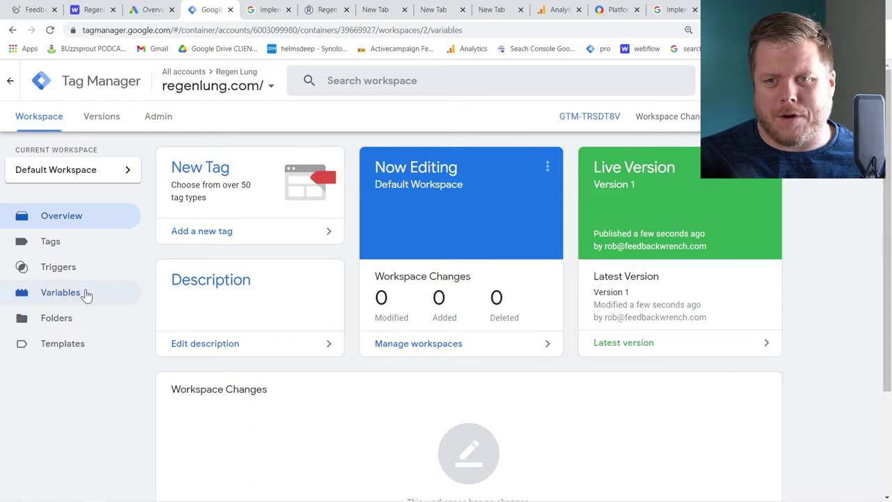
{"action": "left_click", "coordinate": [85, 296]}
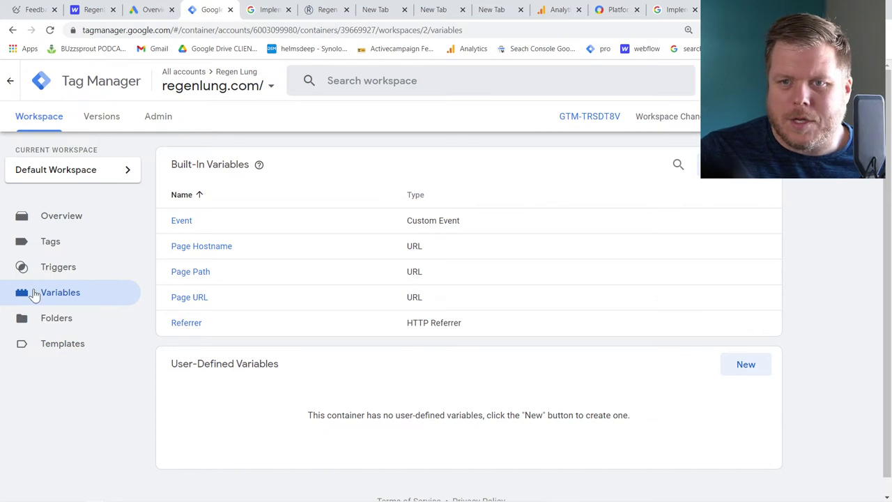
Tick all six Click variables and all six Form variables under Built-In Variables
{"action": "left_click", "coordinate": [743, 165]}
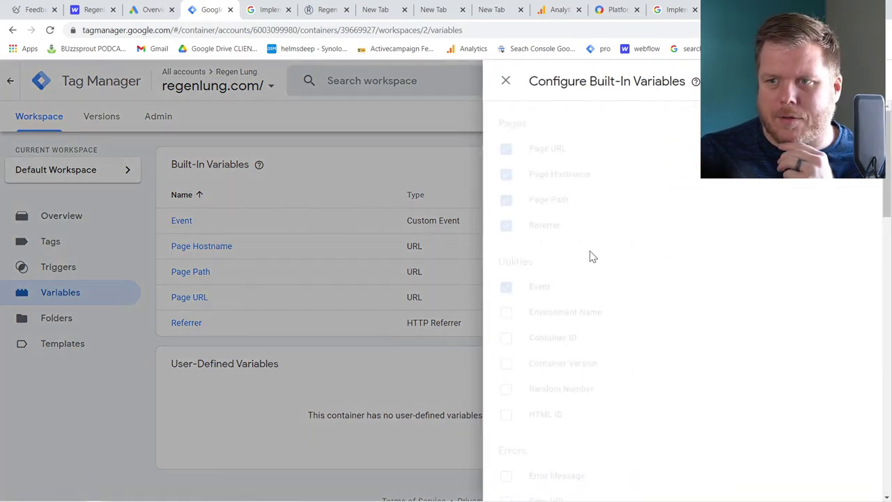
{"action": "scroll", "coordinate": [579, 279], "scroll_direction": "down", "scroll_amount": 2}
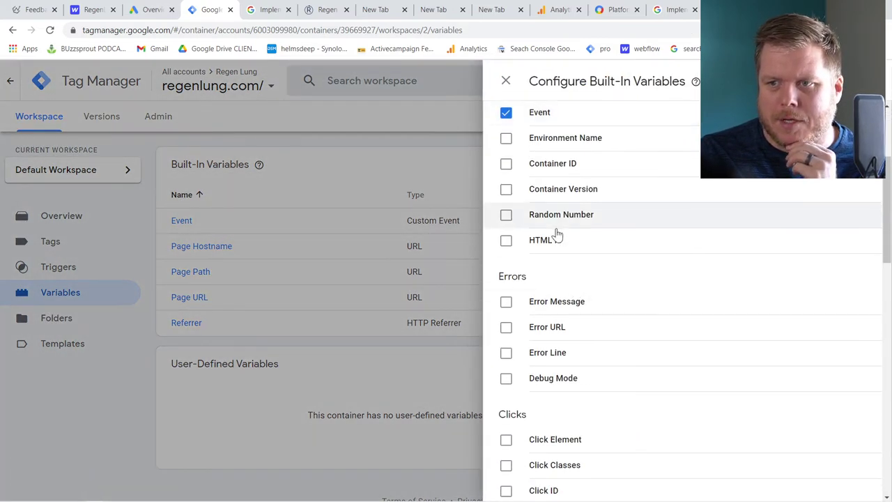
{"action": "scroll", "coordinate": [558, 252], "scroll_direction": "down", "scroll_amount": 3}
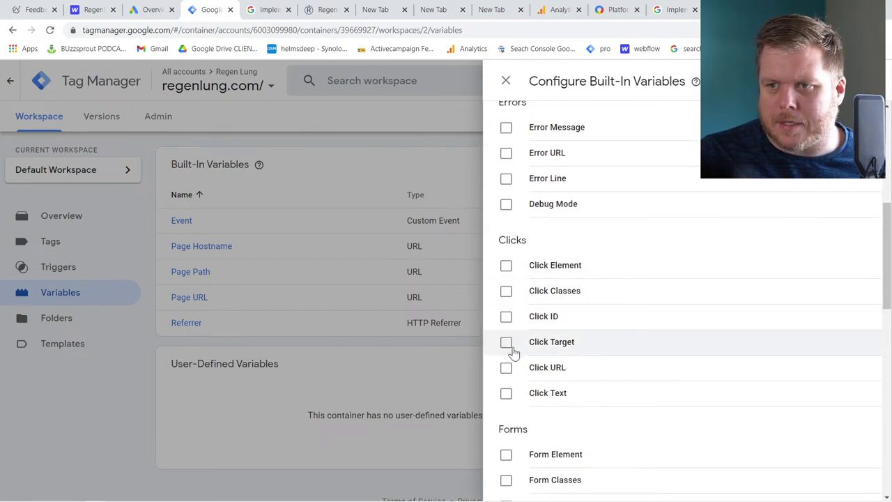
{"action": "left_click", "coordinate": [519, 375]}
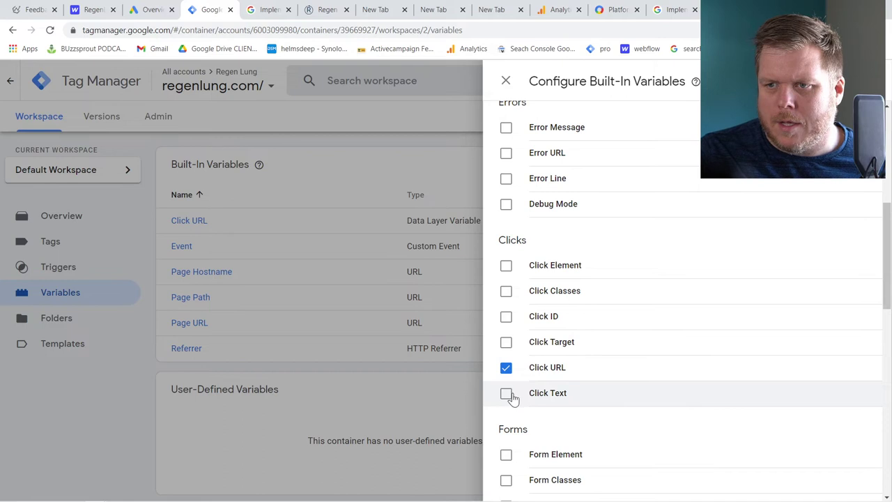
{"action": "scroll", "coordinate": [509, 396], "scroll_direction": "down", "scroll_amount": 1}
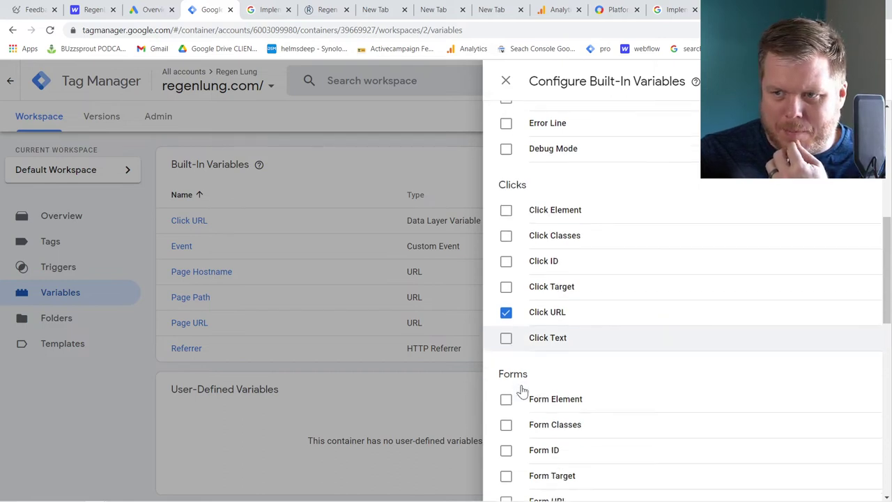
{"action": "scroll", "coordinate": [520, 413], "scroll_direction": "down", "scroll_amount": 1}
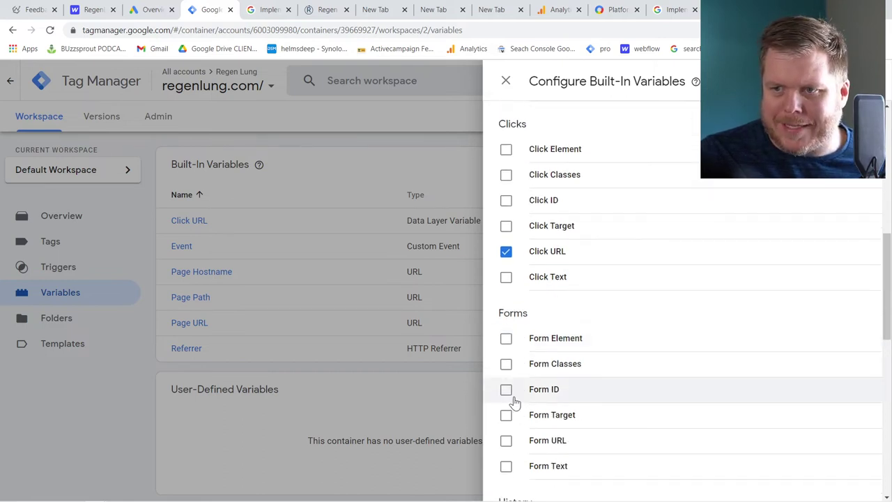
{"action": "left_click", "coordinate": [508, 394]}
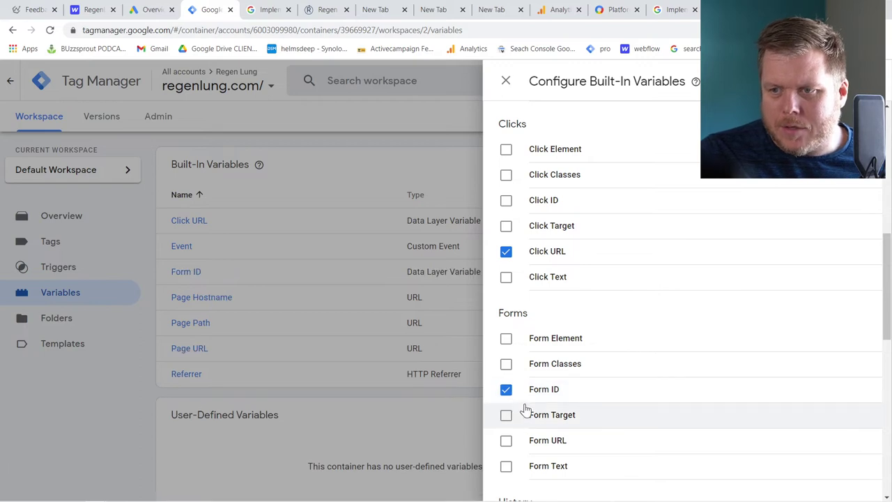
{"action": "left_click", "coordinate": [506, 339]}
{"action": "left_click", "coordinate": [506, 364]}
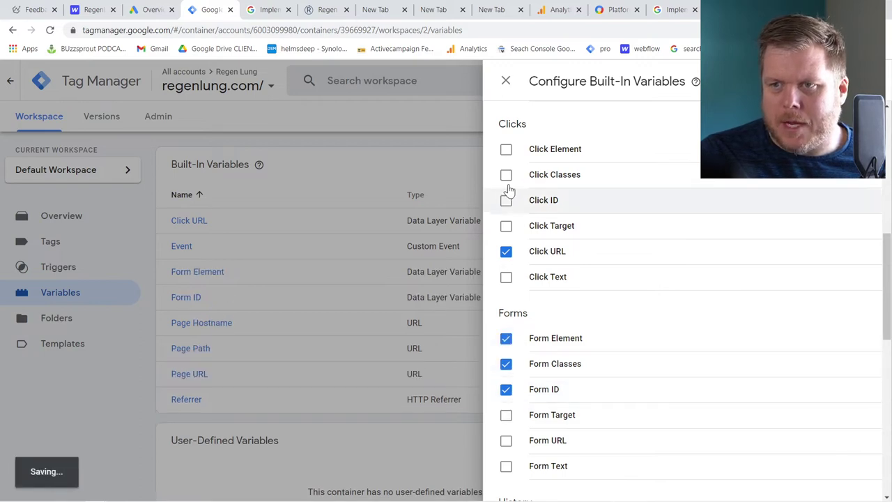
{"action": "left_click", "coordinate": [506, 149]}
{"action": "left_click", "coordinate": [507, 175]}
{"action": "left_click", "coordinate": [508, 201]}
{"action": "left_click", "coordinate": [508, 226]}
{"action": "left_click", "coordinate": [508, 278]}
{"action": "left_click", "coordinate": [506, 417]}
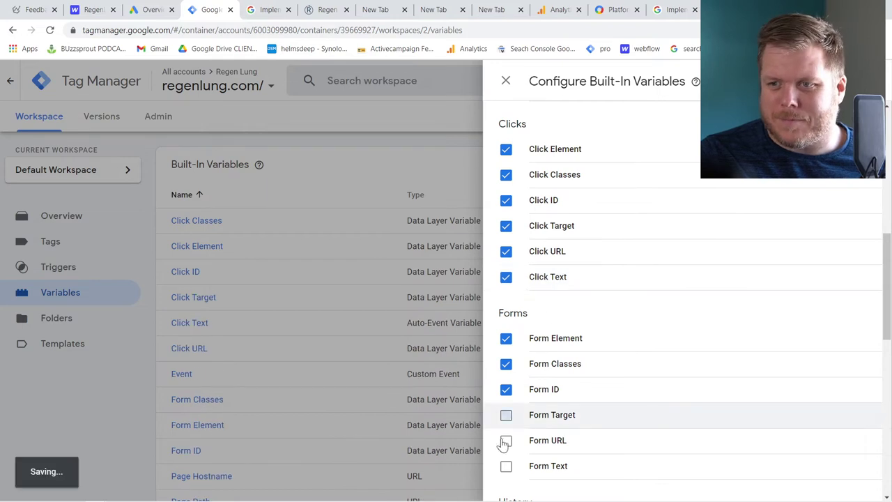
{"action": "left_click", "coordinate": [507, 442]}
{"action": "left_click", "coordinate": [506, 467]}
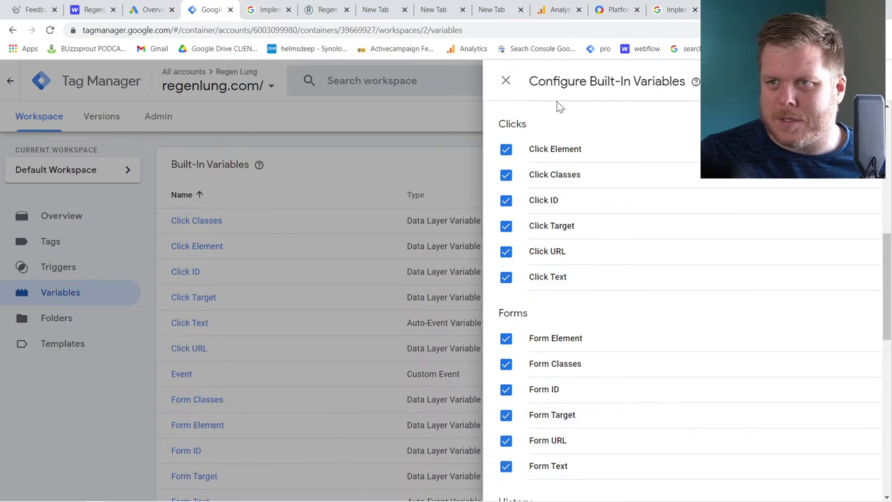
{"action": "left_click", "coordinate": [493, 85]}
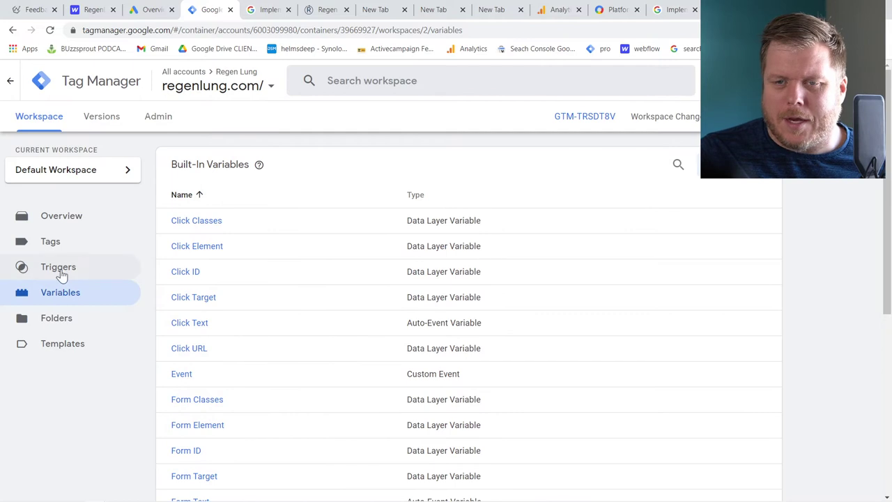
{"action": "left_click", "coordinate": [60, 275]}
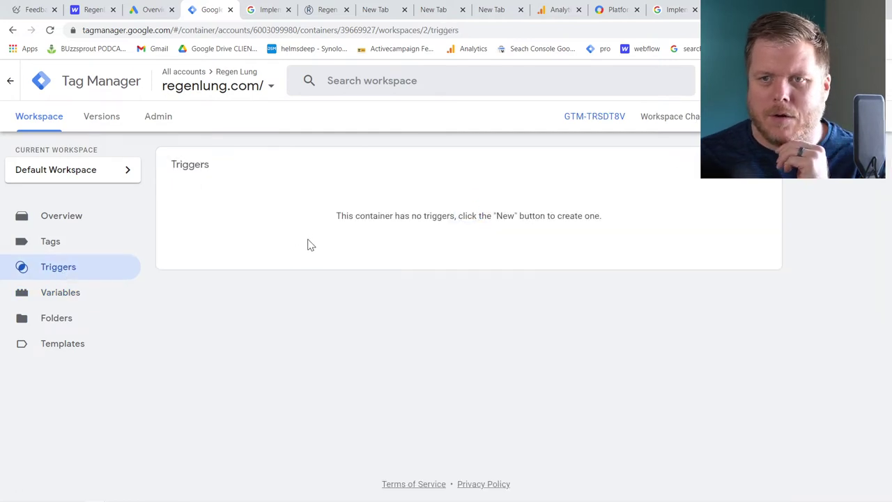
Look up the tel: phone link and form-id note in the other browser tabs
{"action": "left_click", "coordinate": [675, 9]}
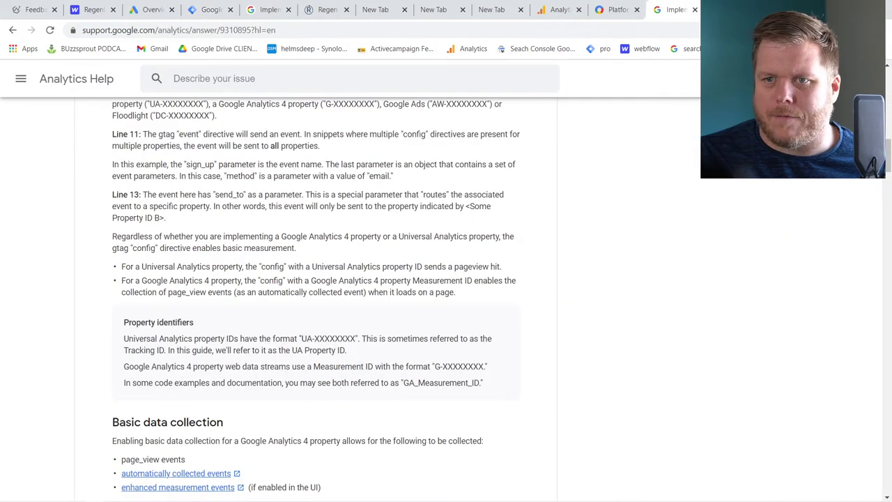
{"action": "left_click", "coordinate": [433, 10]}
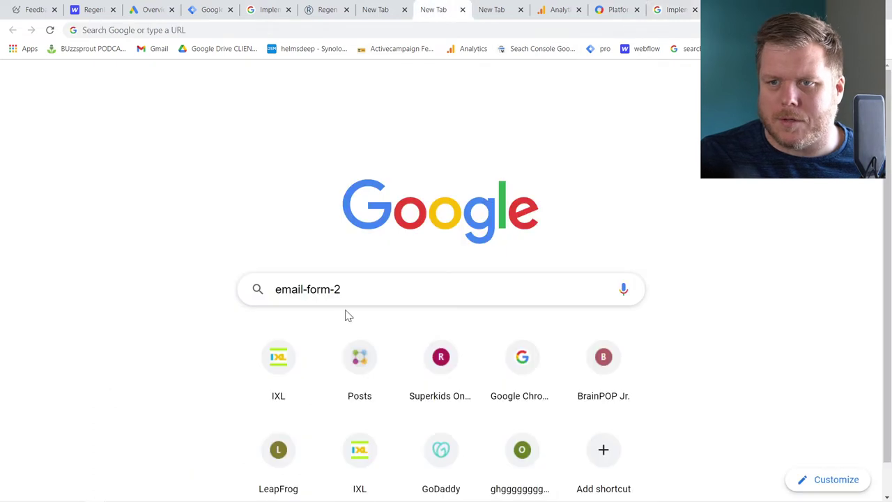
{"action": "left_click", "coordinate": [391, 10]}
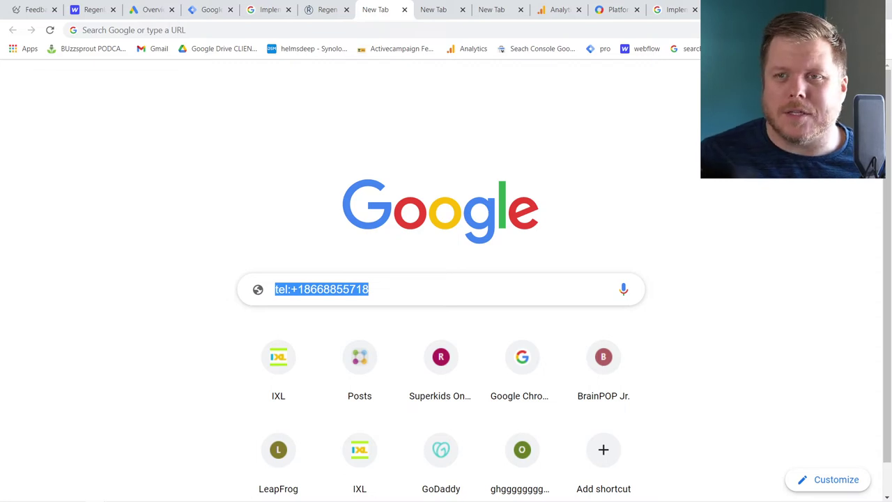
{"action": "left_click", "coordinate": [211, 9]}
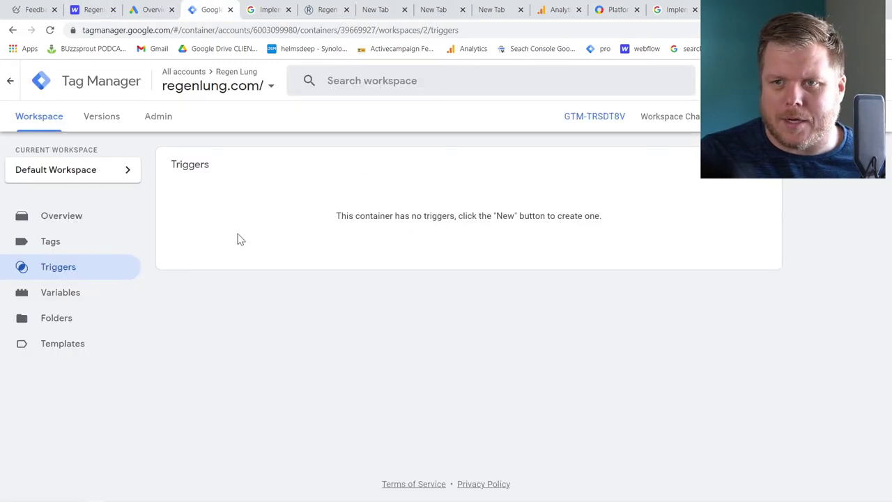
Create a Just Links trigger named 'Click to Call TEL' limited to some link clicks
{"action": "left_click", "coordinate": [756, 165]}
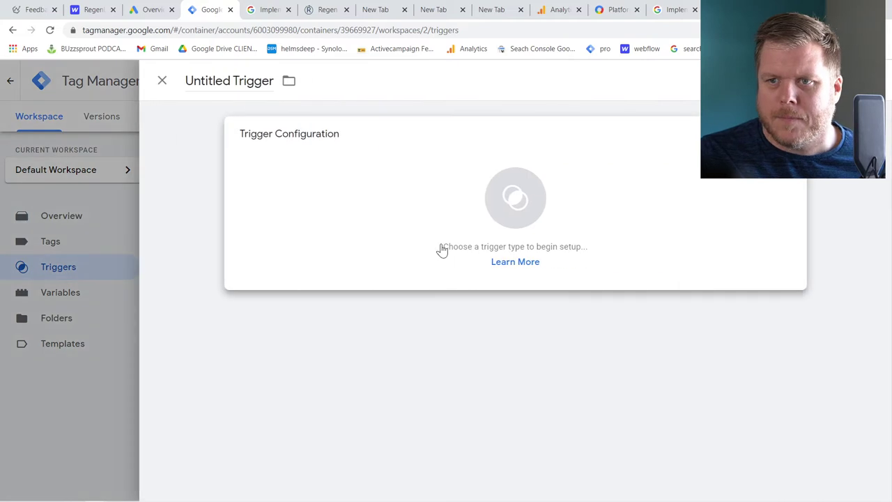
{"action": "left_click", "coordinate": [247, 81]}
{"action": "key", "text": "ctrl+a"}
{"action": "type", "text": "Cl"}
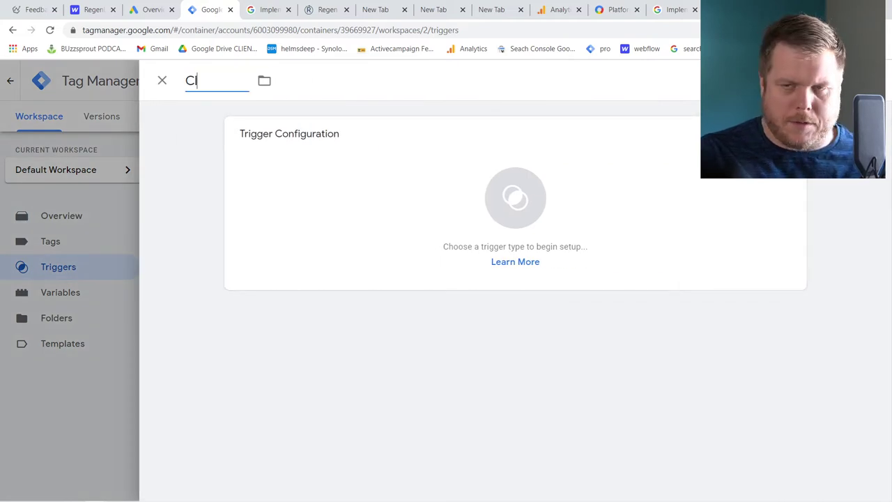
{"action": "type", "text": "ick to Call"}
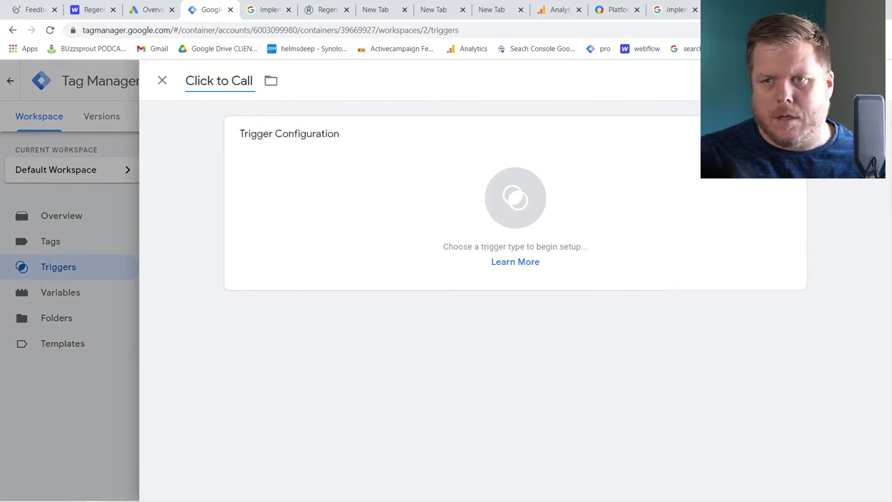
{"action": "type", "text": " TEL"}
{"action": "left_click", "coordinate": [401, 212]}
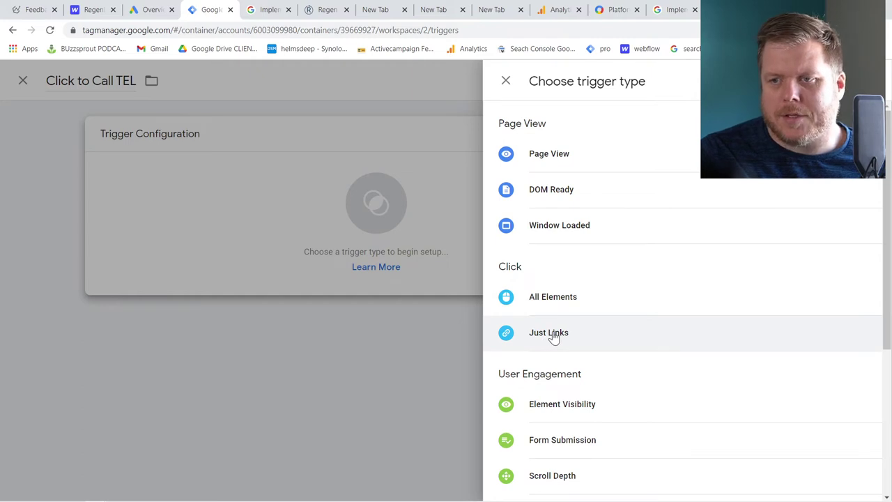
{"action": "left_click", "coordinate": [554, 337]}
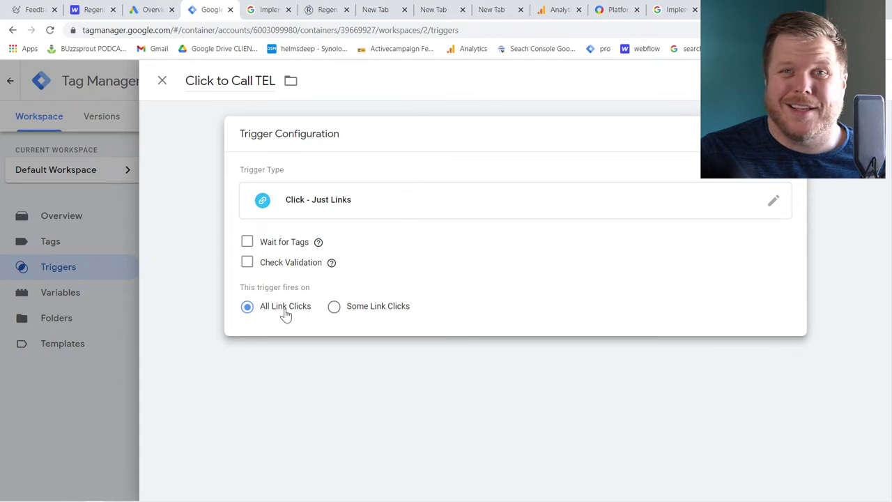
{"action": "left_click", "coordinate": [357, 315]}
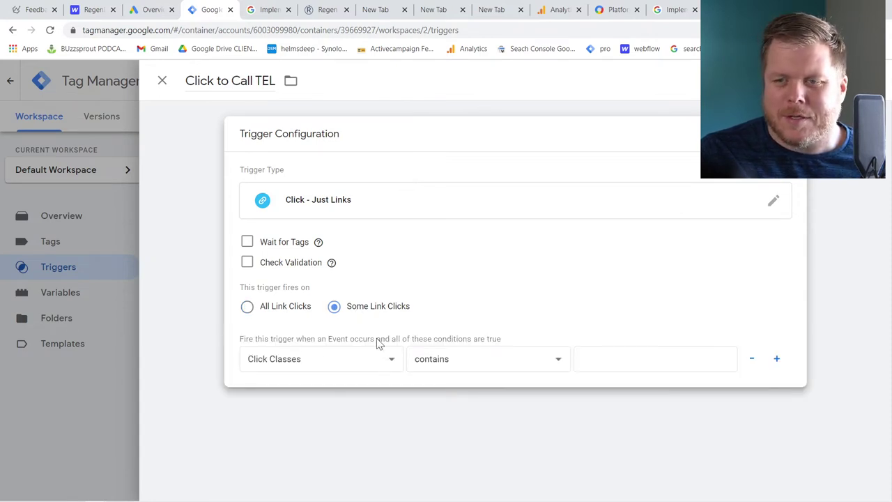
{"action": "left_click", "coordinate": [391, 359]}
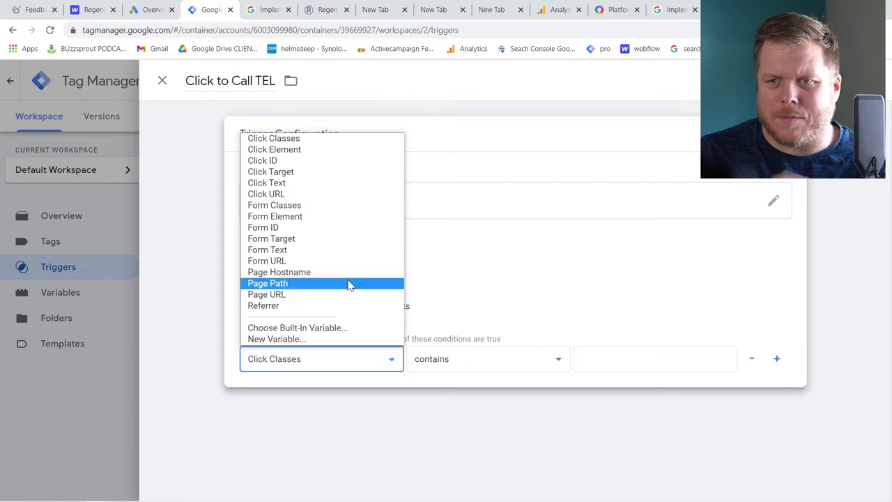
{"action": "left_click", "coordinate": [335, 195]}
{"action": "left_click", "coordinate": [471, 359]}
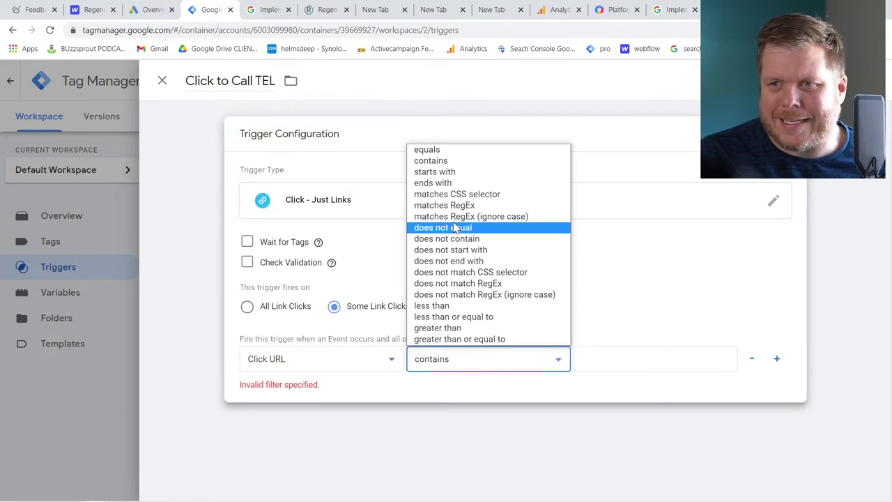
{"action": "left_click", "coordinate": [426, 149]}
{"action": "key", "text": "Tab"}
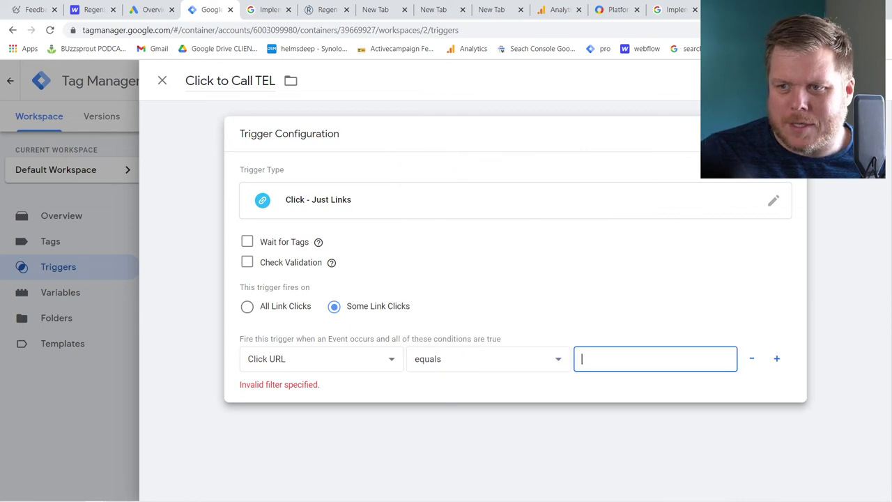
{"action": "key", "text": "ctrl+v"}
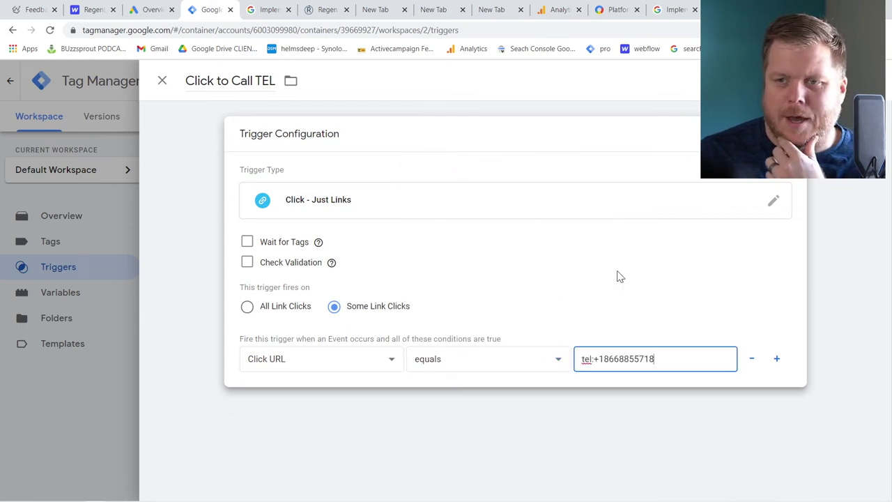
{"action": "left_click", "coordinate": [852, 80]}
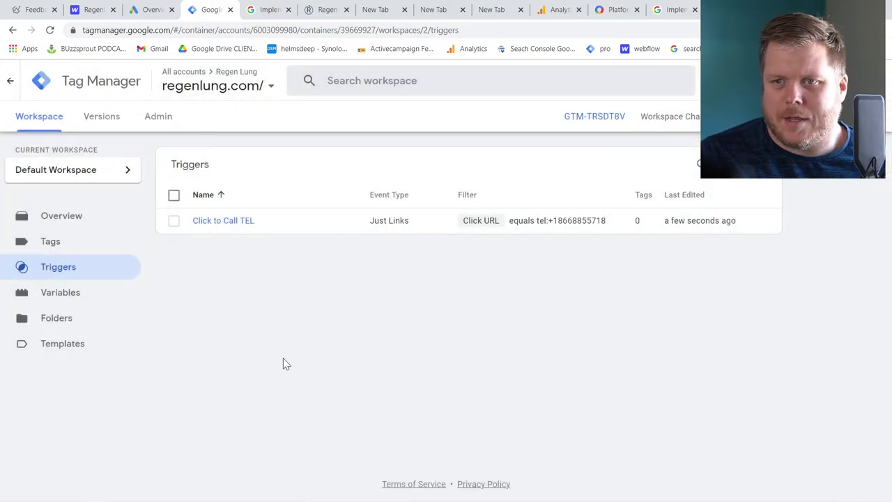
Start a second new trigger named 'For Fill OUt'
{"action": "left_click", "coordinate": [753, 165]}
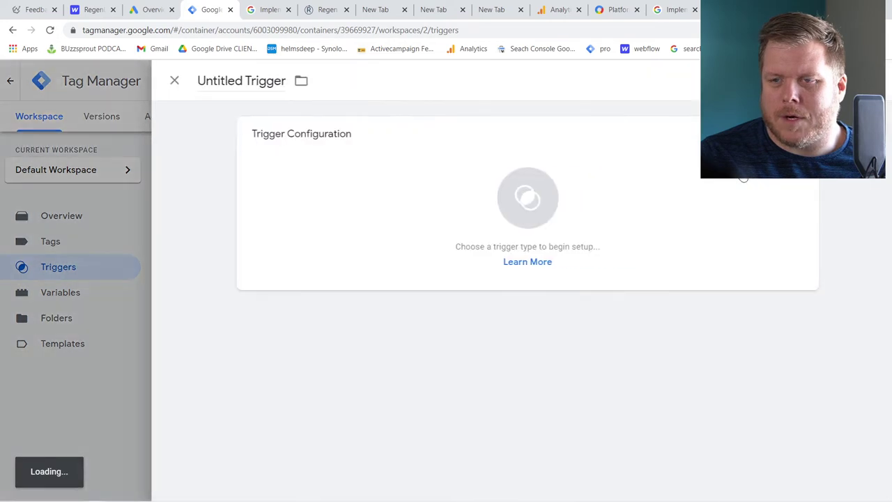
{"action": "left_click", "coordinate": [223, 81]}
{"action": "type", "text": "F"}
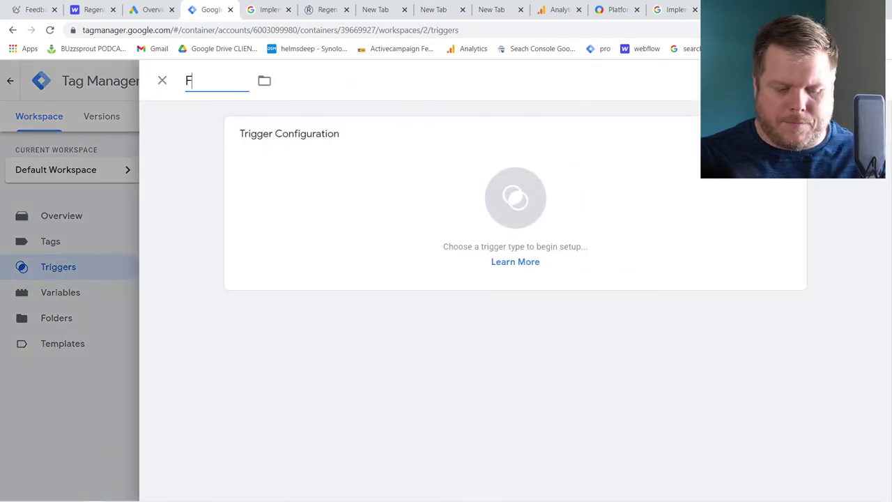
{"action": "type", "text": "or Fill OUt"}
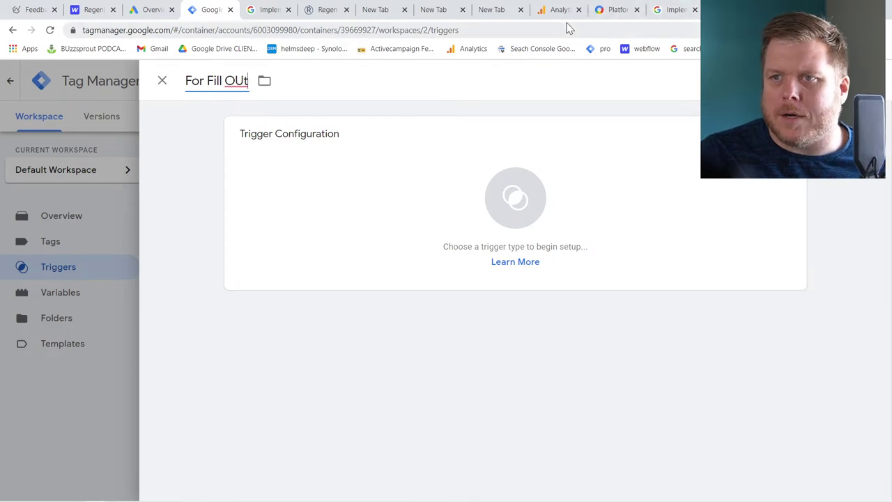
{"action": "left_click", "coordinate": [332, 11]}
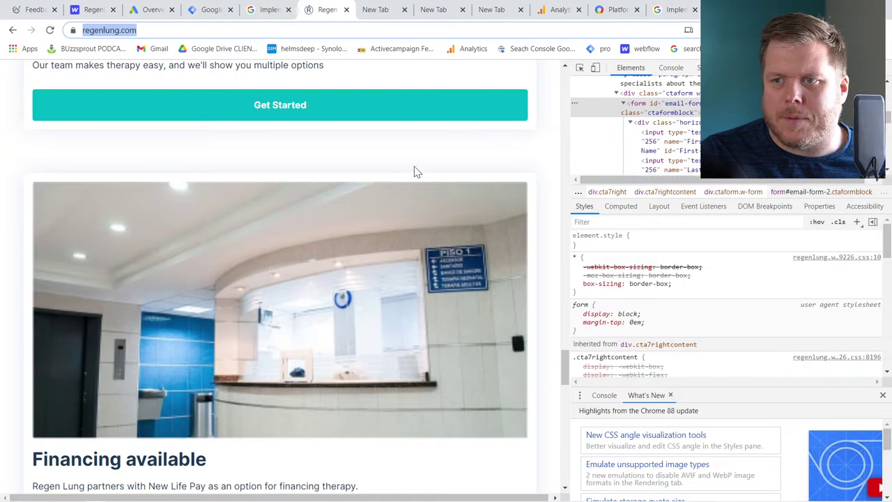
Inspect the Schedule a Call form's First Name field in DevTools
{"action": "key", "text": "F12"}
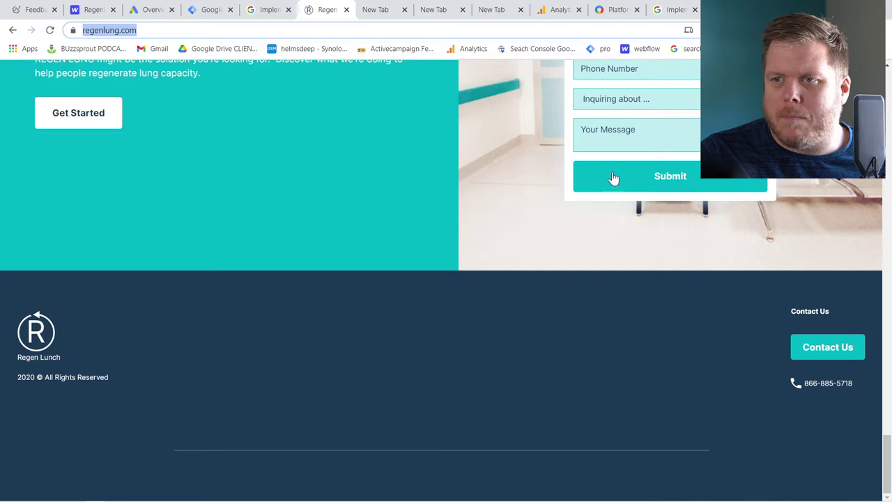
{"action": "left_click", "coordinate": [612, 178]}
{"action": "scroll", "coordinate": [389, 253], "scroll_direction": "up", "scroll_amount": 3}
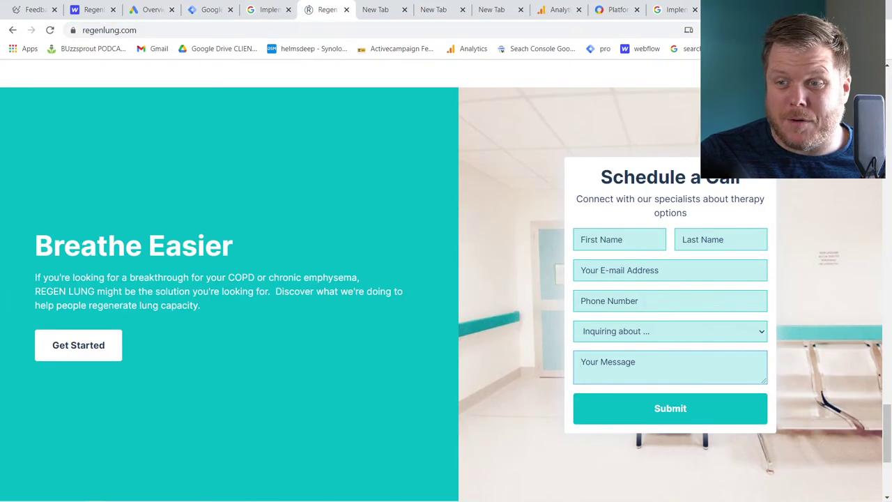
{"action": "left_click", "coordinate": [635, 246]}
{"action": "right_click", "coordinate": [636, 246]}
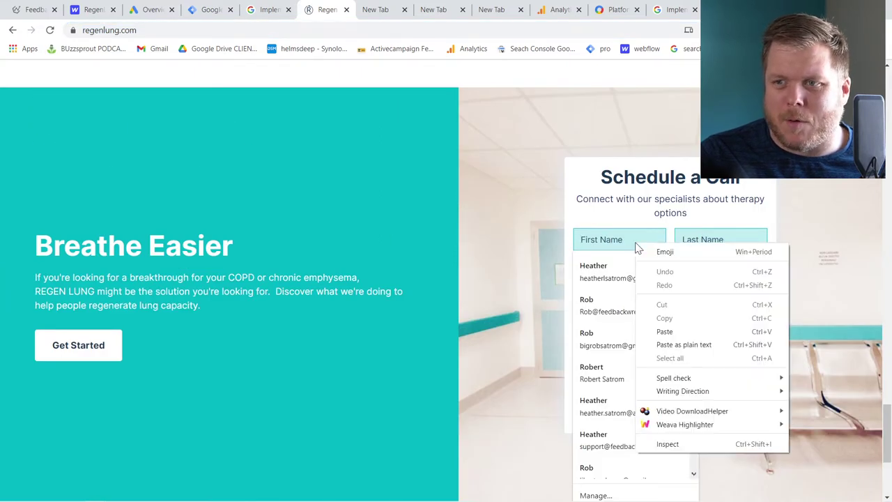
{"action": "left_click", "coordinate": [581, 240]}
{"action": "right_click", "coordinate": [587, 241]}
{"action": "left_click", "coordinate": [667, 440]}
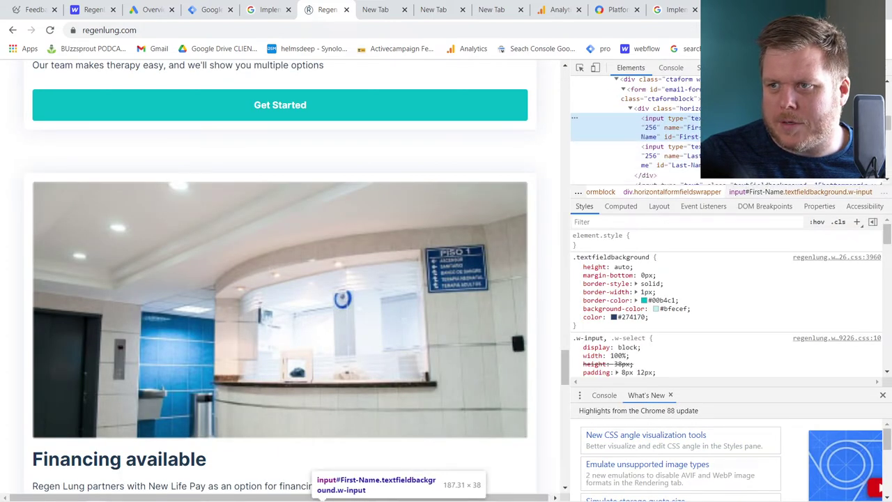
Select the enclosing form element and copy its id, email-form-2
{"action": "scroll", "coordinate": [690, 136], "scroll_direction": "up", "scroll_amount": 2}
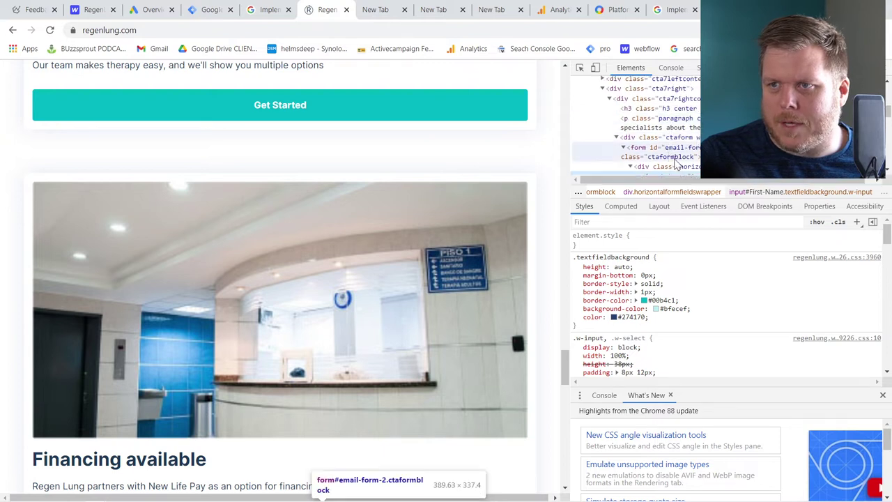
{"action": "left_click", "coordinate": [677, 158]}
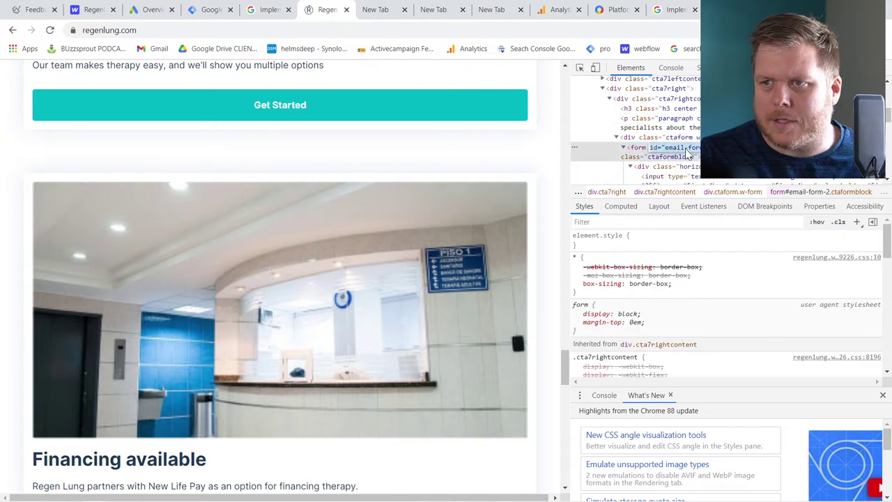
{"action": "double_click", "coordinate": [669, 147]}
{"action": "key", "text": "ctrl+c"}
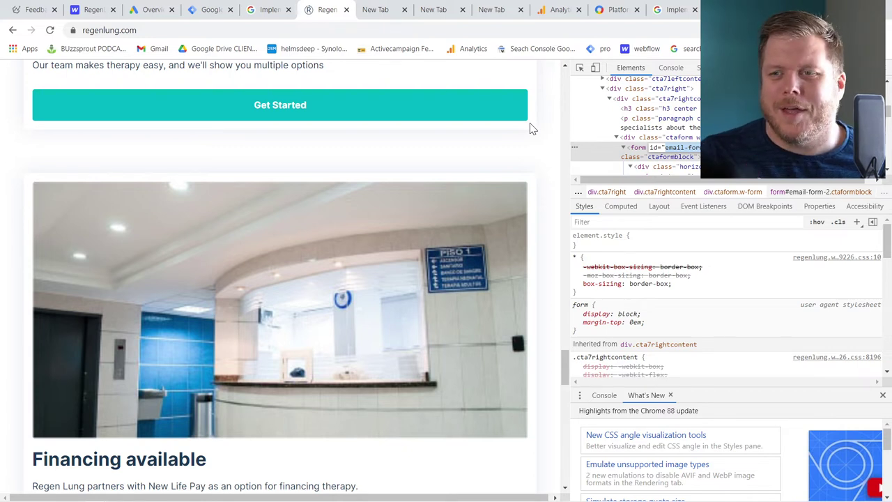
{"action": "scroll", "coordinate": [520, 344], "scroll_direction": "down", "scroll_amount": 1}
{"action": "scroll", "coordinate": [520, 344], "scroll_direction": "up", "scroll_amount": 20}
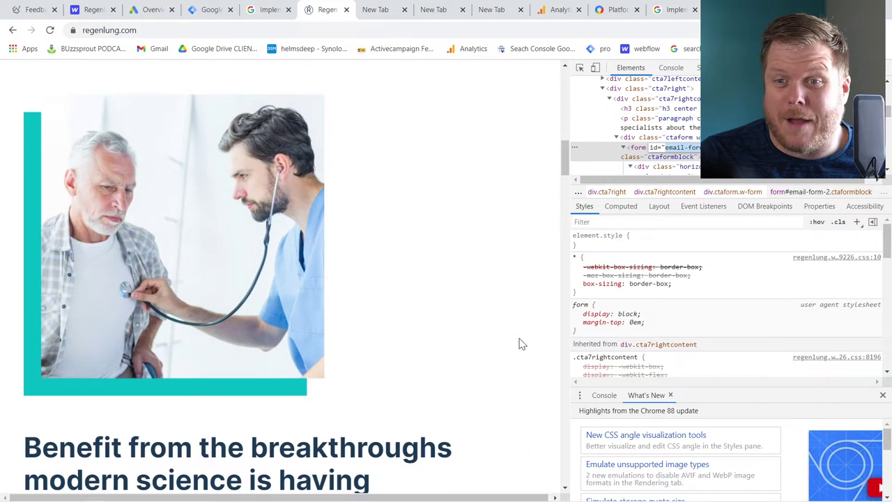
{"action": "scroll", "coordinate": [519, 344], "scroll_direction": "up", "scroll_amount": 10}
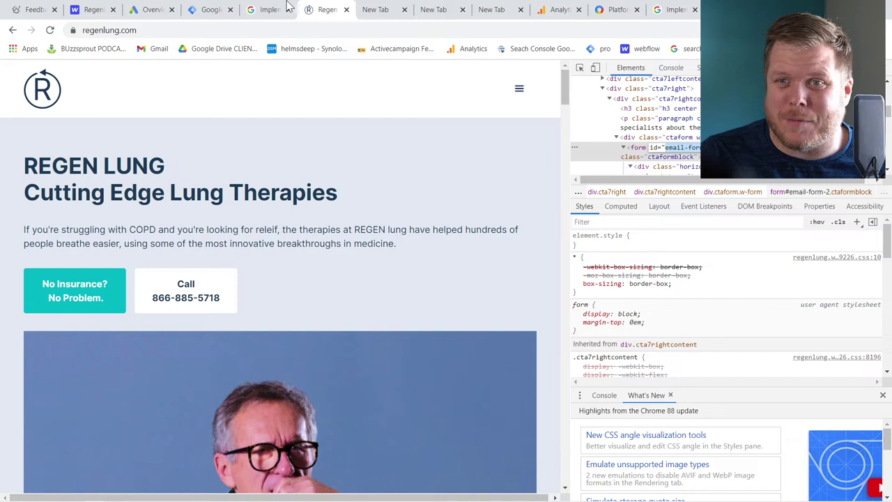
{"action": "left_click", "coordinate": [218, 14]}
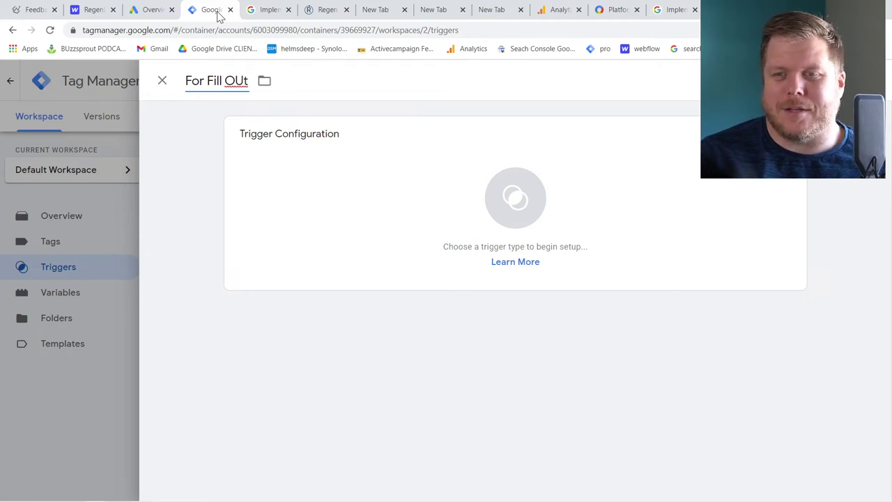
Rename the trigger 'Form Filled Out ID' as a Form Submission trigger on some forms
{"action": "key", "text": "BackSpace"}
{"action": "key", "text": "BackSpace"}
{"action": "key", "text": "BackSpace"}
{"action": "key", "text": "BackSpace"}
{"action": "key", "text": "BackSpace"}
{"action": "key", "text": "BackSpace"}
{"action": "key", "text": "BackSpace"}
{"action": "key", "text": "BackSpace"}
{"action": "key", "text": "BackSpace"}
{"action": "type", "text": "m Filled Out ID"}
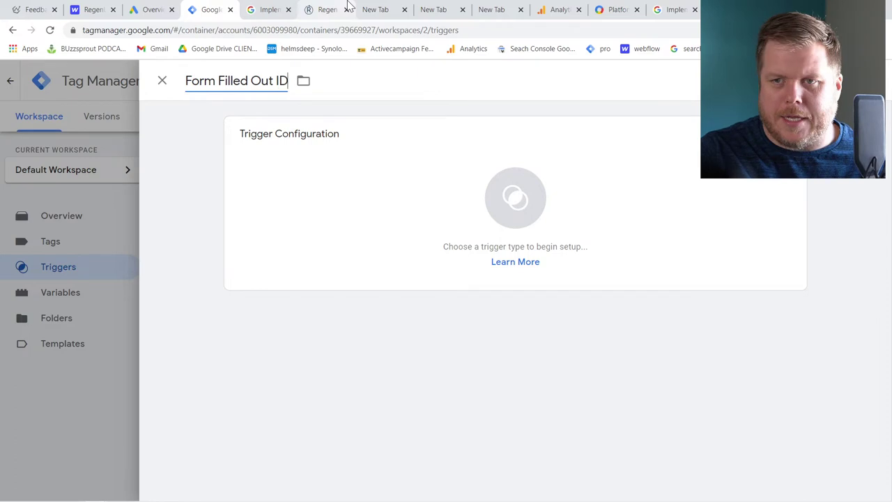
{"action": "left_click", "coordinate": [390, 250]}
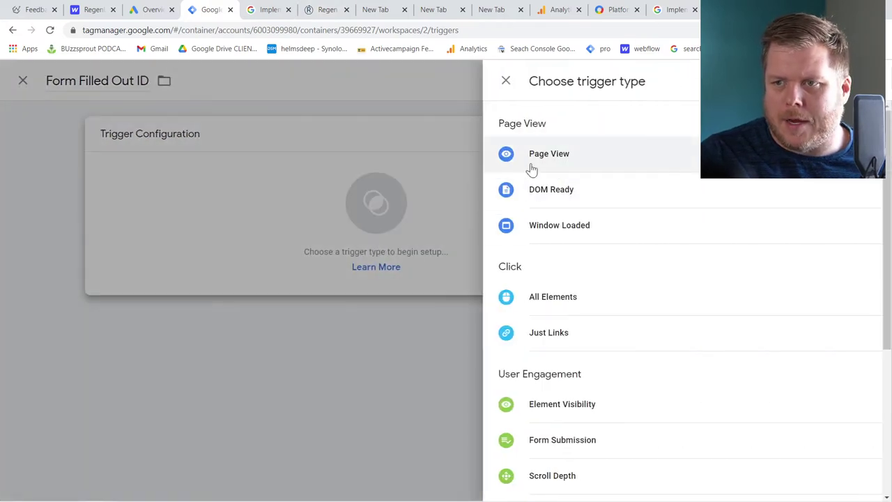
{"action": "scroll", "coordinate": [566, 367], "scroll_direction": "down", "scroll_amount": 3}
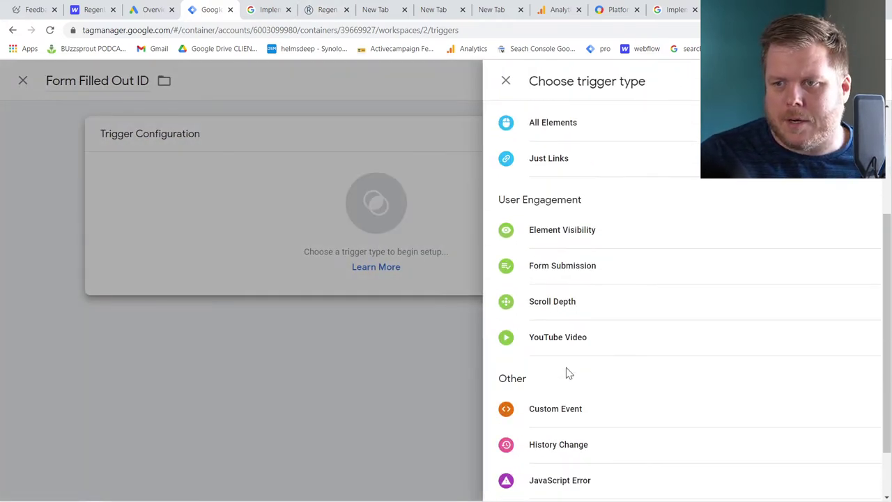
{"action": "left_click", "coordinate": [567, 269]}
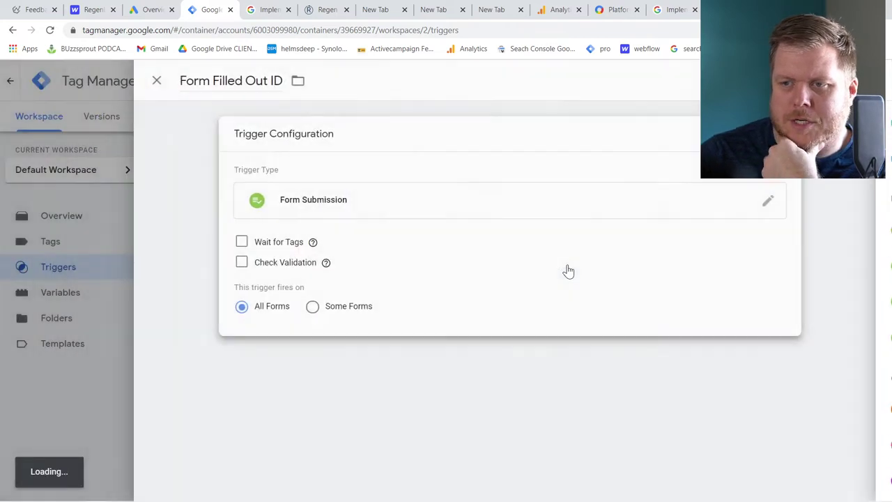
{"action": "left_click", "coordinate": [318, 307]}
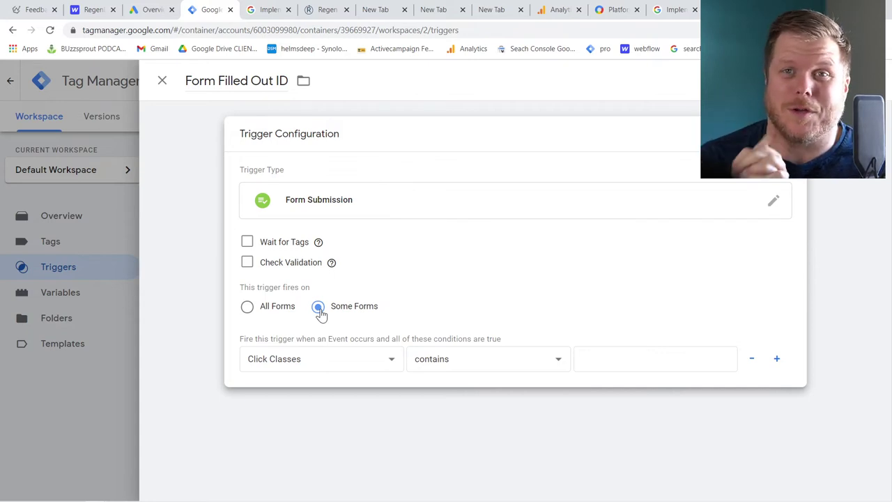
Add the condition Form ID equals email-form-2 and save the trigger
{"action": "left_click", "coordinate": [325, 361]}
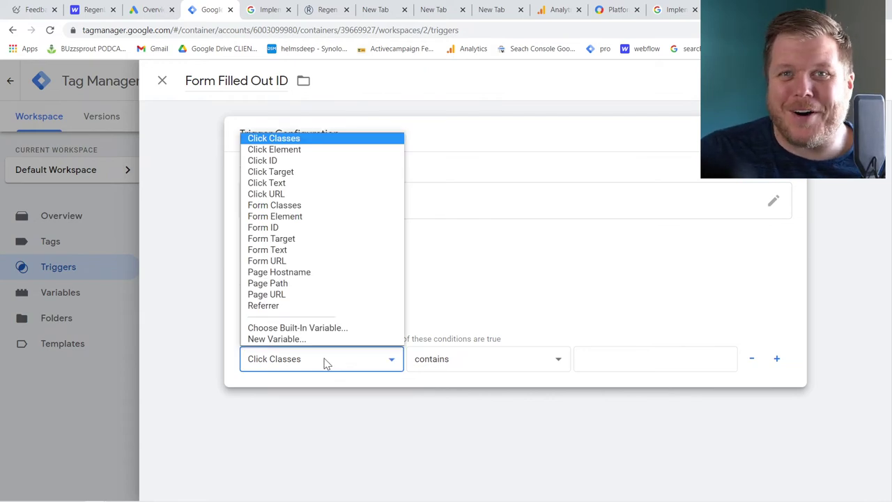
{"action": "left_click", "coordinate": [326, 363]}
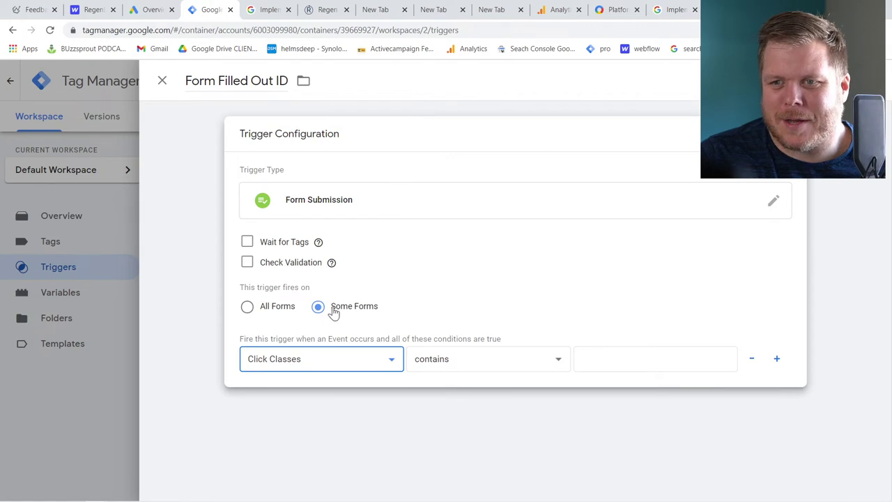
{"action": "left_click", "coordinate": [331, 359]}
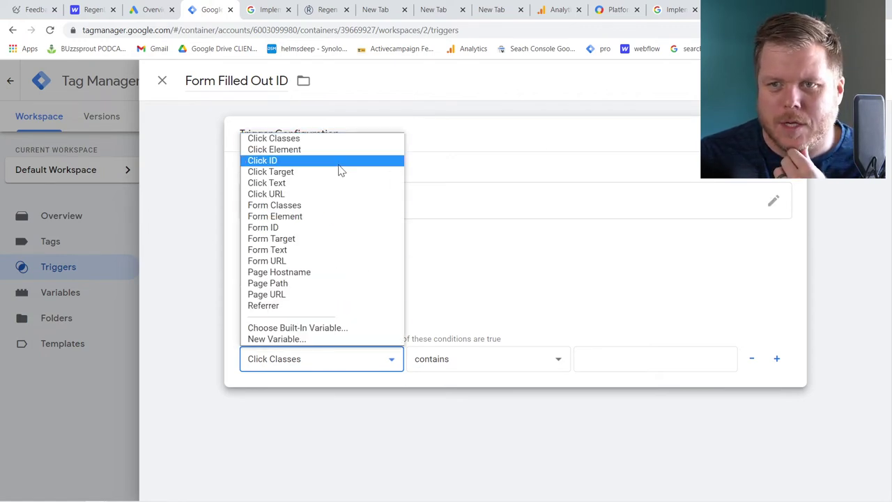
{"action": "left_click", "coordinate": [328, 228]}
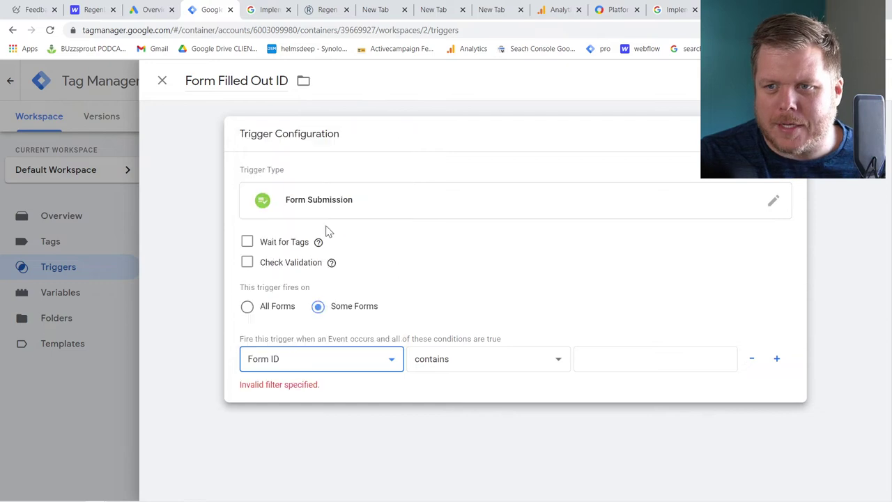
{"action": "left_click", "coordinate": [440, 367]}
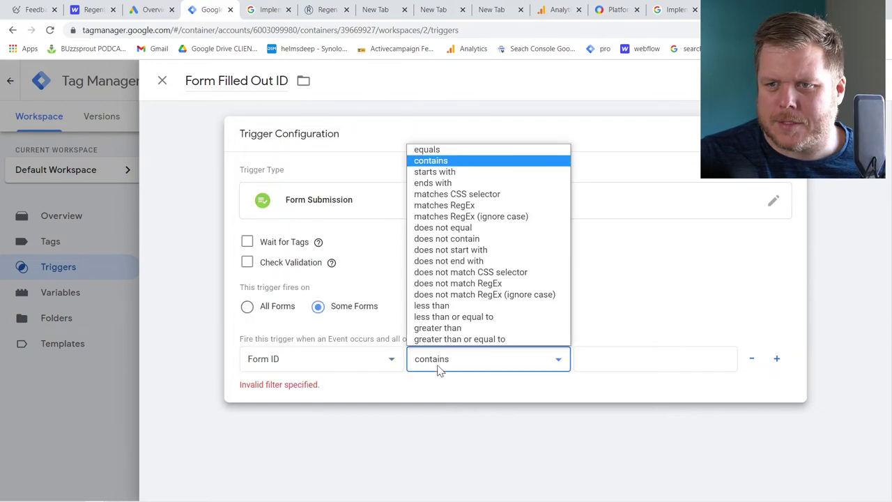
{"action": "left_click", "coordinate": [433, 150]}
{"action": "left_click", "coordinate": [661, 364]}
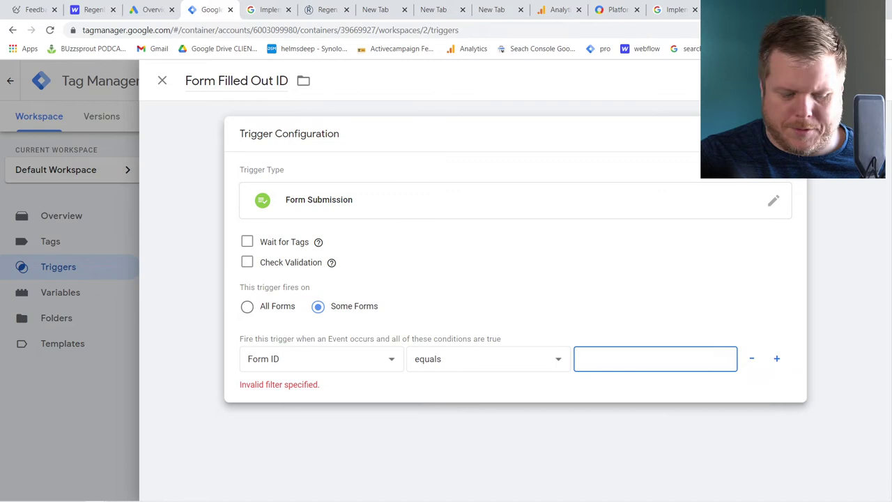
{"action": "key", "text": "ctrl+v"}
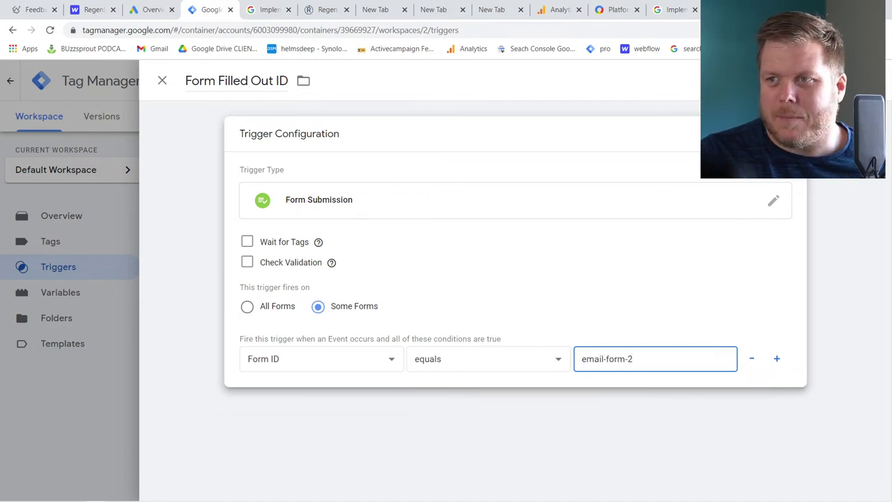
{"action": "left_click", "coordinate": [850, 80]}
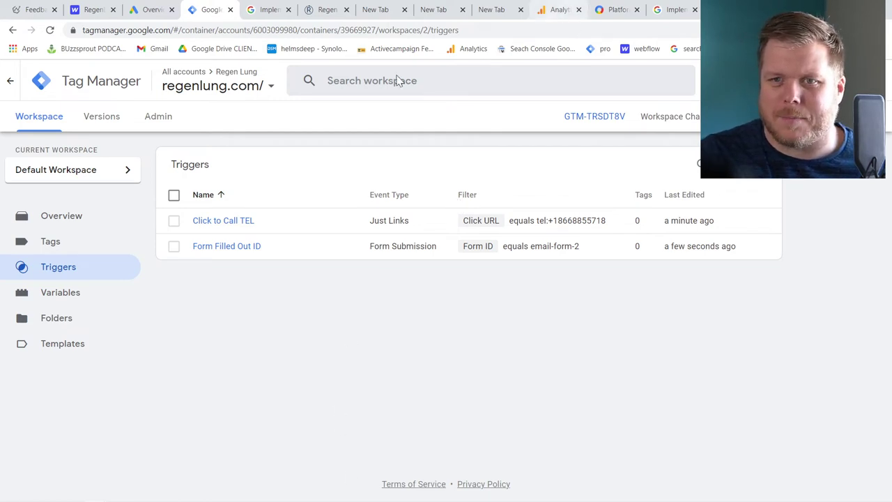
Create a new tag named 'Analytics - Call Event'
{"action": "left_click", "coordinate": [83, 241]}
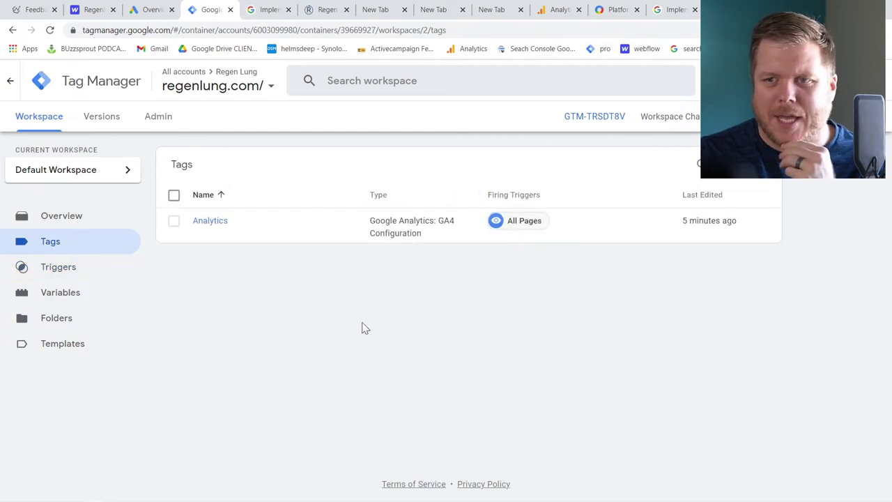
{"action": "left_click", "coordinate": [754, 176]}
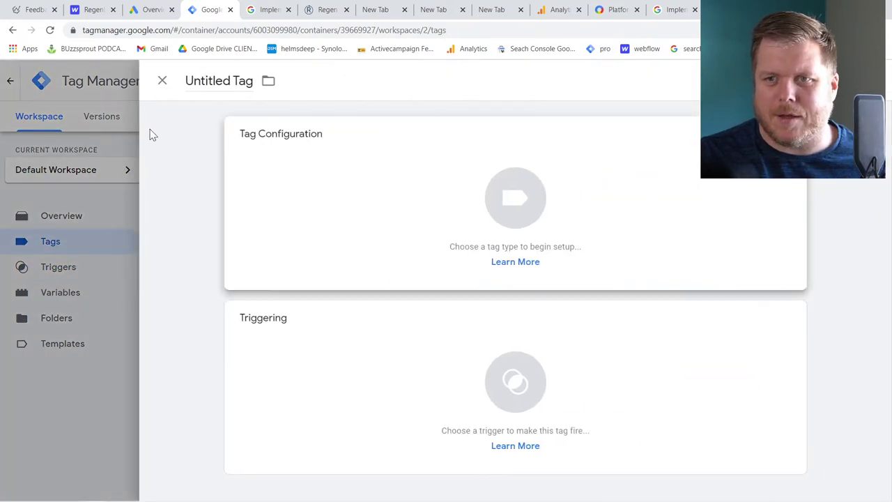
{"action": "double_click", "coordinate": [207, 81]}
{"action": "key", "text": "ctrl+a"}
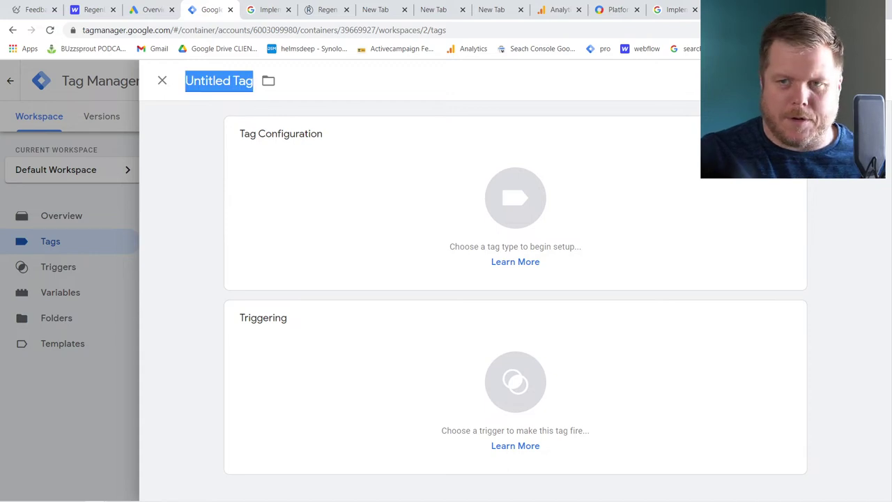
{"action": "type", "text": "Anal"}
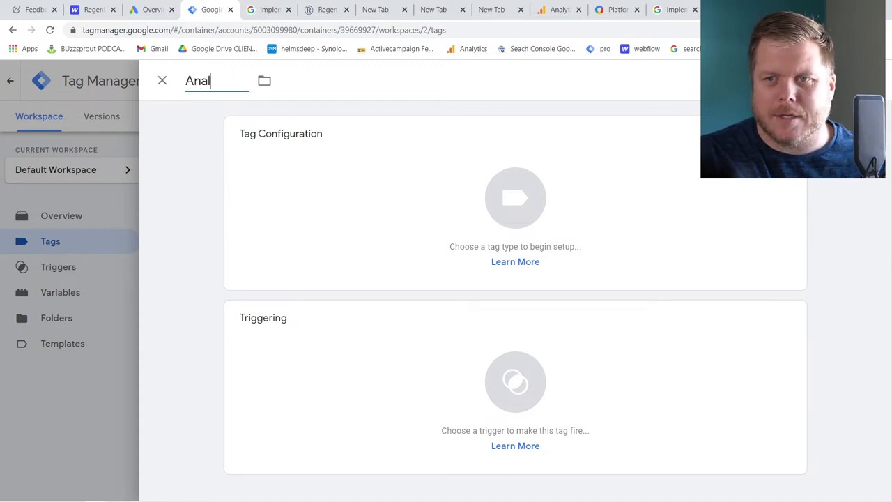
{"action": "type", "text": "ytics - Call Even"}
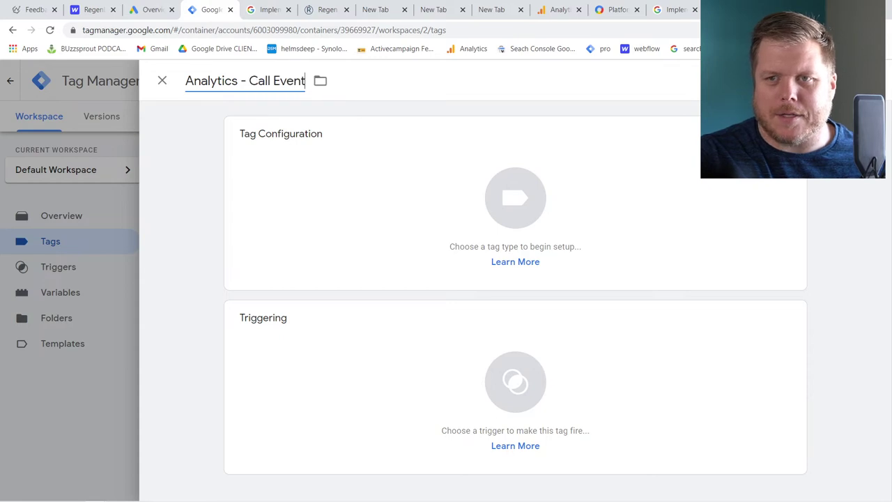
{"action": "type", "text": "t"}
Make it a GA4 Event tag using the Analytics configuration tag
{"action": "left_click", "coordinate": [296, 211]}
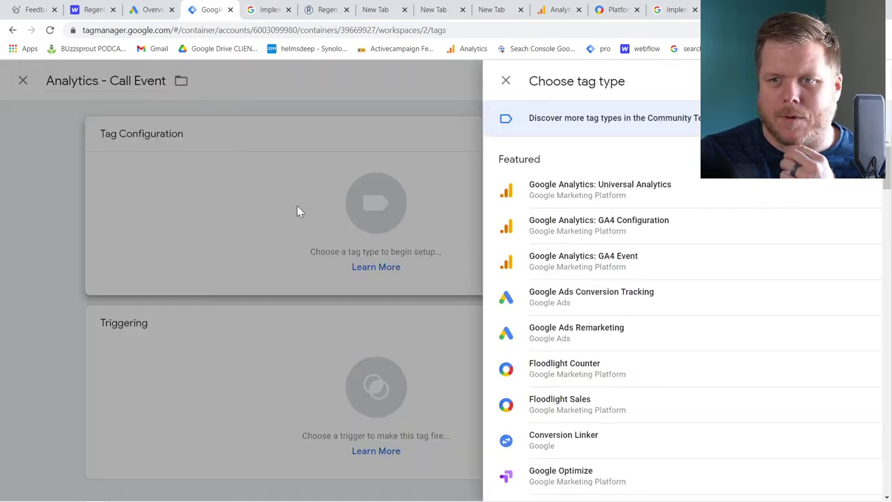
{"action": "left_click", "coordinate": [589, 268]}
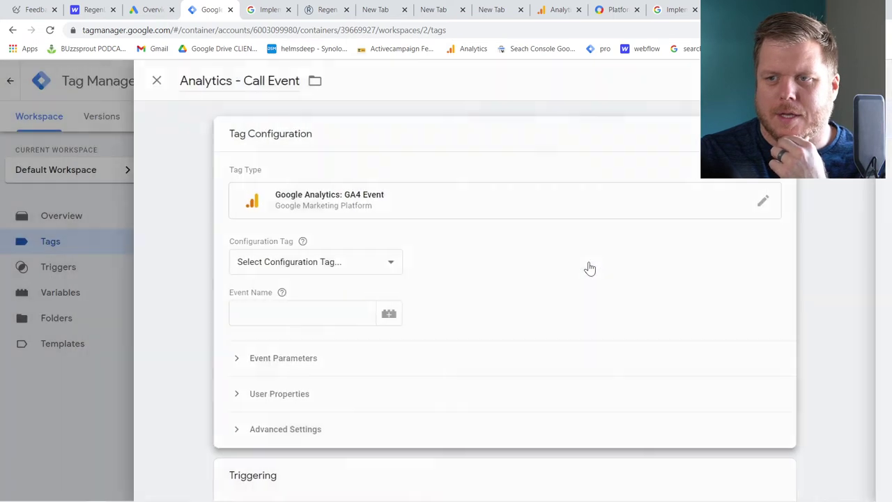
{"action": "left_click", "coordinate": [327, 208]}
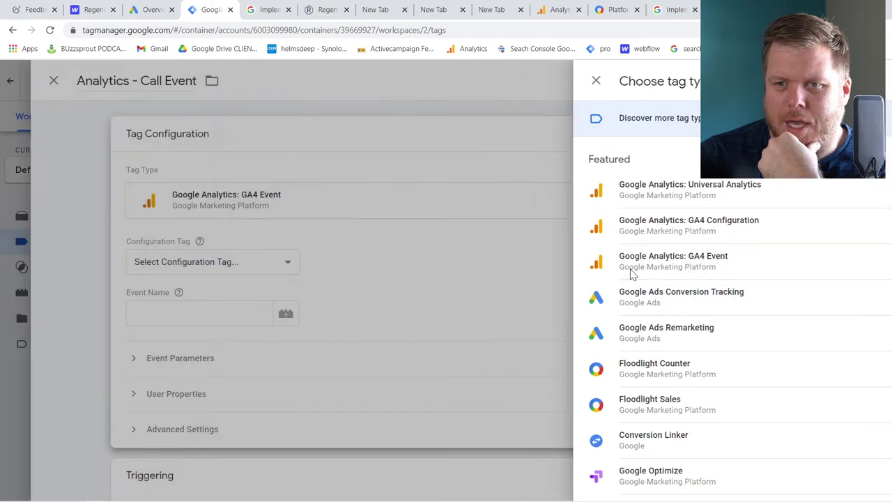
{"action": "left_click", "coordinate": [603, 272]}
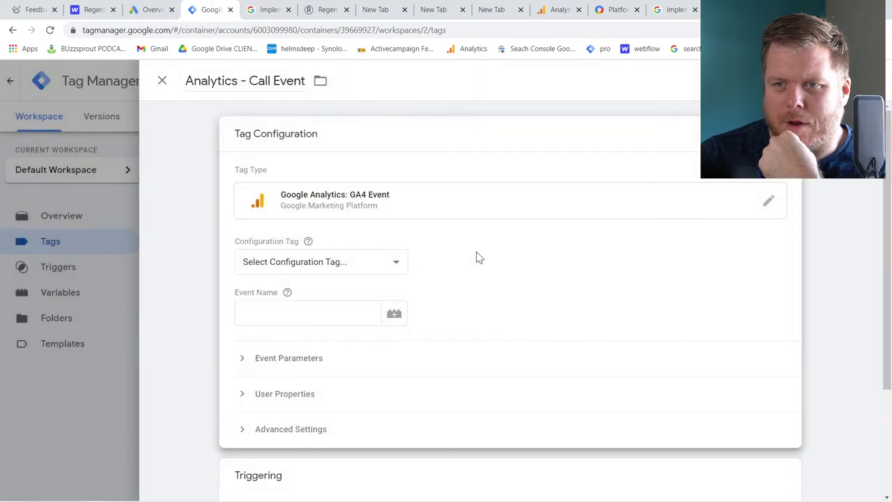
{"action": "left_click", "coordinate": [296, 265]}
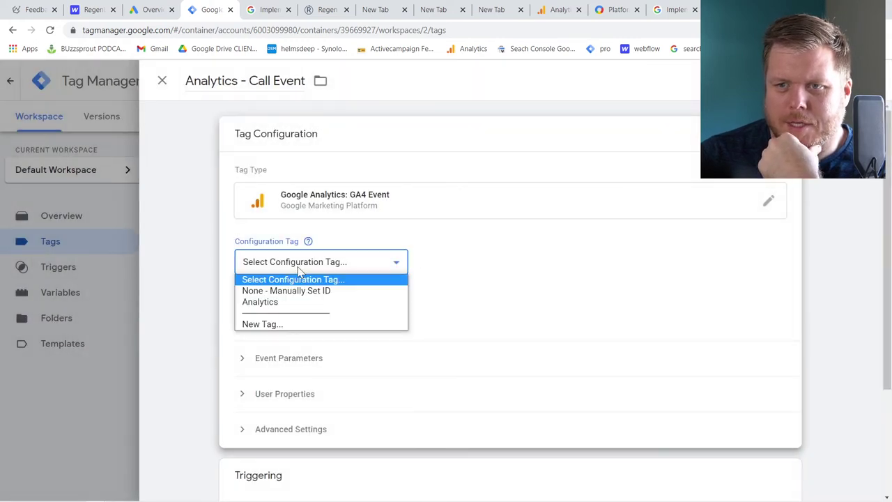
{"action": "left_click", "coordinate": [304, 305]}
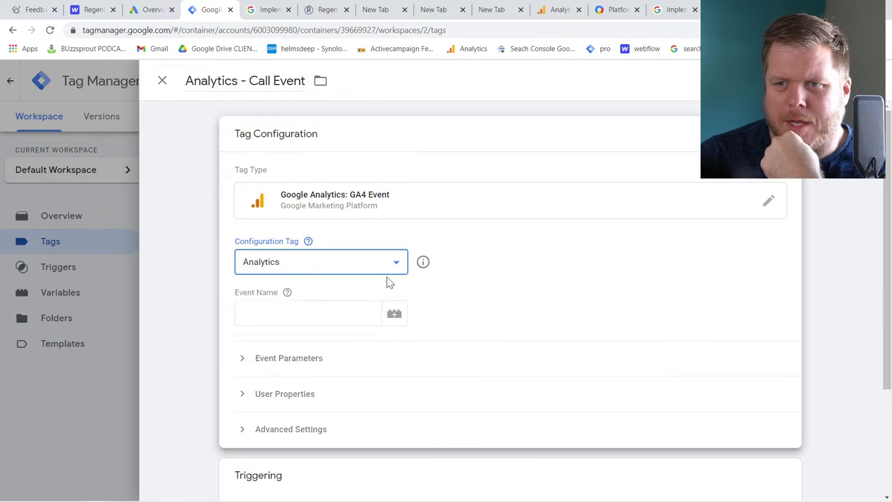
{"action": "left_click", "coordinate": [321, 271]}
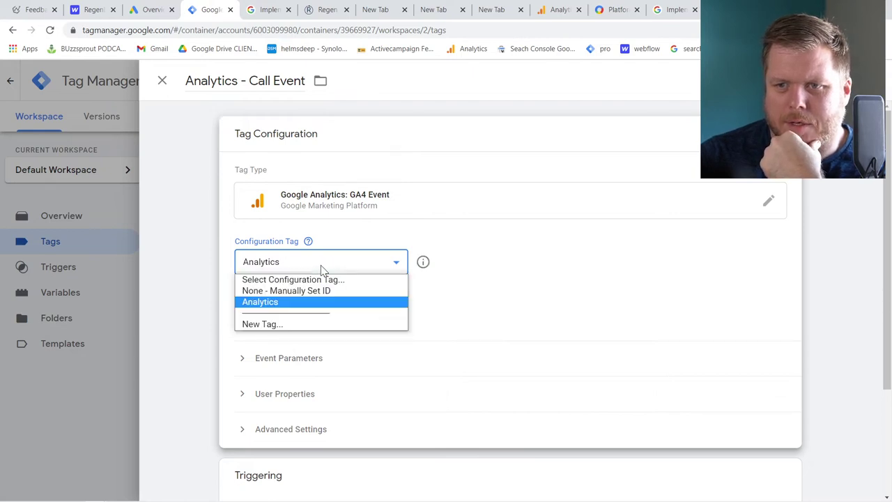
{"action": "left_click", "coordinate": [318, 302]}
{"action": "left_click", "coordinate": [308, 241]}
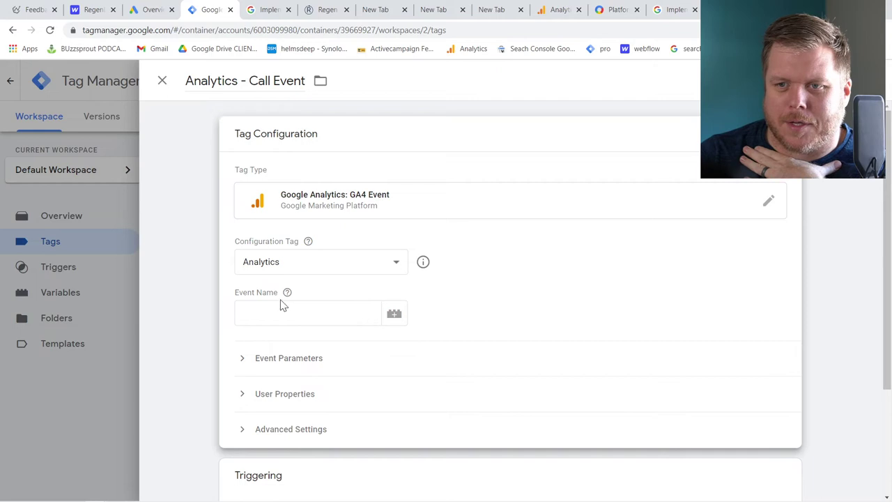
Set event name 'Phone Call Clicked', fire on Click to Call TEL, and save
{"action": "left_click", "coordinate": [307, 313]}
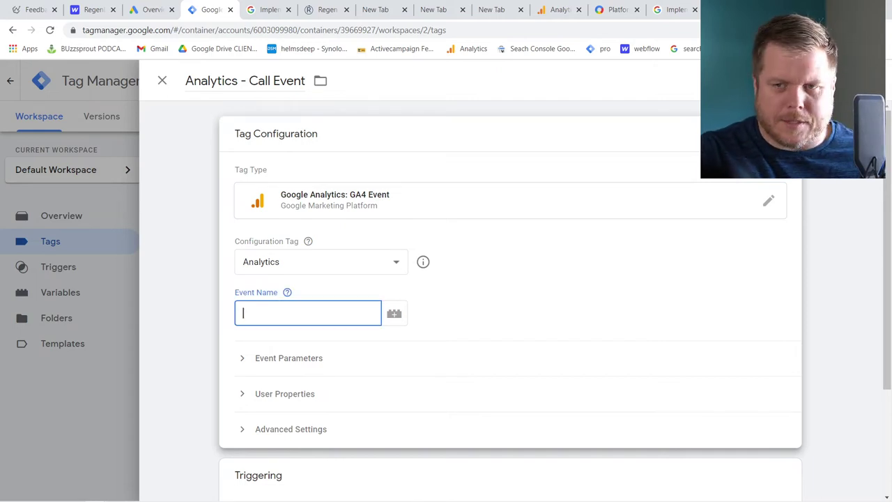
{"action": "type", "text": "Phone Call CLicked"}
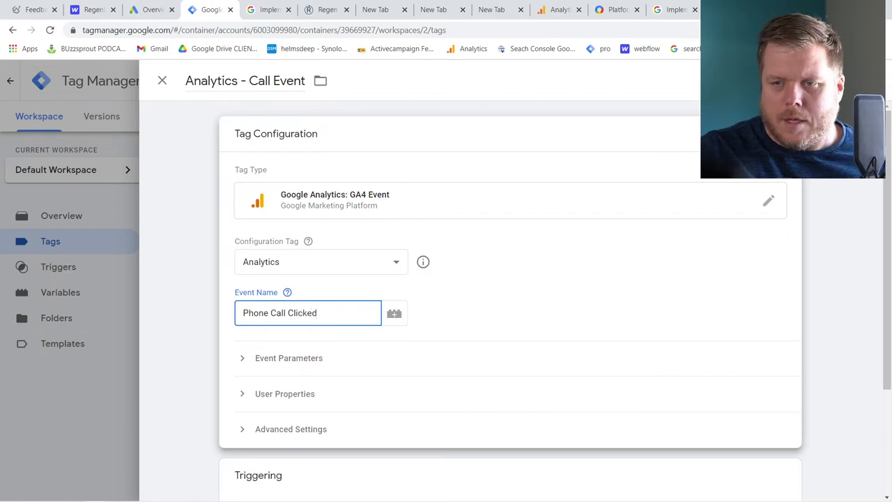
{"action": "scroll", "coordinate": [410, 341], "scroll_direction": "down", "scroll_amount": 3}
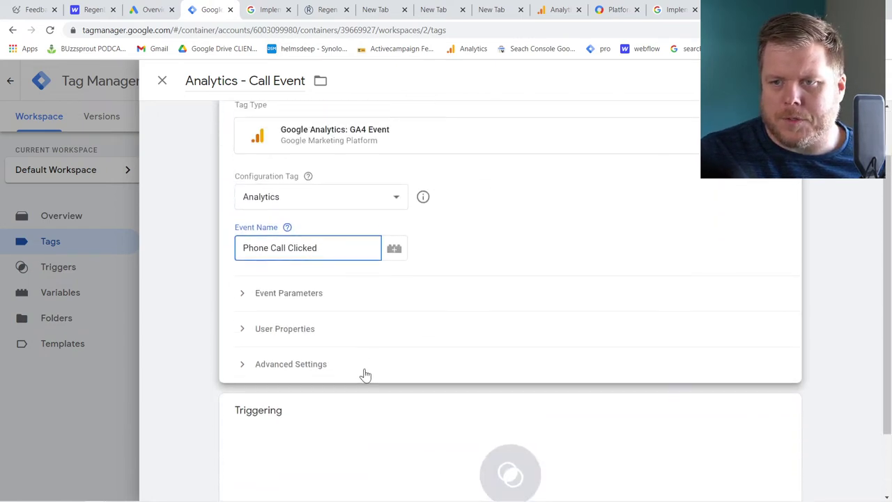
{"action": "left_click", "coordinate": [369, 363]}
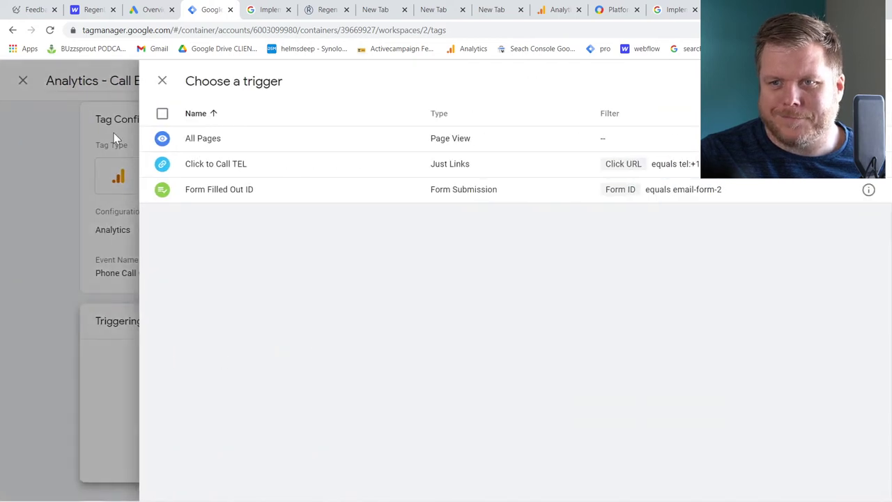
{"action": "left_click", "coordinate": [237, 172]}
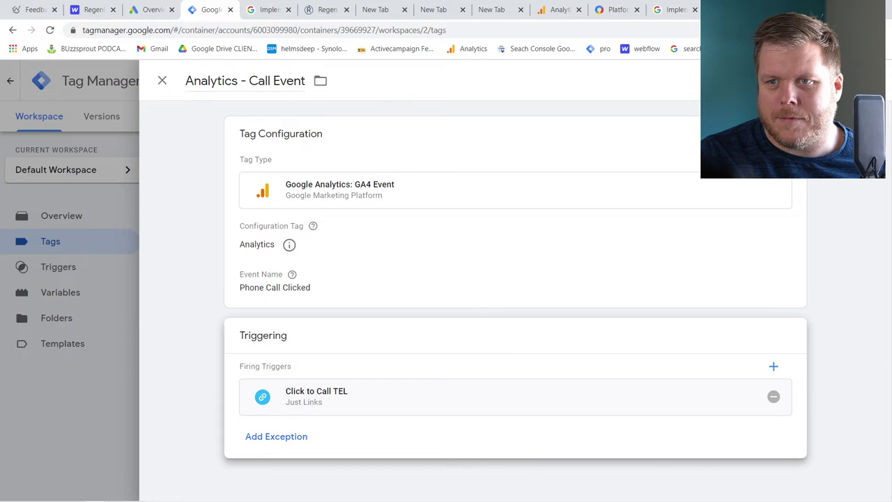
{"action": "key", "text": "ctrl+s"}
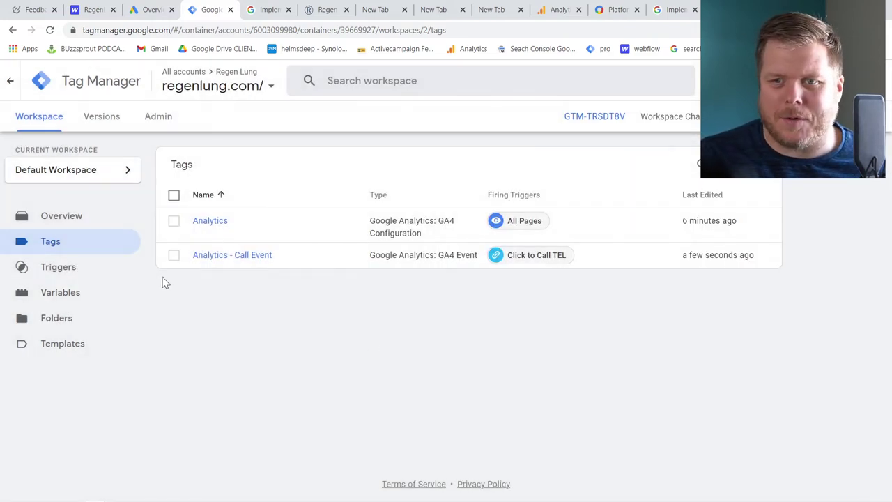
Create a new GA4 Event tag named 'Analytics Form EVENT'
{"action": "left_click", "coordinate": [746, 164]}
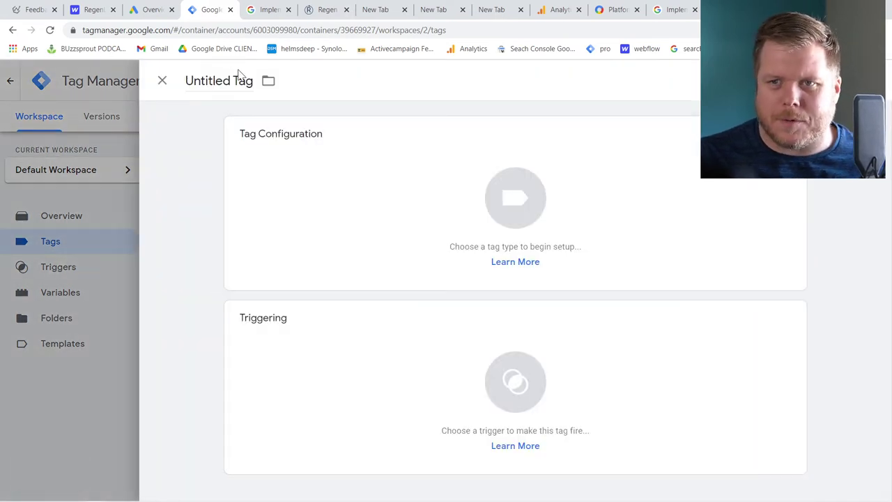
{"action": "left_click", "coordinate": [233, 81]}
{"action": "type", "text": "Analyti"}
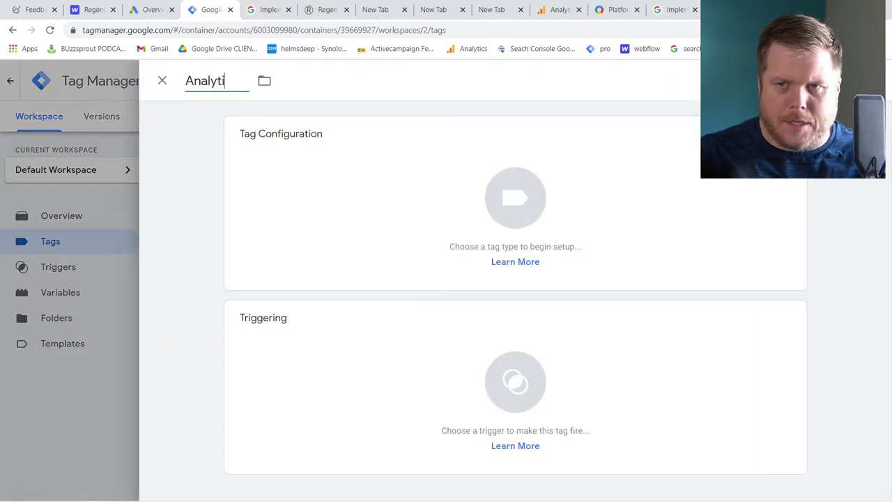
{"action": "type", "text": "cs FOrm"}
{"action": "key", "text": "BackSpace"}
{"action": "key", "text": "BackSpace"}
{"action": "key", "text": "BackSpace"}
{"action": "type", "text": "orm EVENT"}
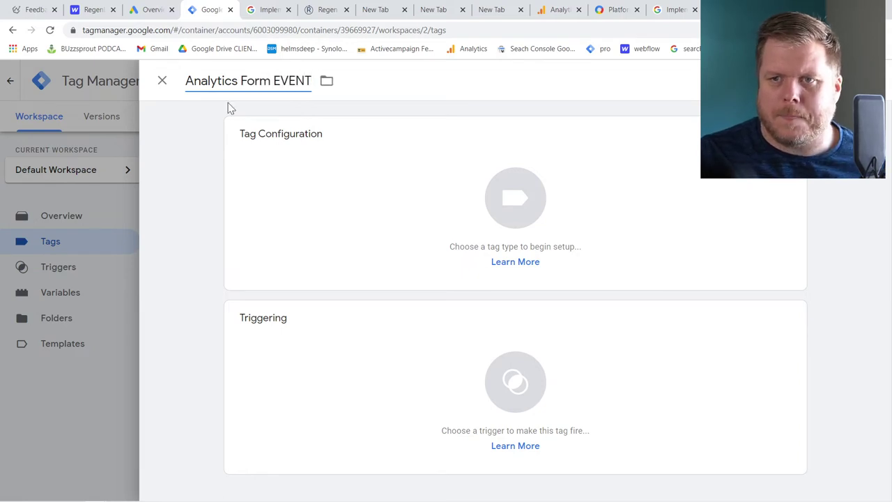
{"action": "left_click", "coordinate": [303, 189]}
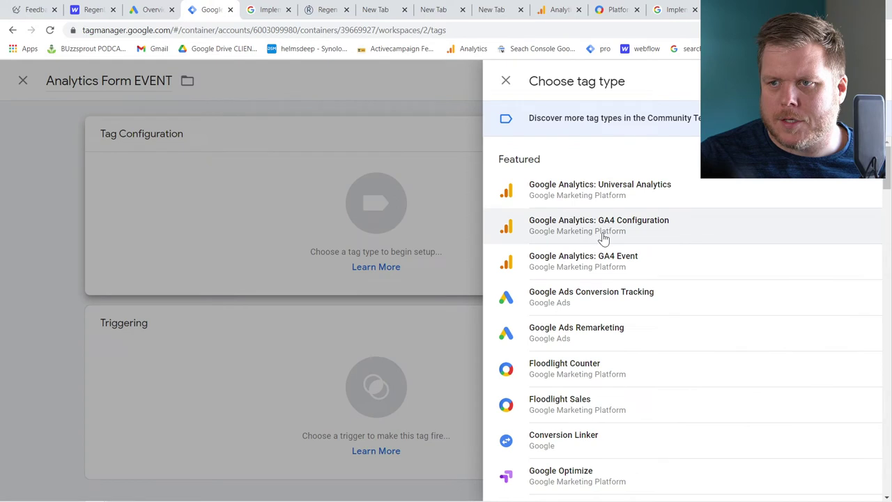
{"action": "left_click", "coordinate": [604, 264]}
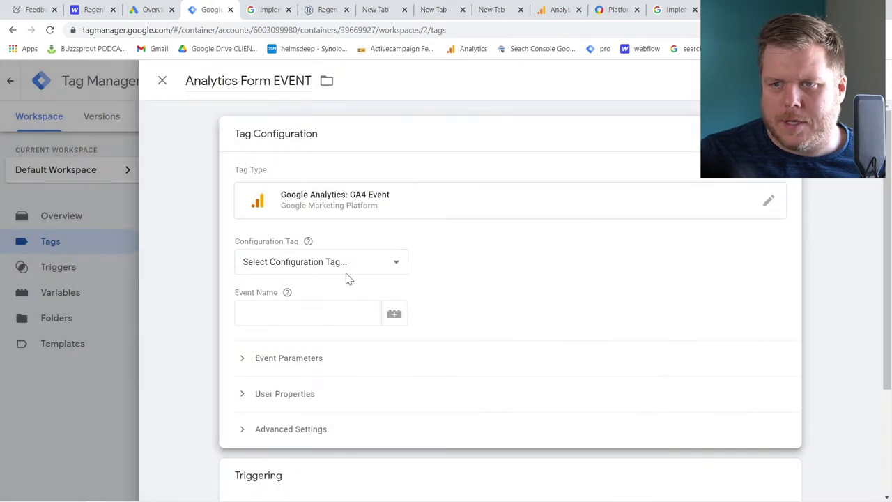
Link it to the Analytics config, set event name Form Filled, fire on Form Filled Out ID, save
{"action": "left_click", "coordinate": [346, 270]}
{"action": "left_click", "coordinate": [331, 304]}
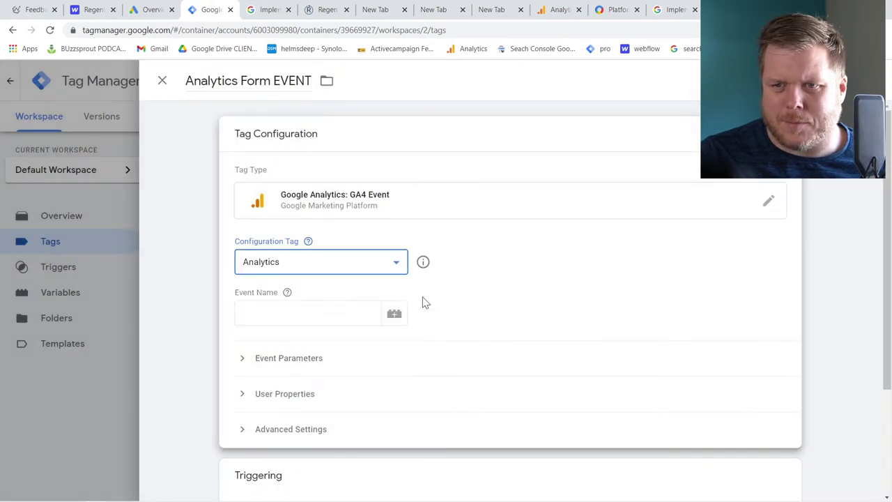
{"action": "left_click", "coordinate": [307, 313]}
{"action": "type", "text": "FO"}
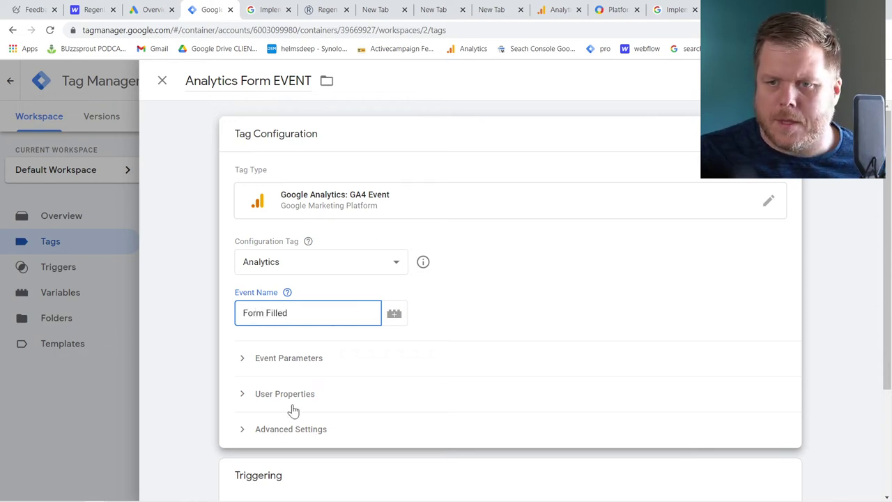
{"action": "scroll", "coordinate": [294, 422], "scroll_direction": "down", "scroll_amount": 2}
{"action": "left_click", "coordinate": [314, 381]}
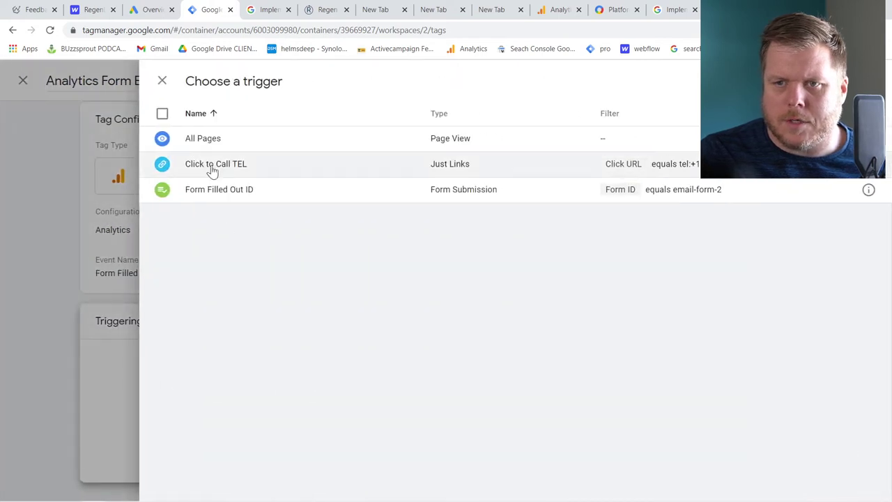
{"action": "left_click", "coordinate": [222, 197]}
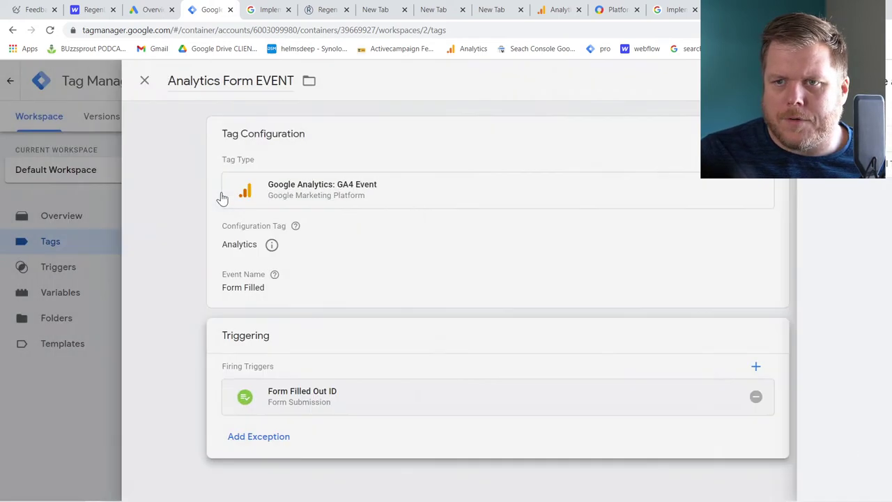
{"action": "left_click", "coordinate": [852, 81]}
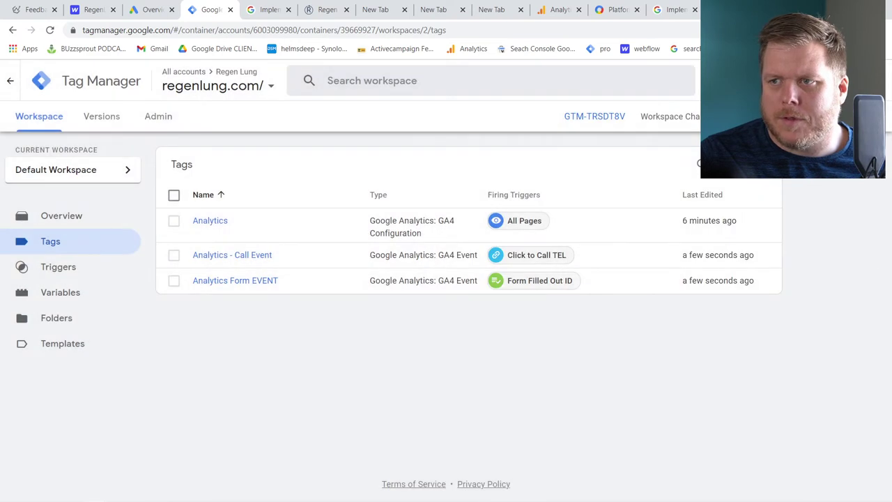
Publish the workspace changes as Version 2 named 'EVents created' and return to the workspace
{"action": "left_click", "coordinate": [855, 116]}
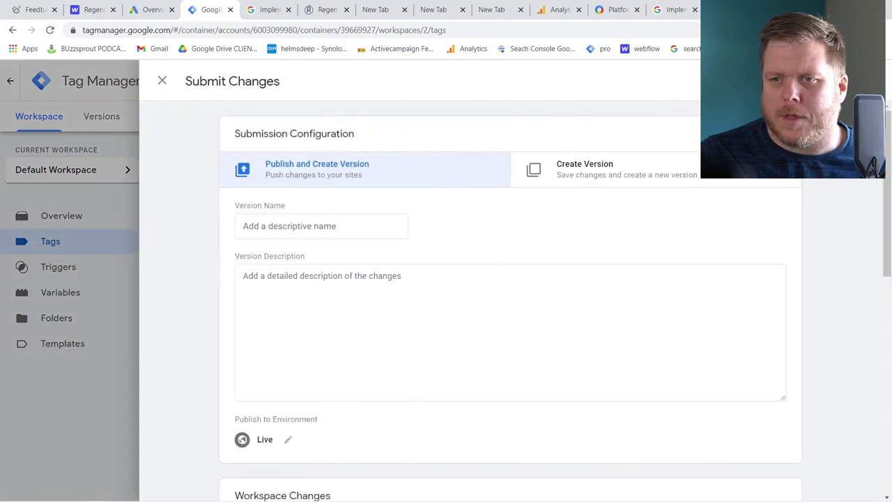
{"action": "type", "text": "EVents created"}
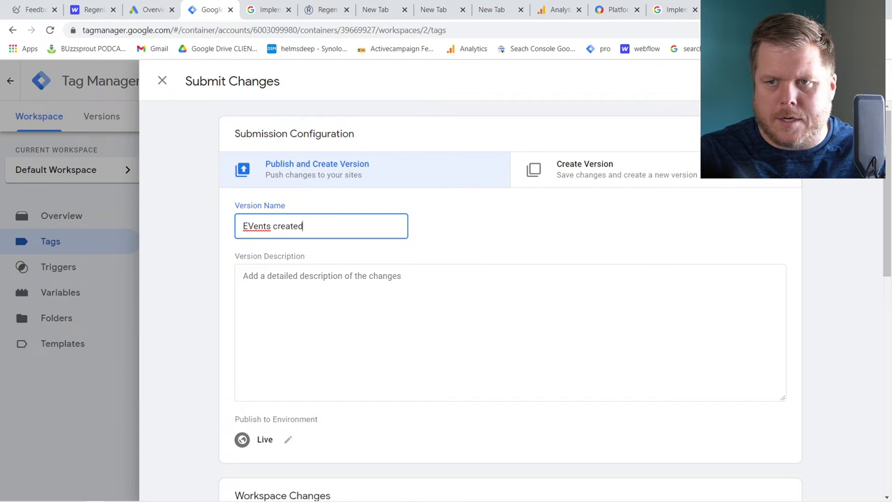
{"action": "left_click", "coordinate": [852, 81]}
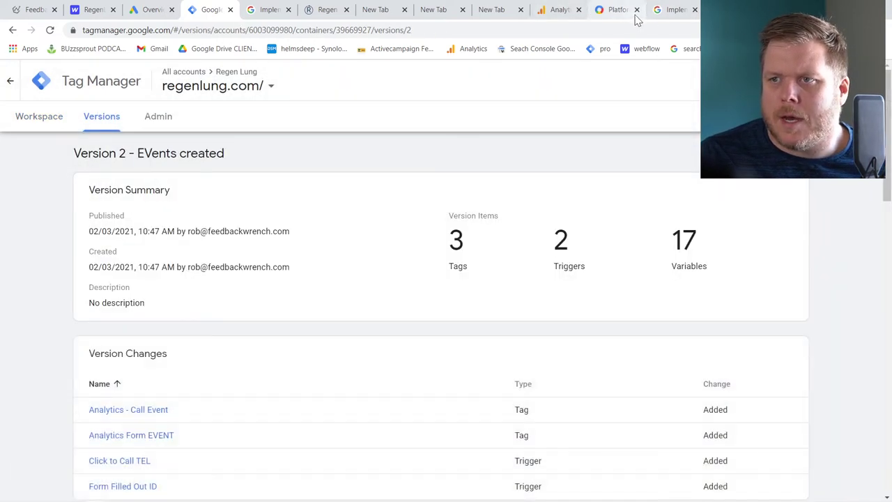
{"action": "left_click", "coordinate": [54, 119]}
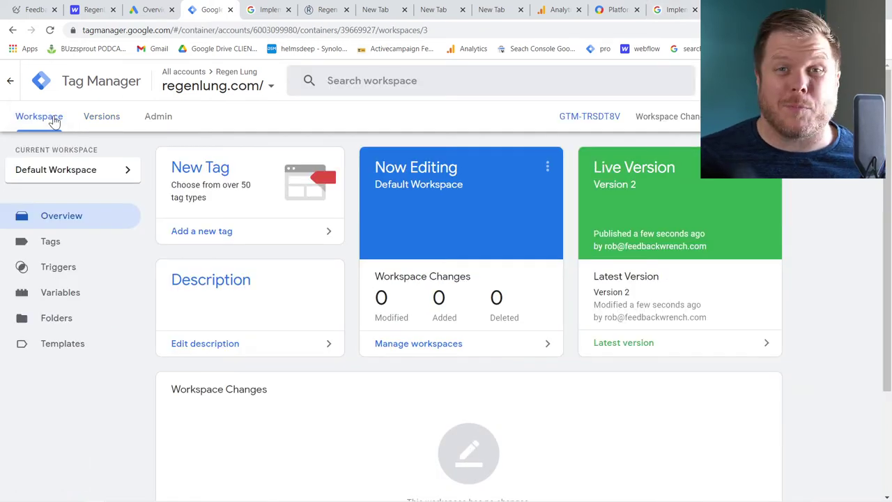
Start Tag Assistant preview on regenlung.com using the URL copied from the site tab
{"action": "left_click", "coordinate": [786, 116]}
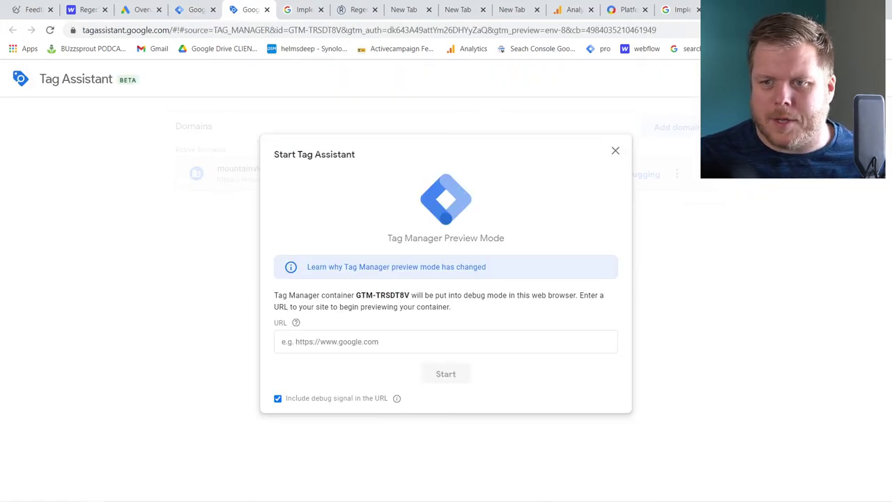
{"action": "left_click", "coordinate": [345, 11]}
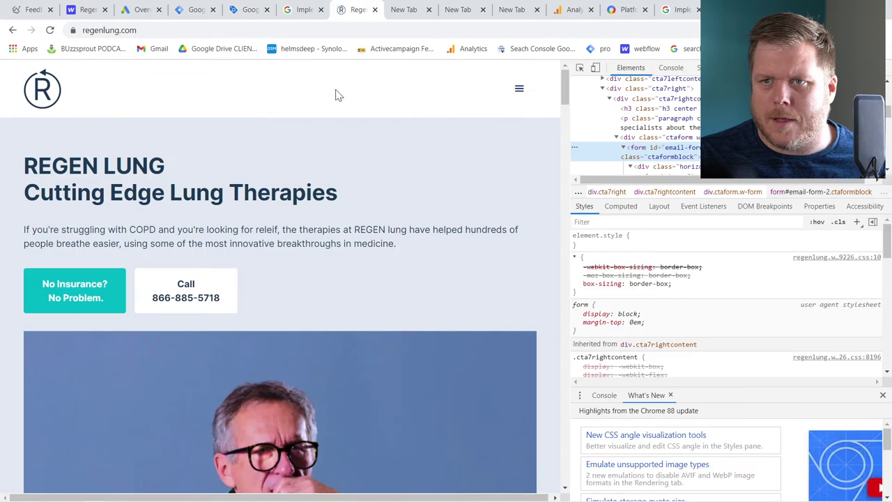
{"action": "left_click", "coordinate": [216, 30]}
{"action": "key", "text": "ctrl+c"}
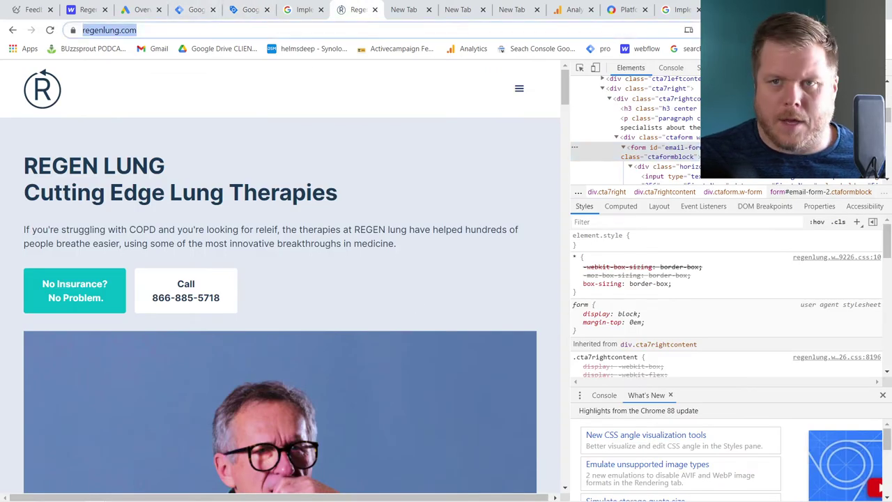
{"action": "left_click", "coordinate": [249, 10]}
{"action": "left_click", "coordinate": [433, 342]}
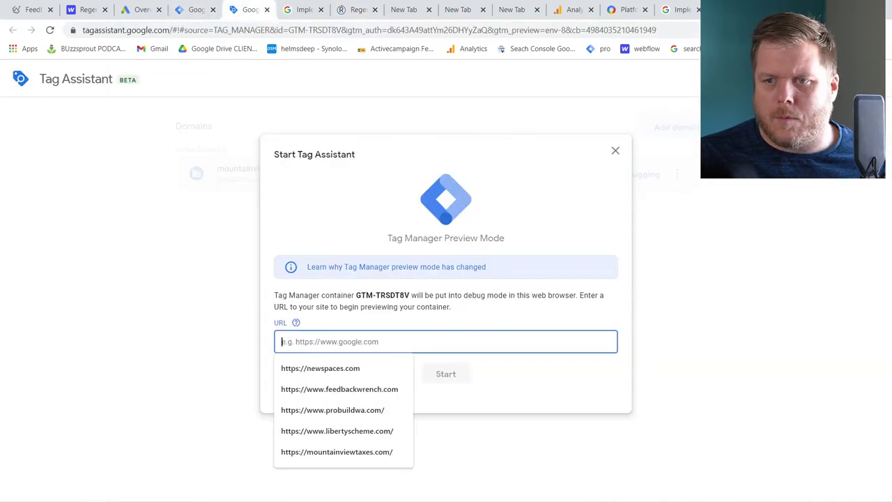
{"action": "key", "text": "ctrl+v"}
{"action": "left_click", "coordinate": [446, 375]}
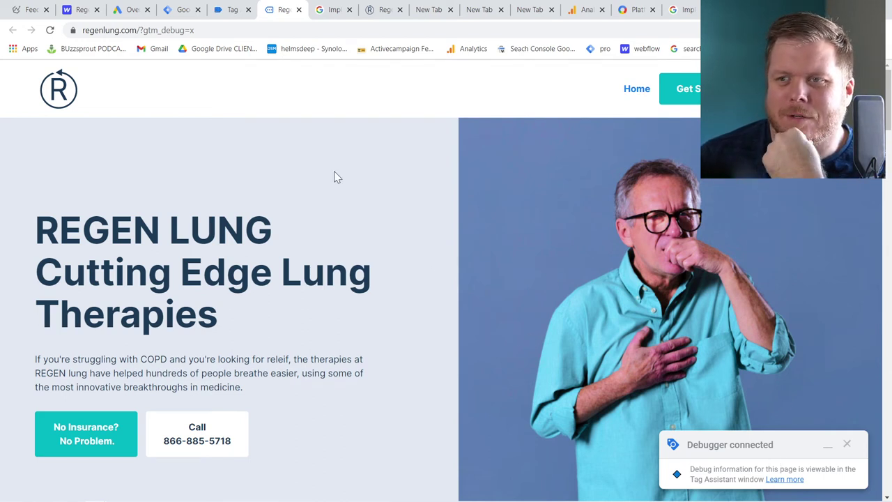
Fire a phone-call click on the site's number link and dismiss the call-app popup
{"action": "scroll", "coordinate": [408, 159], "scroll_direction": "down", "scroll_amount": 1}
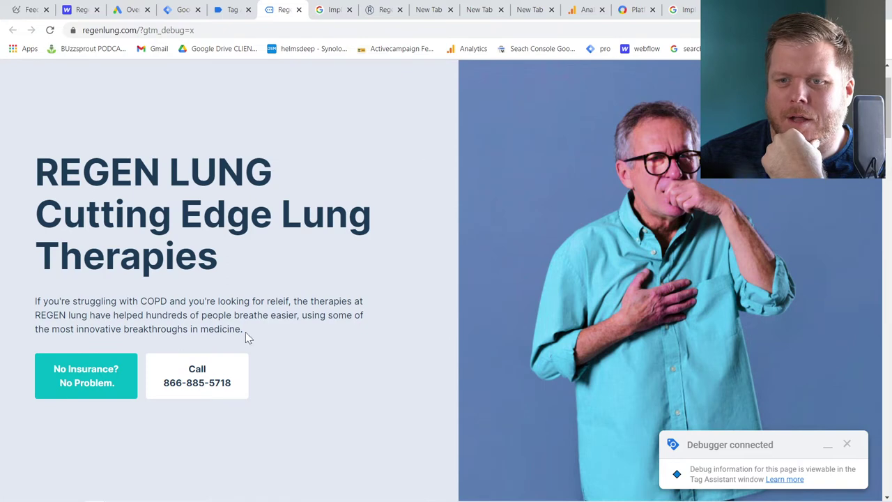
{"action": "left_click", "coordinate": [211, 379]}
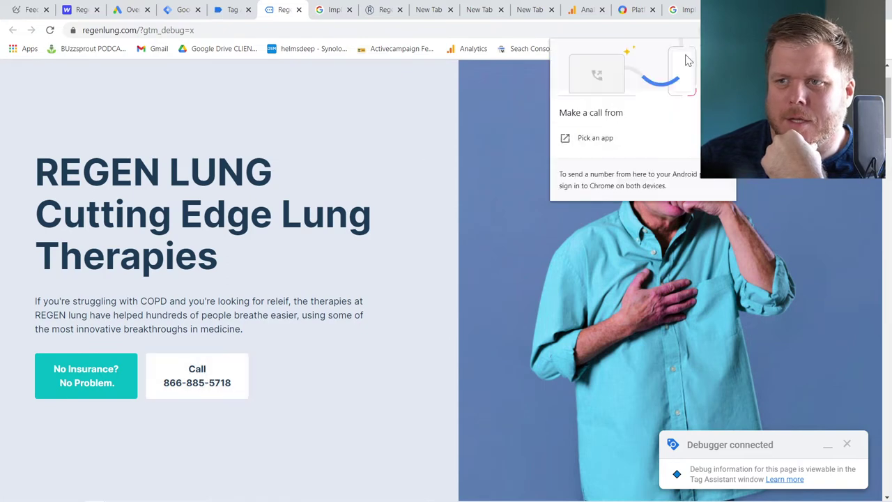
{"action": "left_click", "coordinate": [668, 124]}
{"action": "scroll", "coordinate": [607, 257], "scroll_direction": "down", "scroll_amount": 10}
{"action": "scroll", "coordinate": [614, 251], "scroll_direction": "down", "scroll_amount": 10}
{"action": "scroll", "coordinate": [616, 209], "scroll_direction": "up", "scroll_amount": 2}
Fill the Schedule form with a test first name, last name, e-mail and phone number
{"action": "left_click", "coordinate": [617, 127]}
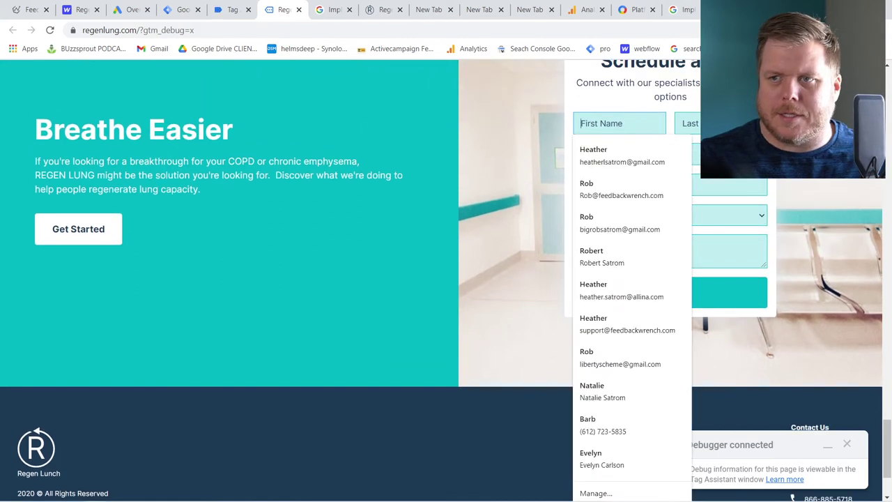
{"action": "type", "text": "Rob"}
{"action": "key", "text": "Tab"}
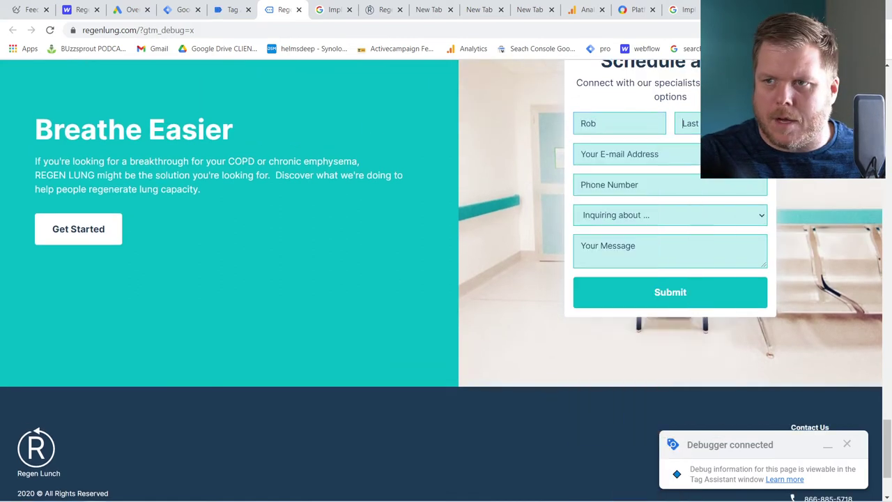
{"action": "type", "text": "test"}
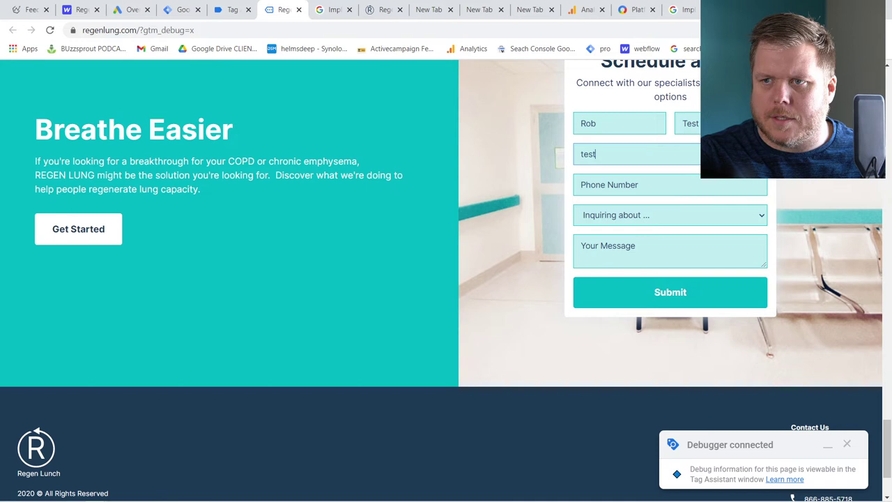
{"action": "key", "text": "BackSpace"}
{"action": "key", "text": "BackSpace"}
{"action": "key", "text": "BackSpace"}
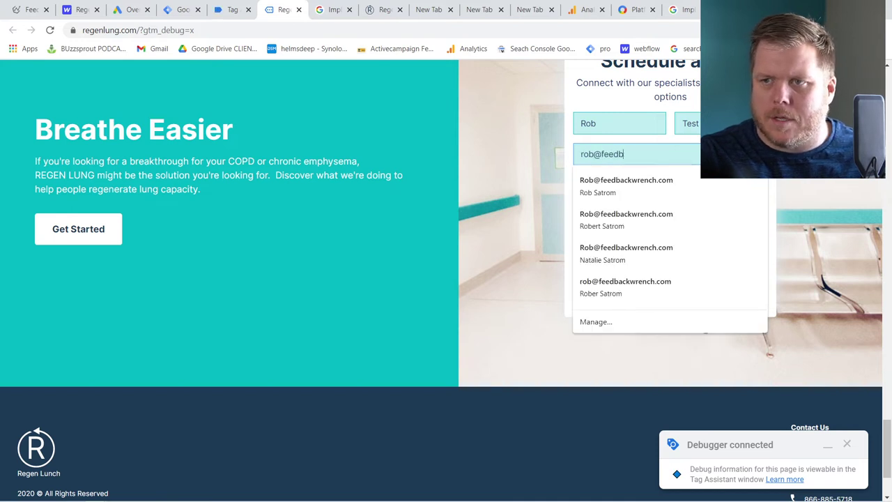
{"action": "key", "text": "Tab"}
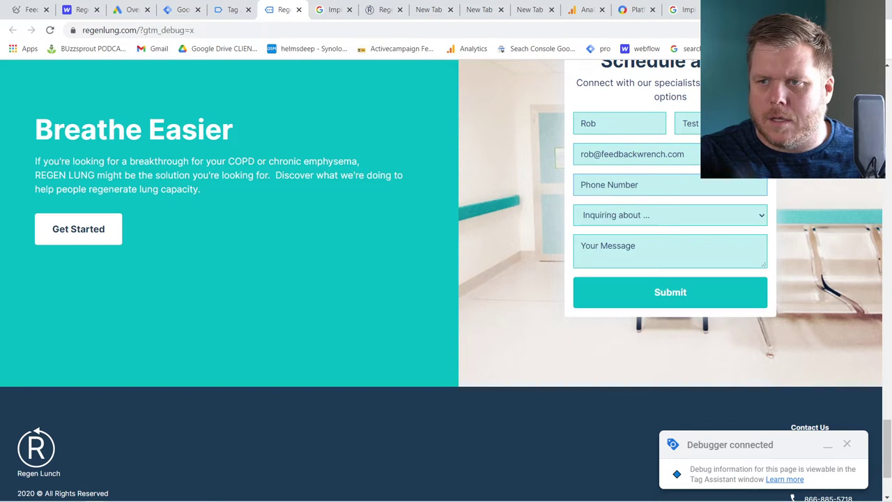
{"action": "type", "text": "654654654"}
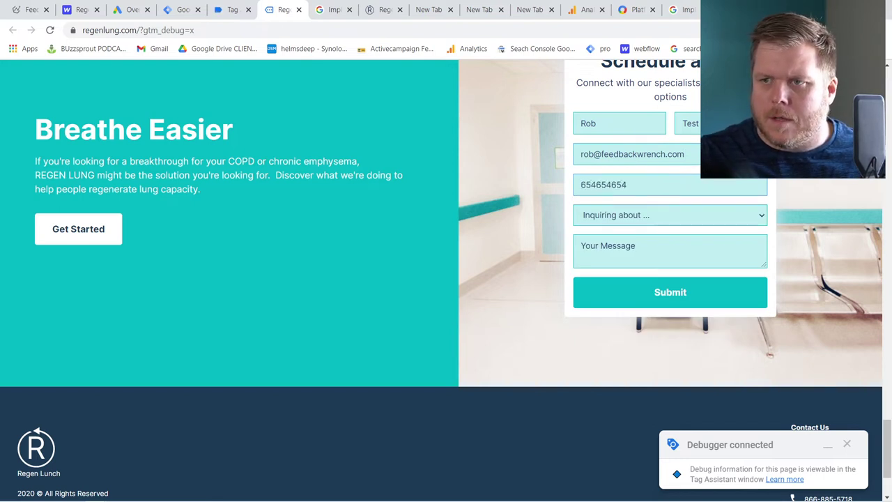
Choose First Choice as the inquiry topic, enter message 'TES' and submit the form
{"action": "left_click", "coordinate": [641, 222]}
{"action": "left_click", "coordinate": [641, 242]}
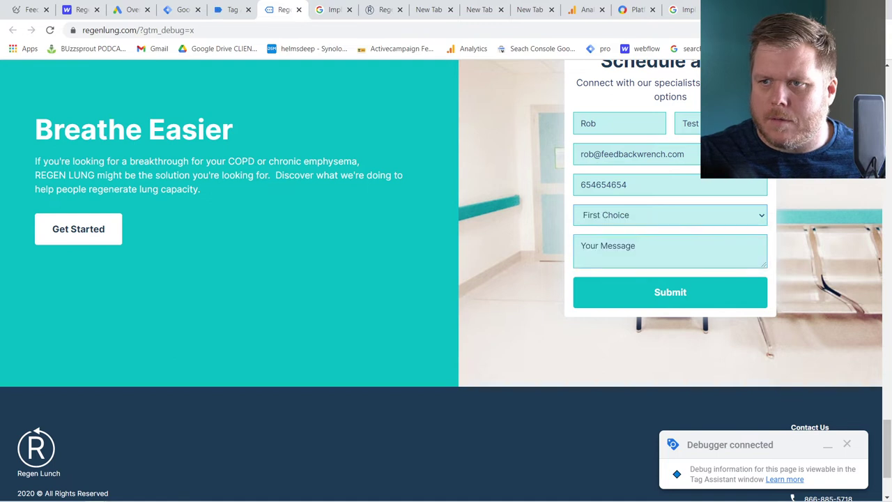
{"action": "type", "text": "TESTING"}
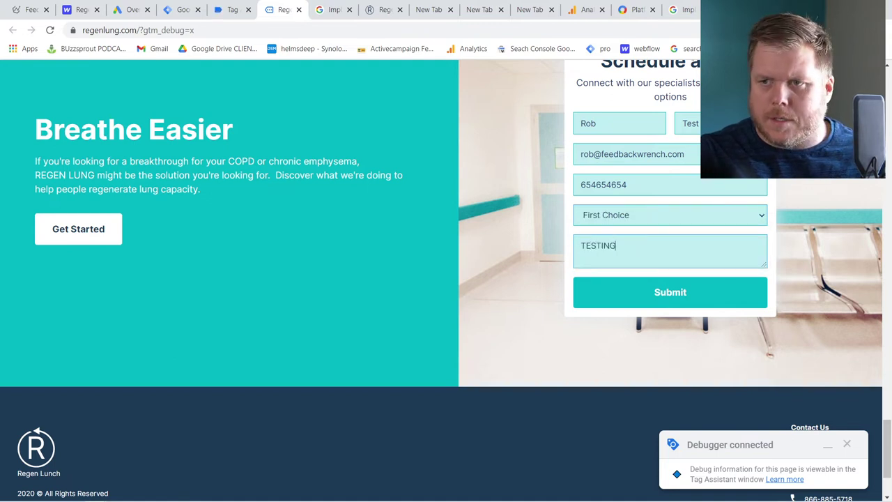
{"action": "left_click", "coordinate": [672, 299]}
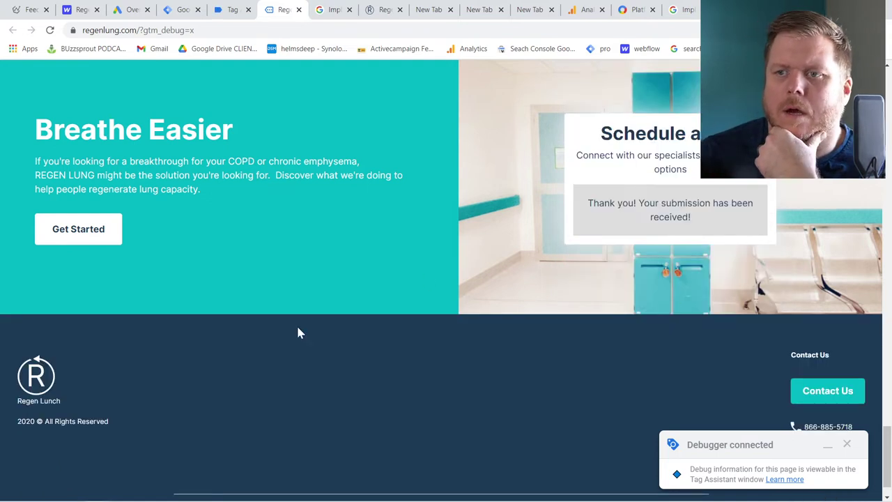
{"action": "left_click", "coordinate": [224, 15]}
Check Link Click, Scroll Depth and Form Submit events to confirm Call Event and Form EVENT tags fired
{"action": "left_click", "coordinate": [441, 287]}
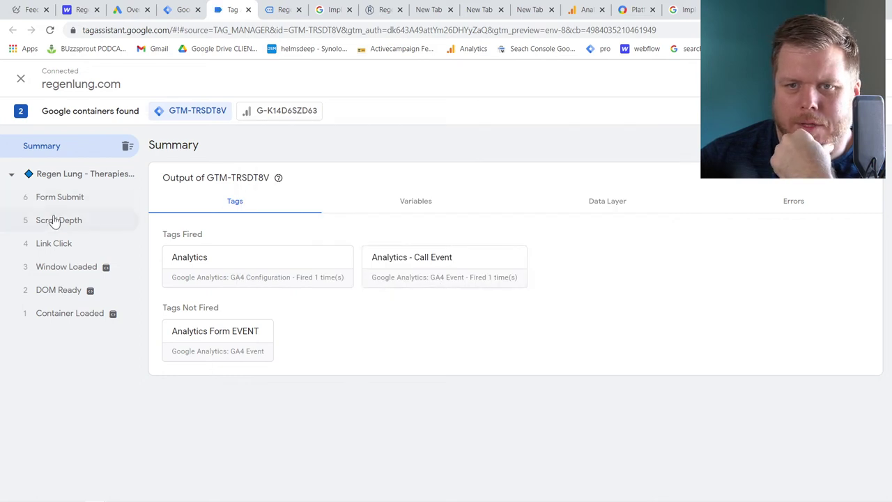
{"action": "left_click", "coordinate": [62, 248]}
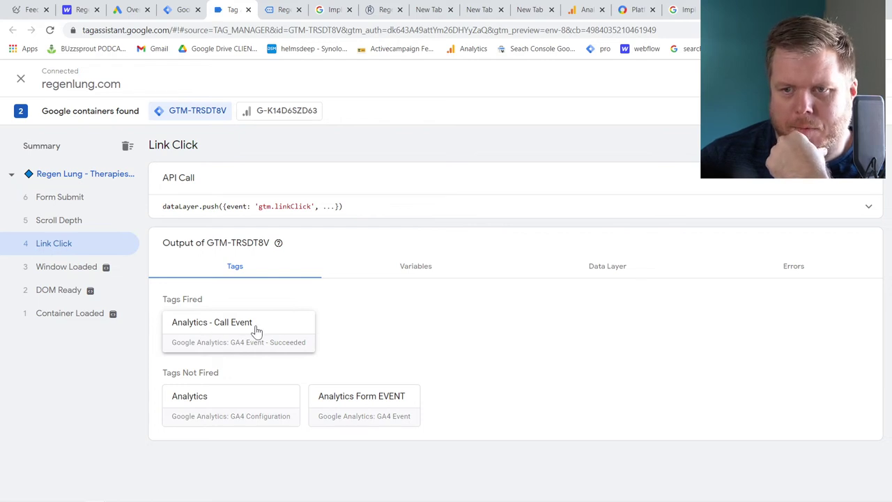
{"action": "left_click", "coordinate": [88, 229]}
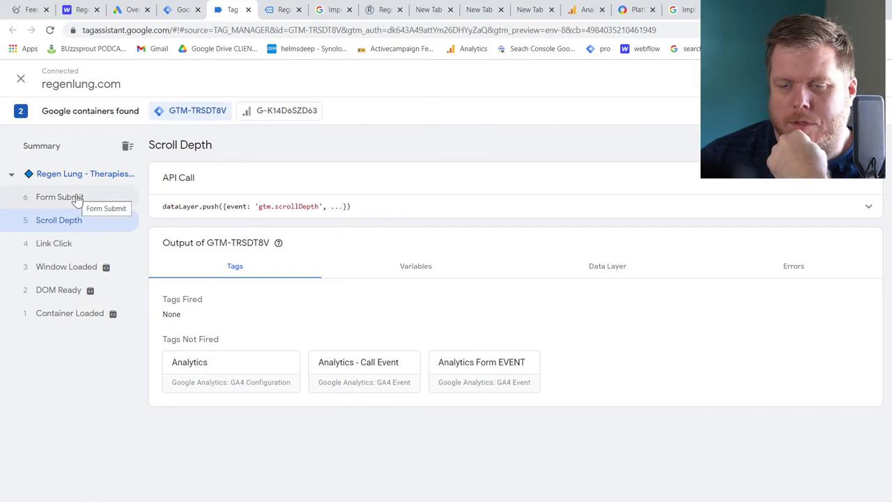
{"action": "left_click", "coordinate": [77, 200]}
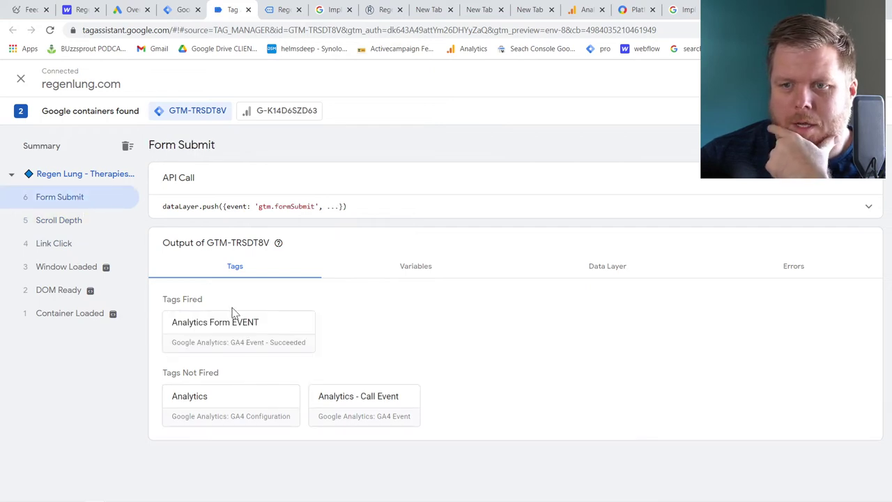
{"action": "left_click", "coordinate": [584, 10]}
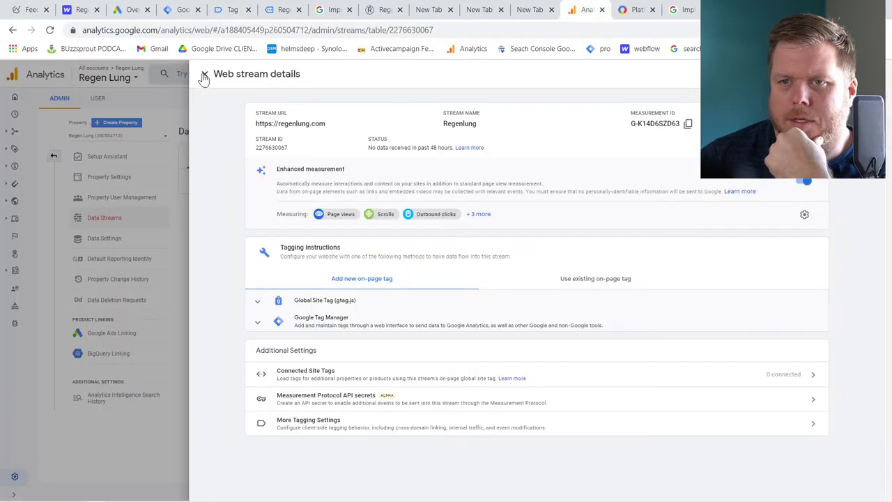
Close the web stream details and open the Realtime report
{"action": "left_click", "coordinate": [205, 73]}
{"action": "left_click", "coordinate": [14, 132]}
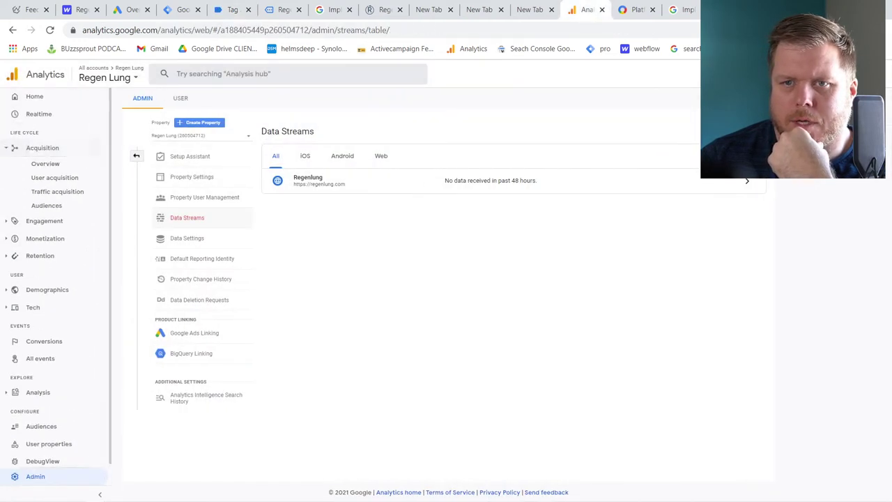
{"action": "left_click", "coordinate": [51, 120]}
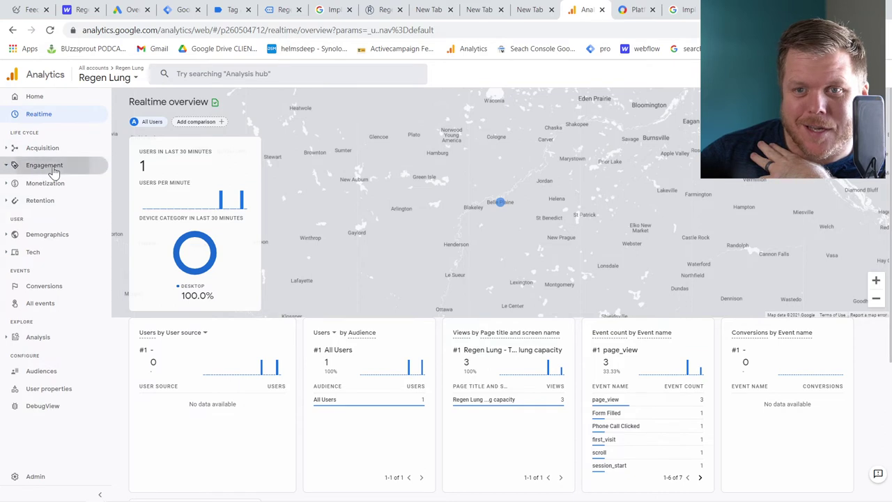
Check the Engagement Events report limited to February 3, then go back to Realtime
{"action": "left_click", "coordinate": [52, 169]}
{"action": "left_click", "coordinate": [44, 198]}
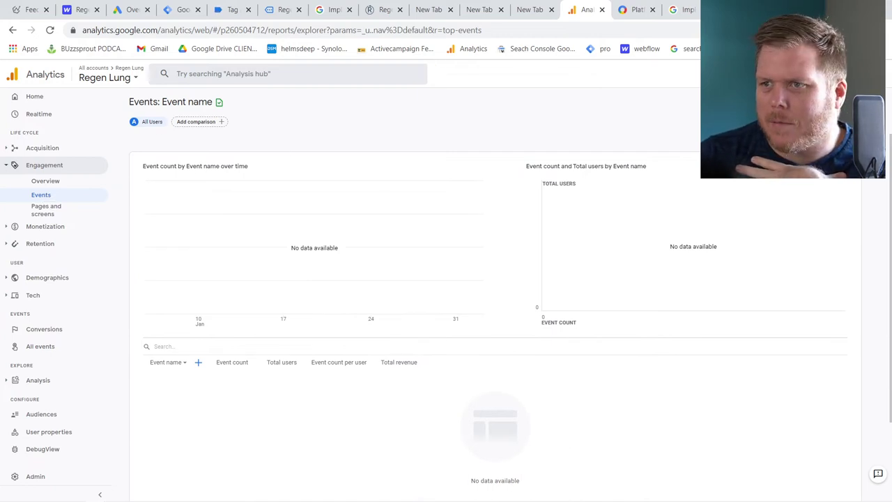
{"action": "left_click", "coordinate": [788, 102]}
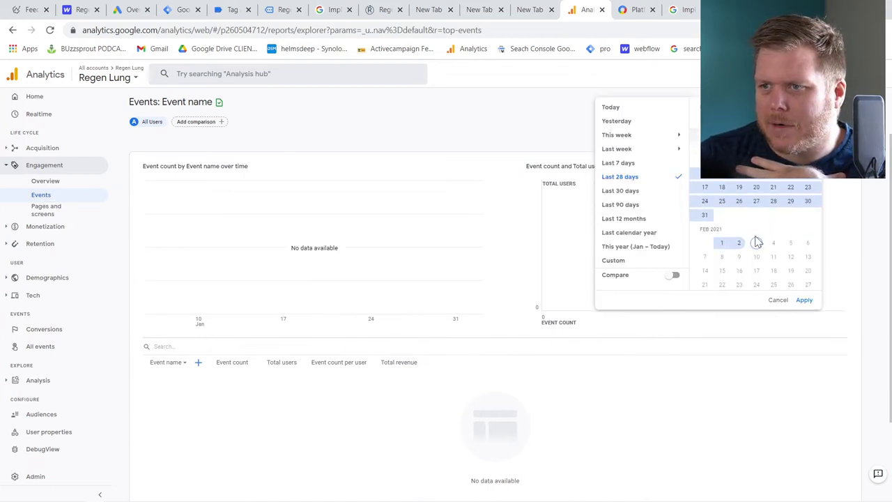
{"action": "left_click", "coordinate": [756, 243]}
{"action": "left_click", "coordinate": [808, 301]}
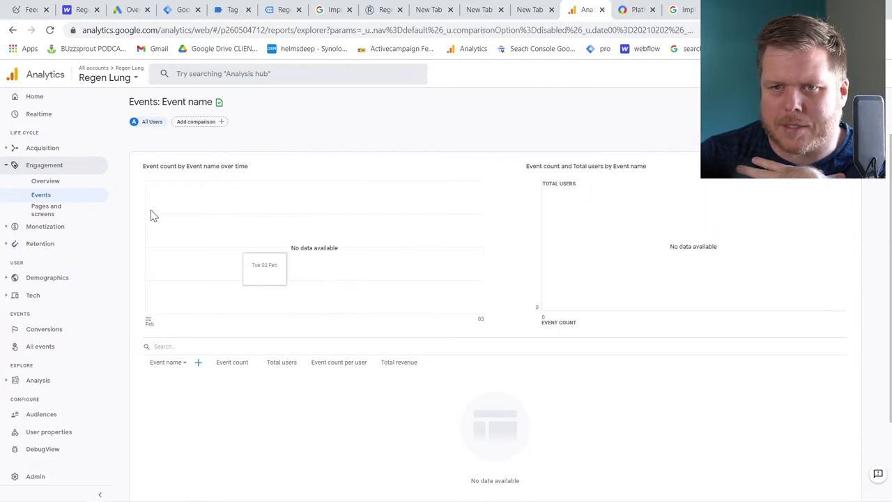
{"action": "left_click", "coordinate": [39, 115]}
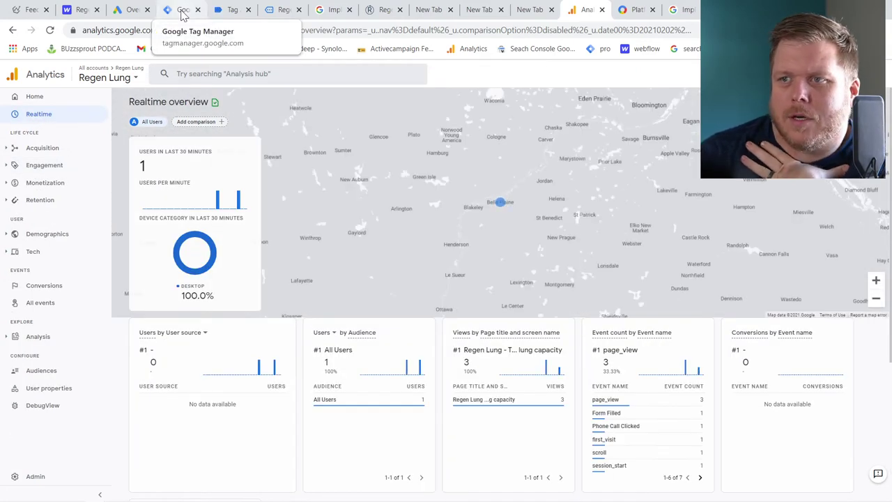
Review the three Analytics tags in the Tag Manager container's Tags list
{"action": "left_click", "coordinate": [382, 10]}
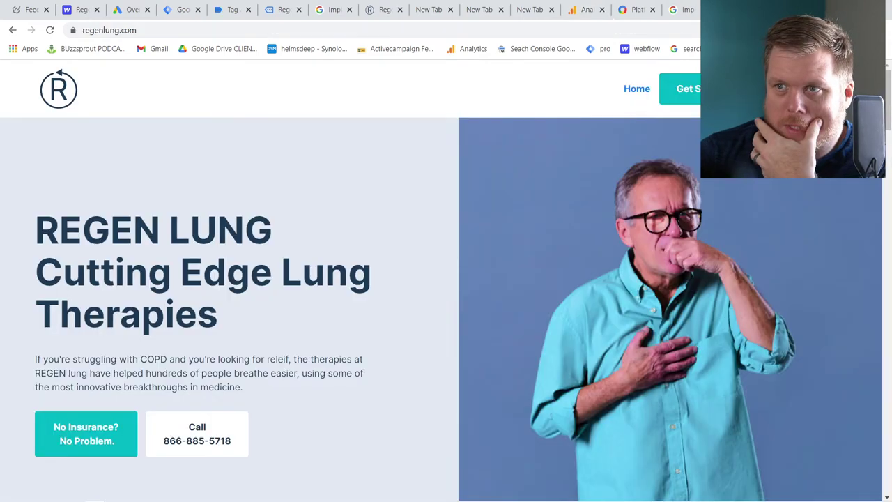
{"action": "key", "text": "ctrl+shift+Tab"}
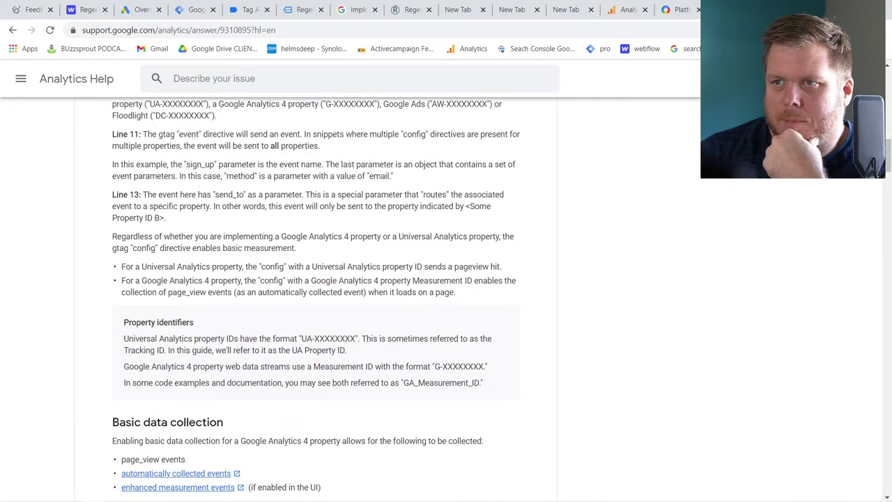
{"action": "key", "text": "ctrl+Tab"}
{"action": "left_click", "coordinate": [209, 11]}
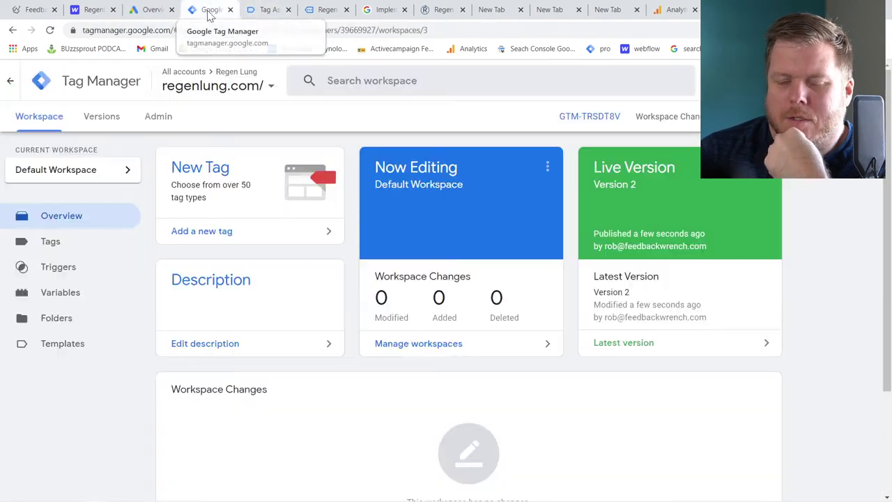
{"action": "left_click", "coordinate": [53, 250]}
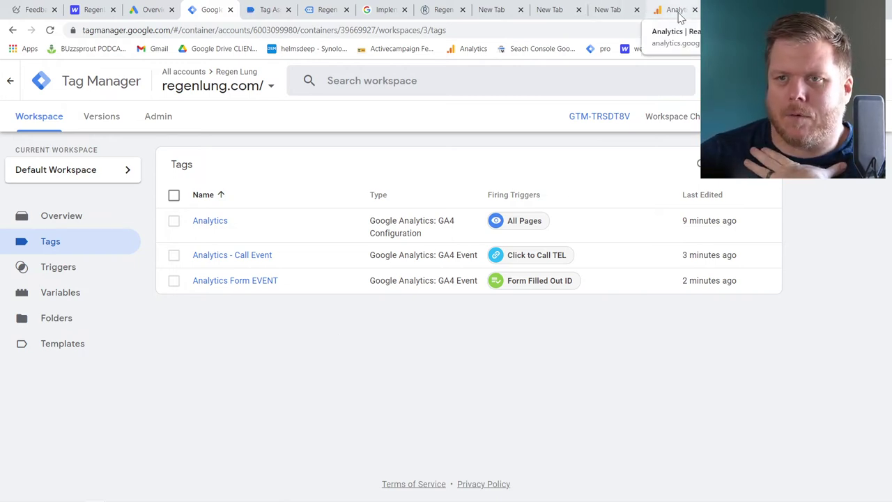
{"action": "left_click", "coordinate": [156, 12]}
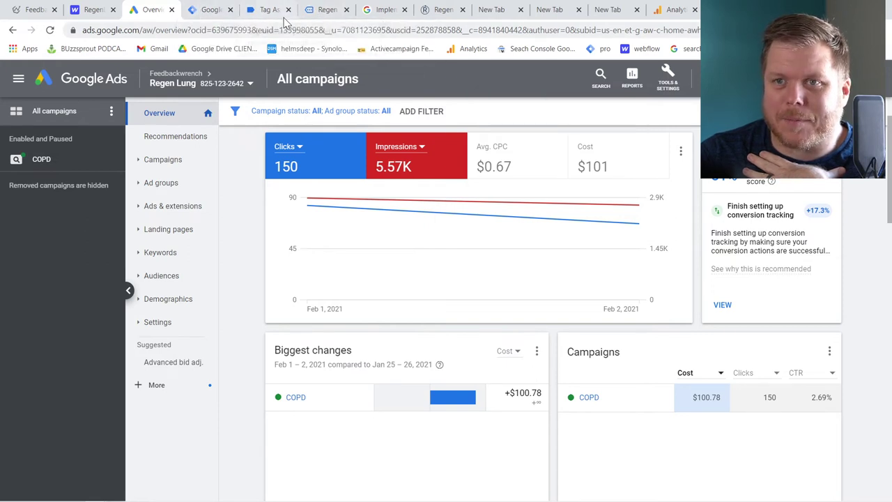
Close the Tag Assistant debugging tab and return to Tag Manager's Tags list
{"action": "left_click", "coordinate": [268, 10]}
{"action": "left_click", "coordinate": [288, 10]}
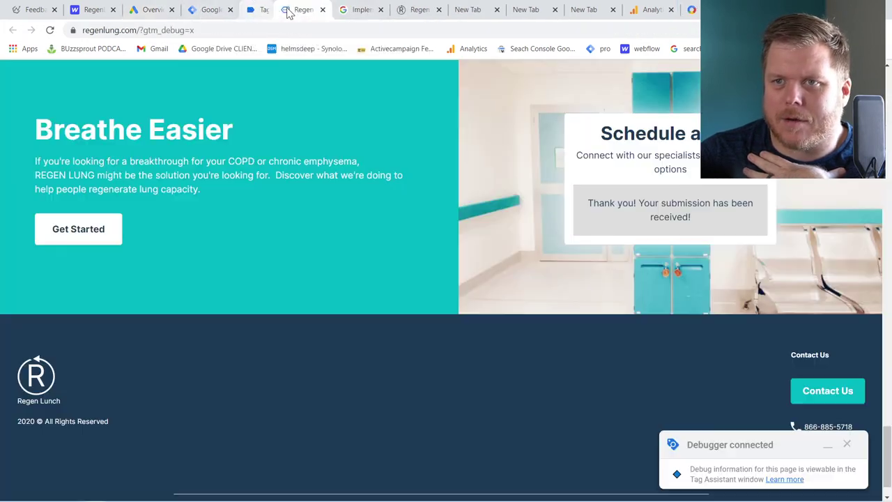
{"action": "left_click", "coordinate": [212, 10]}
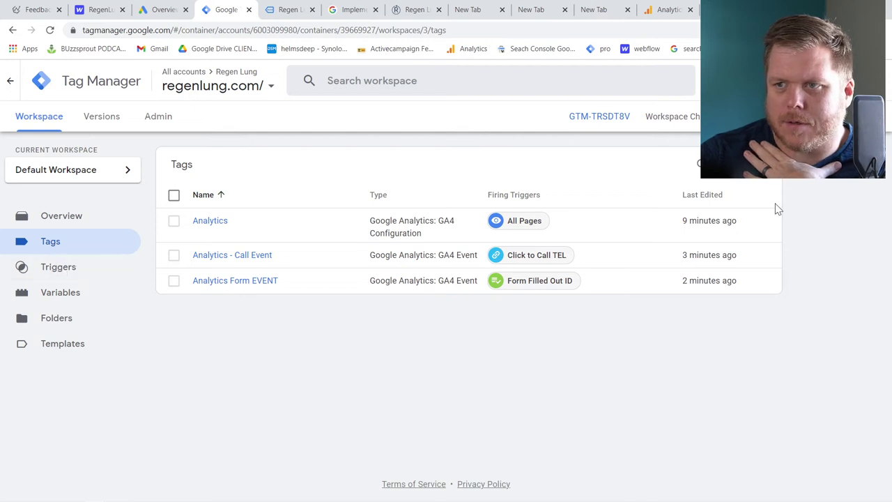
Create a new Conversion Linker tag named 'GADS Connector'
{"action": "left_click", "coordinate": [756, 177]}
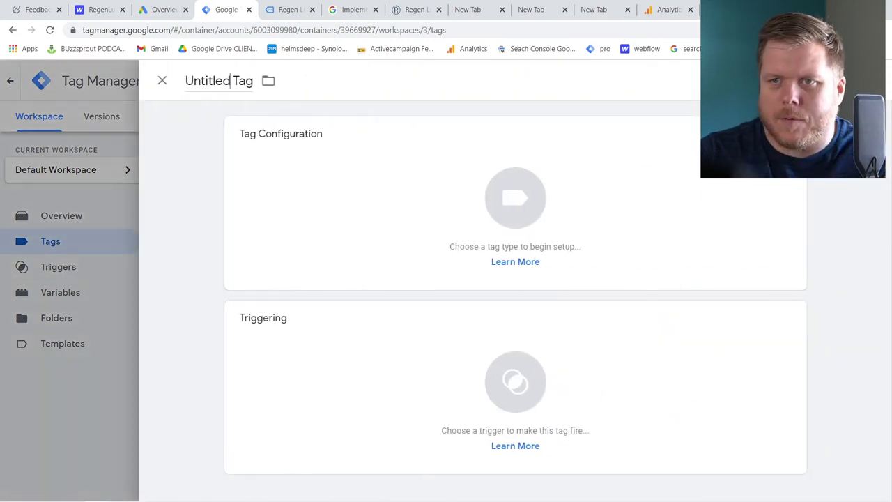
{"action": "type", "text": "GADS Connector"}
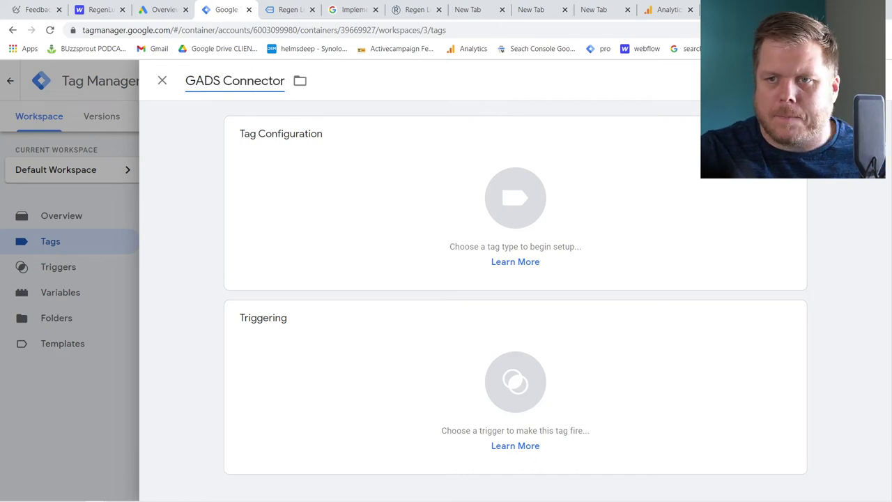
{"action": "left_click", "coordinate": [303, 205]}
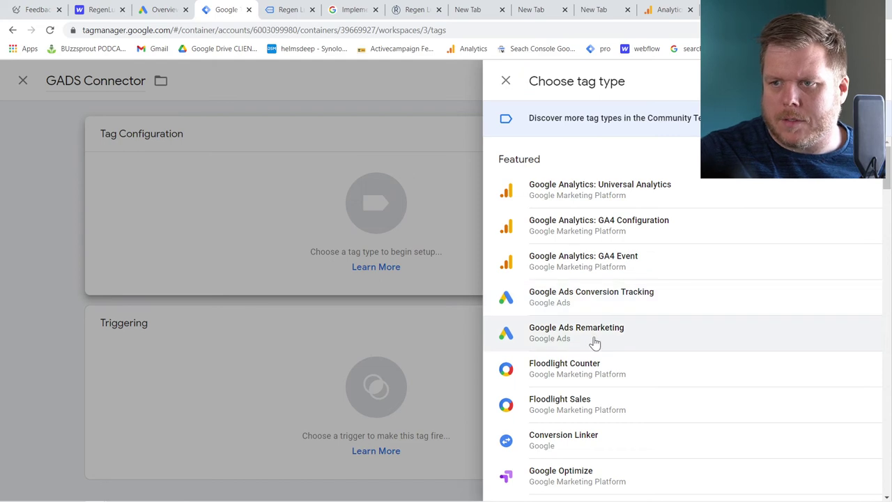
{"action": "scroll", "coordinate": [596, 345], "scroll_direction": "down", "scroll_amount": 1}
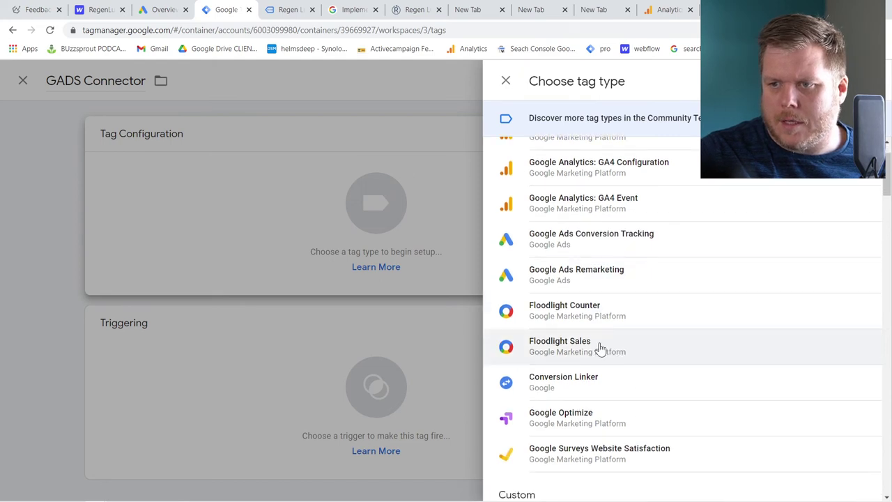
{"action": "left_click", "coordinate": [598, 393]}
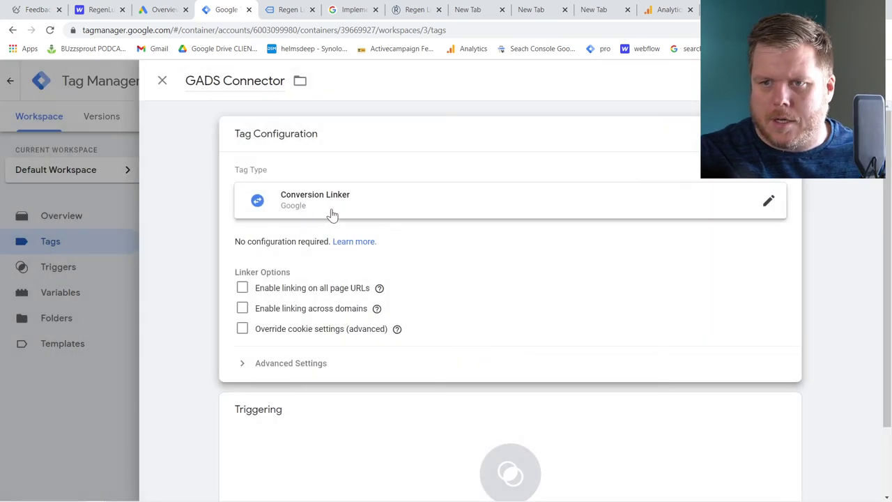
Fire it on All Pages, enable linking on all page URLs, and save the tag
{"action": "left_click", "coordinate": [371, 440]}
{"action": "left_click", "coordinate": [232, 137]}
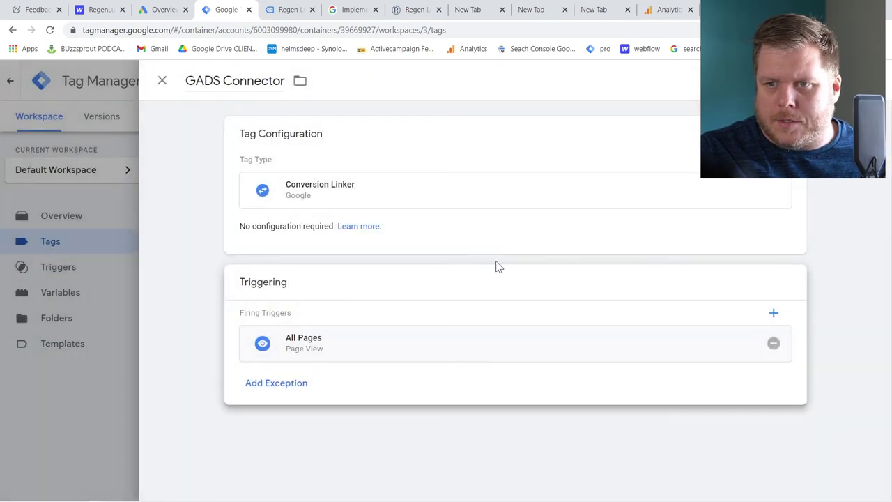
{"action": "left_click", "coordinate": [474, 205]}
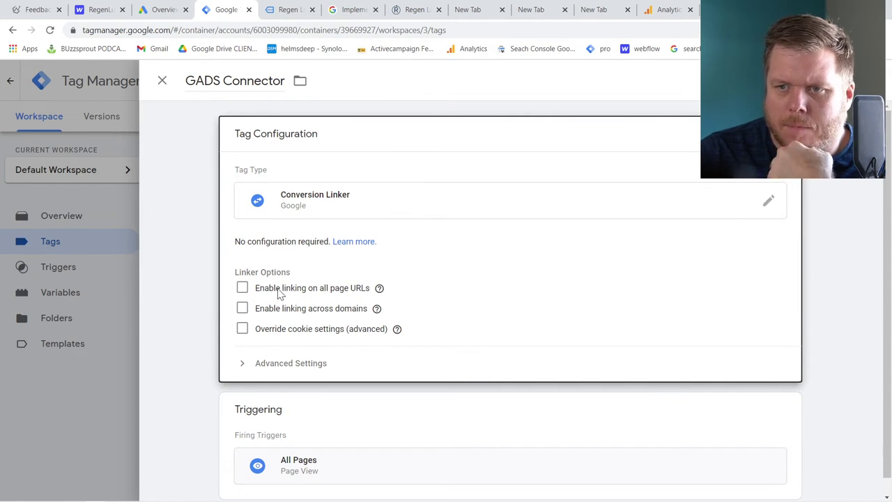
{"action": "left_click", "coordinate": [242, 288]}
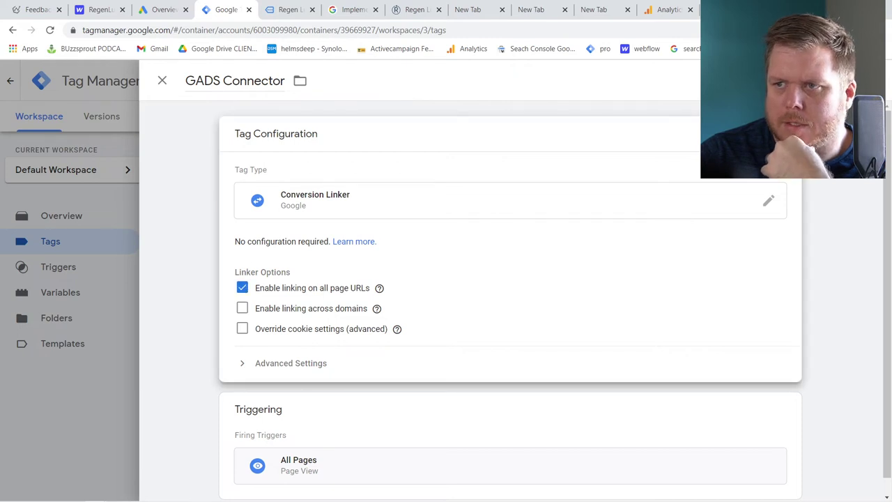
{"action": "left_click", "coordinate": [854, 80]}
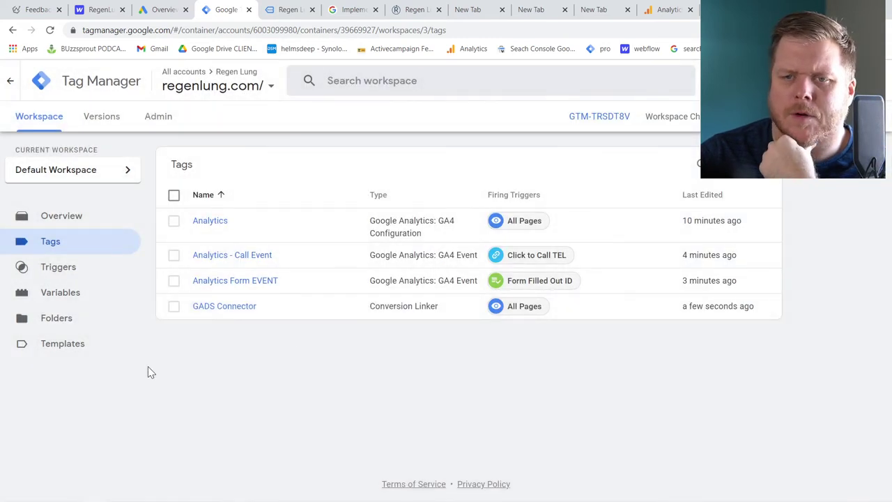
{"action": "left_click", "coordinate": [859, 116]}
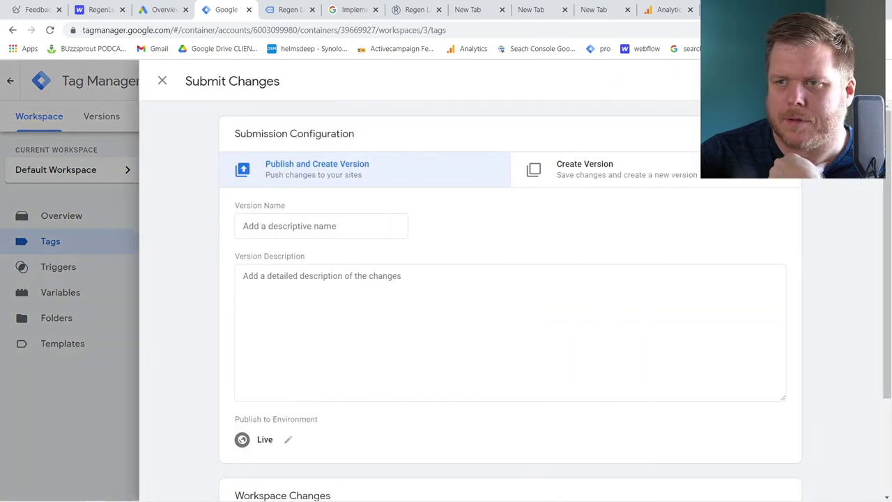
Publish Version 3 named 'linker added' and return to the Google Ads overview
{"action": "left_click", "coordinate": [321, 226]}
{"action": "type", "text": "linker a"}
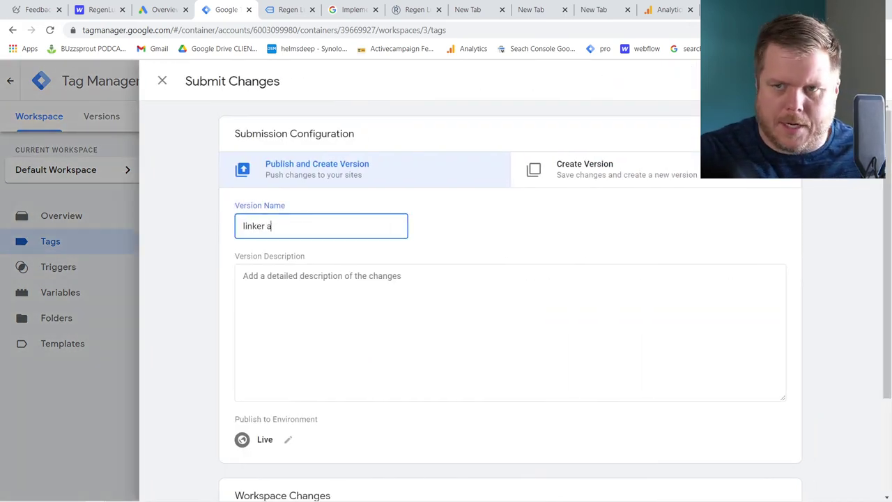
{"action": "type", "text": "dded"}
{"action": "key", "text": "Return"}
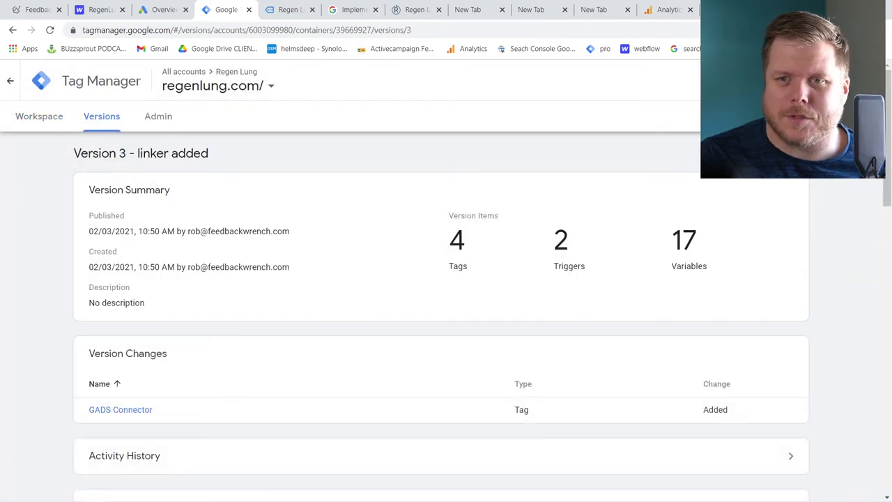
{"action": "left_click", "coordinate": [50, 129]}
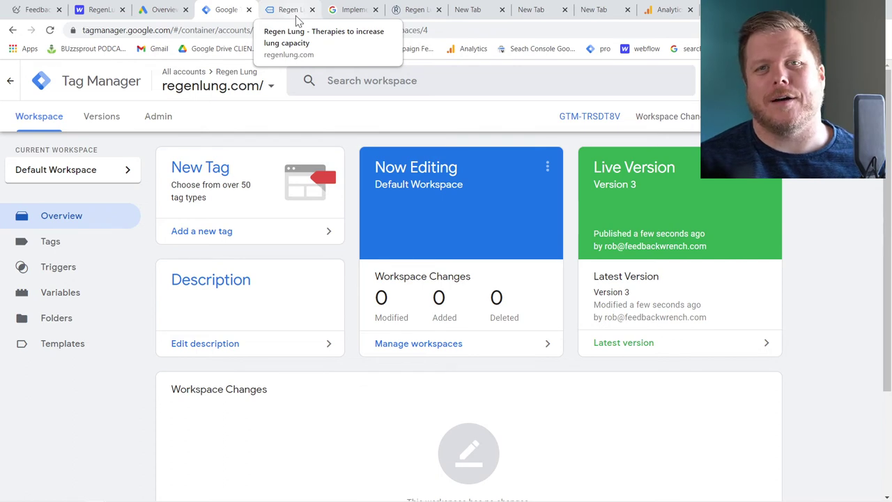
{"action": "left_click", "coordinate": [157, 10]}
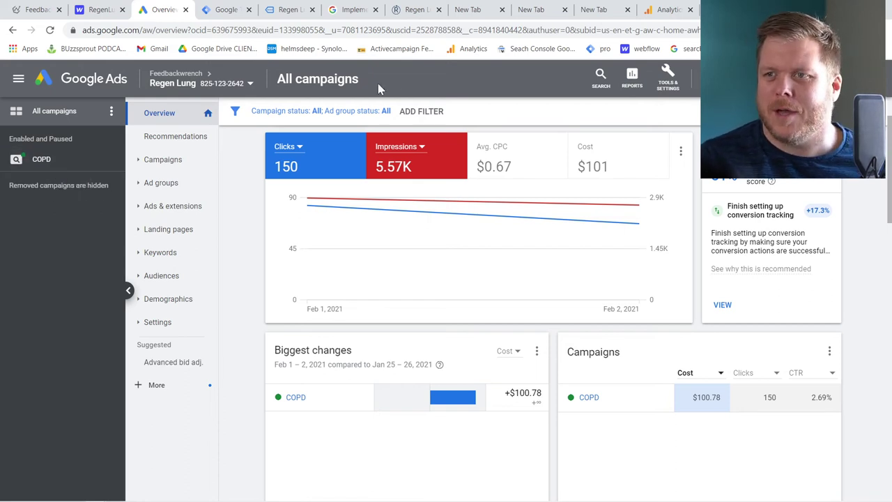
Open the linked Google Analytics property's Home report from Google Ads' Tools & Settings > Measurement
{"action": "left_click", "coordinate": [667, 82]}
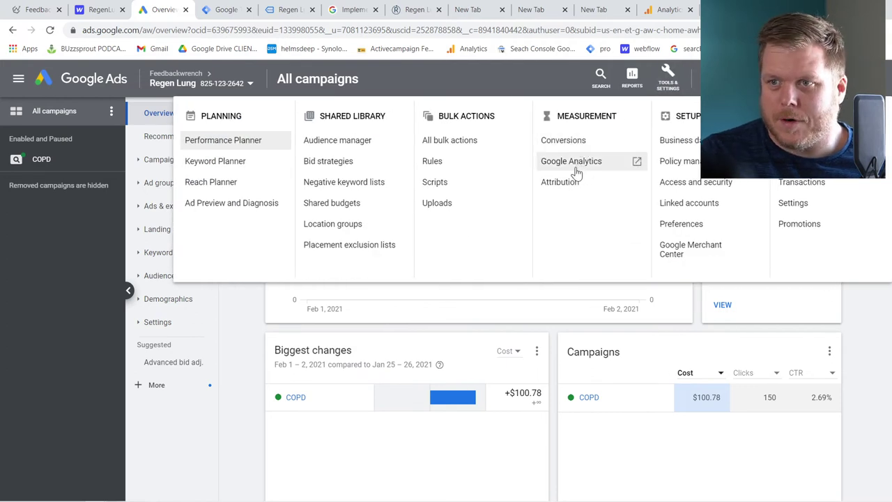
{"action": "left_click", "coordinate": [576, 171]}
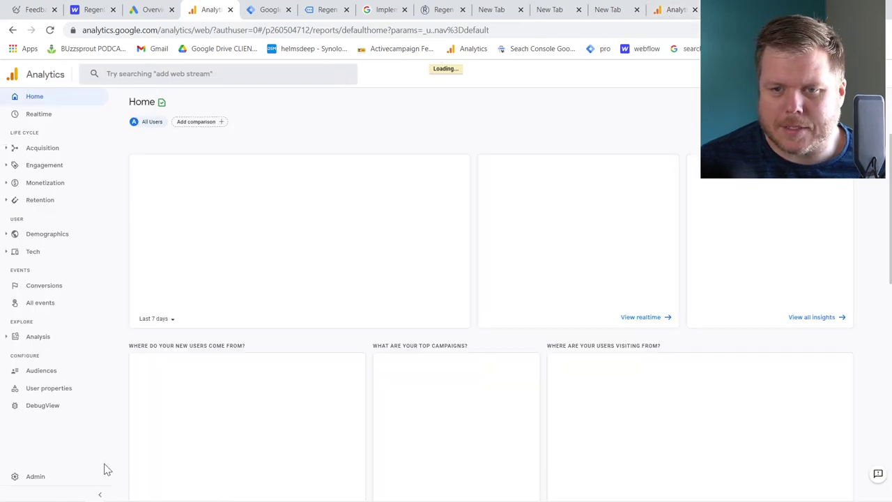
Go to Analytics Admin > Google Ads Linking and begin a new link
{"action": "left_click", "coordinate": [36, 477]}
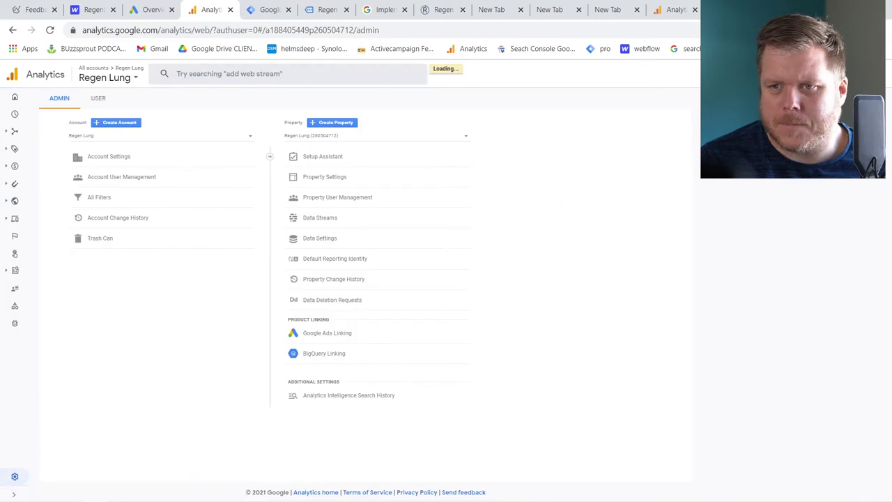
{"action": "left_click", "coordinate": [333, 335]}
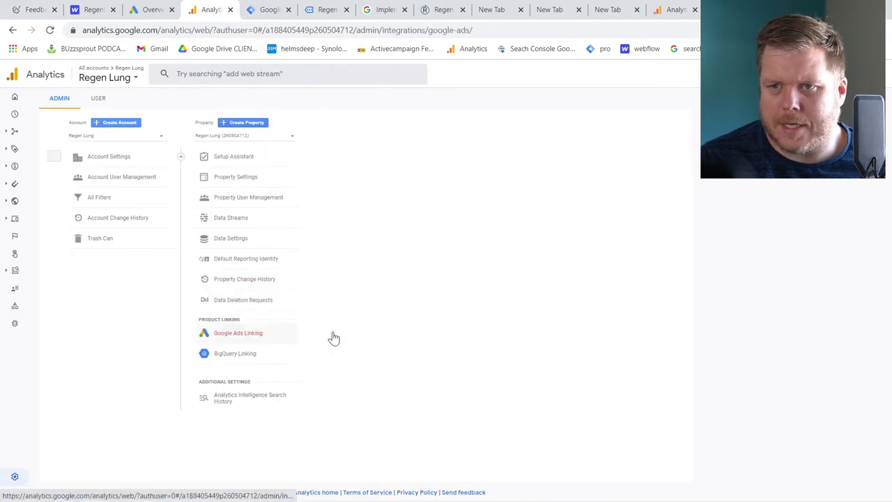
{"action": "left_click", "coordinate": [664, 157]}
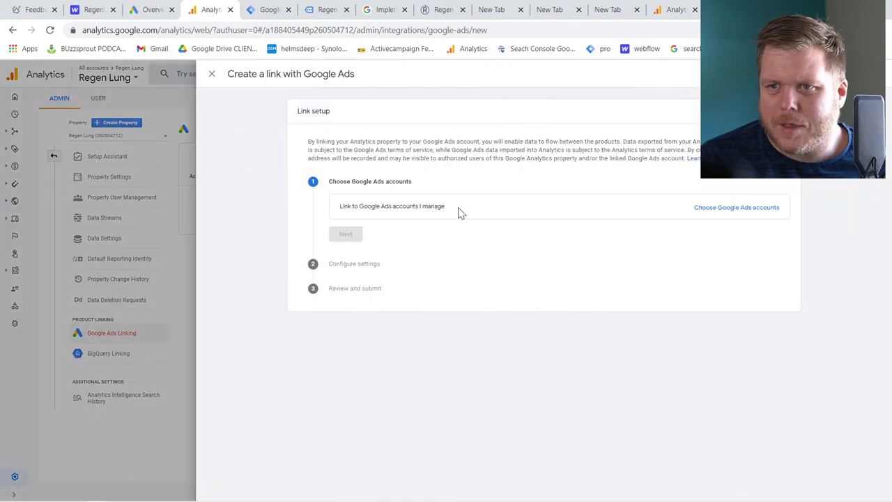
Link the Regen Lung Google Ads account with personalized advertising enabled, then return to Google Ads
{"action": "left_click", "coordinate": [748, 211]}
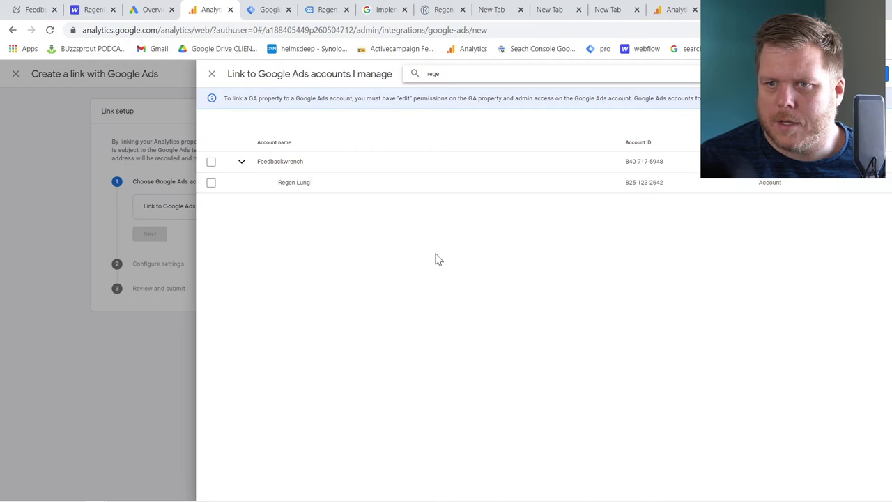
{"action": "left_click", "coordinate": [210, 184]}
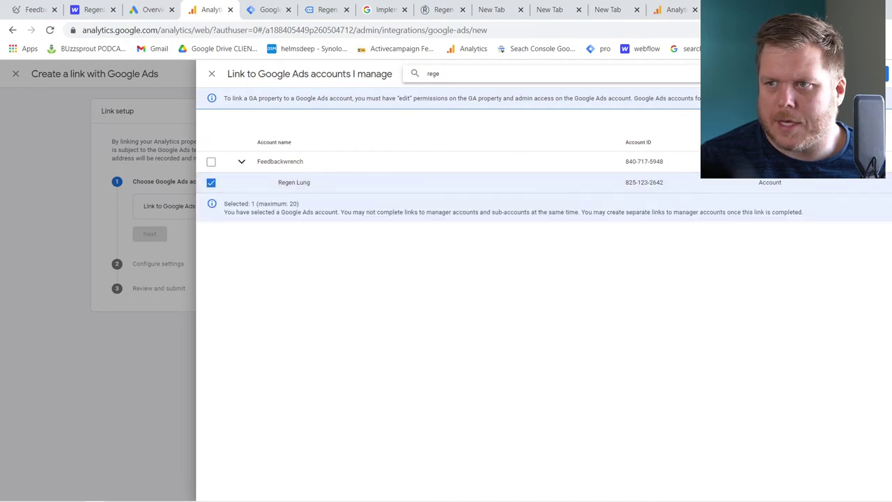
{"action": "left_click", "coordinate": [863, 74]}
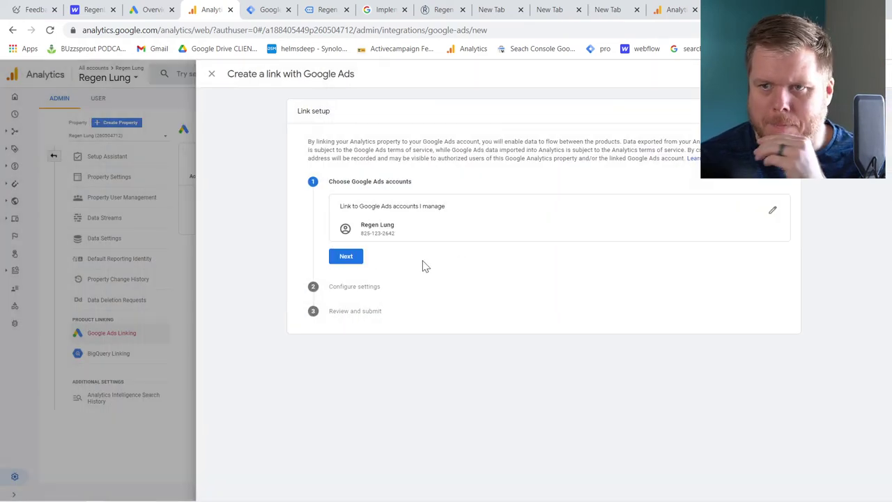
{"action": "left_click", "coordinate": [348, 258]}
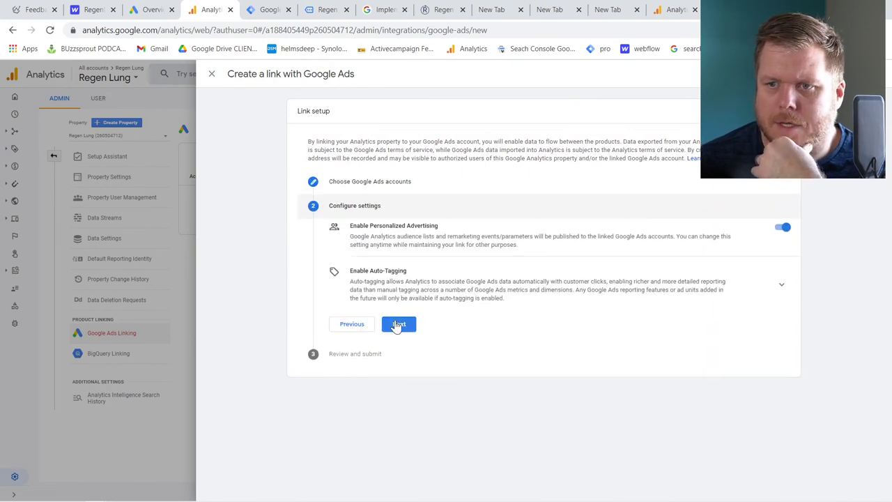
{"action": "left_click", "coordinate": [397, 325]}
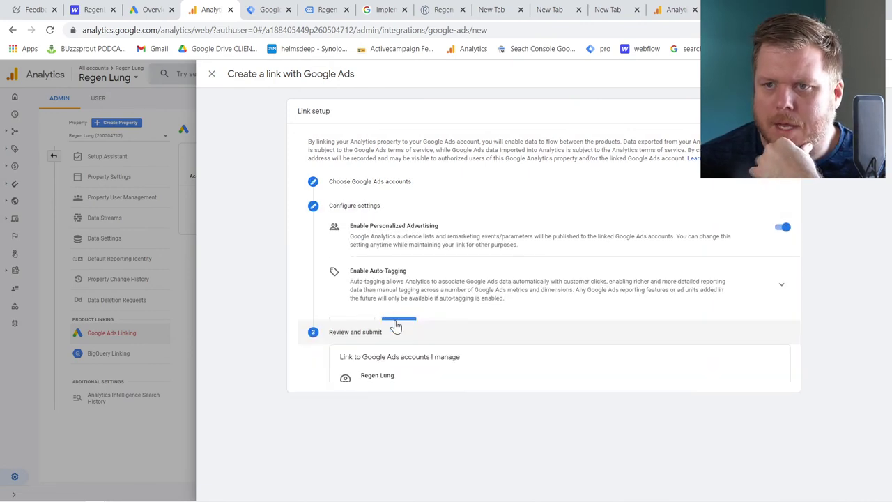
{"action": "left_click", "coordinate": [404, 438]}
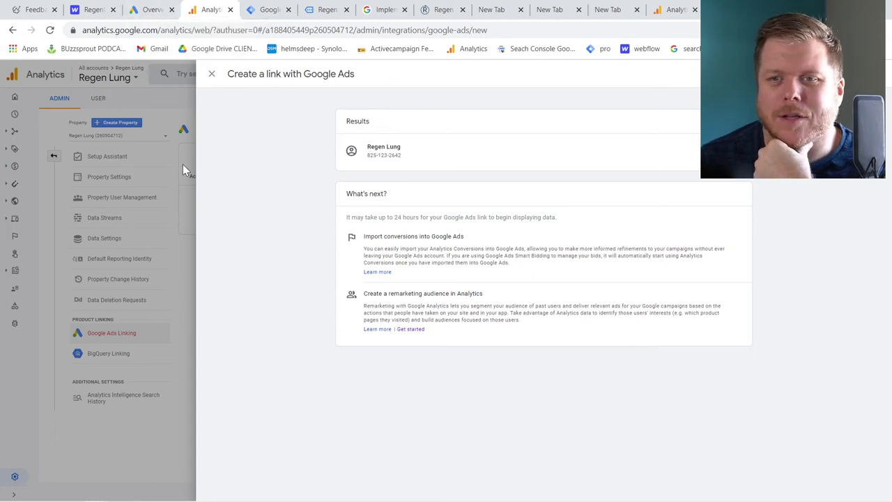
{"action": "left_click", "coordinate": [214, 74]}
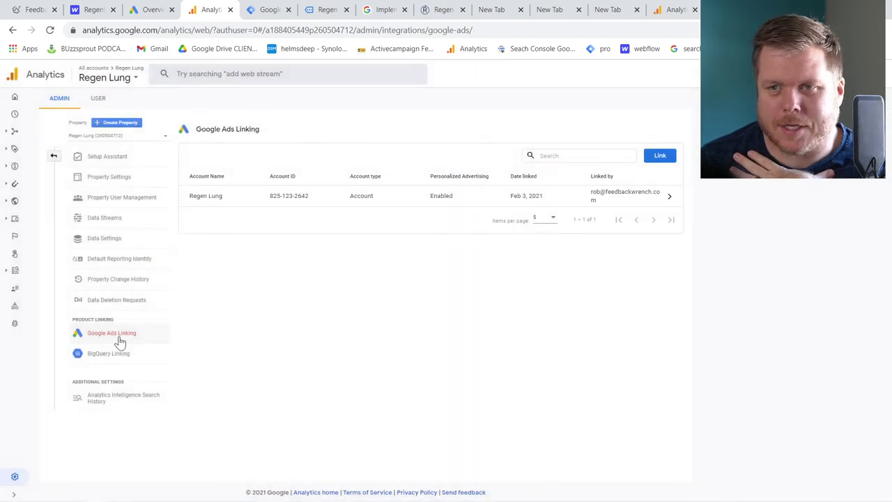
{"action": "left_click", "coordinate": [157, 10]}
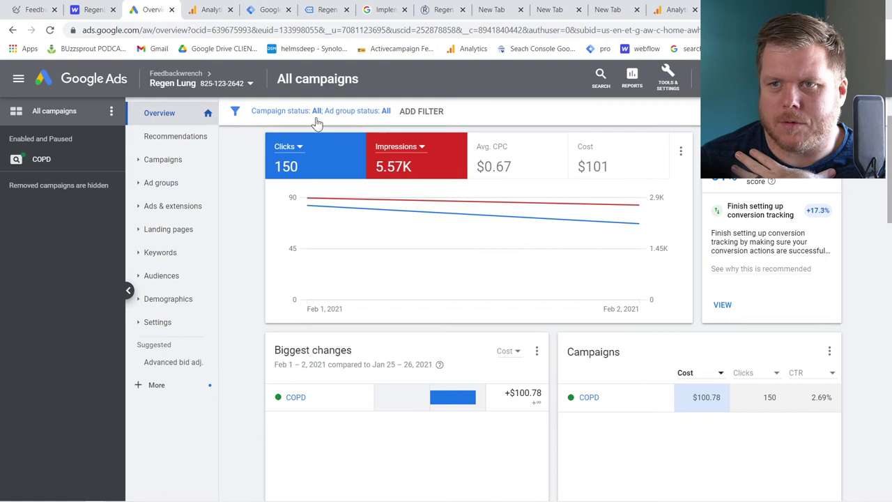
Open the Linked accounts page from Google Ads' Tools & Settings
{"action": "left_click", "coordinate": [667, 79]}
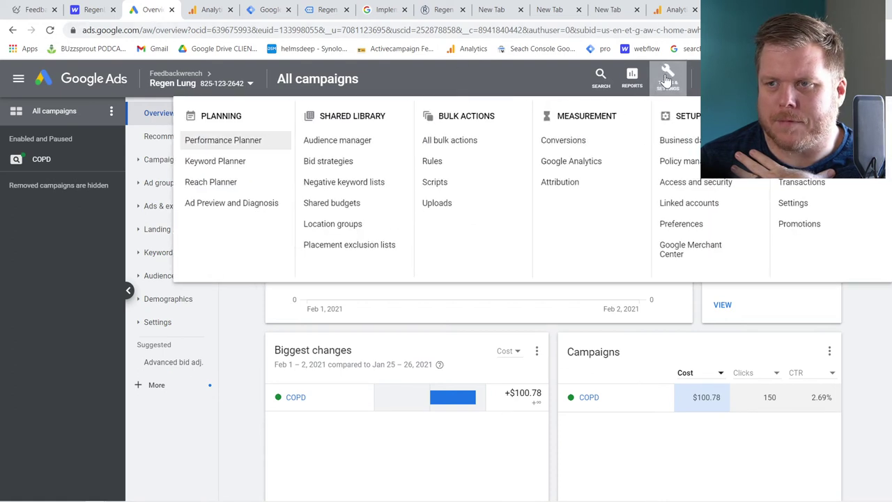
{"action": "left_click", "coordinate": [688, 203]}
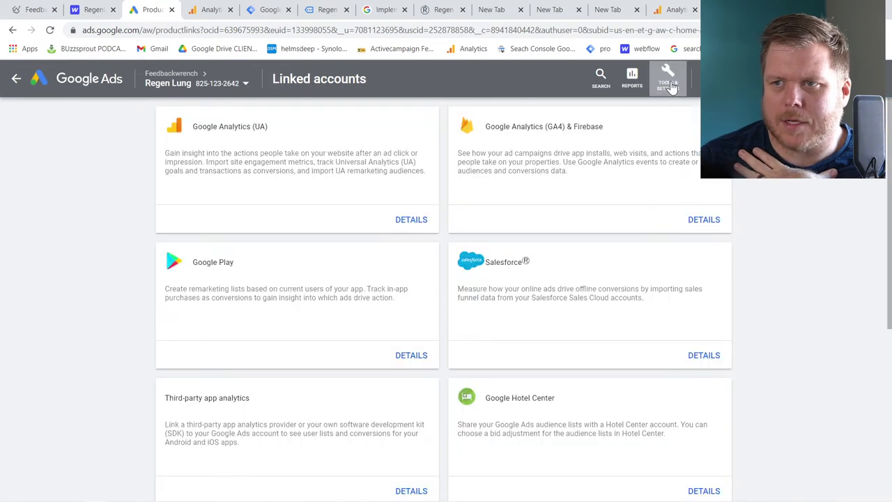
{"action": "left_click", "coordinate": [678, 82]}
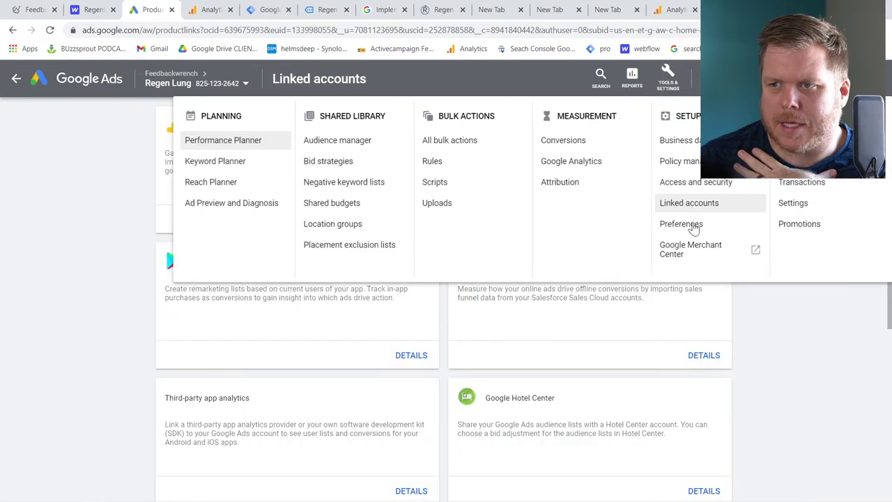
{"action": "left_click", "coordinate": [129, 182]}
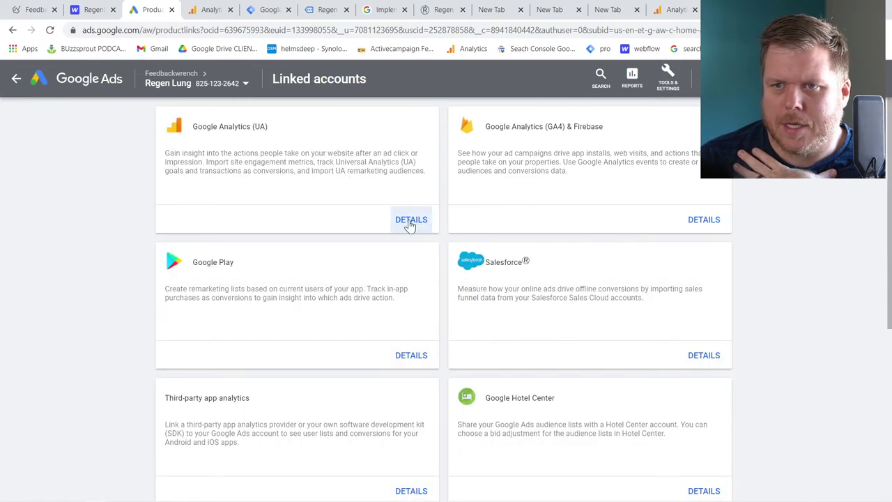
{"action": "left_click_drag", "start_coordinate": [194, 127], "coordinate": [300, 155]}
{"action": "left_click", "coordinate": [301, 159]}
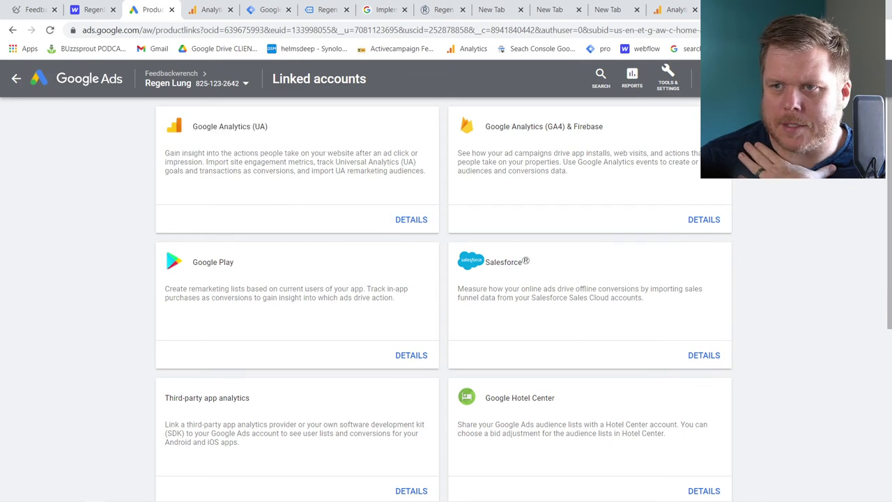
View YouTube linking details, cancel adding a channel, and go back to All campaigns
{"action": "scroll", "coordinate": [305, 172], "scroll_direction": "down", "scroll_amount": 3}
{"action": "scroll", "coordinate": [305, 171], "scroll_direction": "down", "scroll_amount": 1}
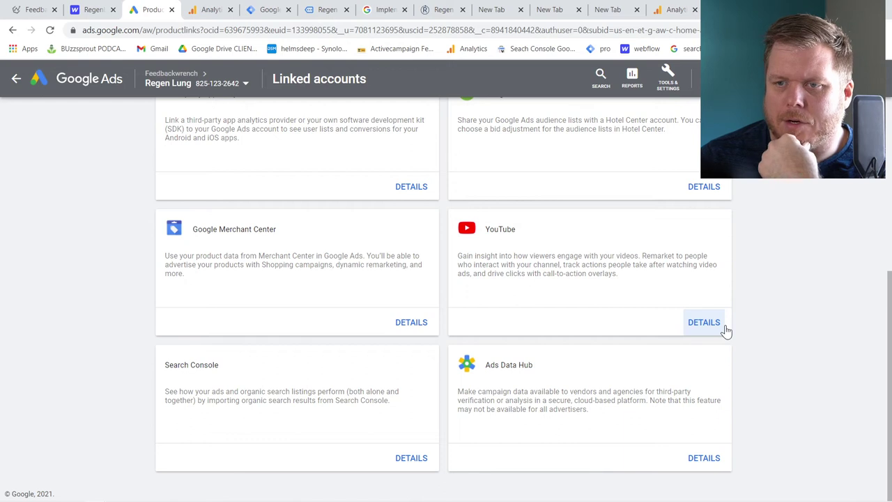
{"action": "scroll", "coordinate": [660, 299], "scroll_direction": "up", "scroll_amount": 2}
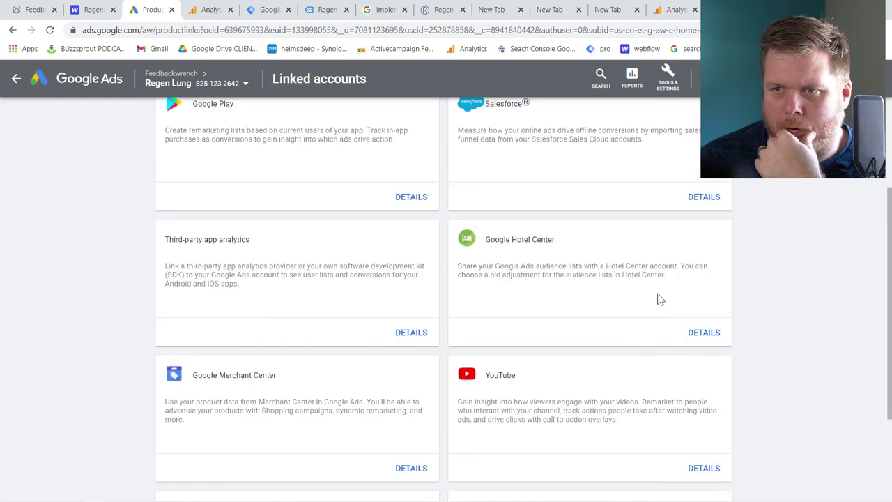
{"action": "scroll", "coordinate": [661, 299], "scroll_direction": "up", "scroll_amount": 1}
{"action": "scroll", "coordinate": [661, 299], "scroll_direction": "down", "scroll_amount": 3}
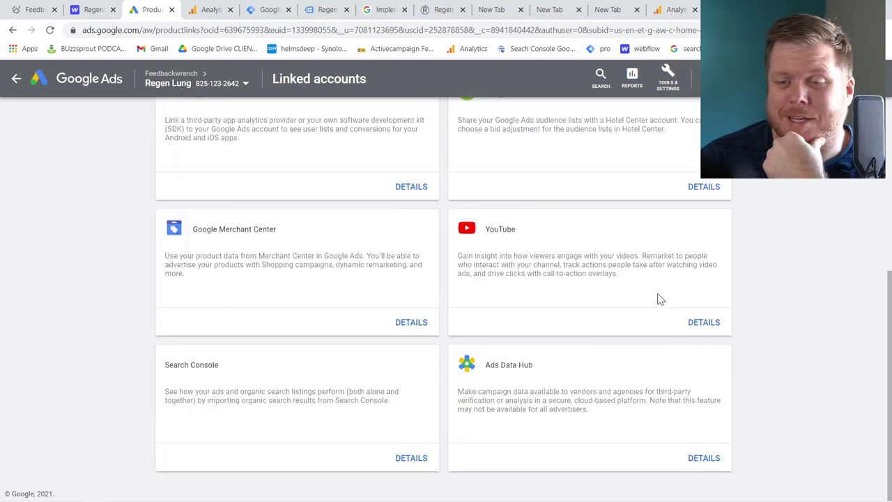
{"action": "left_click", "coordinate": [719, 318]}
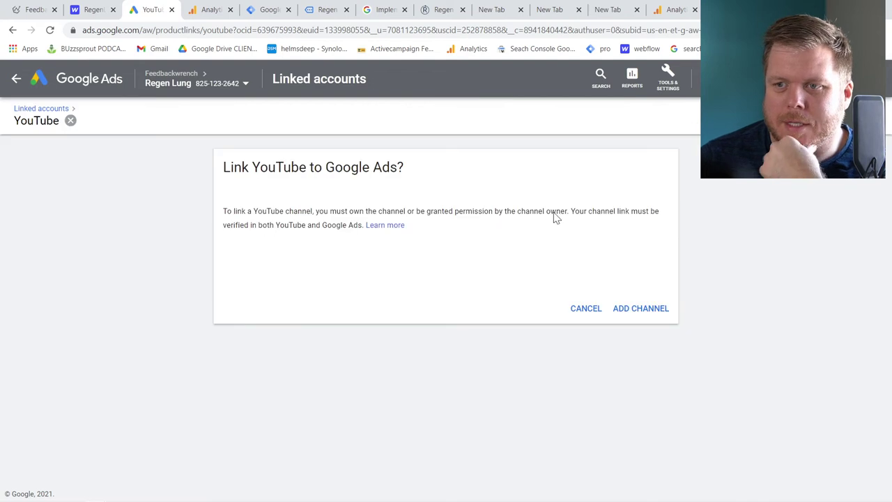
{"action": "left_click", "coordinate": [646, 316]}
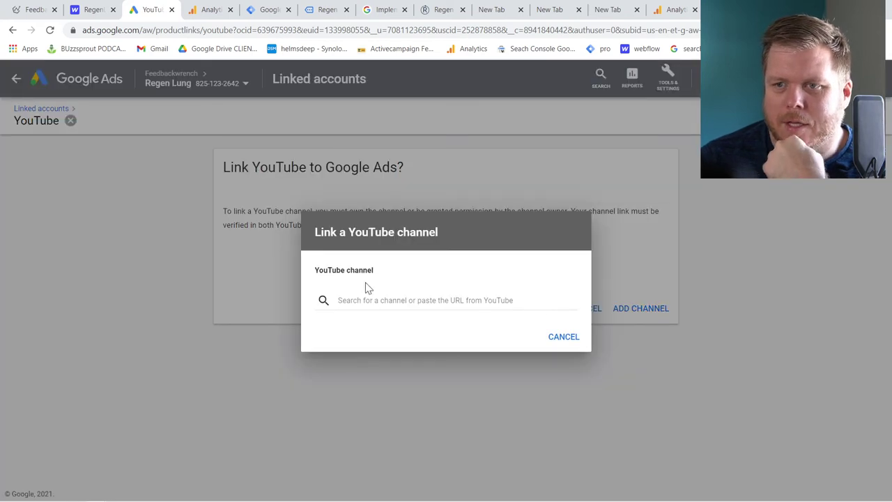
{"action": "left_click", "coordinate": [566, 339]}
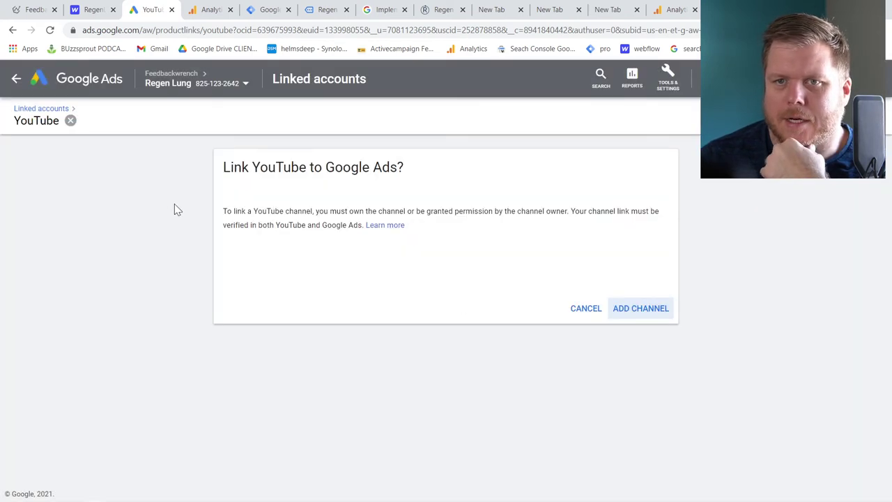
{"action": "left_click", "coordinate": [18, 81]}
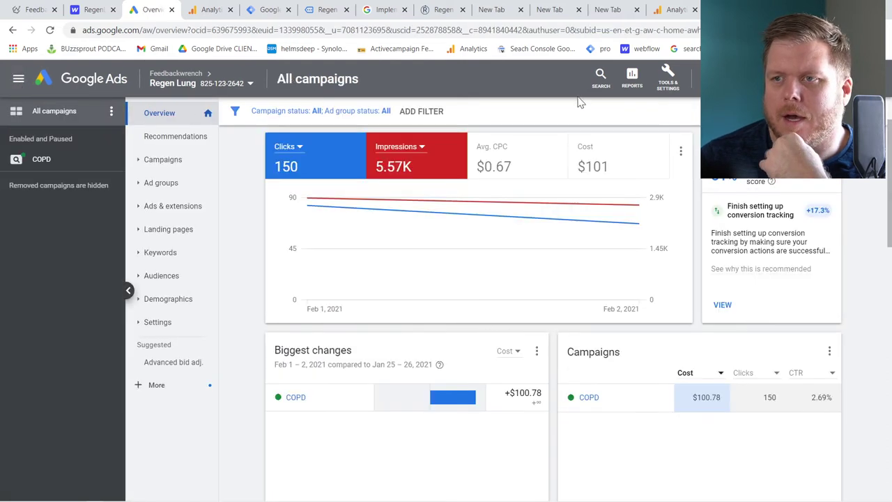
Open the Audience manager's audience sources setup to confirm GA4 is listed
{"action": "left_click", "coordinate": [667, 84]}
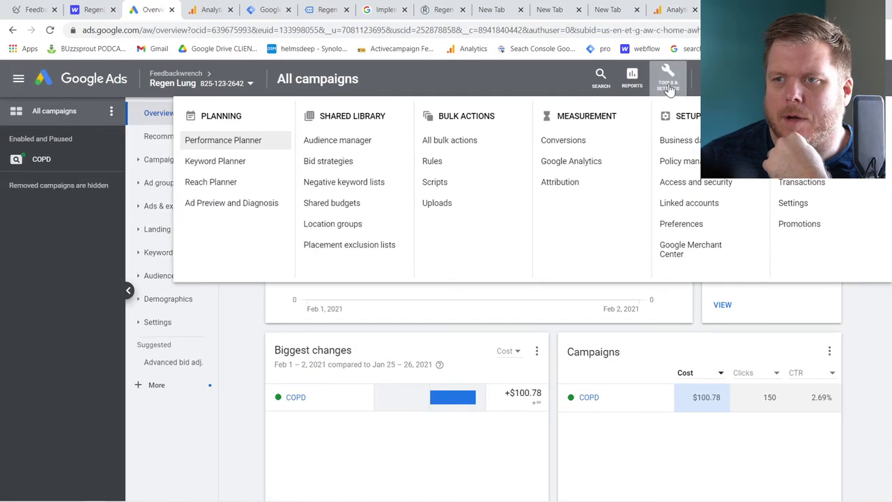
{"action": "left_click", "coordinate": [322, 142]}
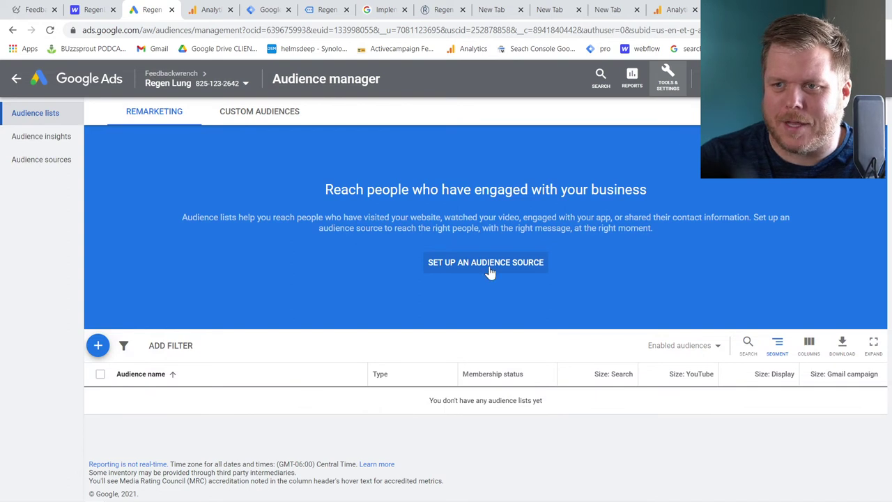
{"action": "left_click", "coordinate": [478, 265]}
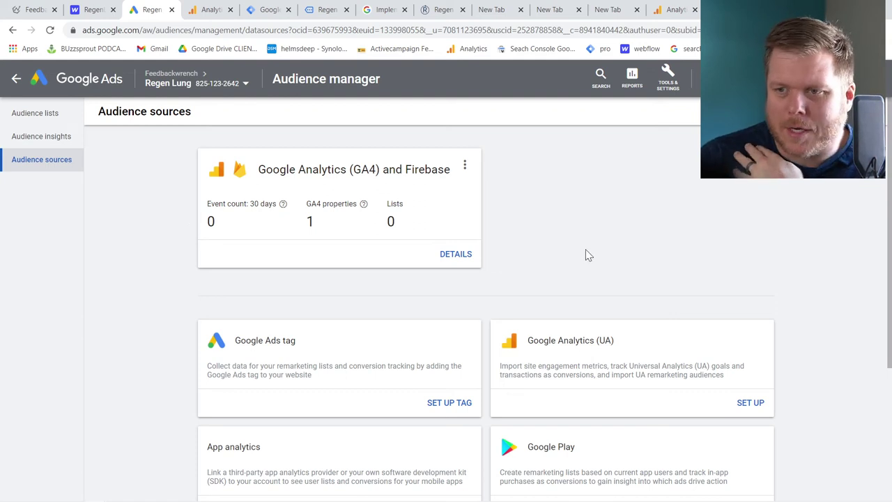
{"action": "scroll", "coordinate": [407, 239], "scroll_direction": "down", "scroll_amount": 3}
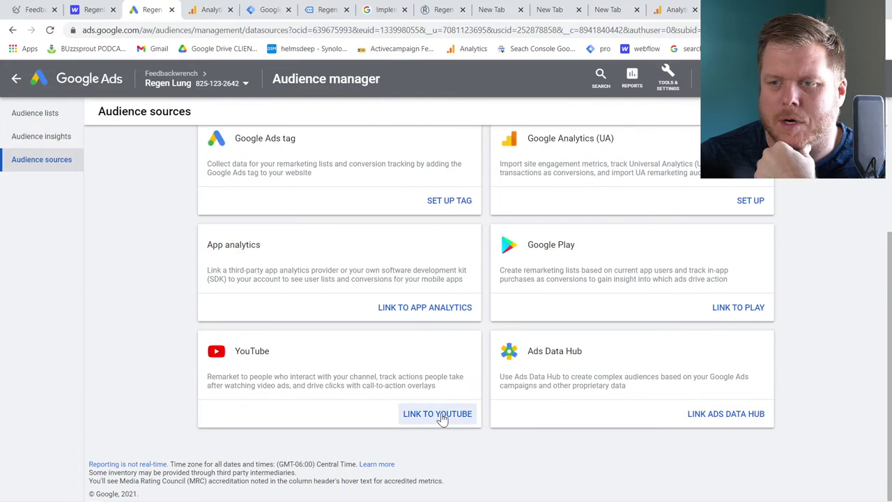
{"action": "scroll", "coordinate": [340, 300], "scroll_direction": "up", "scroll_amount": 3}
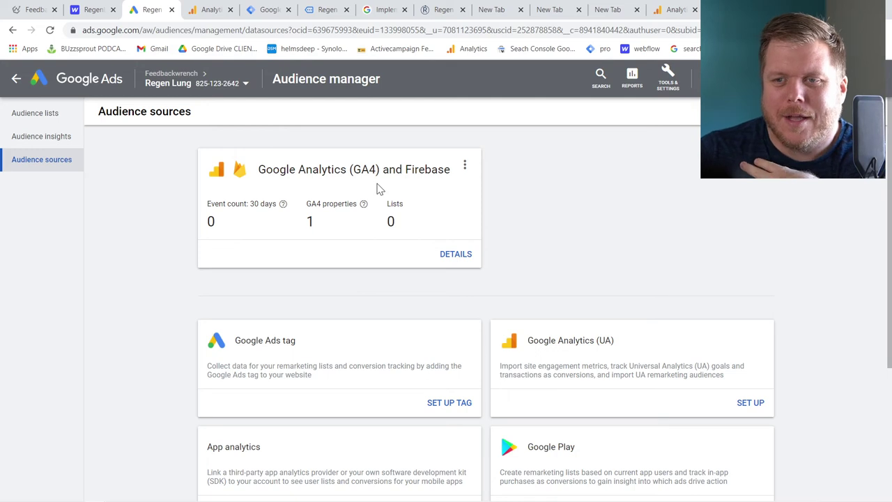
Browse Audience insights and Audience lists, return to sources, then switch to Tag Manager
{"action": "left_click", "coordinate": [45, 141]}
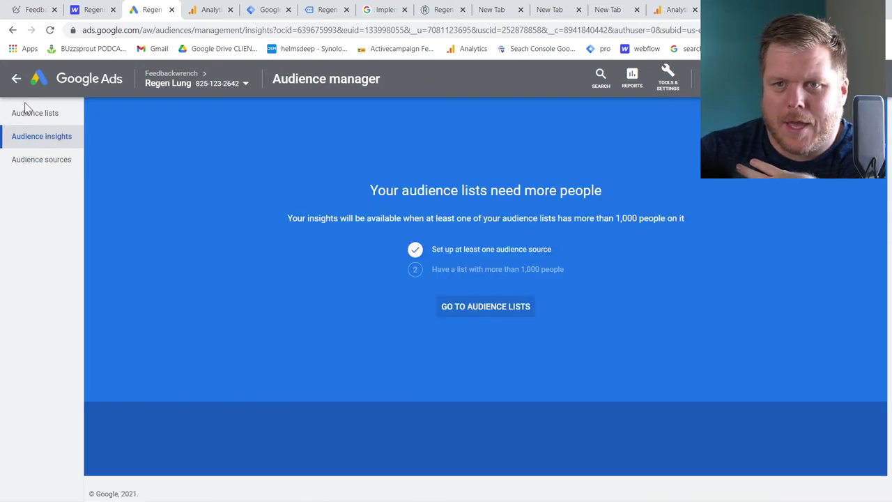
{"action": "left_click", "coordinate": [25, 113]}
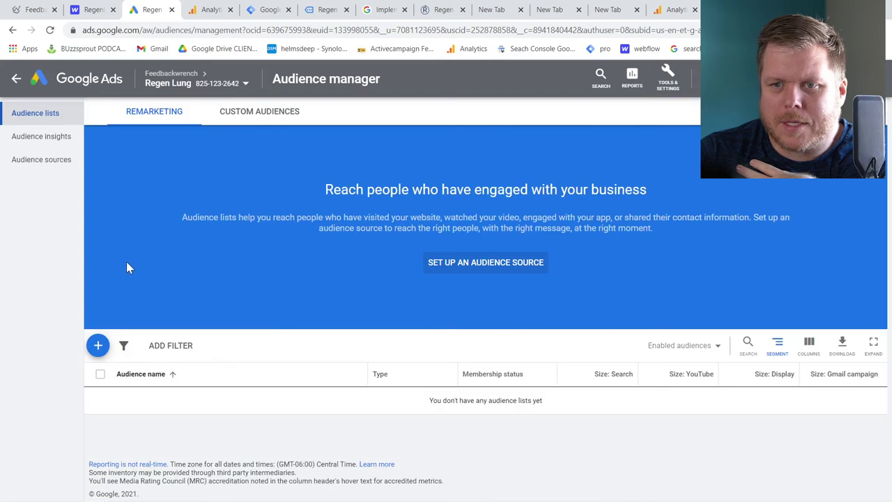
{"action": "left_click", "coordinate": [63, 159]}
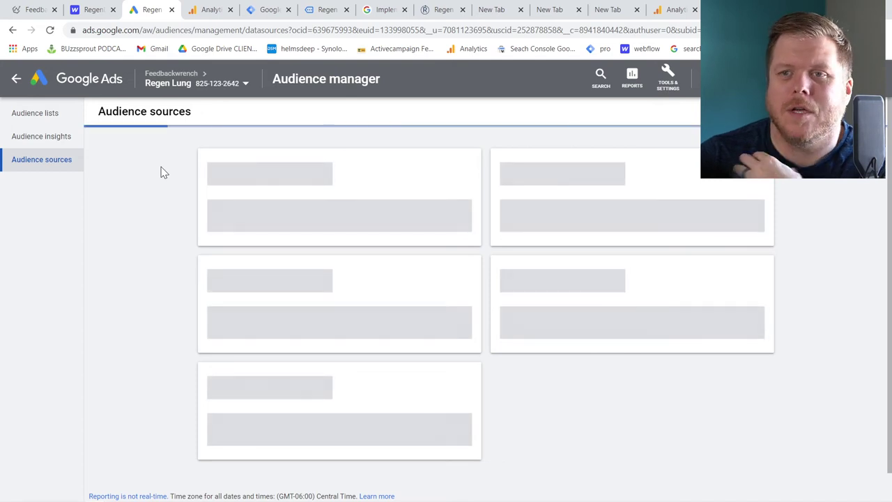
{"action": "left_click", "coordinate": [279, 12]}
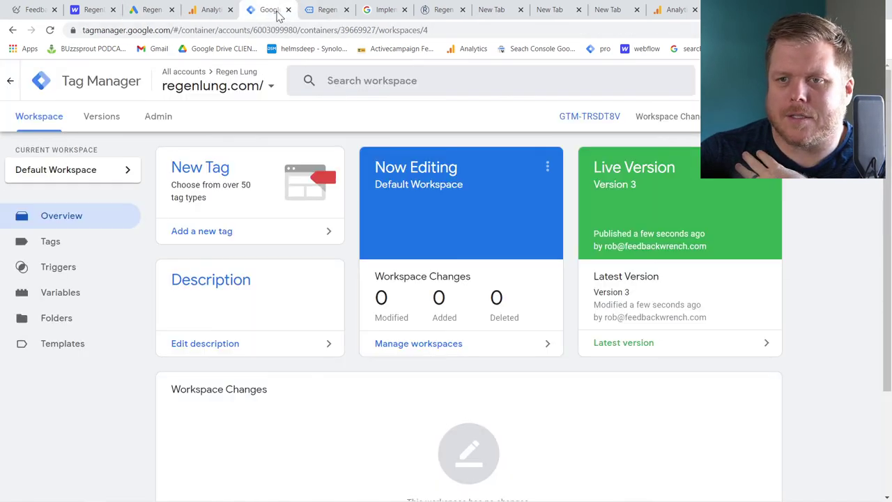
Create a new tag named 'GAds audience' of type Google Ads Remarketing
{"action": "left_click", "coordinate": [77, 244]}
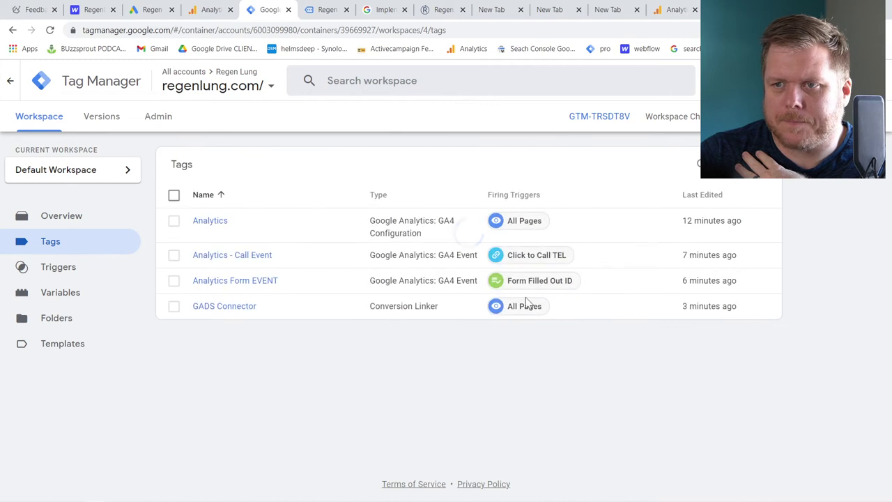
{"action": "left_click", "coordinate": [759, 163]}
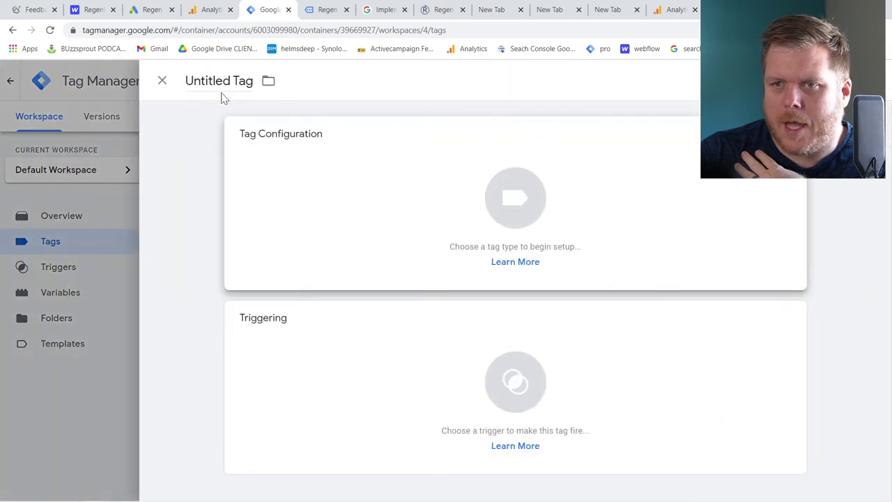
{"action": "left_click_drag", "start_coordinate": [187, 81], "coordinate": [252, 81]}
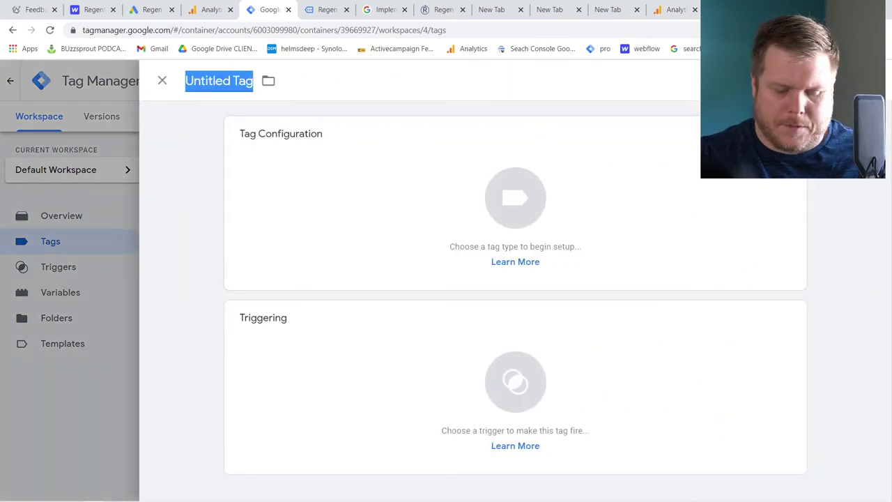
{"action": "type", "text": "GAds audience"}
{"action": "left_click", "coordinate": [431, 190]}
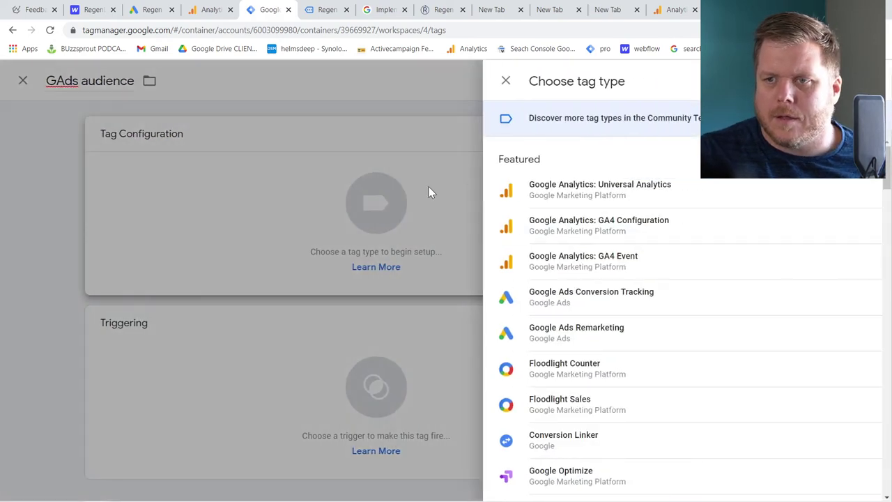
{"action": "left_click", "coordinate": [568, 333]}
Inspect the Conversion ID and Label fields, then discard the unsaved tag
{"action": "left_click", "coordinate": [278, 263]}
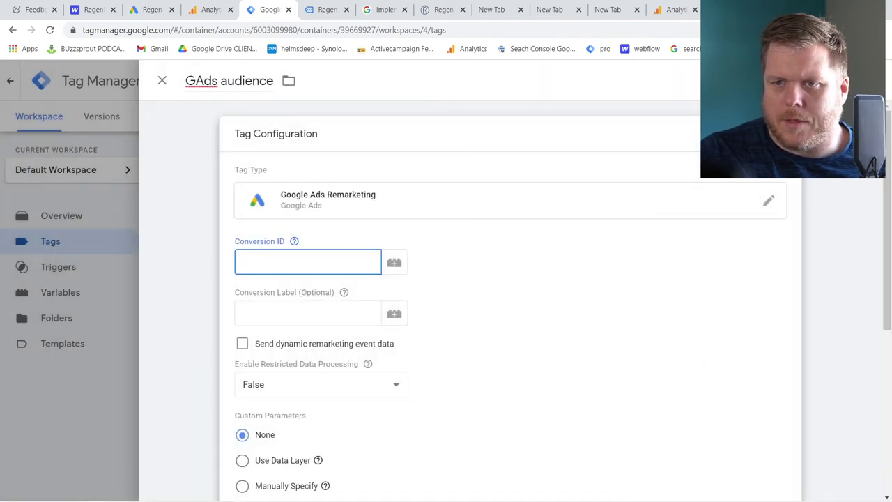
{"action": "left_click", "coordinate": [307, 313]}
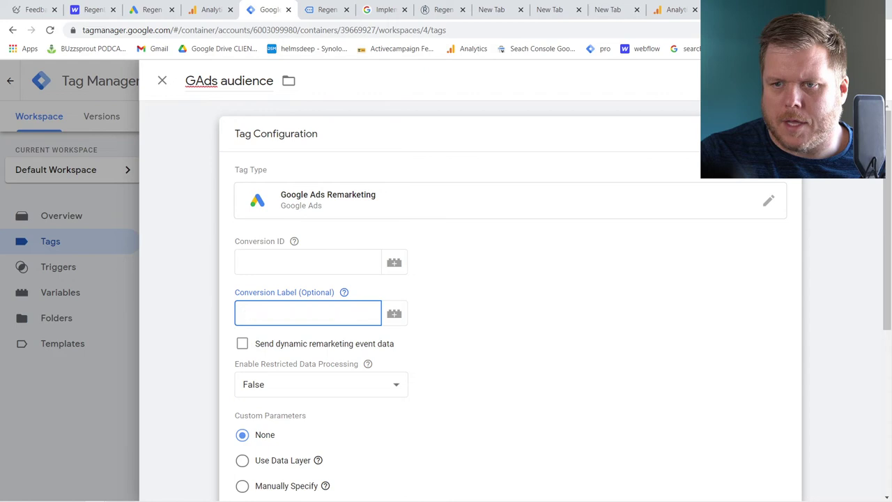
{"action": "scroll", "coordinate": [281, 319], "scroll_direction": "down", "scroll_amount": 5}
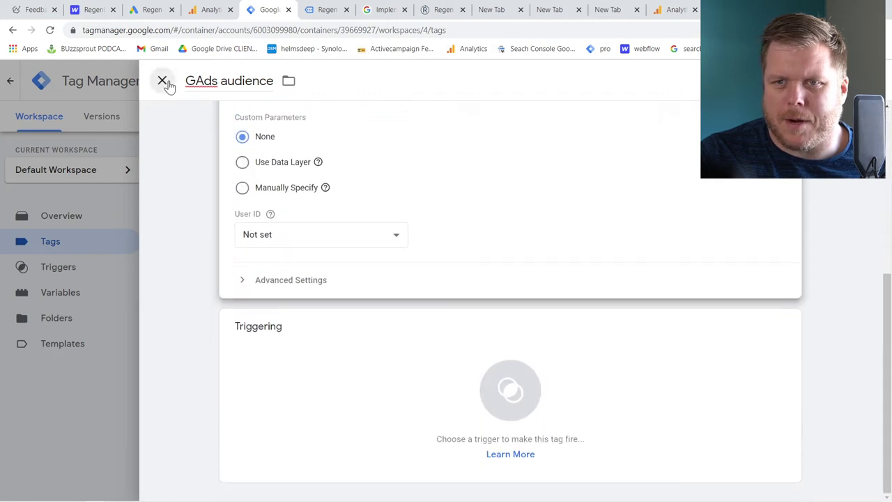
{"action": "left_click", "coordinate": [163, 82]}
{"action": "left_click", "coordinate": [554, 232]}
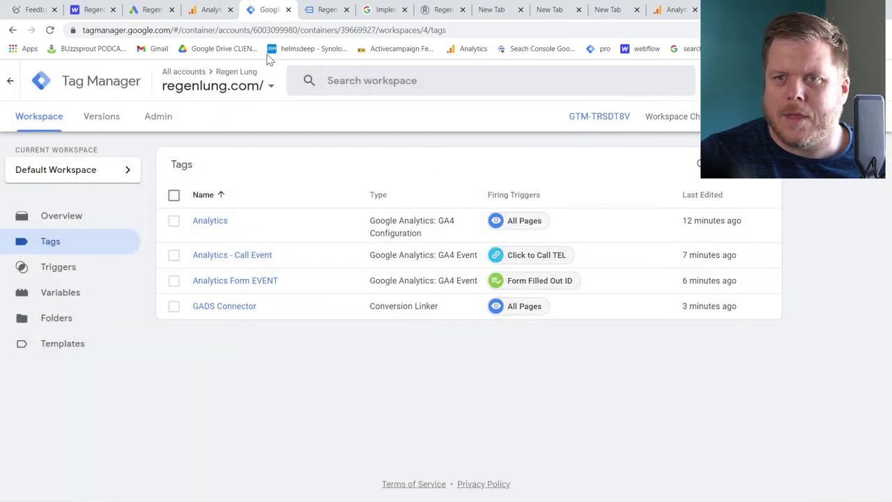
From Audience lists, add a new Website visitors audience via the blue + button
{"action": "left_click", "coordinate": [206, 13]}
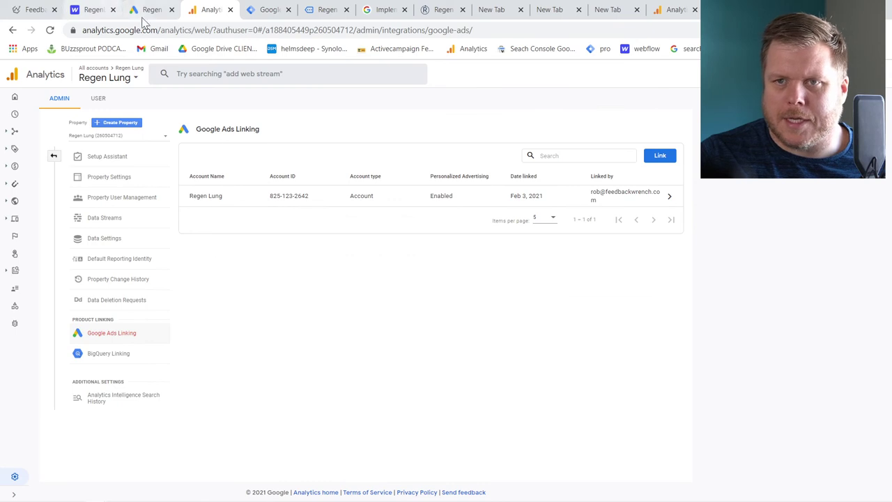
{"action": "left_click", "coordinate": [143, 10]}
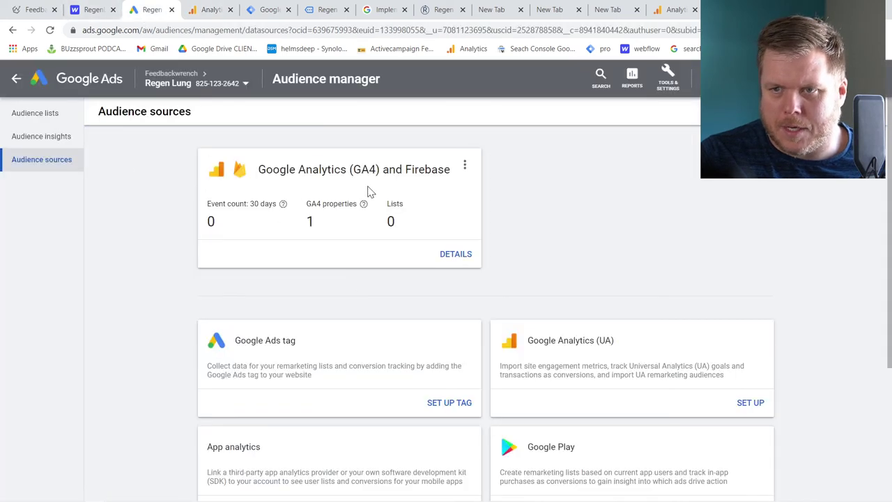
{"action": "left_click", "coordinate": [41, 136]}
{"action": "left_click", "coordinate": [35, 115]}
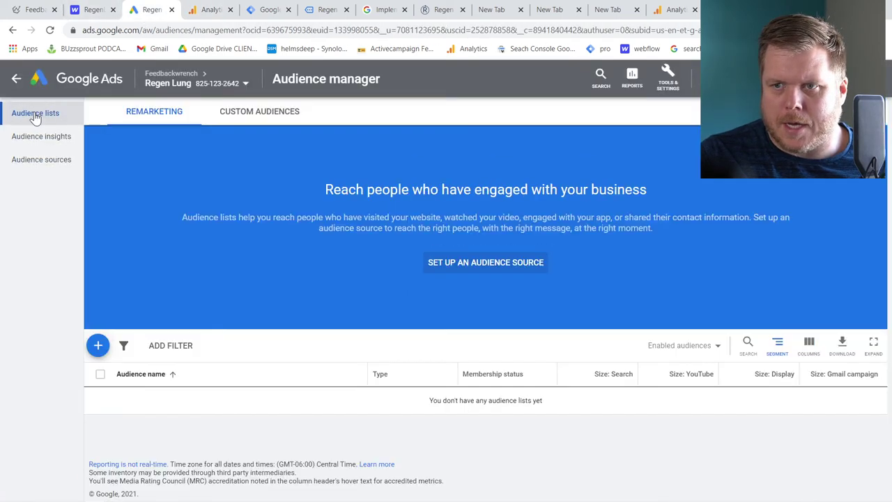
{"action": "left_click", "coordinate": [28, 138]}
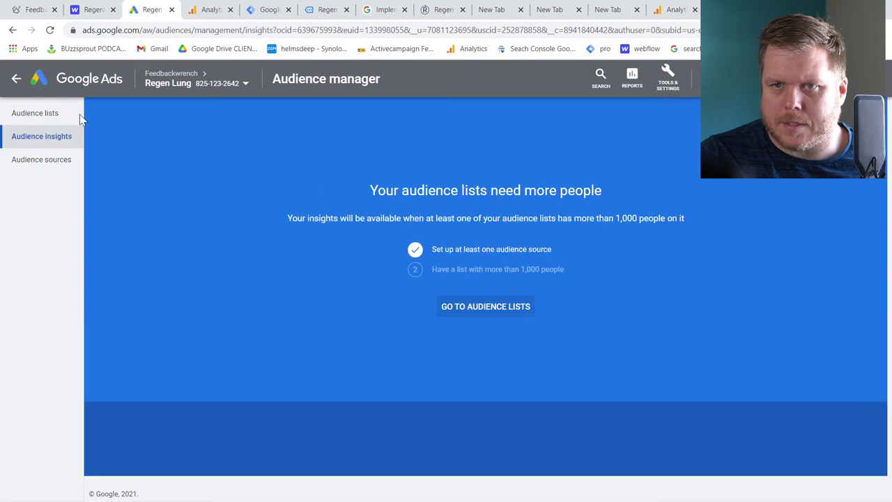
{"action": "left_click", "coordinate": [70, 123]}
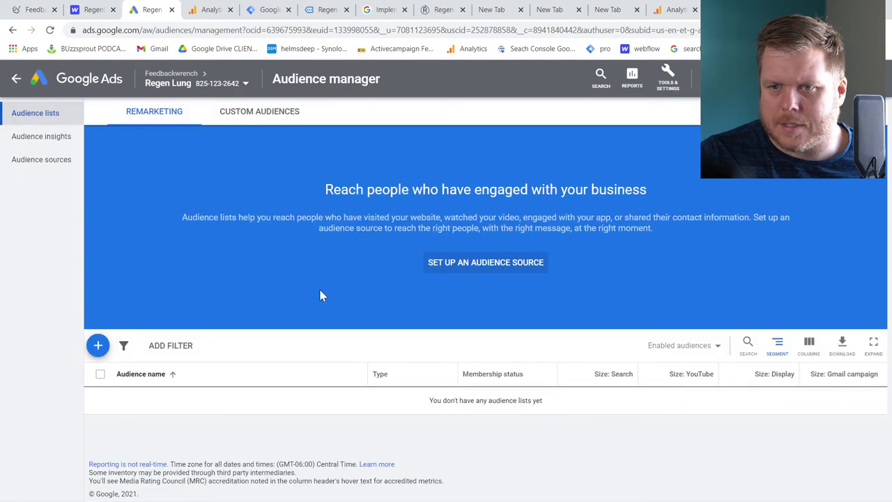
{"action": "left_click", "coordinate": [97, 343]}
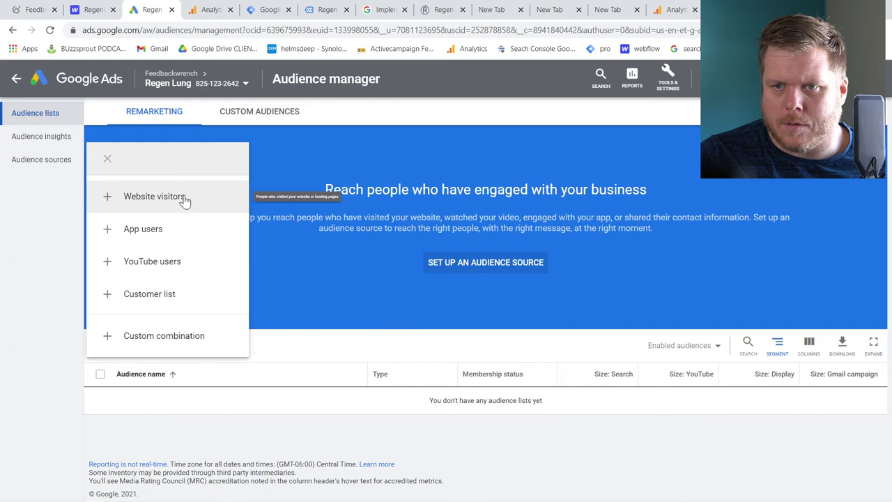
{"action": "left_click", "coordinate": [185, 201]}
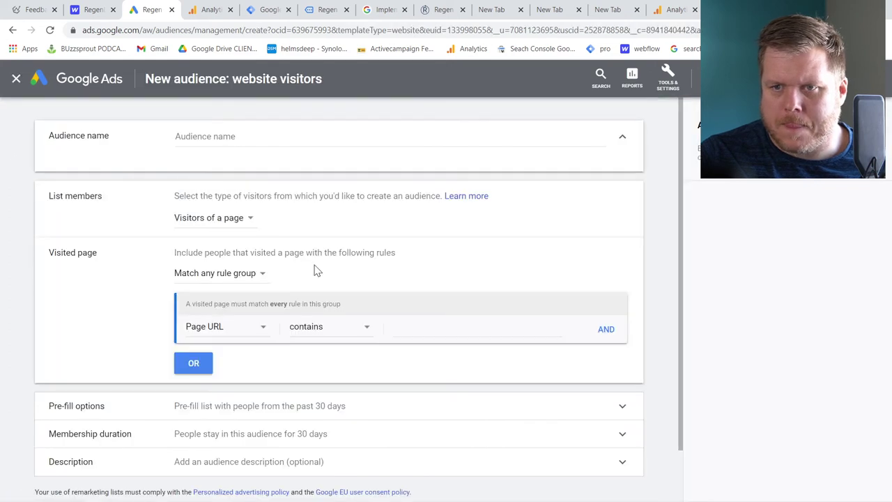
Name the audience 'All Websites Visitors', keep page-visitor members and any-rule-group matching, then view Webflow custom code
{"action": "left_click", "coordinate": [251, 135]}
{"action": "type", "text": "All Websites Visitors"}
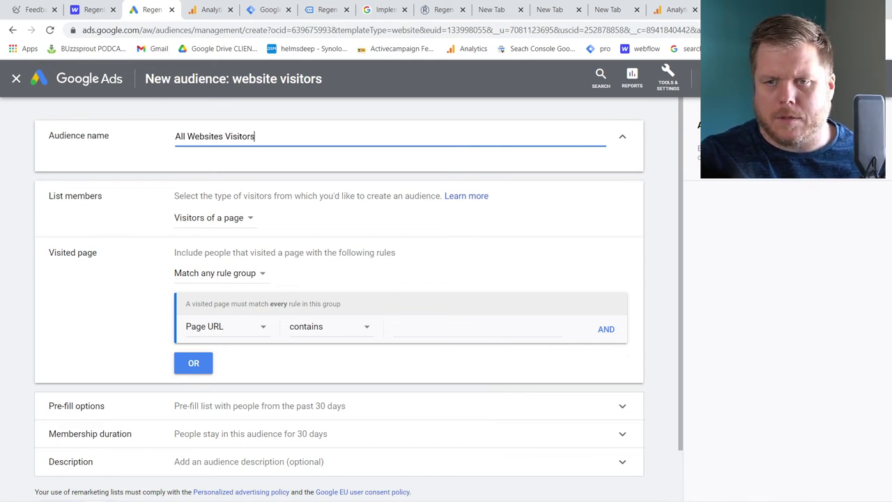
{"action": "left_click", "coordinate": [201, 220]}
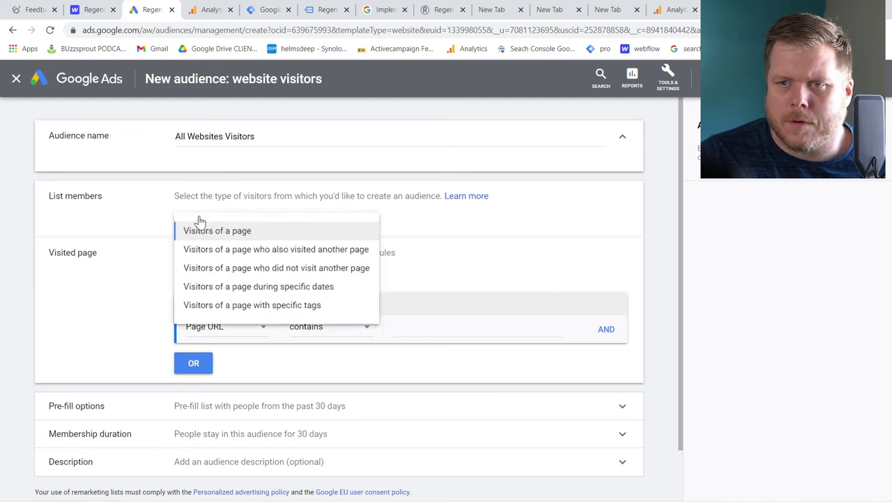
{"action": "left_click", "coordinate": [134, 217]}
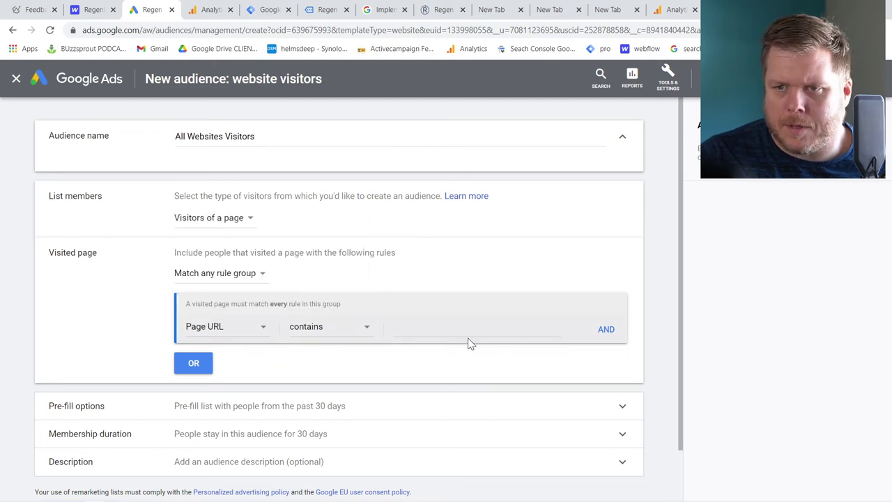
{"action": "left_click", "coordinate": [251, 281]}
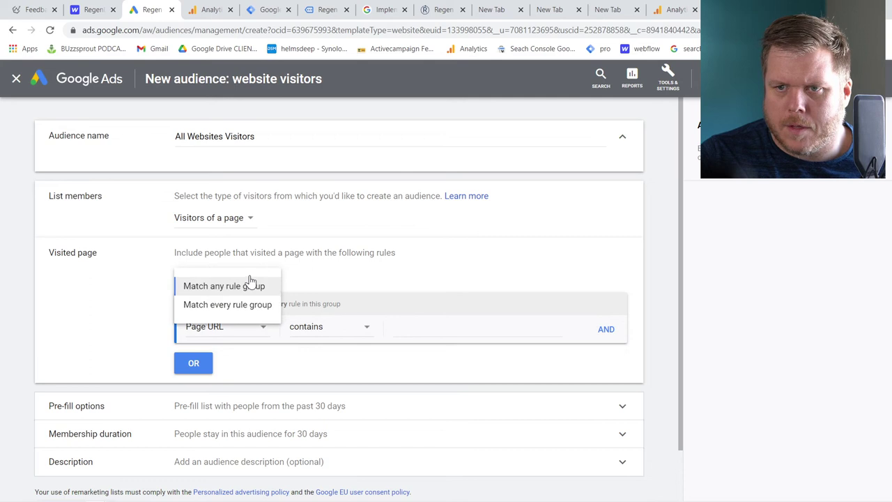
{"action": "left_click", "coordinate": [149, 264]}
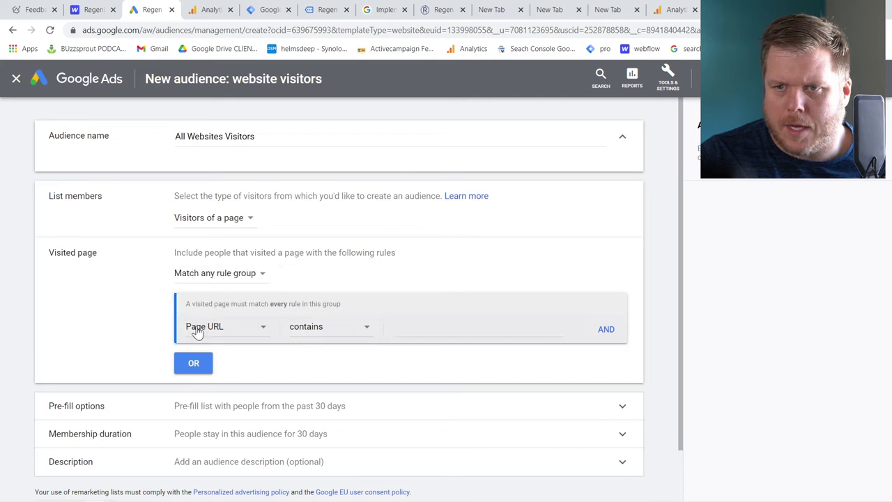
{"action": "left_click", "coordinate": [419, 328]}
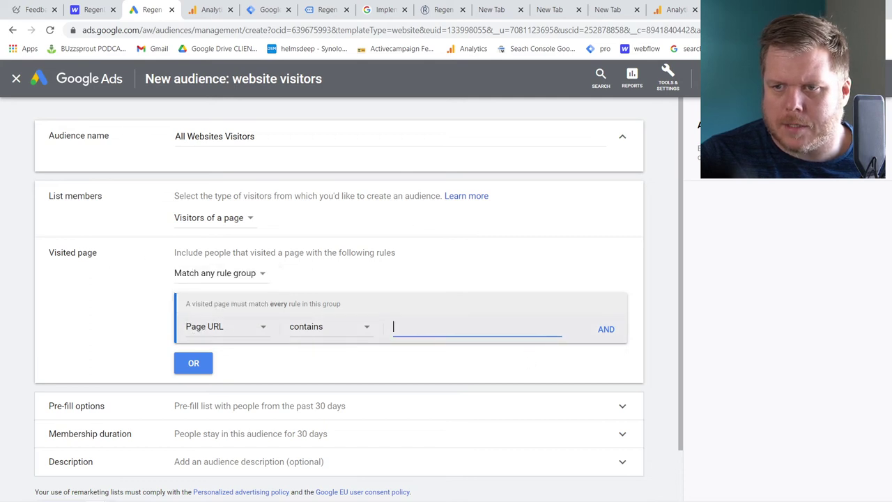
{"action": "left_click", "coordinate": [88, 12]}
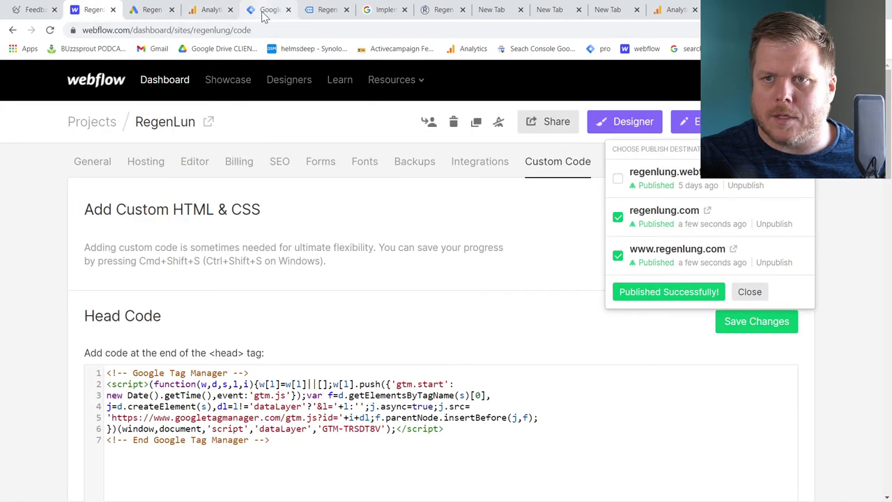
Load regenlung.com in the site tab and copy its address
{"action": "left_click", "coordinate": [324, 13]}
{"action": "left_click", "coordinate": [138, 30]}
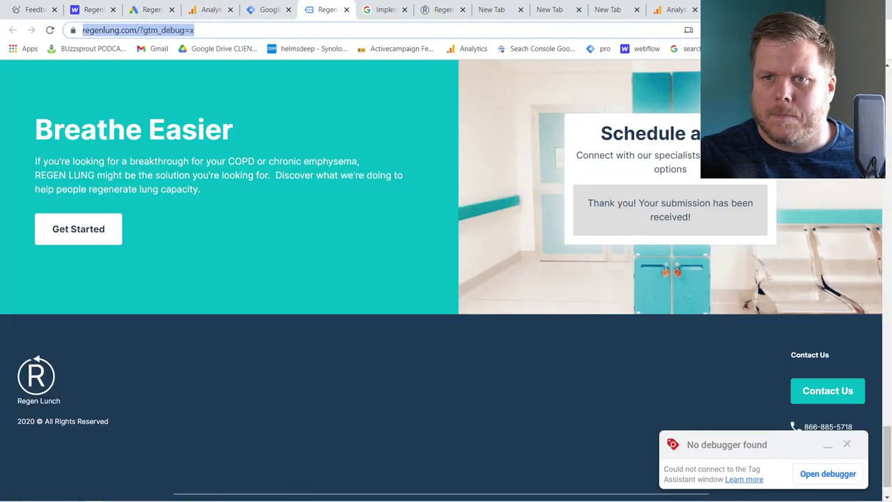
{"action": "type", "text": "regenl"}
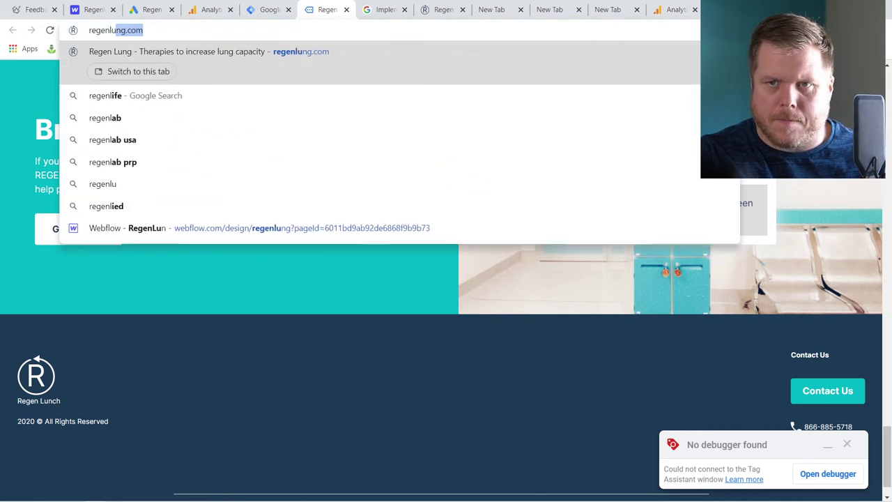
{"action": "key", "text": "Return"}
{"action": "left_click", "coordinate": [109, 30]}
{"action": "key", "text": "ctrl+c"}
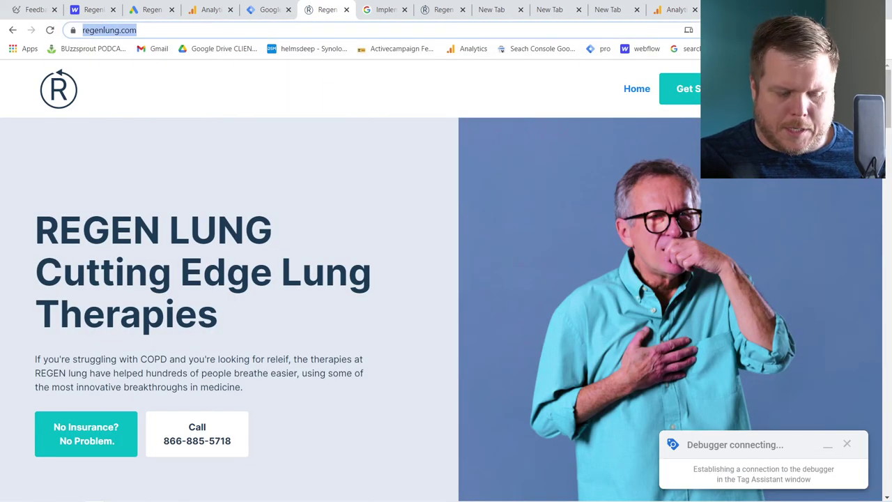
{"action": "left_click", "coordinate": [263, 10]}
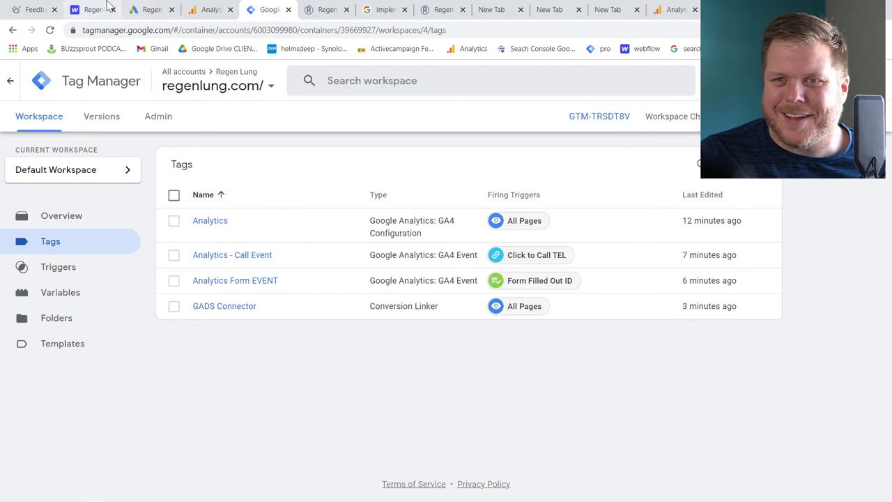
{"action": "left_click", "coordinate": [147, 10]}
Paste the address into Page URL contains, trim it to regenlung.com, and create the audience
{"action": "key", "text": "ctrl+v"}
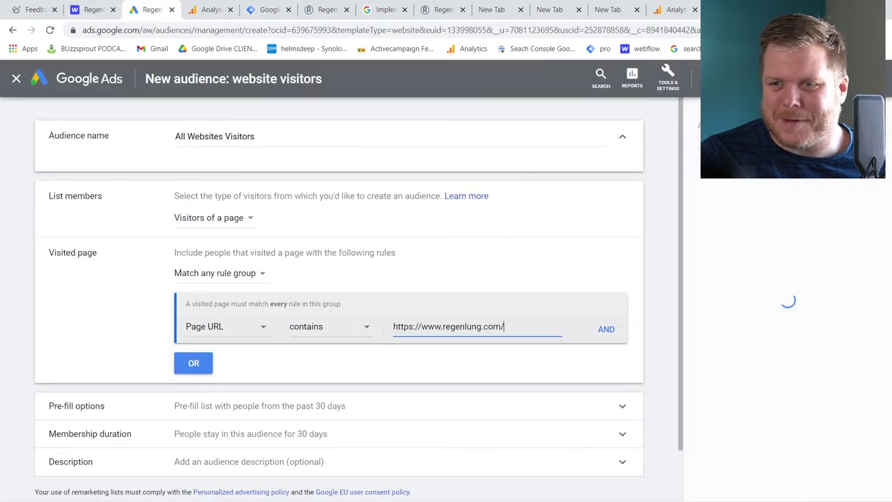
{"action": "left_click_drag", "start_coordinate": [422, 327], "coordinate": [393, 327]}
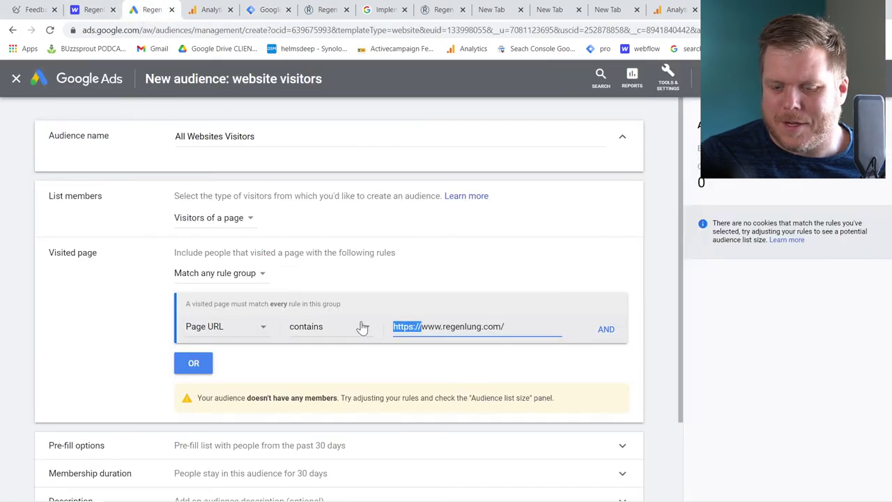
{"action": "key", "text": "Delete"}
{"action": "key", "text": "Delete"}
{"action": "key", "text": "Delete"}
{"action": "key", "text": "Delete"}
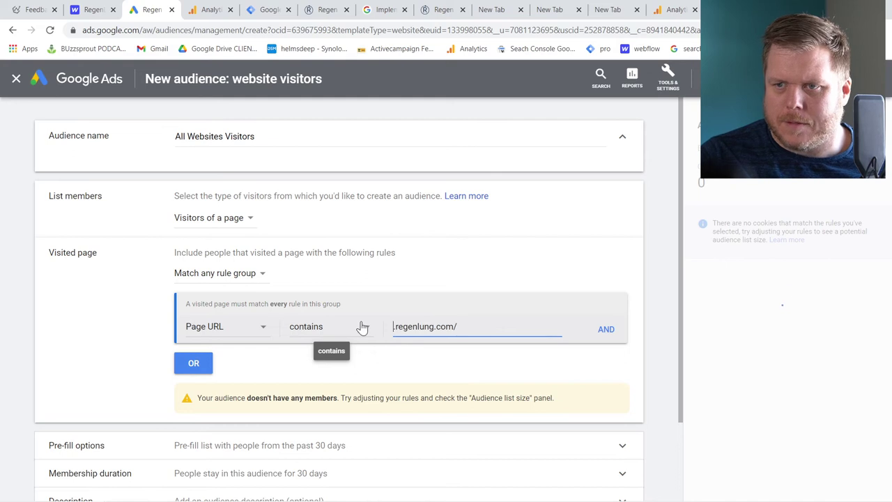
{"action": "key", "text": "Delete"}
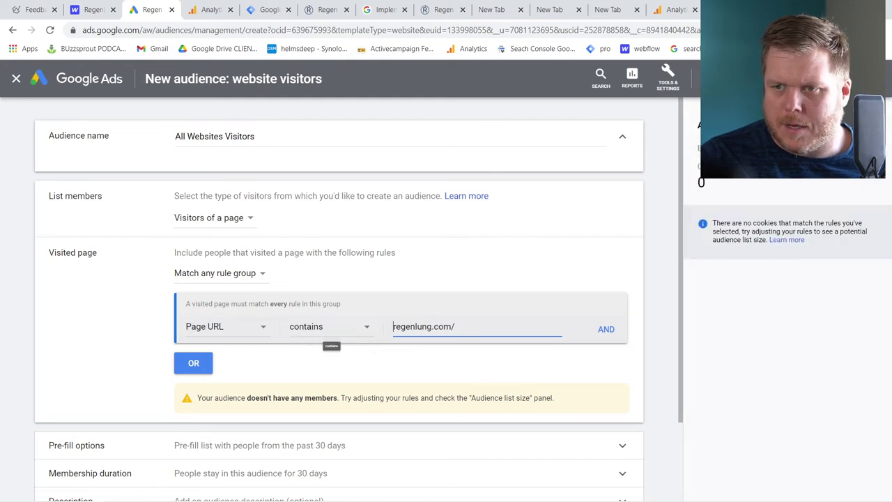
{"action": "left_click", "coordinate": [455, 326]}
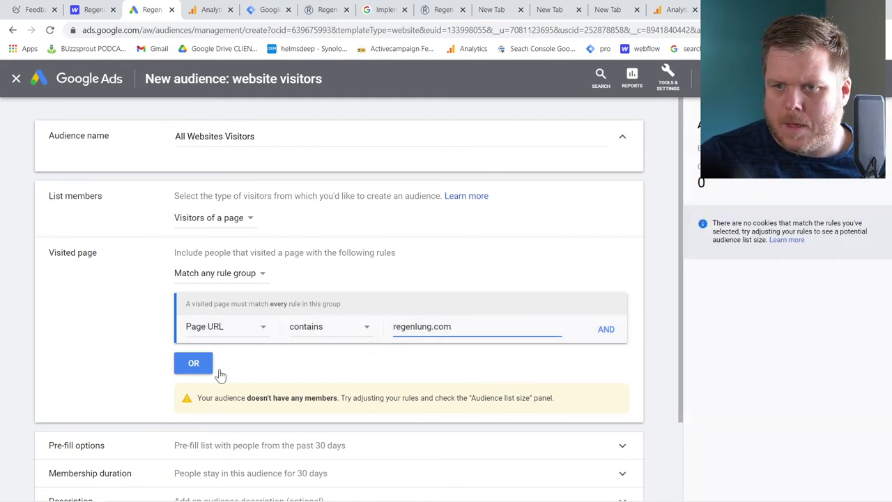
{"action": "scroll", "coordinate": [319, 373], "scroll_direction": "down", "scroll_amount": 3}
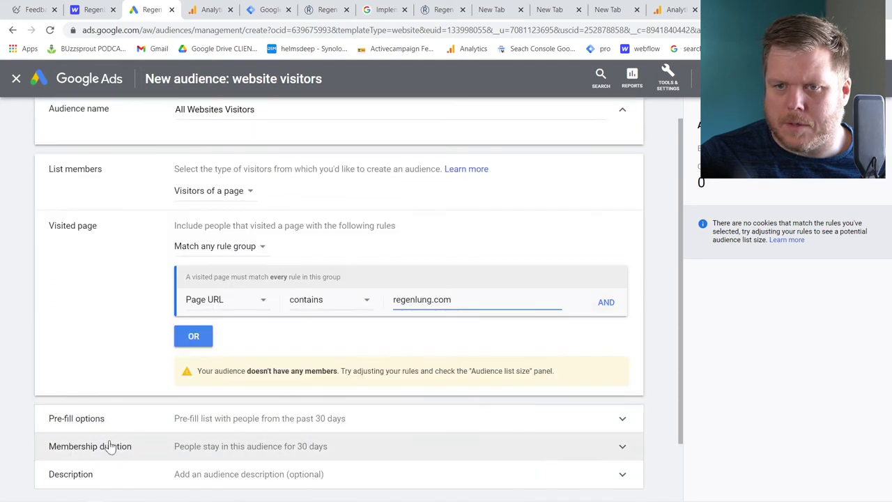
{"action": "left_click", "coordinate": [90, 453]}
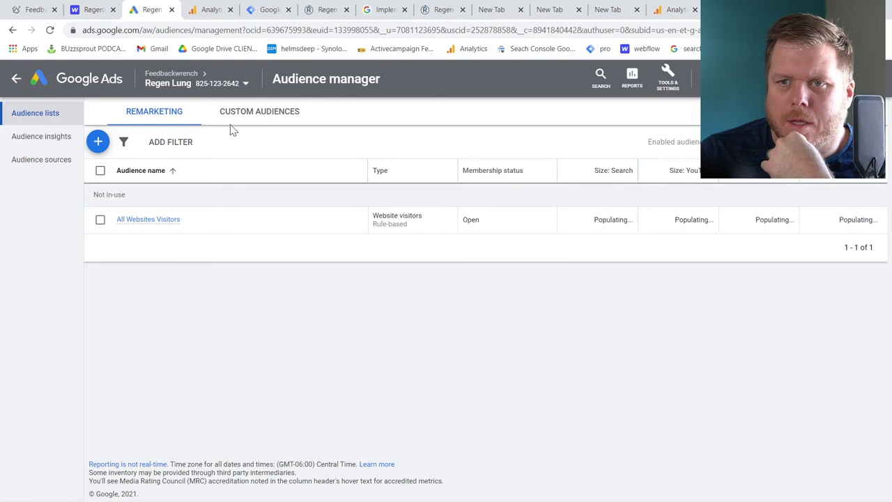
Check the GA4 and Firebase audience source details, then return to the Analytics property Admin
{"action": "left_click", "coordinate": [49, 161]}
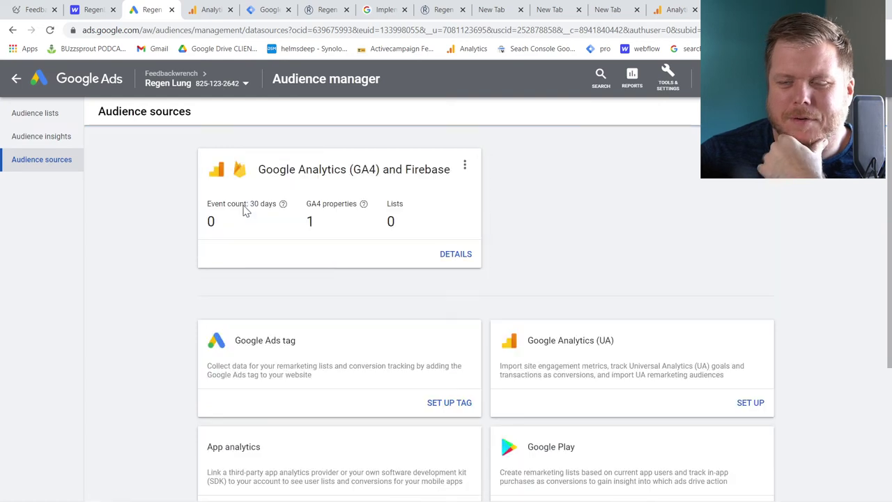
{"action": "left_click", "coordinate": [468, 259]}
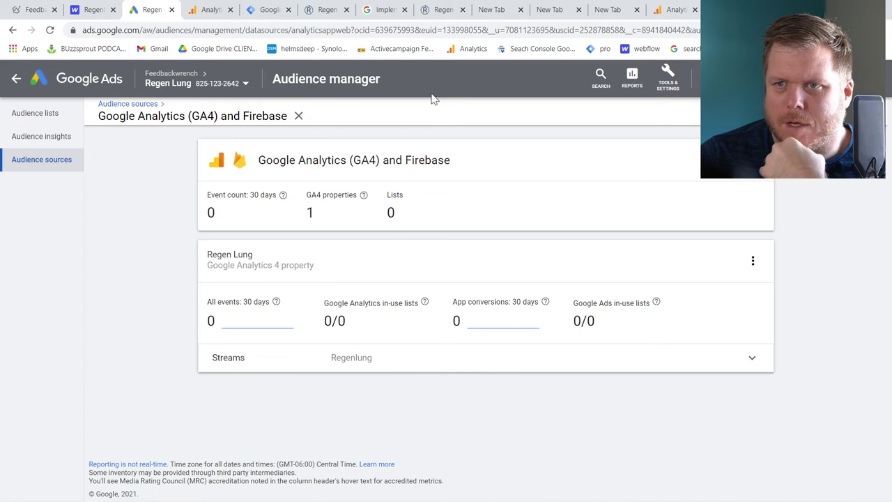
{"action": "left_click", "coordinate": [212, 10]}
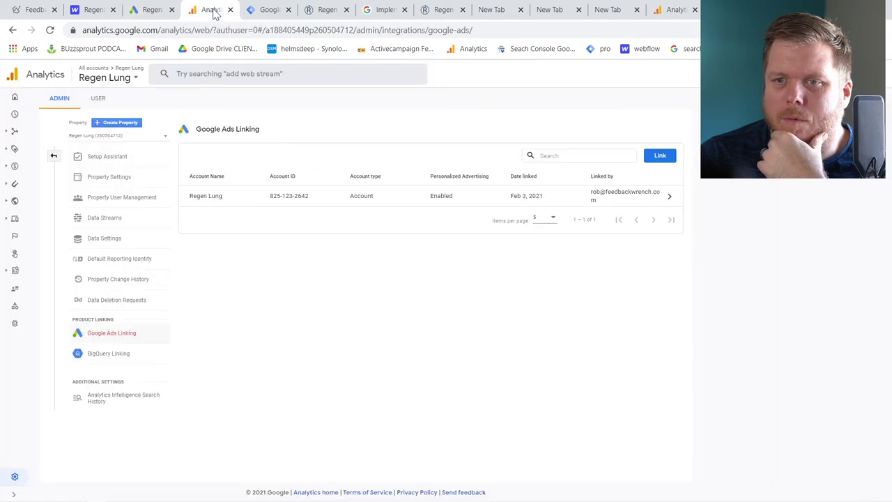
{"action": "left_click", "coordinate": [53, 159]}
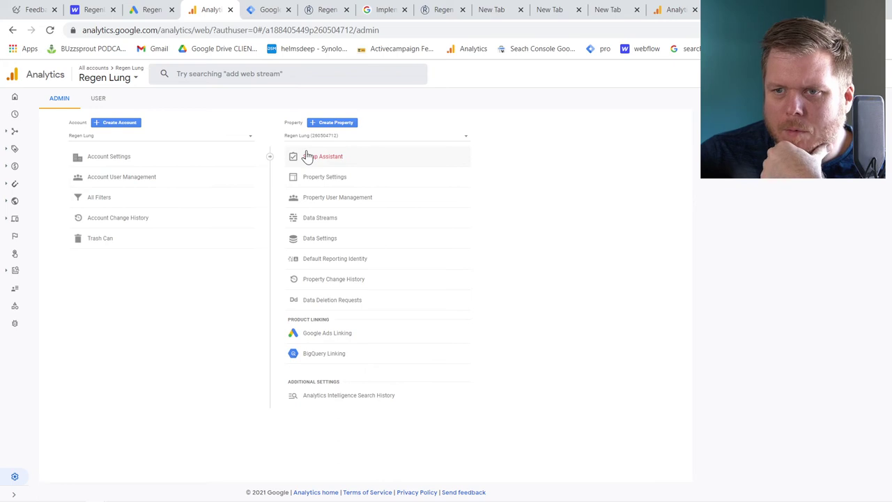
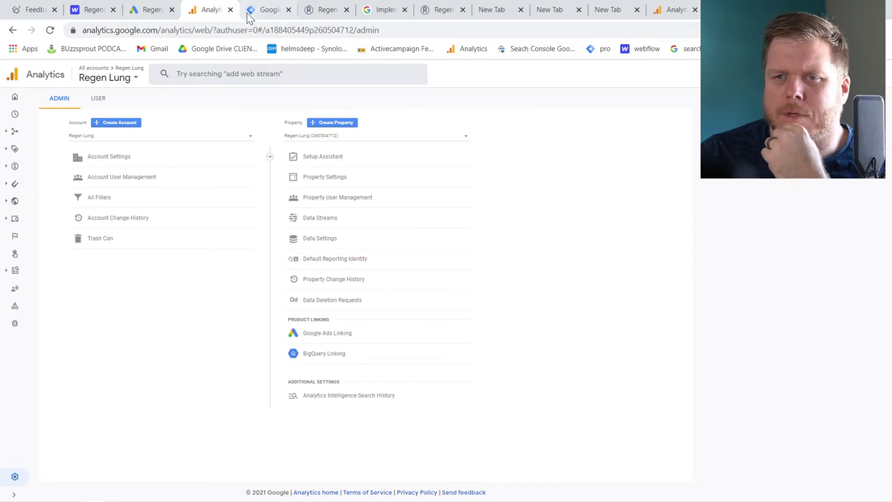
In Google Ads, go from All campaigns to the Conversions page under Tools & Settings
{"action": "left_click", "coordinate": [159, 14]}
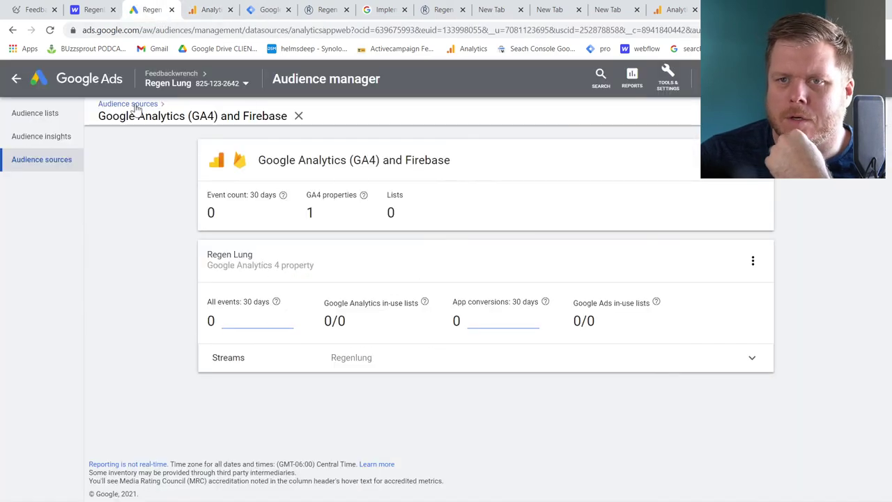
{"action": "left_click", "coordinate": [14, 82]}
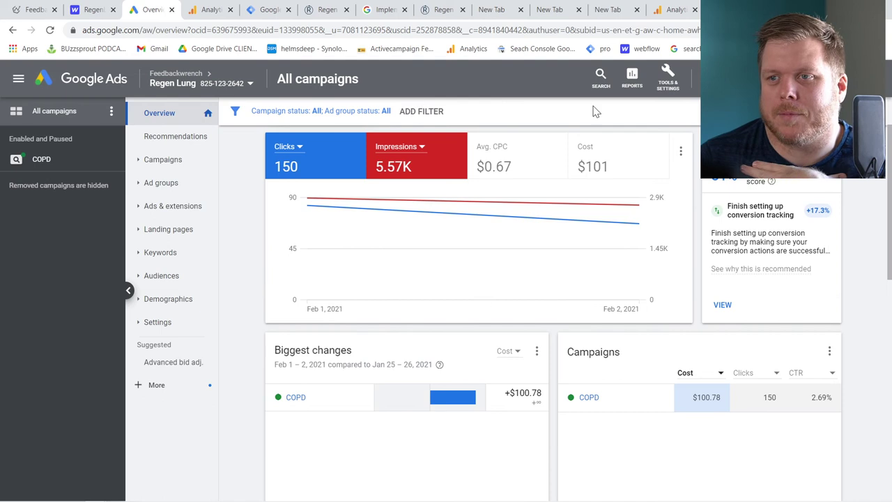
{"action": "left_click", "coordinate": [664, 93]}
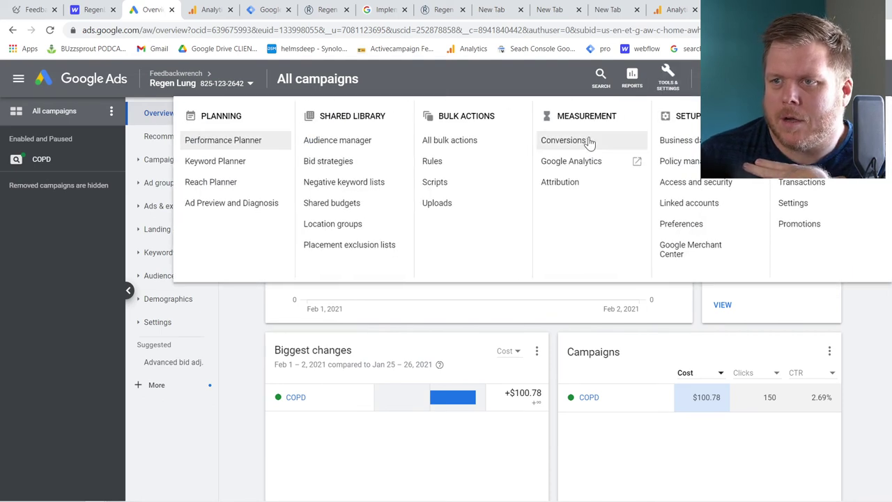
{"action": "left_click", "coordinate": [587, 144]}
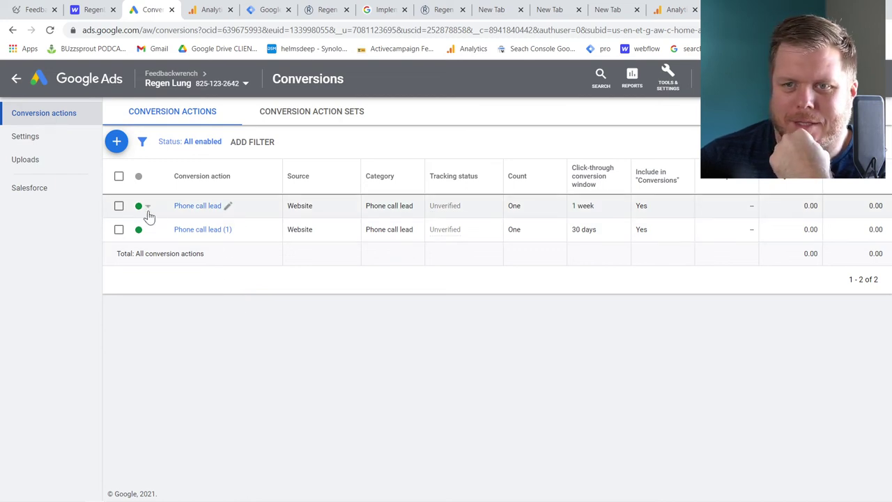
Set both Phone call lead conversion actions to Removed
{"action": "left_click", "coordinate": [148, 208]}
{"action": "left_click", "coordinate": [165, 231]}
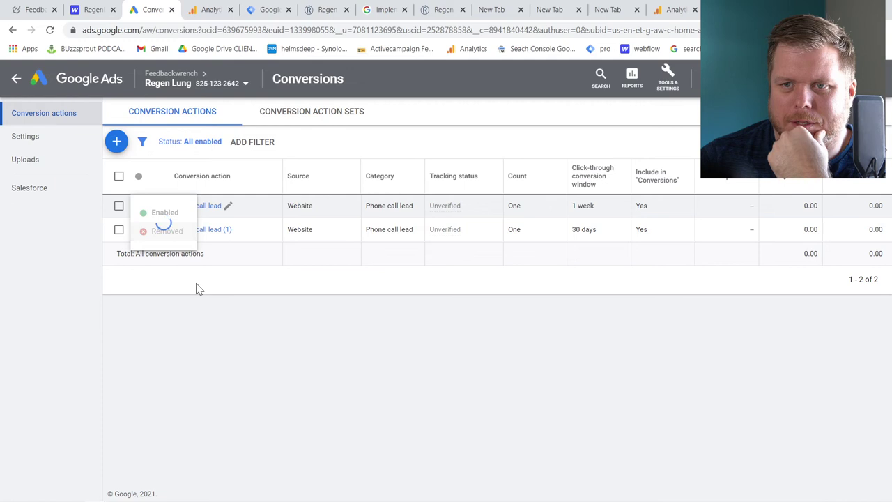
{"action": "left_click", "coordinate": [150, 233]}
{"action": "left_click", "coordinate": [161, 255]}
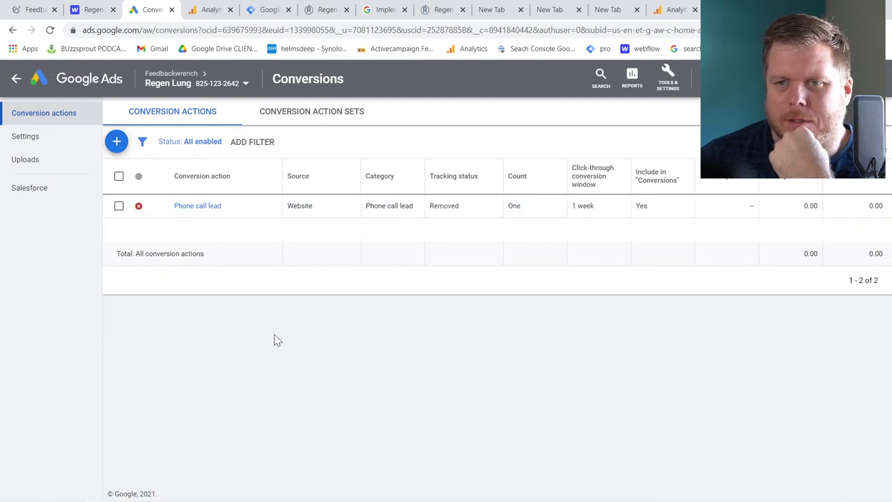
Start a Website conversion action in the Contact category, named Click to Phone Call, with no value
{"action": "left_click", "coordinate": [117, 142]}
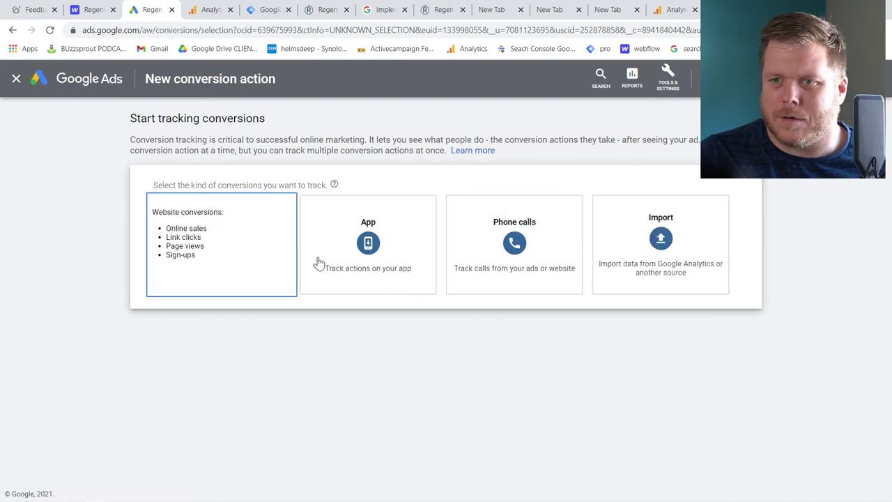
{"action": "left_click", "coordinate": [249, 248]}
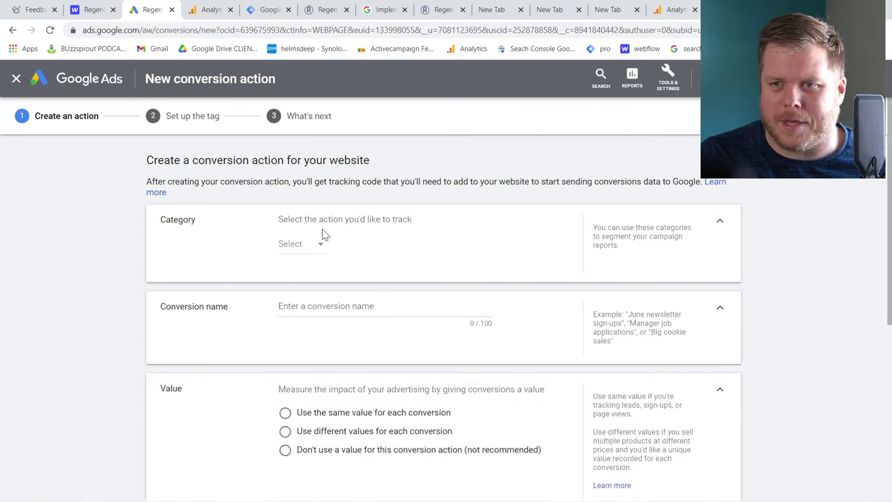
{"action": "left_click", "coordinate": [305, 252]}
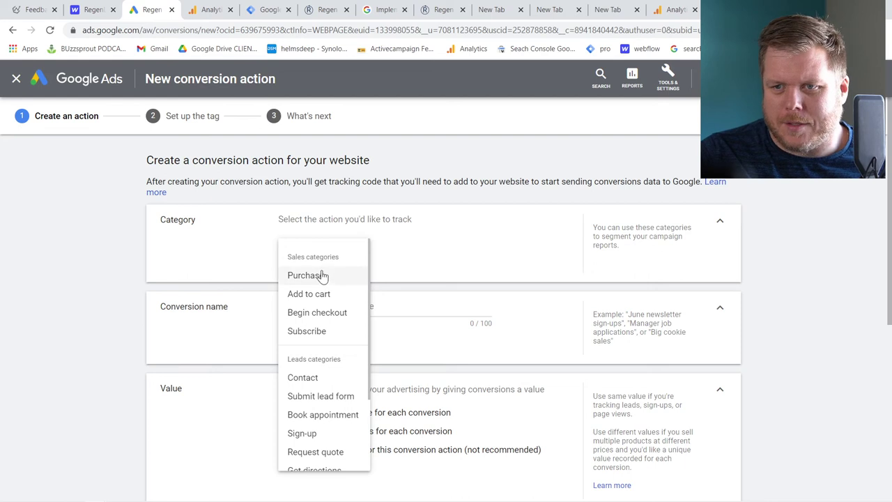
{"action": "left_click", "coordinate": [235, 239]}
{"action": "left_click", "coordinate": [306, 246]}
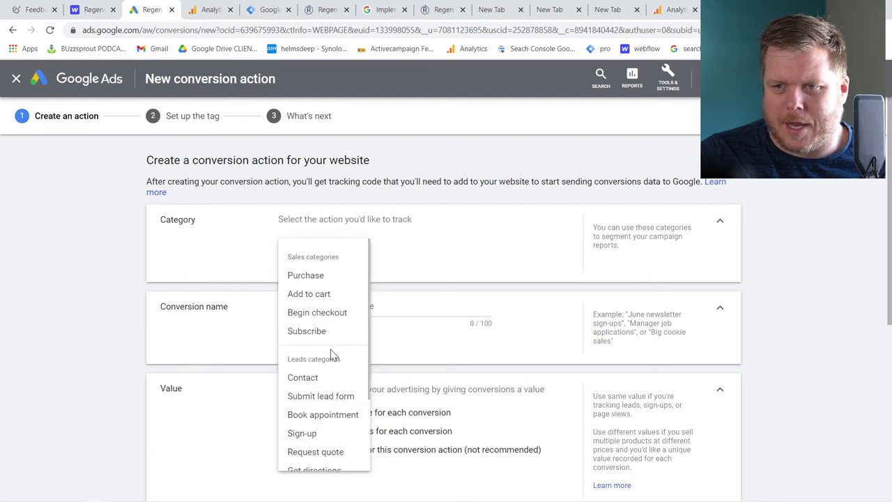
{"action": "scroll", "coordinate": [328, 320], "scroll_direction": "down", "scroll_amount": 3}
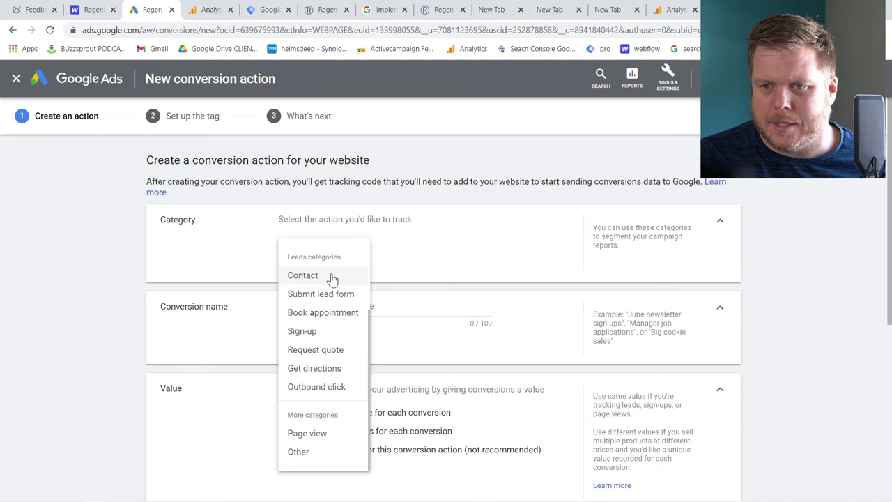
{"action": "left_click", "coordinate": [333, 279]}
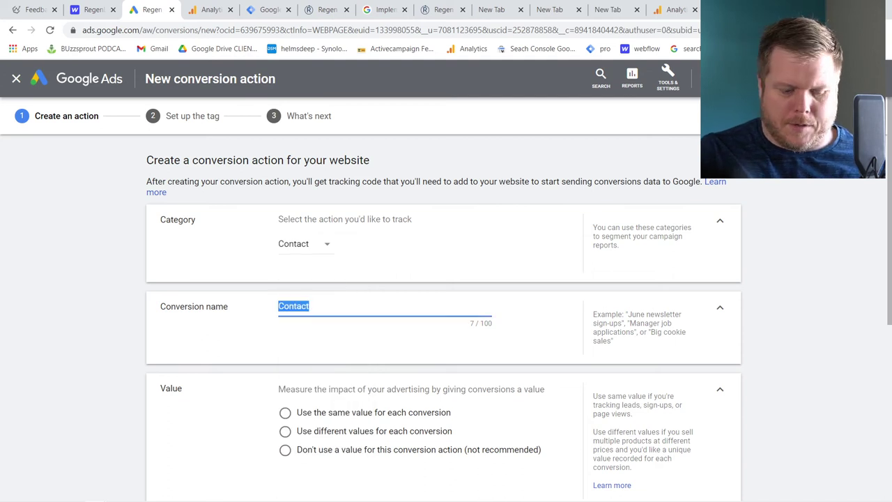
{"action": "type", "text": "Cal"}
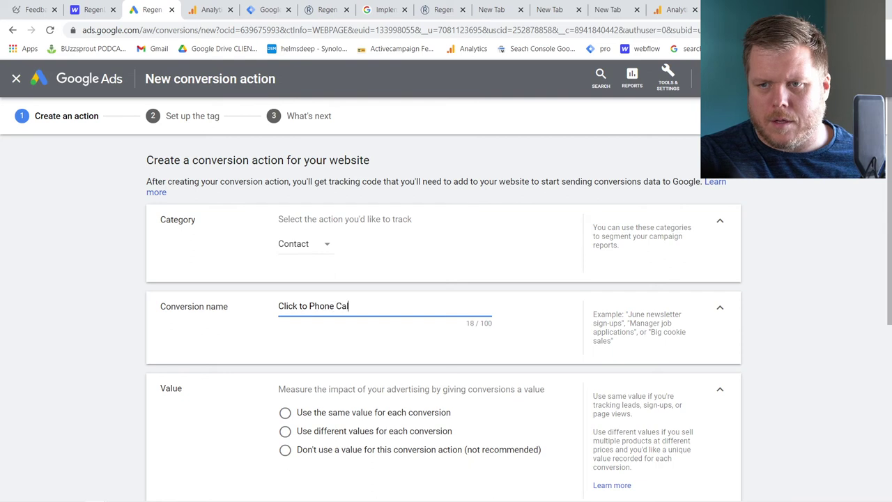
{"action": "left_click", "coordinate": [343, 457]}
Create the action, choose Google Tag Manager setup, and copy its Conversion ID
{"action": "scroll", "coordinate": [343, 419], "scroll_direction": "down", "scroll_amount": 4}
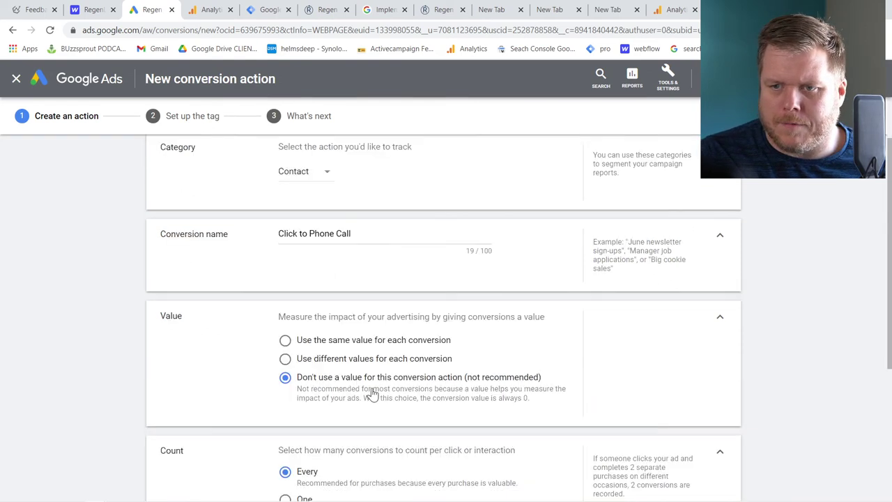
{"action": "scroll", "coordinate": [279, 352], "scroll_direction": "up", "scroll_amount": 1}
{"action": "scroll", "coordinate": [279, 376], "scroll_direction": "down", "scroll_amount": 2}
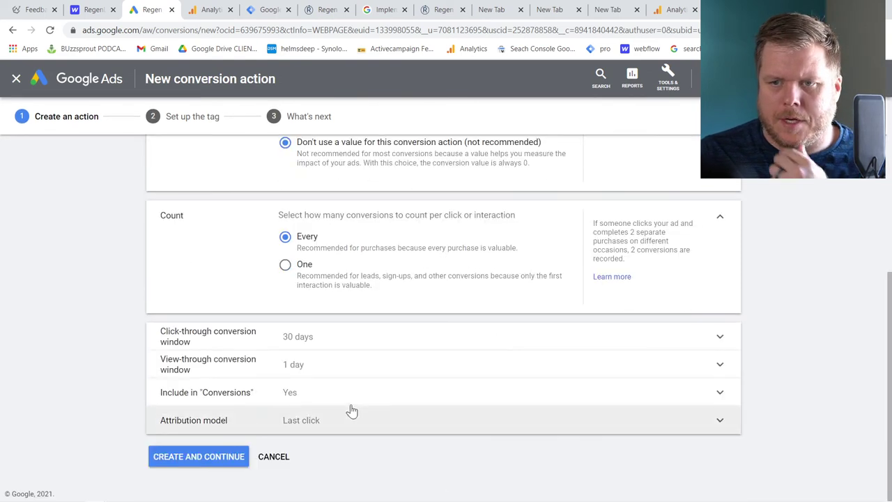
{"action": "scroll", "coordinate": [237, 362], "scroll_direction": "up", "scroll_amount": 1}
{"action": "scroll", "coordinate": [252, 391], "scroll_direction": "down", "scroll_amount": 1}
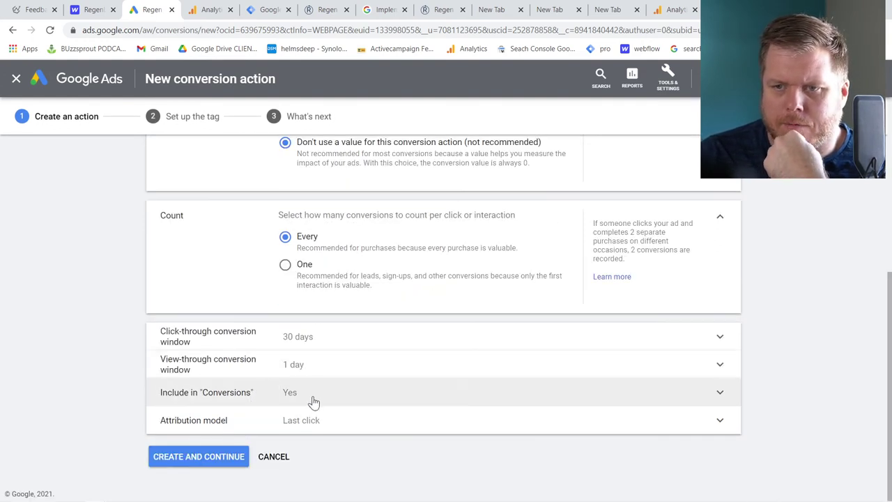
{"action": "left_click", "coordinate": [223, 460]}
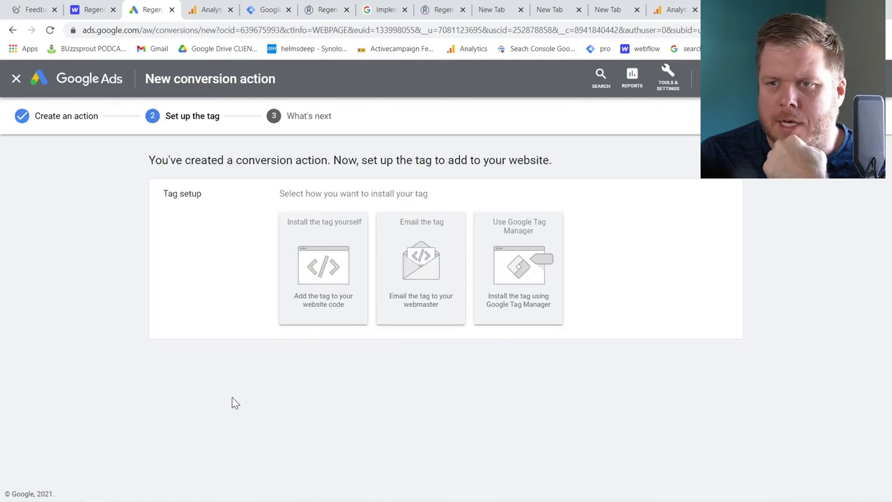
{"action": "left_click", "coordinate": [509, 262]}
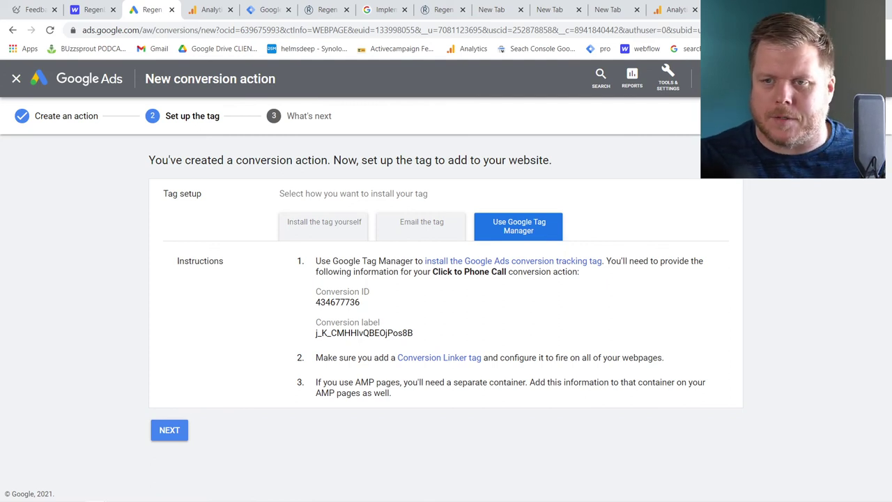
{"action": "double_click", "coordinate": [337, 302]}
{"action": "key", "text": "ctrl+c"}
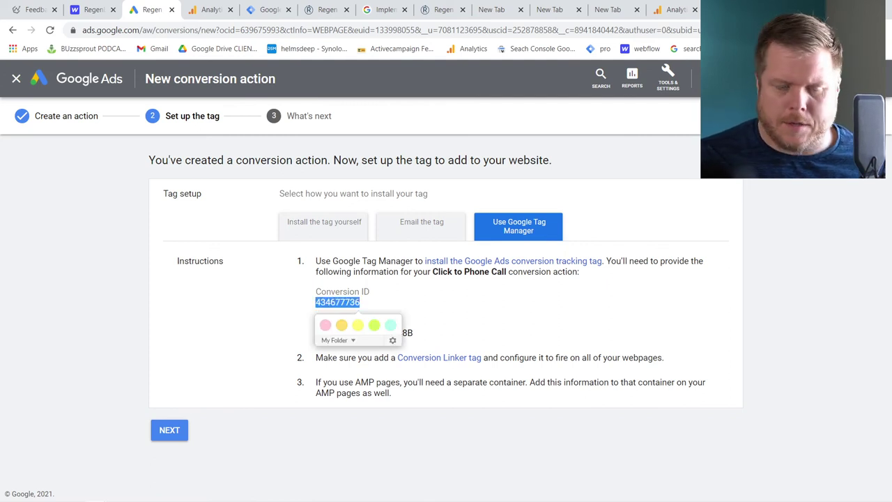
{"action": "left_click", "coordinate": [269, 10]}
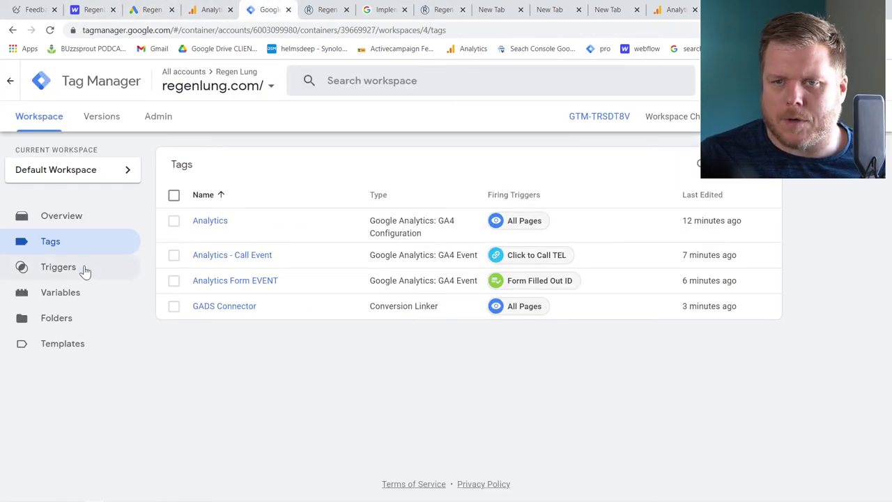
Create a Google Ads Conversion Tracking tag 'Gads - Call Click Conversion' with the pasted Conversion ID
{"action": "left_click", "coordinate": [760, 164]}
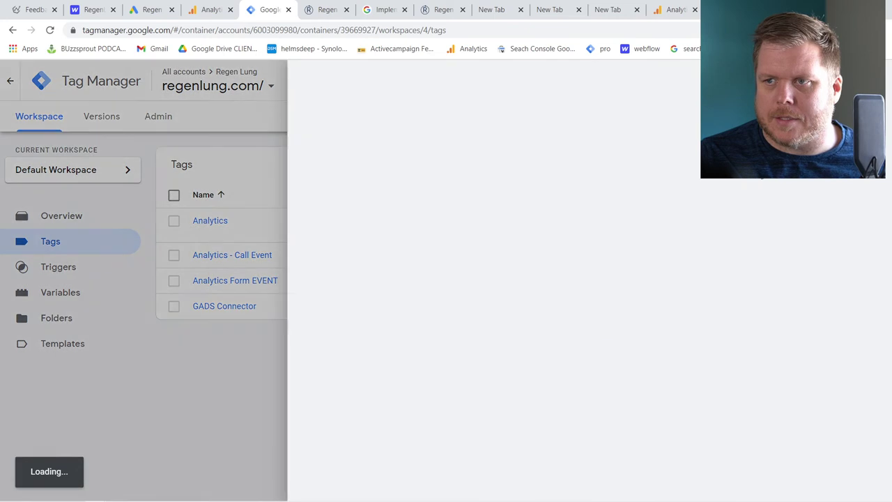
{"action": "left_click", "coordinate": [241, 80]}
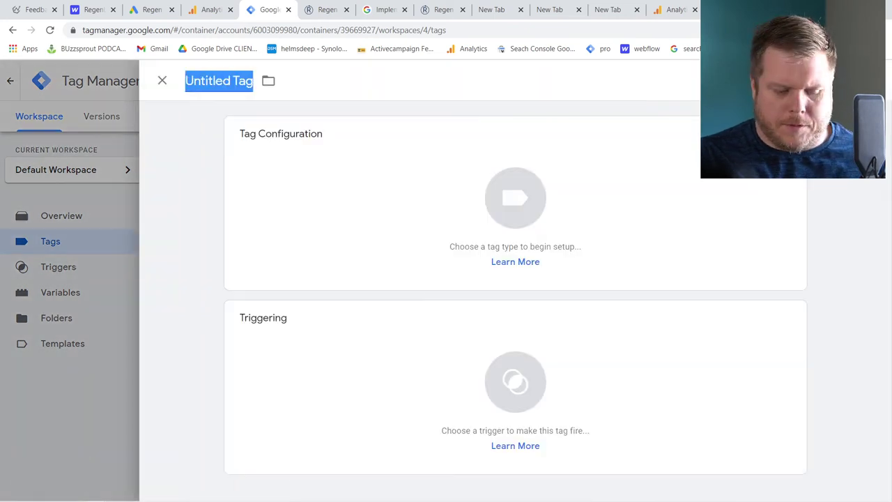
{"action": "type", "text": "Gads - Call Clic"}
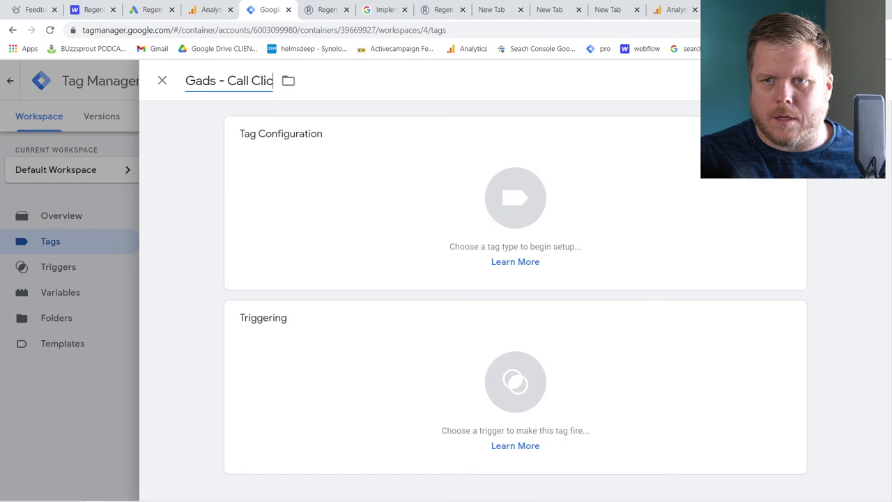
{"action": "type", "text": "k Conversion"}
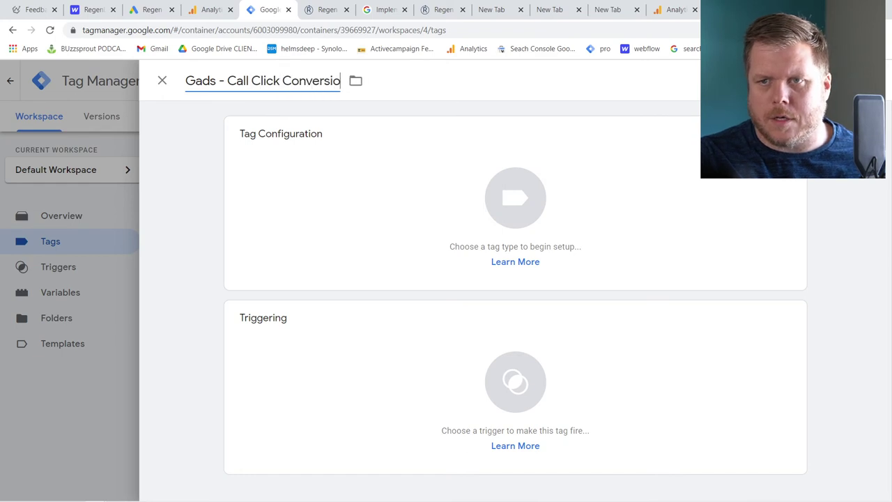
{"action": "left_click", "coordinate": [345, 179]}
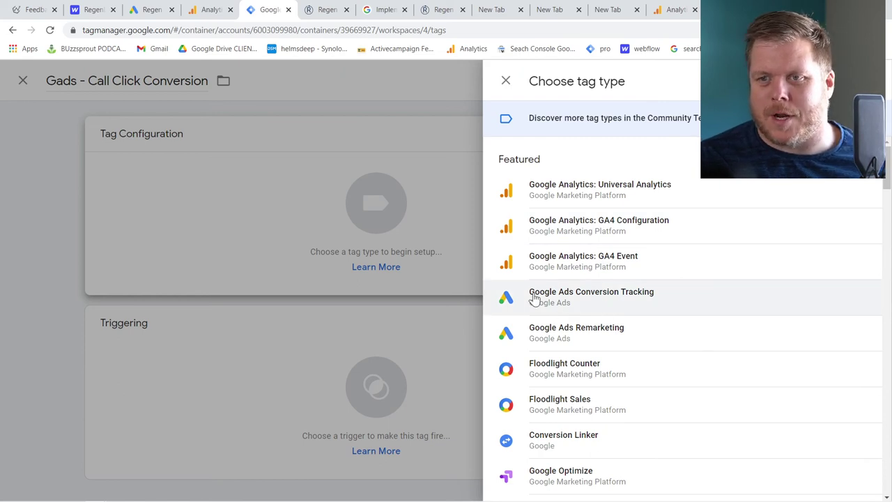
{"action": "left_click", "coordinate": [553, 302]}
{"action": "left_click", "coordinate": [308, 262]}
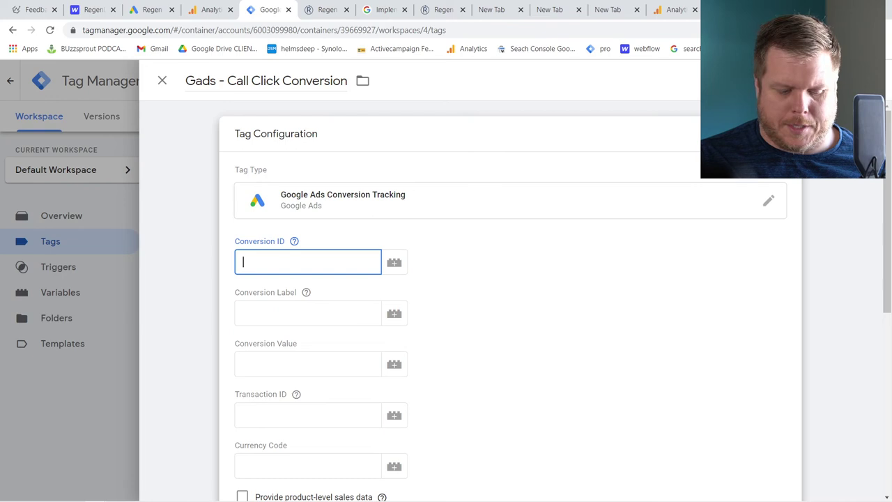
{"action": "key", "text": "ctrl+v"}
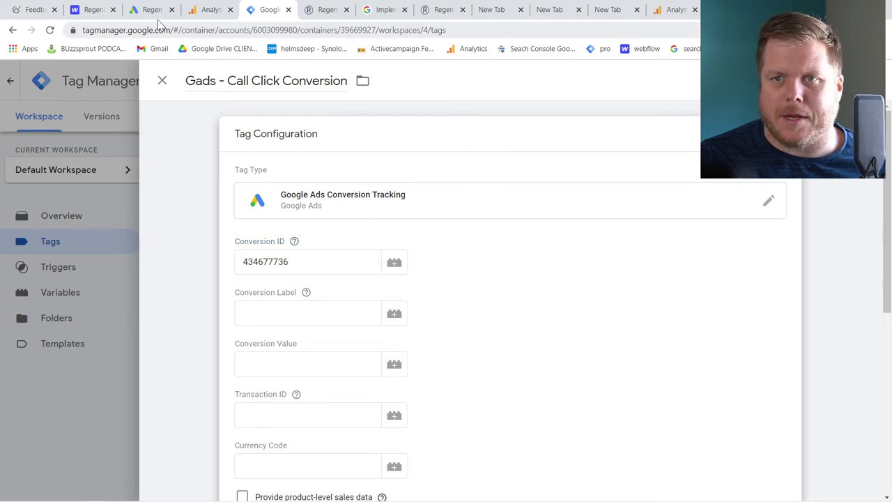
Paste the Conversion Label from Google Ads, set the Click to Call TEL trigger, and save
{"action": "left_click", "coordinate": [150, 10]}
{"action": "double_click", "coordinate": [364, 333]}
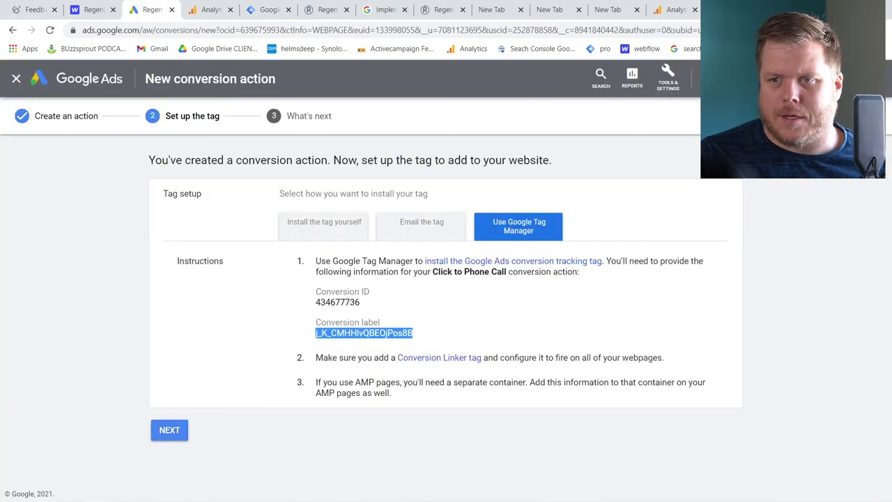
{"action": "left_click", "coordinate": [269, 9]}
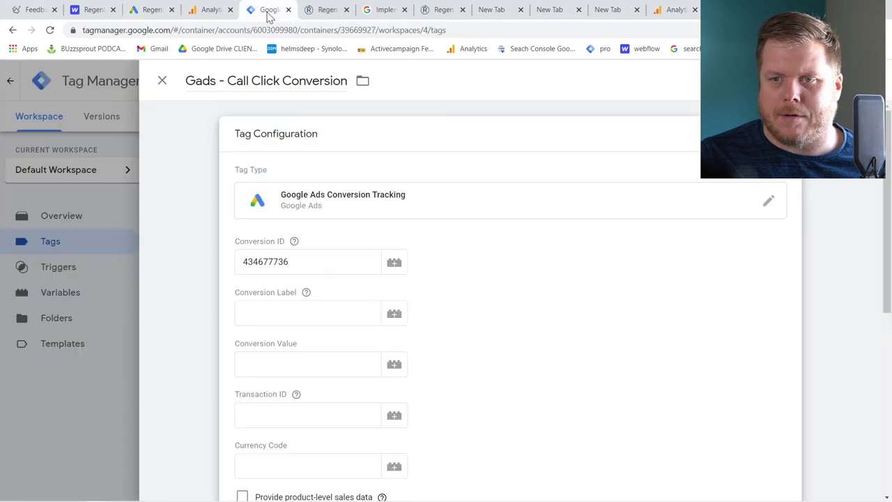
{"action": "left_click", "coordinate": [307, 313]}
{"action": "key", "text": "ctrl+v"}
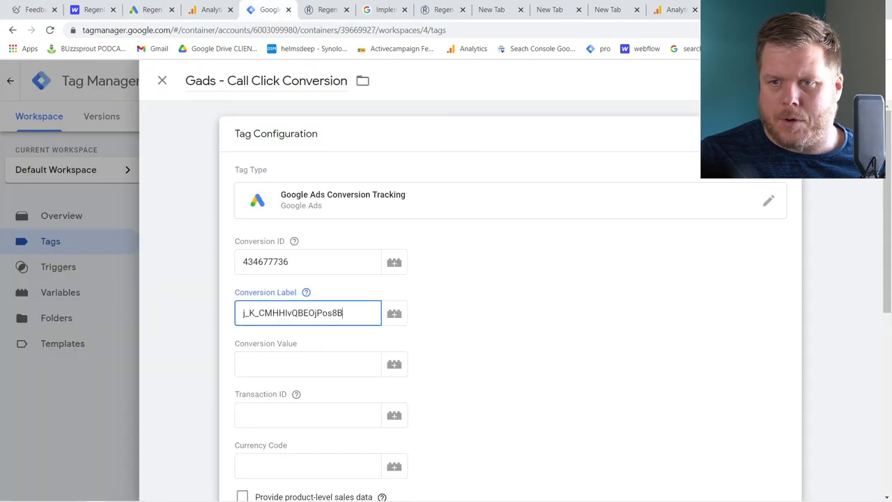
{"action": "scroll", "coordinate": [509, 300], "scroll_direction": "down", "scroll_amount": 4}
{"action": "left_click", "coordinate": [308, 412]}
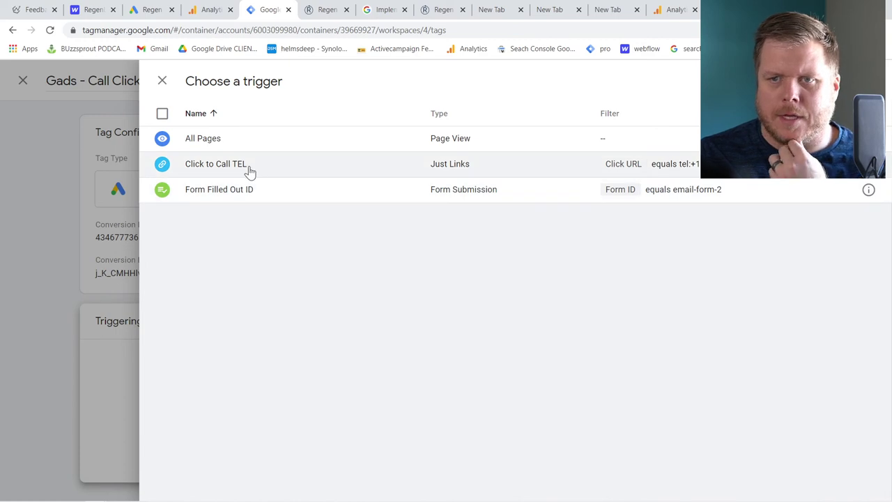
{"action": "left_click", "coordinate": [250, 165]}
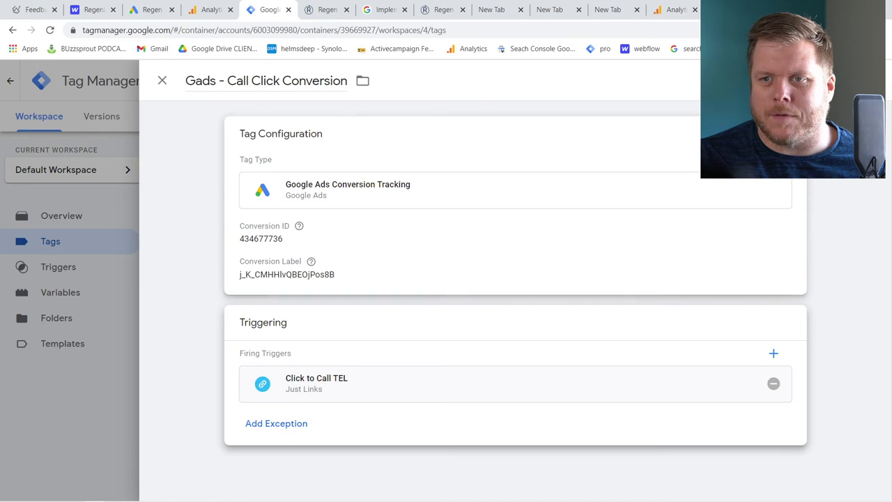
{"action": "left_click", "coordinate": [850, 81]}
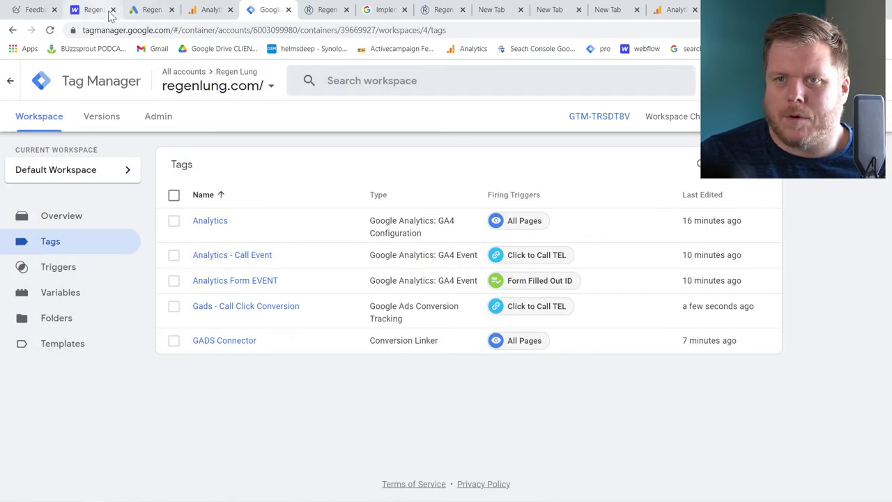
Finish the Click to Phone Call conversion setup in Google Ads
{"action": "left_click", "coordinate": [149, 13]}
{"action": "left_click", "coordinate": [170, 434]}
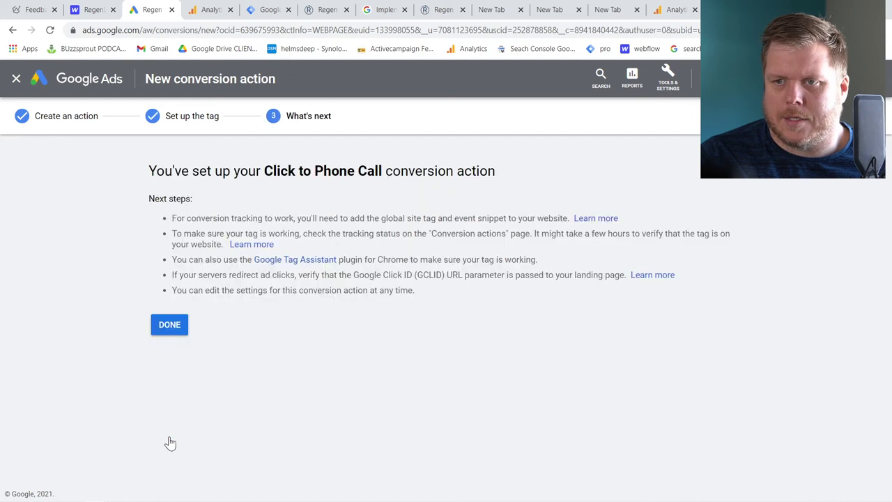
{"action": "left_click", "coordinate": [165, 328]}
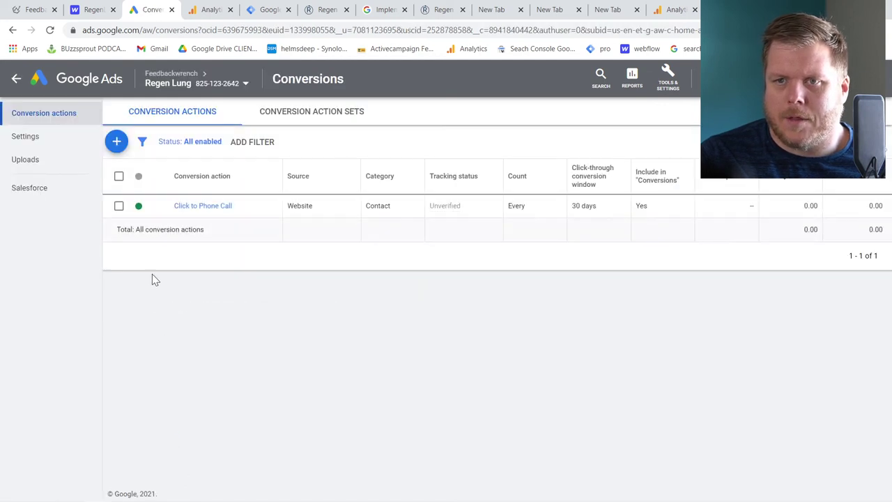
Start a Website Contact conversion action named Form Submitted fw with no value
{"action": "left_click", "coordinate": [117, 143]}
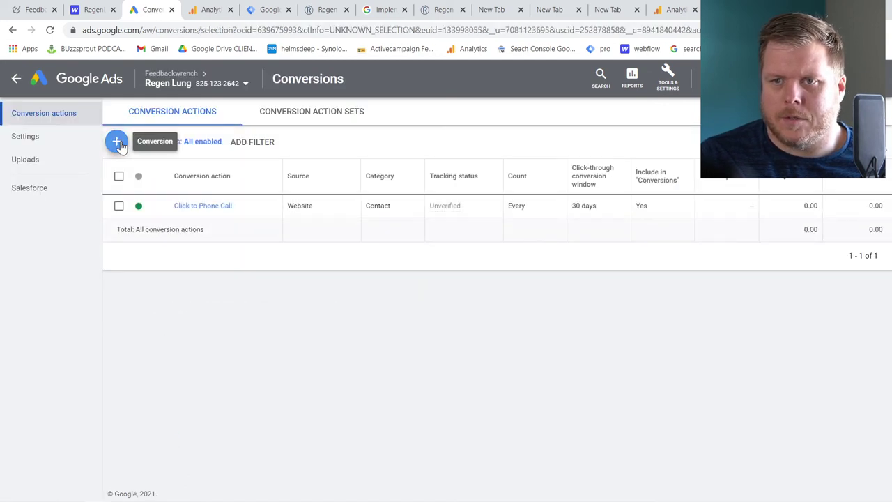
{"action": "left_click", "coordinate": [230, 251]}
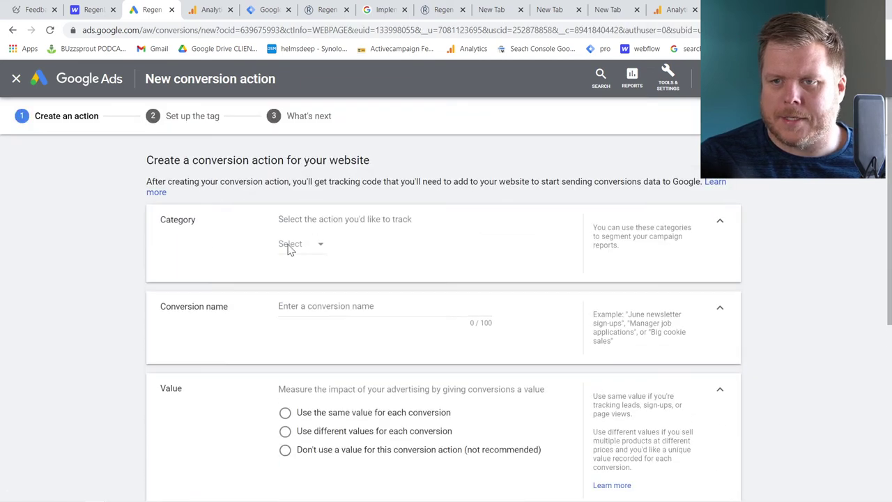
{"action": "left_click", "coordinate": [313, 247]}
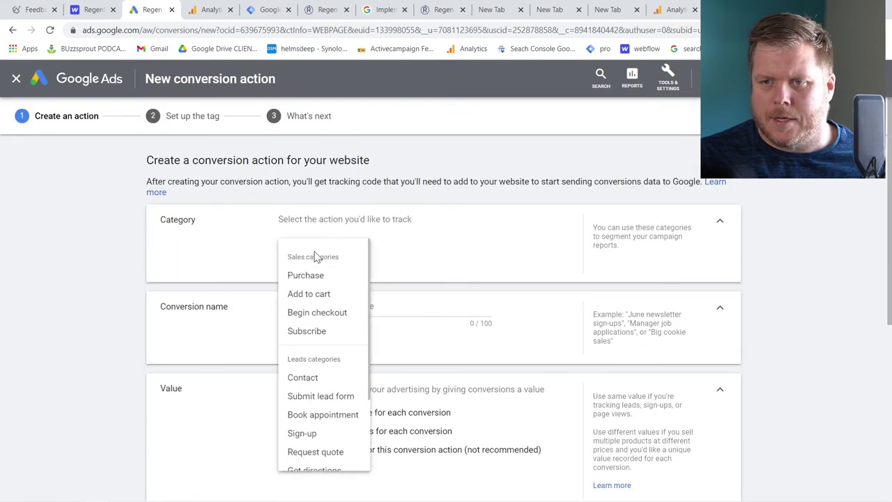
{"action": "left_click", "coordinate": [333, 377]}
{"action": "left_click", "coordinate": [296, 307]}
{"action": "double_click", "coordinate": [296, 307]}
{"action": "type", "text": "Form Submitted fw"}
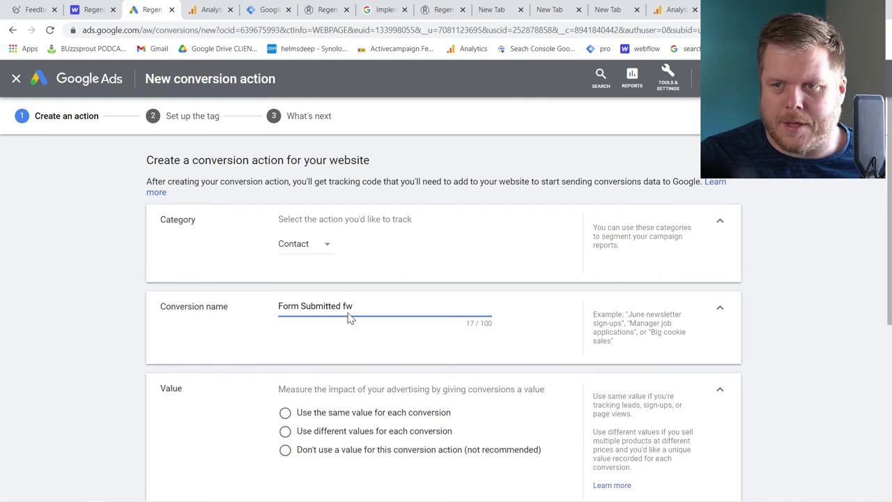
{"action": "scroll", "coordinate": [348, 315], "scroll_direction": "down", "scroll_amount": 2}
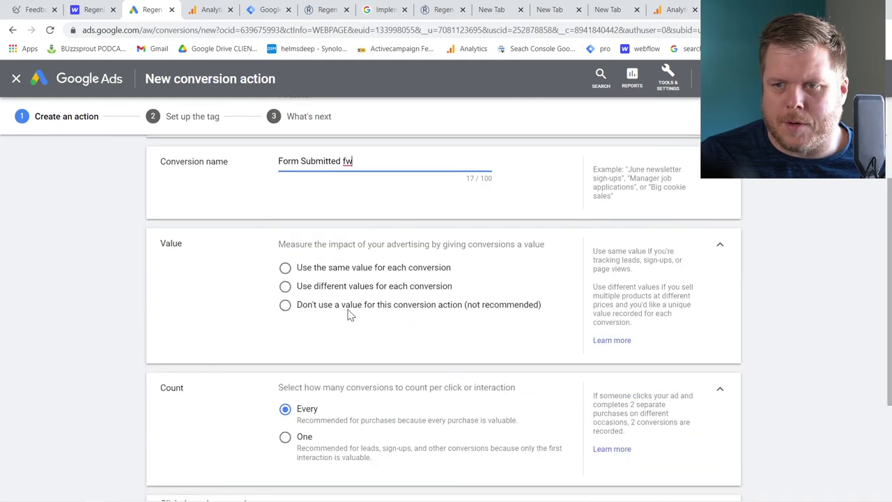
{"action": "left_click", "coordinate": [317, 307]}
Create it, choose Google Tag Manager setup, and copy the Conversion ID
{"action": "scroll", "coordinate": [323, 320], "scroll_direction": "down", "scroll_amount": 1}
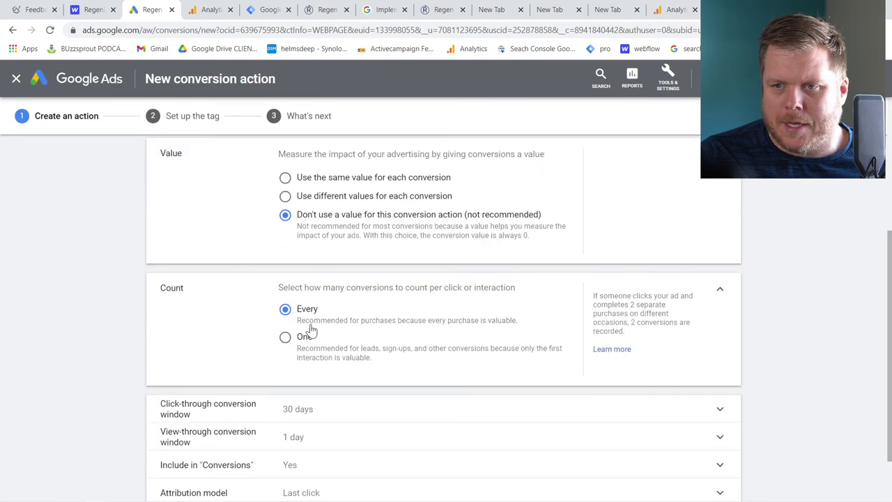
{"action": "scroll", "coordinate": [306, 318], "scroll_direction": "down", "scroll_amount": 1}
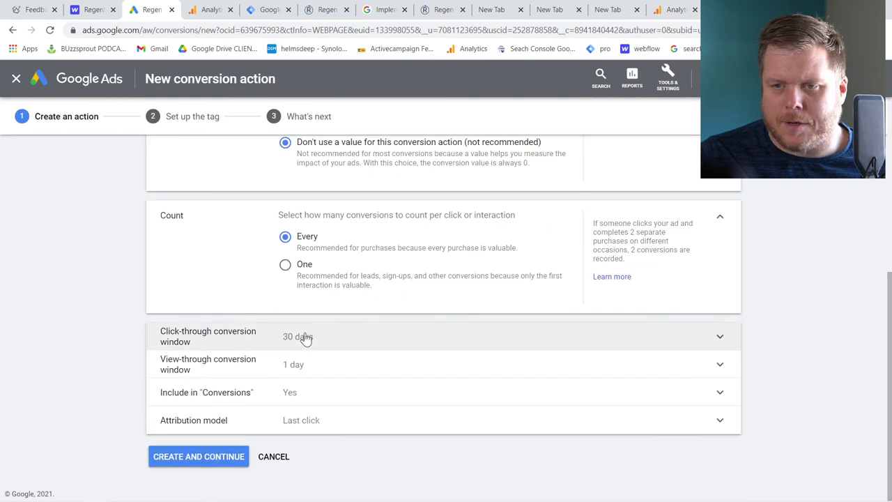
{"action": "left_click", "coordinate": [216, 460]}
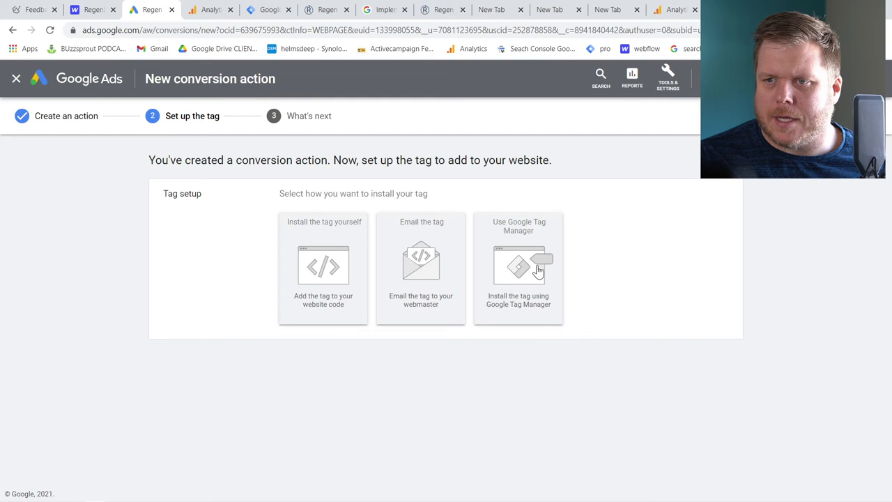
{"action": "left_click", "coordinate": [539, 271]}
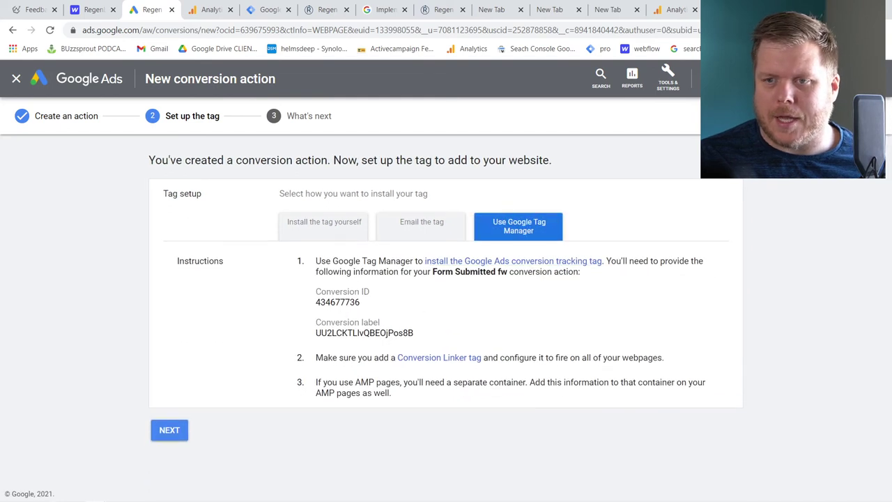
{"action": "double_click", "coordinate": [338, 301]}
{"action": "key", "text": "ctrl+c"}
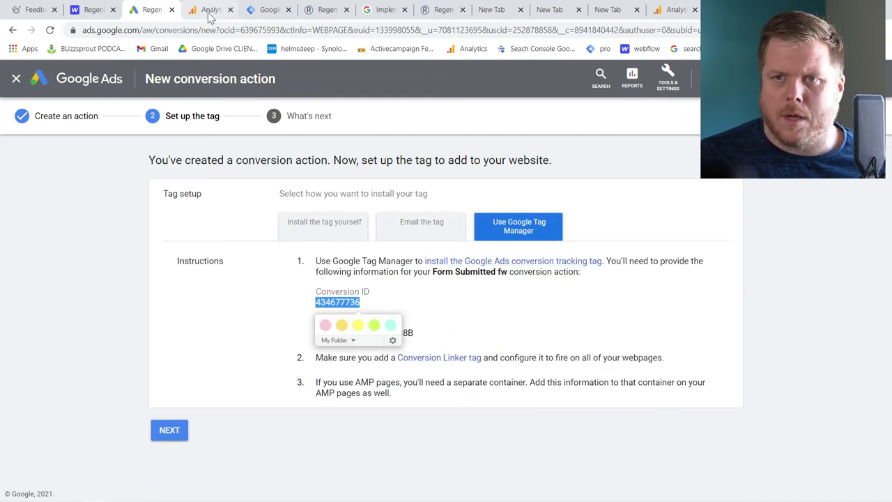
{"action": "left_click", "coordinate": [258, 14]}
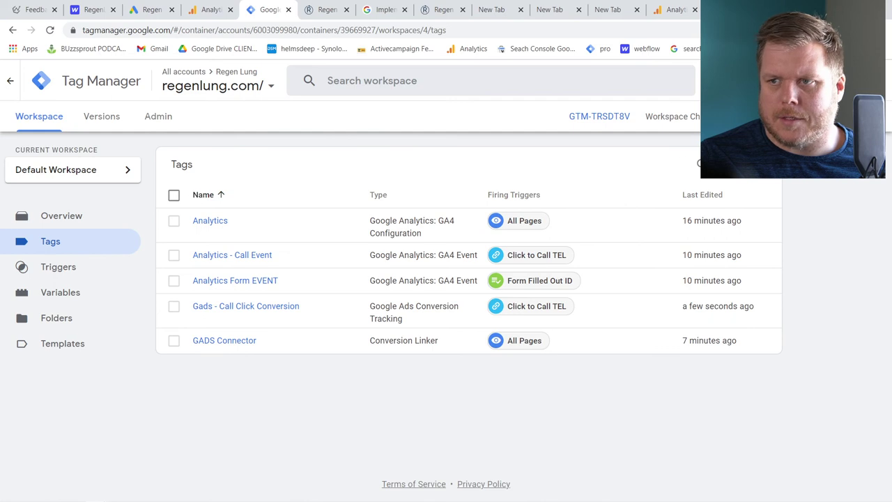
Create a Google Ads Conversion Tracking tag 'GADS Form filled' with the pasted Conversion ID
{"action": "left_click", "coordinate": [725, 164]}
{"action": "left_click", "coordinate": [216, 80]}
{"action": "type", "text": "GADS Form filled"}
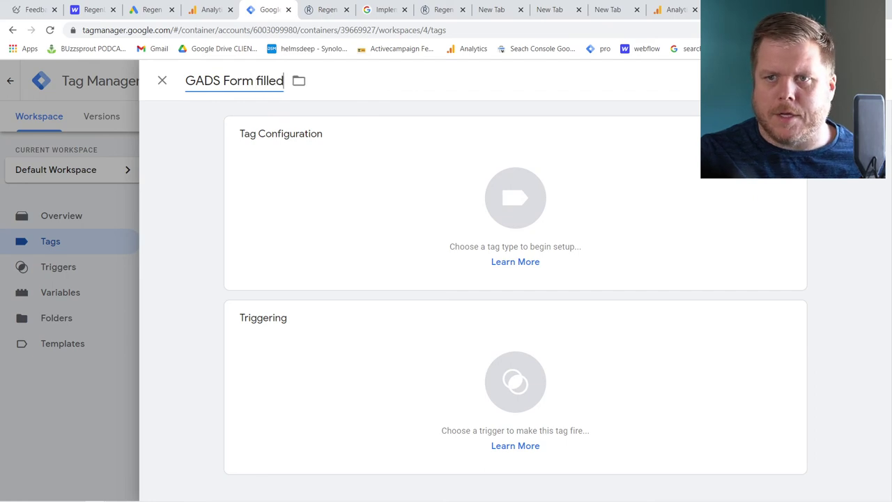
{"action": "left_click", "coordinate": [369, 180]}
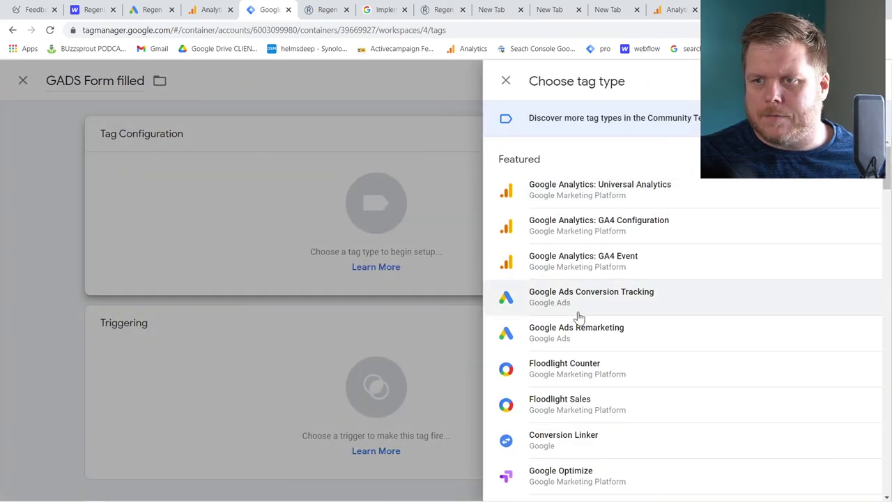
{"action": "left_click", "coordinate": [576, 305]}
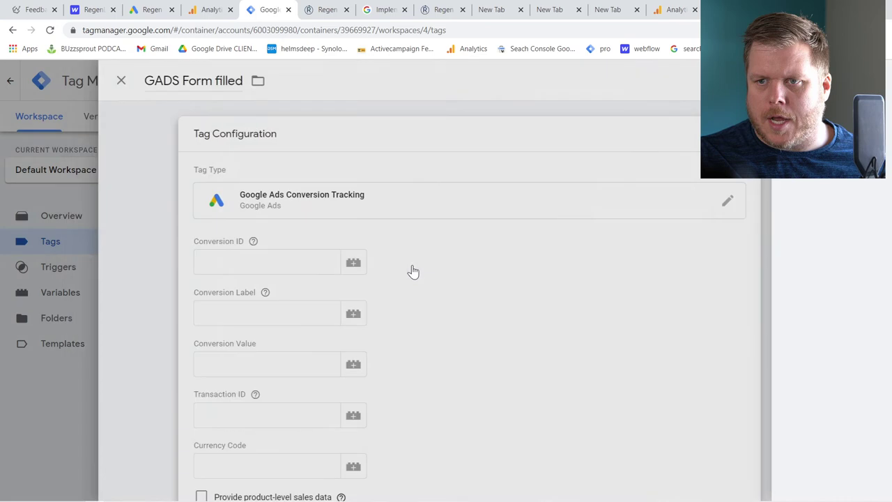
{"action": "key", "text": "ctrl+v"}
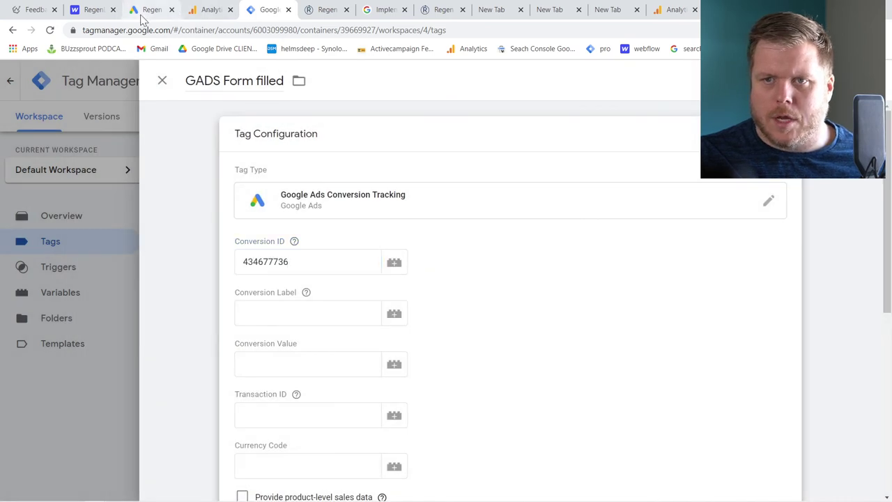
Paste the Conversion Label from Google Ads, add the Form Filled Out ID trigger, and save
{"action": "left_click", "coordinate": [141, 14]}
{"action": "double_click", "coordinate": [364, 333]}
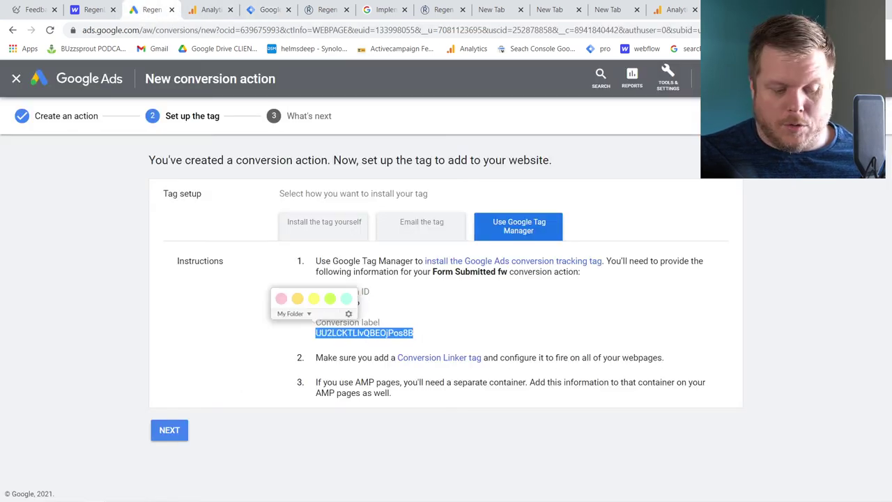
{"action": "left_click", "coordinate": [268, 10]}
{"action": "left_click", "coordinate": [307, 312]}
{"action": "key", "text": "ctrl+v"}
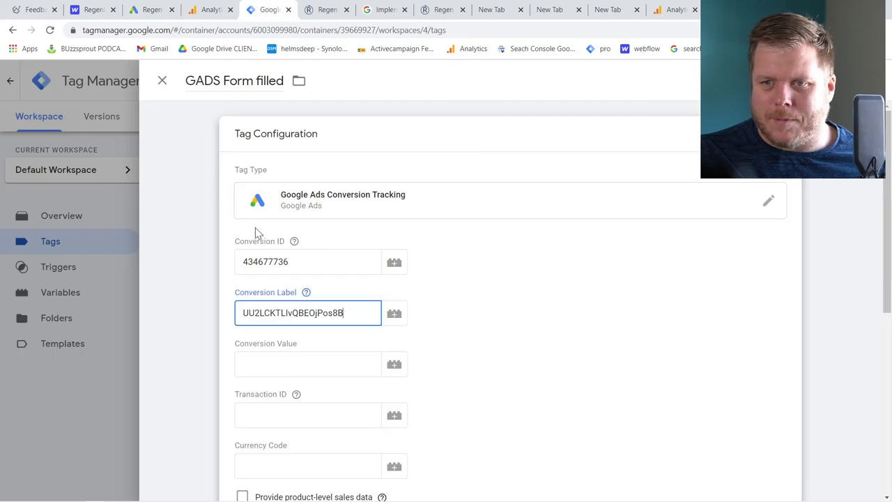
{"action": "scroll", "coordinate": [323, 323], "scroll_direction": "down", "scroll_amount": 5}
{"action": "left_click", "coordinate": [334, 338]}
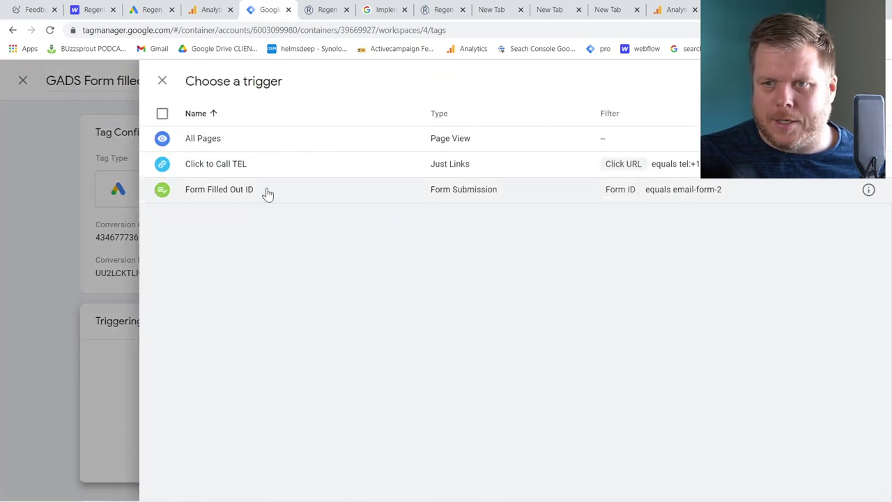
{"action": "left_click", "coordinate": [258, 197]}
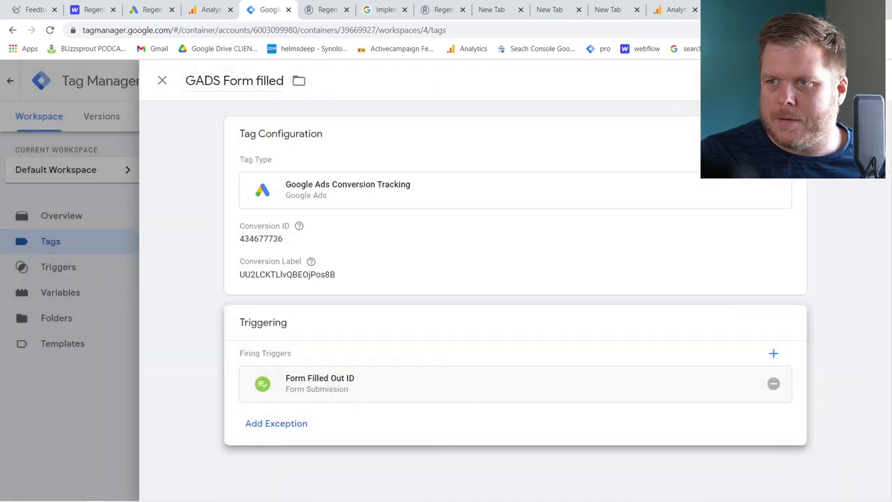
{"action": "left_click", "coordinate": [852, 80]}
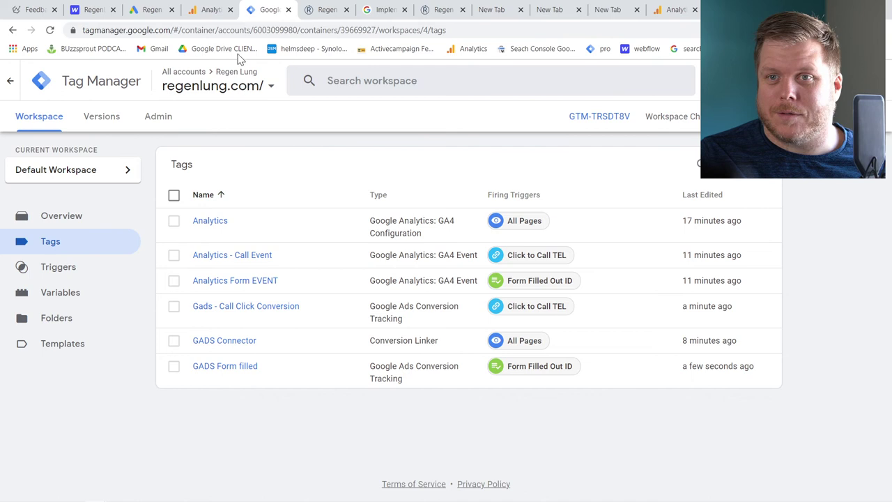
Switch to Google Analytics and open the Regen Lung property's Home report
{"action": "left_click", "coordinate": [211, 10]}
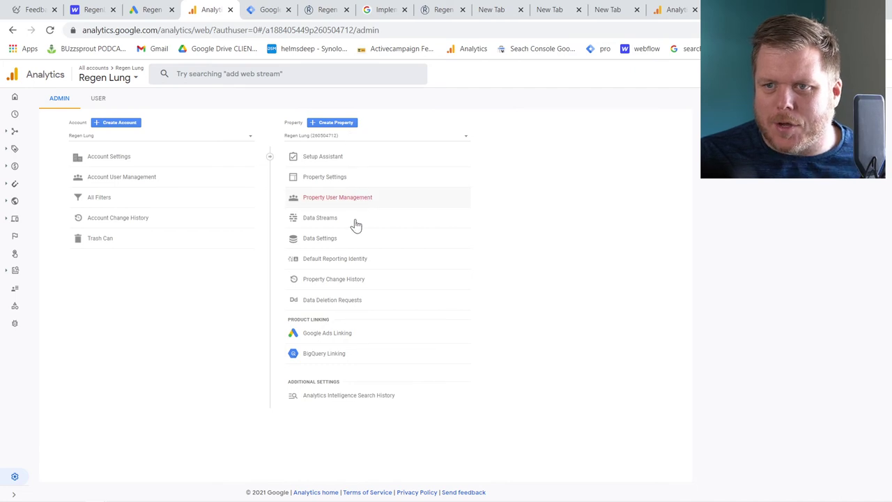
{"action": "left_click", "coordinate": [96, 102]}
{"action": "left_click", "coordinate": [63, 101]}
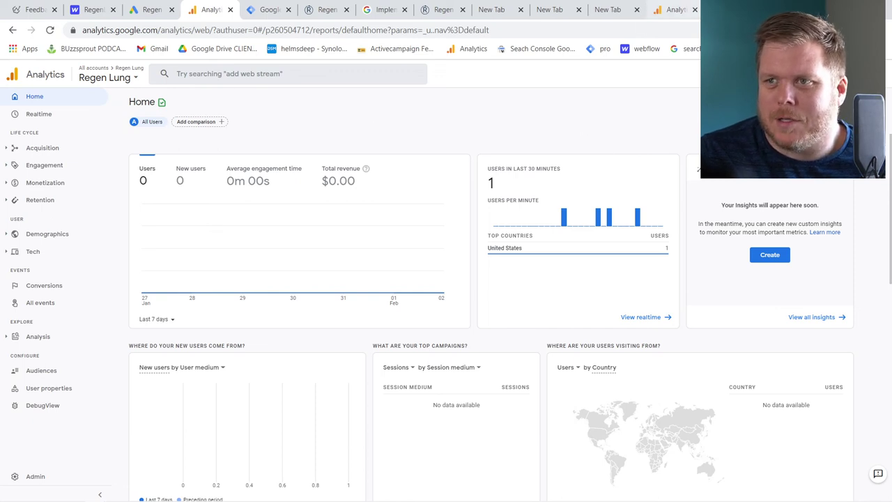
Submit and publish the container version 'GADS are added' with description 'PUt in google ads conversions'
{"action": "left_click", "coordinate": [270, 12]}
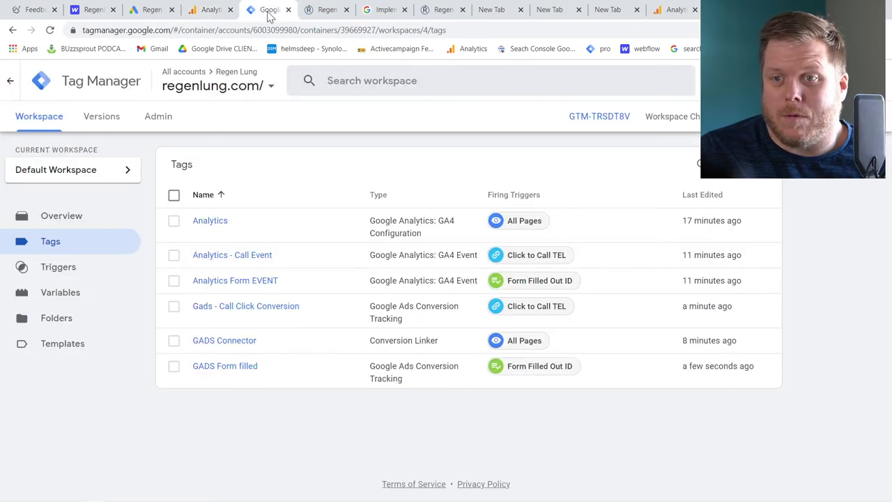
{"action": "left_click", "coordinate": [856, 116]}
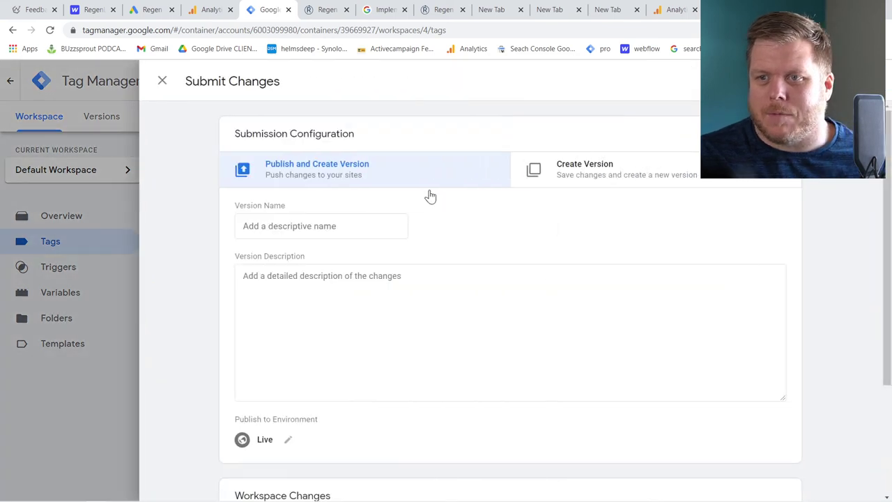
{"action": "left_click", "coordinate": [321, 226]}
{"action": "type", "text": "GADS are added"}
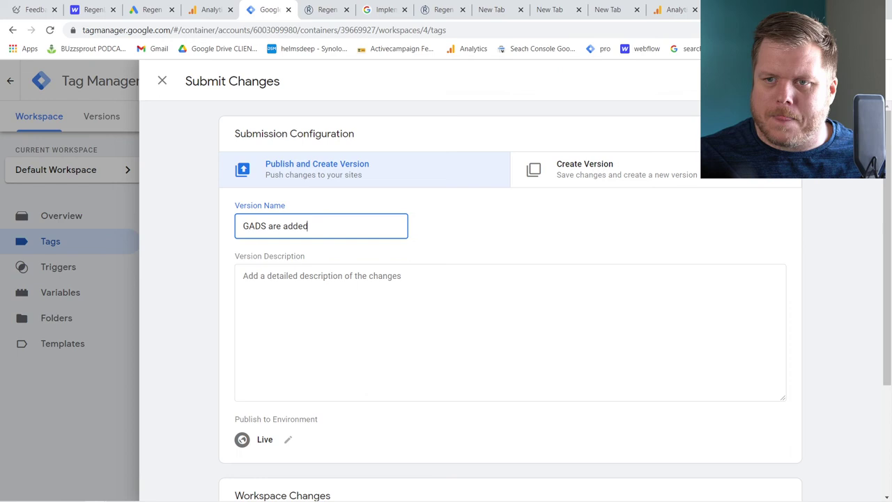
{"action": "left_click", "coordinate": [242, 275]}
{"action": "type", "text": "PUt in google ads conv"}
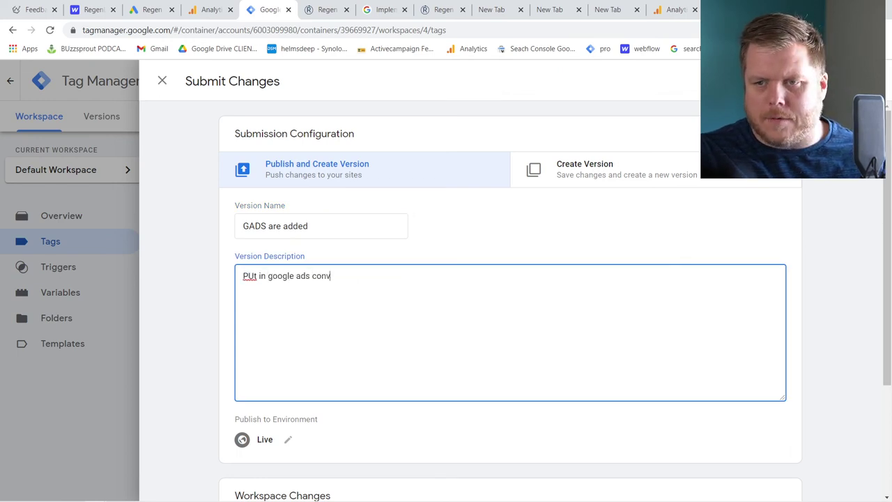
{"action": "type", "text": "ersions"}
{"action": "left_click", "coordinate": [843, 81]}
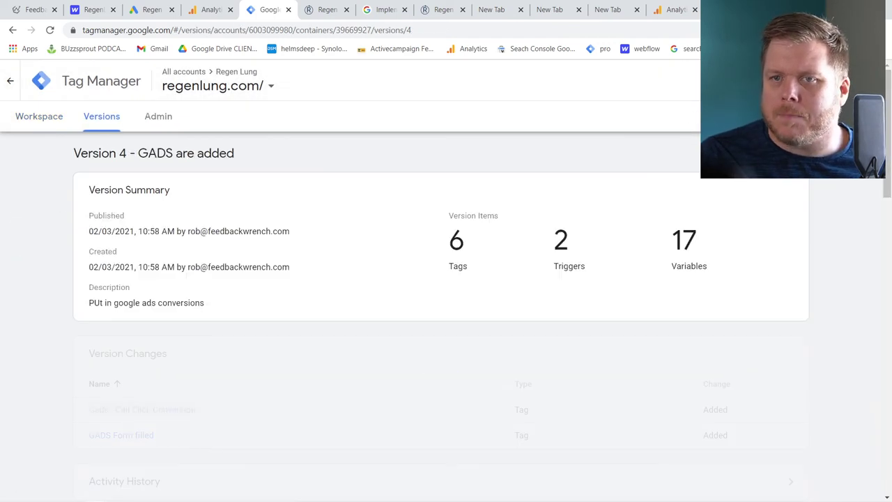
{"action": "left_click", "coordinate": [38, 121]}
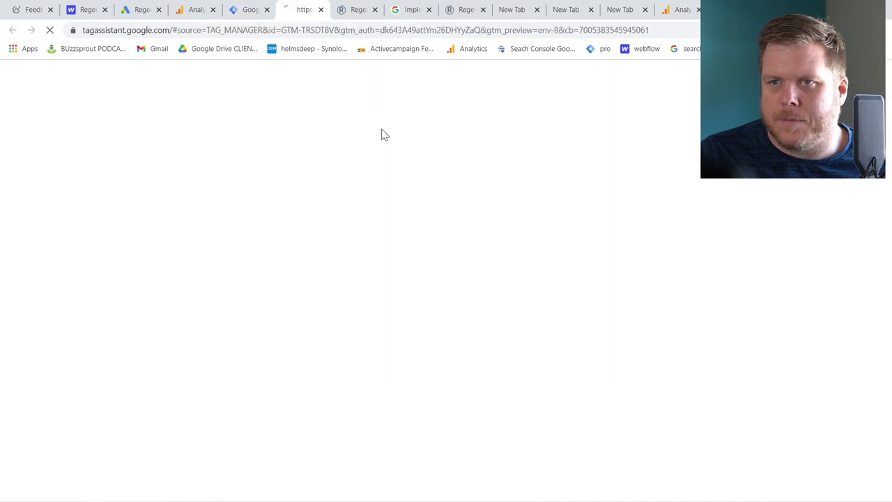
Start the Tag Assistant preview of regenlung.com, test the Call link, and copy its address
{"action": "left_click", "coordinate": [408, 342]}
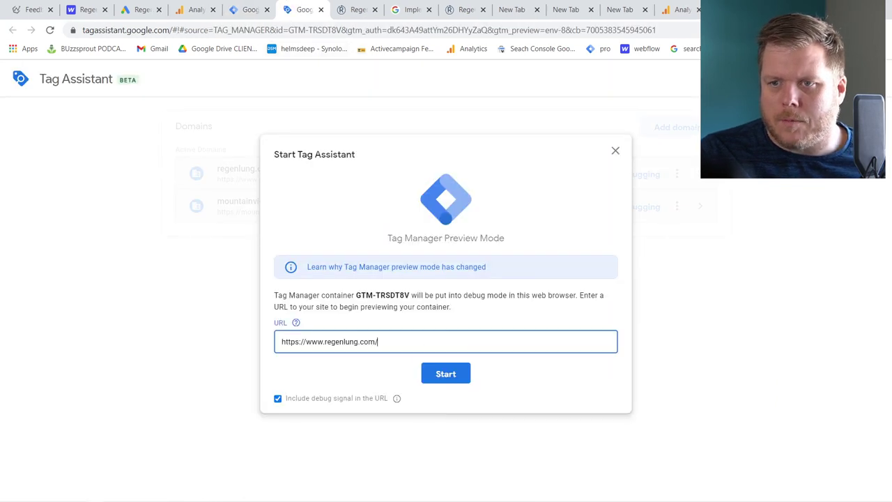
{"action": "left_click", "coordinate": [442, 376]}
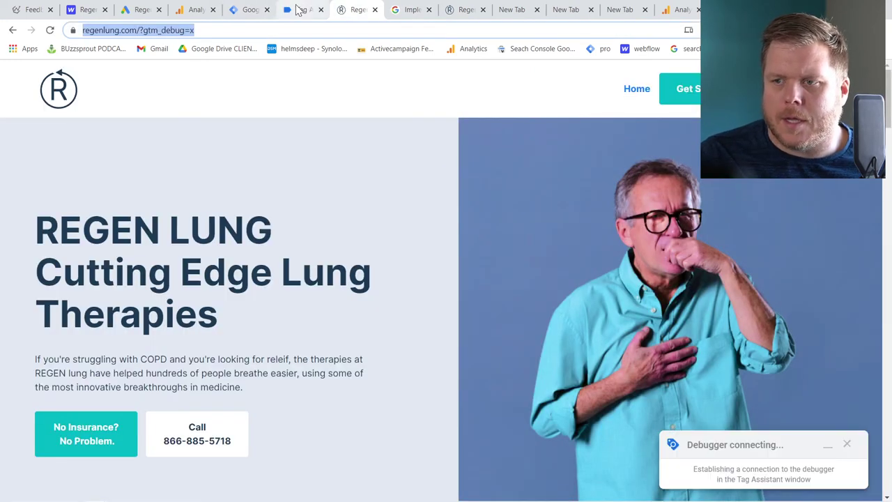
{"action": "left_click", "coordinate": [211, 428]}
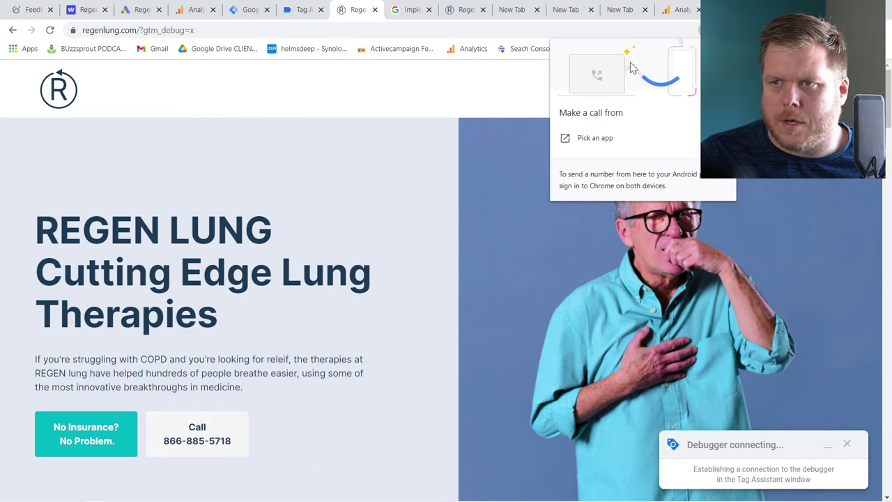
{"action": "left_click", "coordinate": [434, 225]}
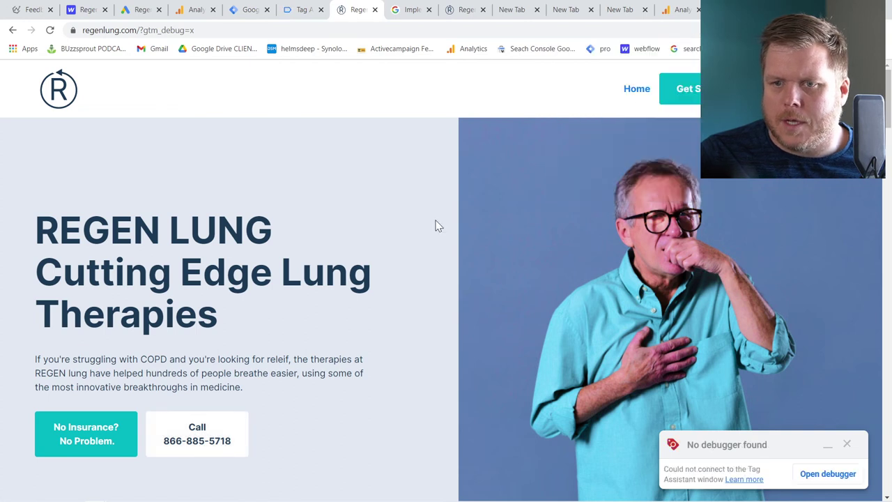
{"action": "right_click", "coordinate": [209, 433]}
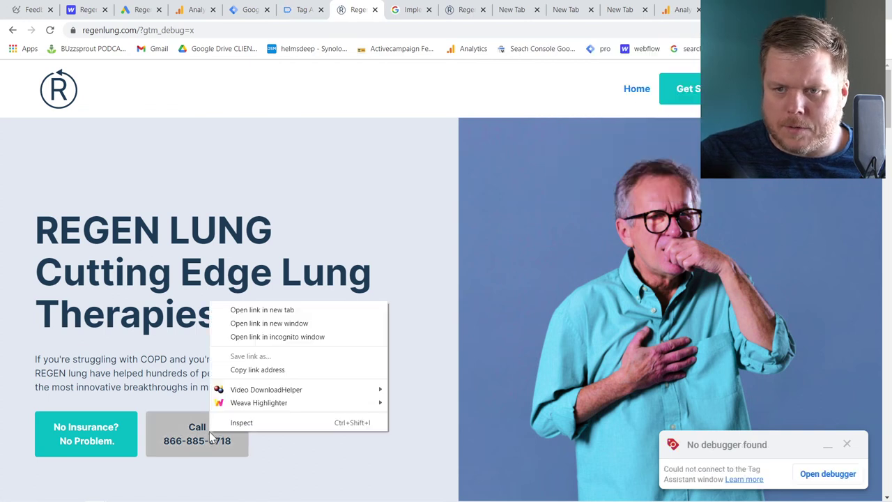
{"action": "left_click", "coordinate": [257, 370]}
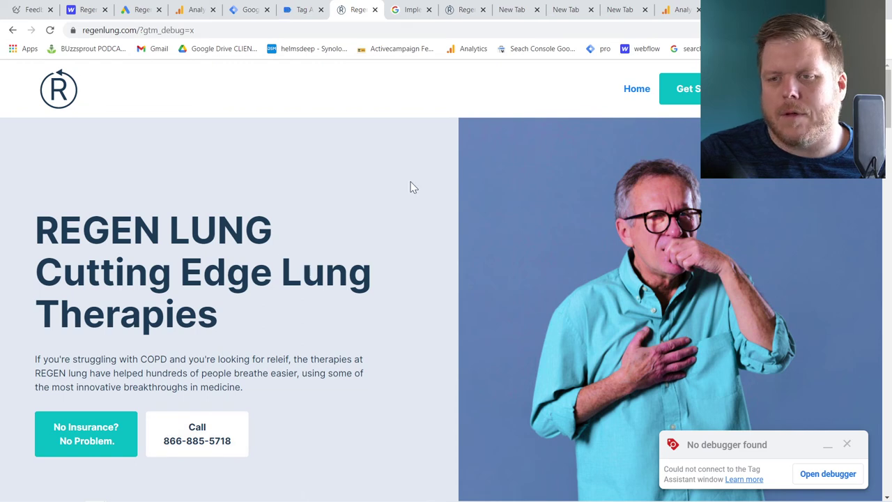
Fill the contact form with a test name, e-mail and message 'test', submit it, and return to Tag Assistant
{"action": "scroll", "coordinate": [333, 228], "scroll_direction": "down", "scroll_amount": 15}
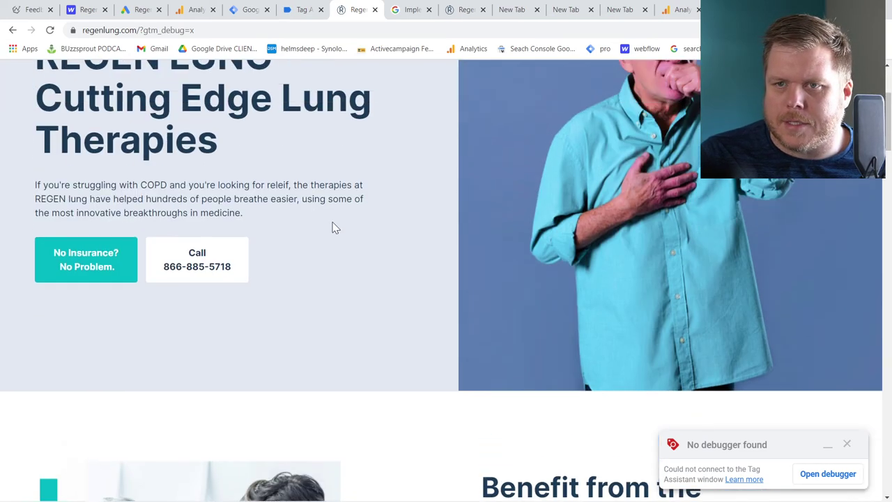
{"action": "scroll", "coordinate": [333, 228], "scroll_direction": "up", "scroll_amount": 5}
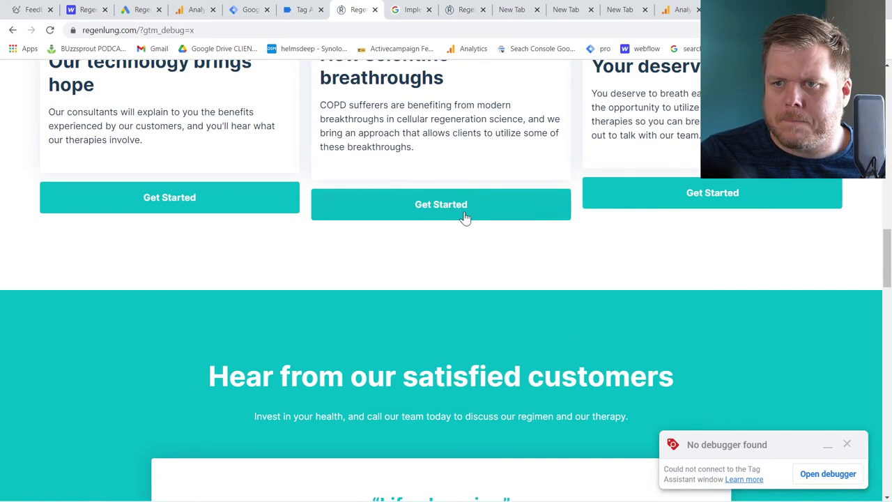
{"action": "left_click", "coordinate": [465, 217]}
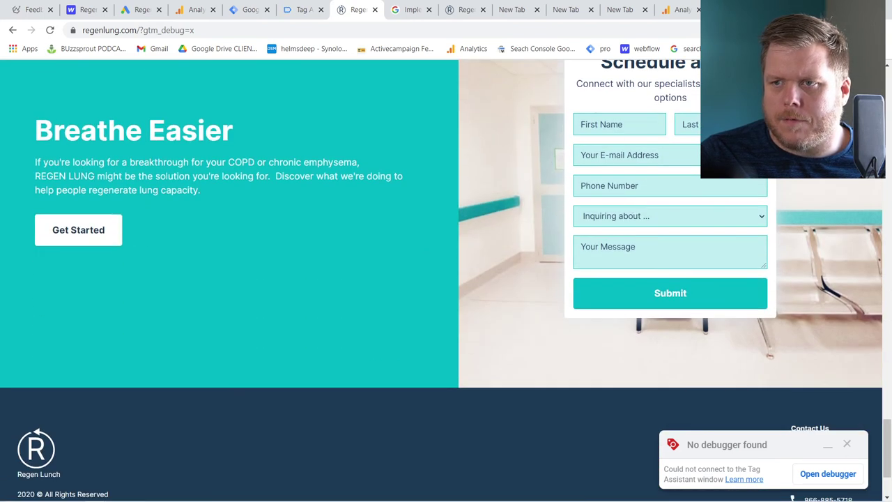
{"action": "left_click", "coordinate": [620, 124]}
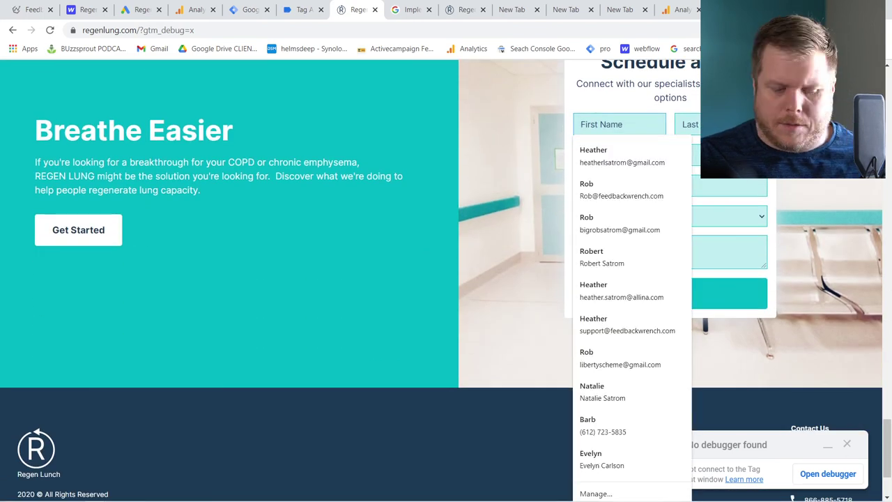
{"action": "type", "text": "rob"}
{"action": "key", "text": "Tab"}
{"action": "type", "text": "test"}
{"action": "key", "text": "Tab"}
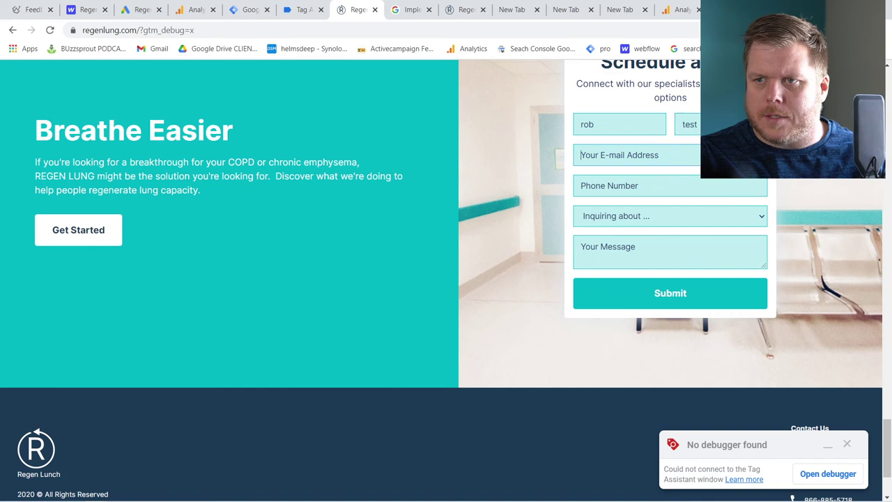
{"action": "type", "text": "rob"}
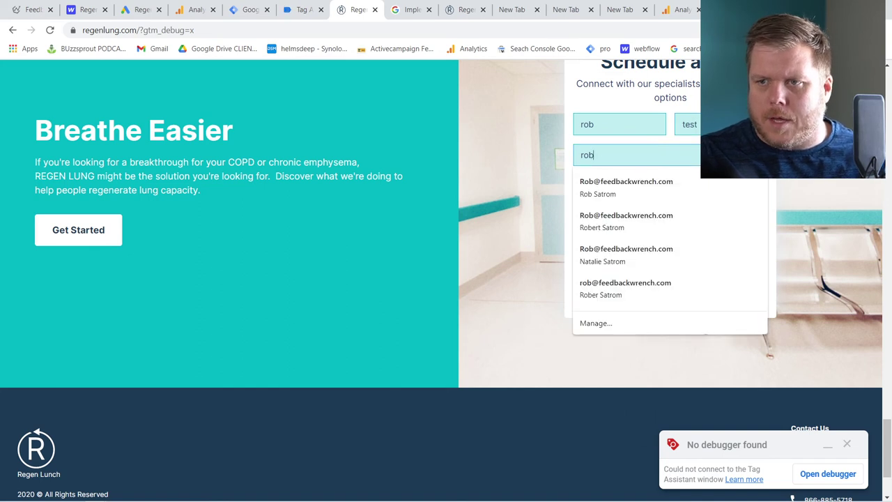
{"action": "key", "text": "Down"}
{"action": "key", "text": "Tab"}
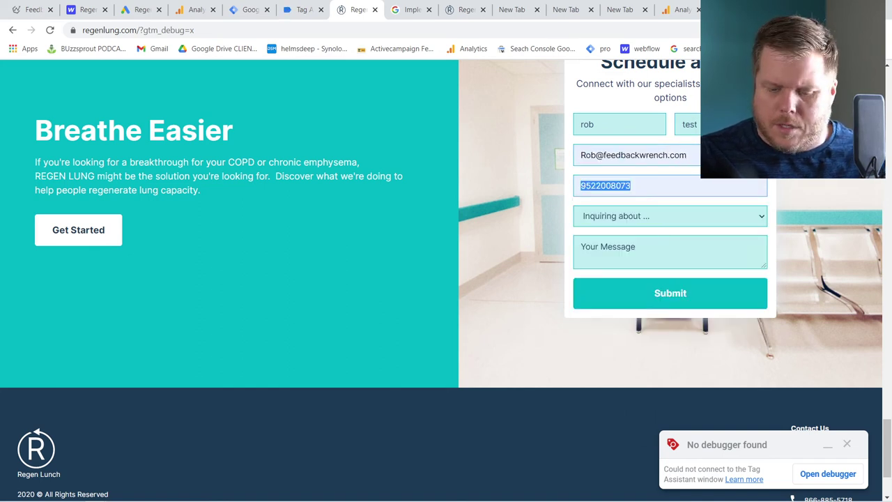
{"action": "left_click", "coordinate": [842, 206]}
{"action": "left_click", "coordinate": [669, 252]}
{"action": "type", "text": "test"}
{"action": "left_click", "coordinate": [671, 296]}
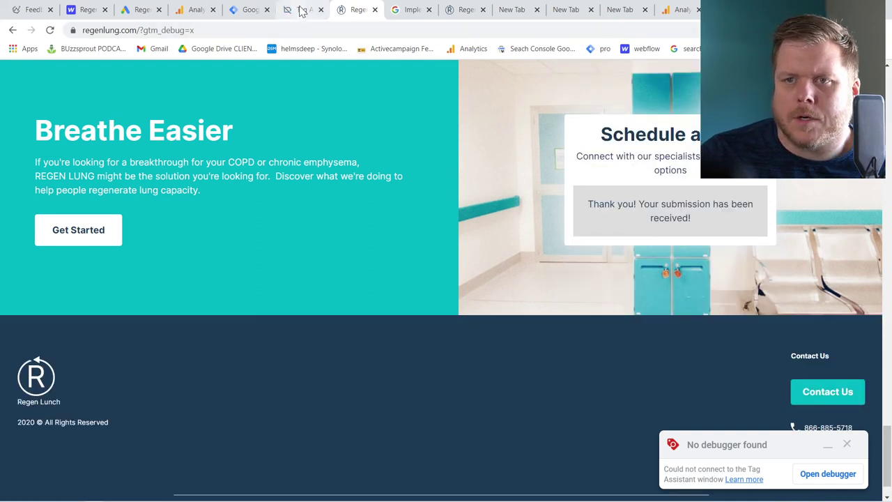
{"action": "left_click", "coordinate": [301, 10]}
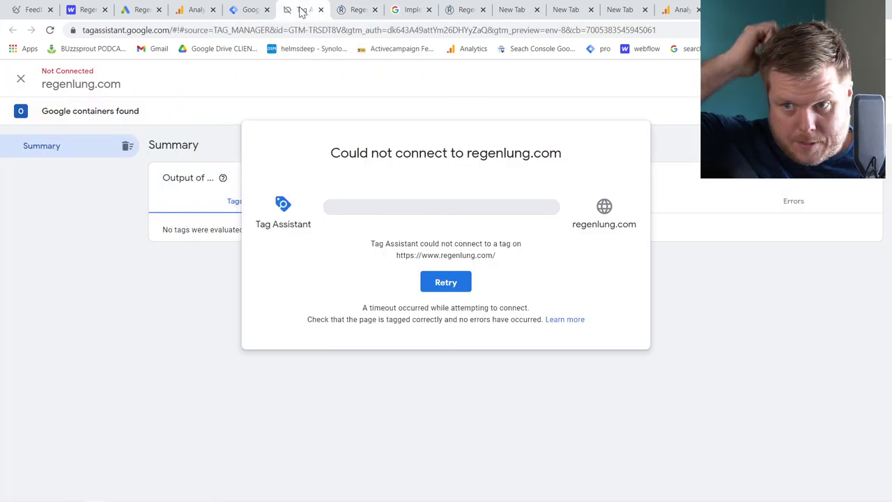
Retry the Tag Assistant connection to regenlung.com and restart the preview
{"action": "left_click", "coordinate": [457, 284]}
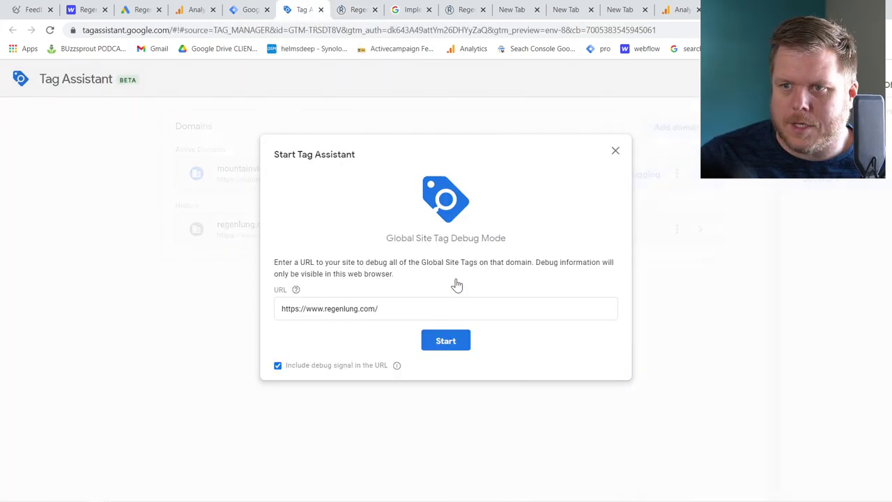
{"action": "left_click", "coordinate": [450, 347]}
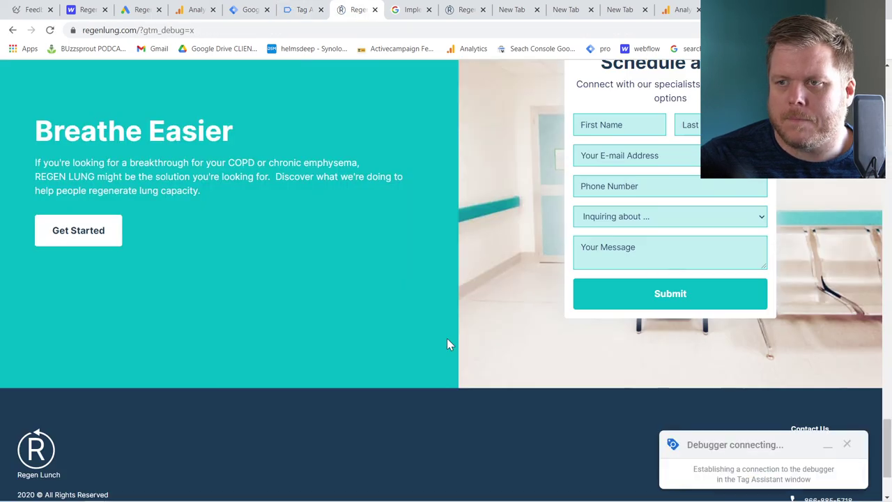
{"action": "left_click", "coordinate": [304, 10]}
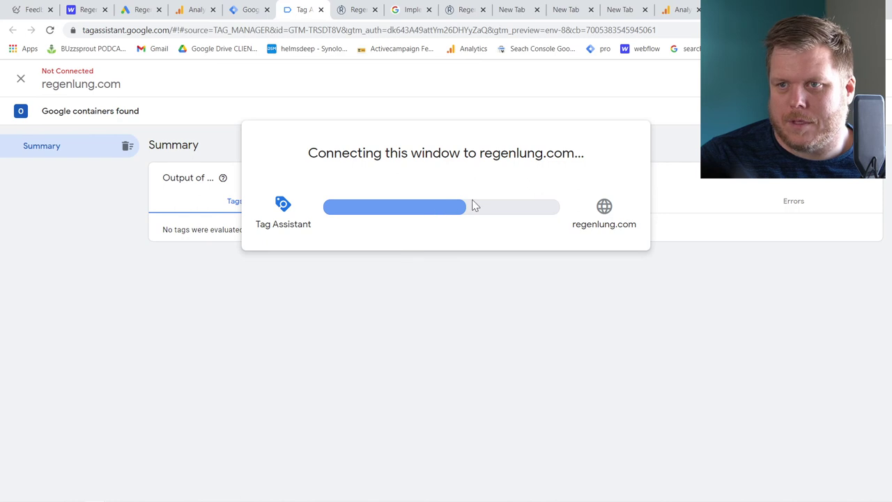
Close the leftover regenlung.com tab and the blank New Tabs
{"action": "left_click", "coordinate": [477, 10]}
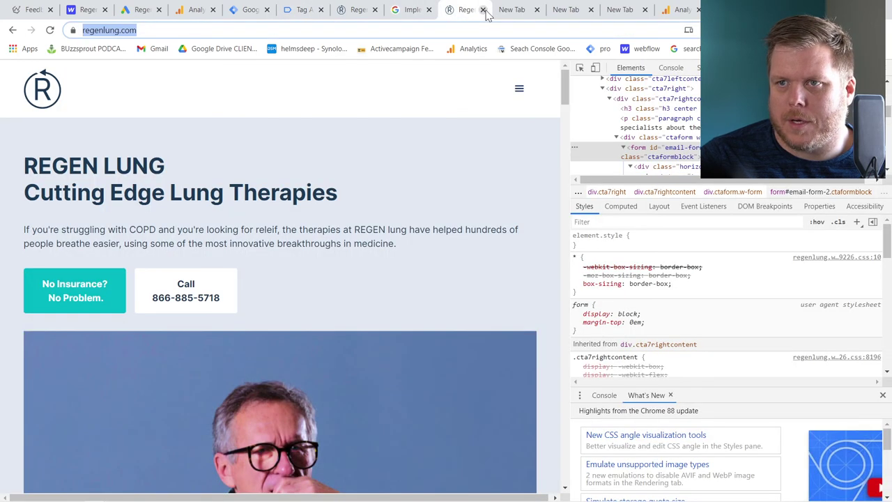
{"action": "left_click", "coordinate": [483, 10]}
{"action": "left_click", "coordinate": [485, 10]}
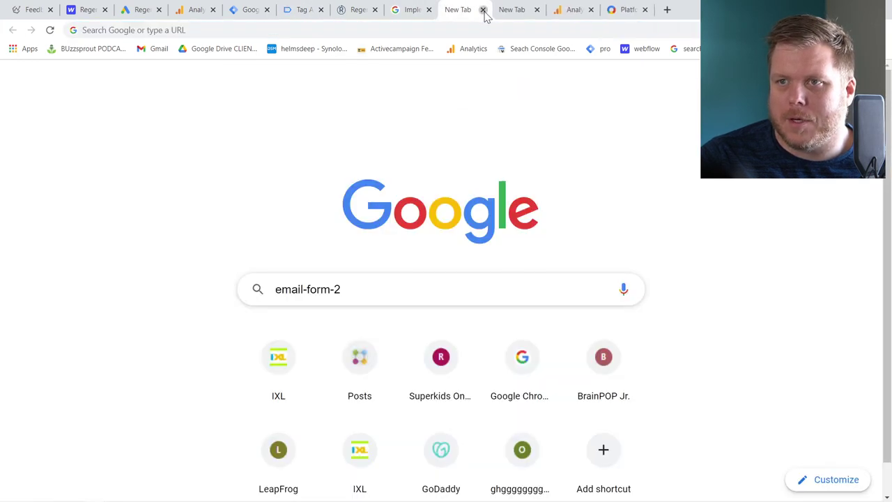
{"action": "left_click", "coordinate": [489, 10]}
{"action": "left_click", "coordinate": [484, 11]}
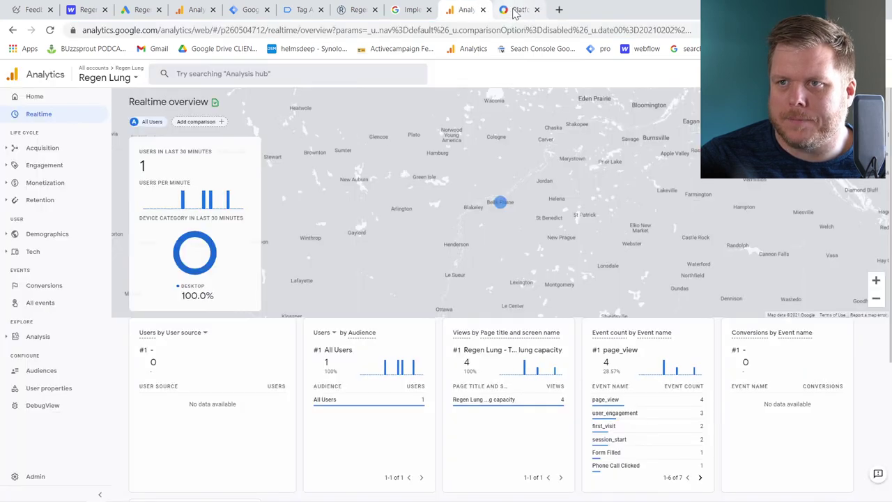
Check the Realtime event count for one Form Filled and one Phone Call Clicked event
{"action": "left_click", "coordinate": [544, 16]}
{"action": "left_click", "coordinate": [466, 9]}
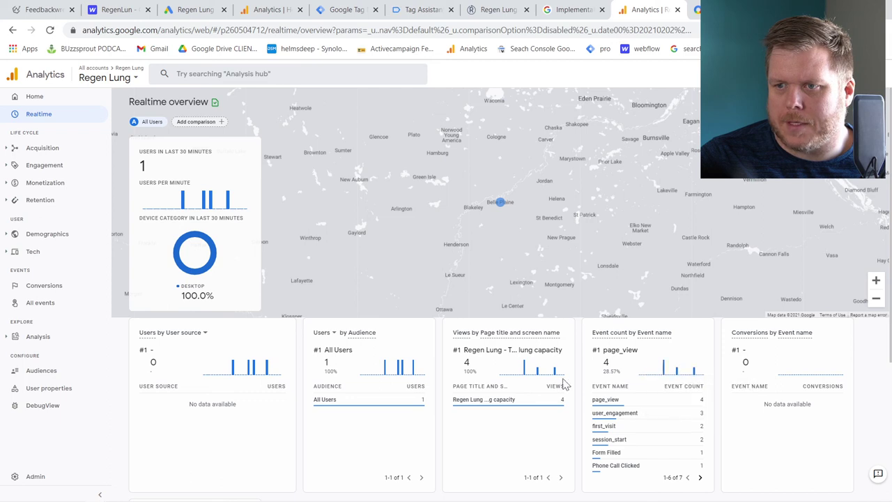
{"action": "mouse_move", "coordinate": [631, 413]}
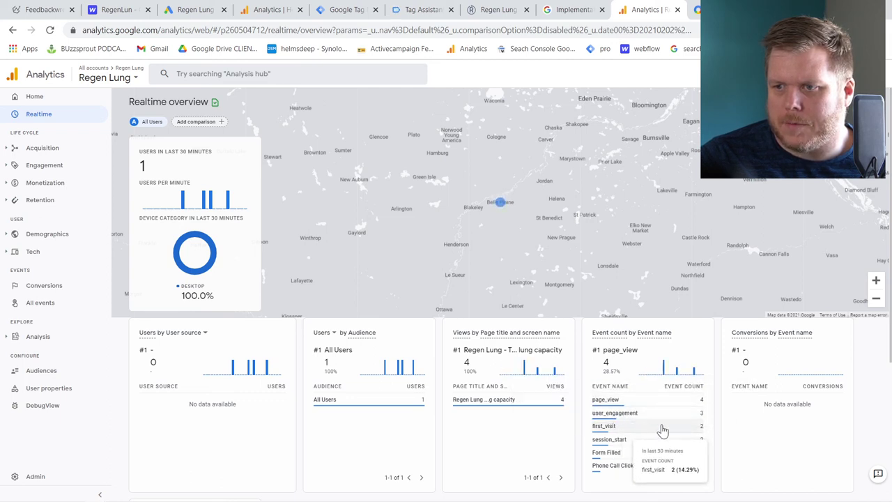
{"action": "mouse_move", "coordinate": [696, 450]}
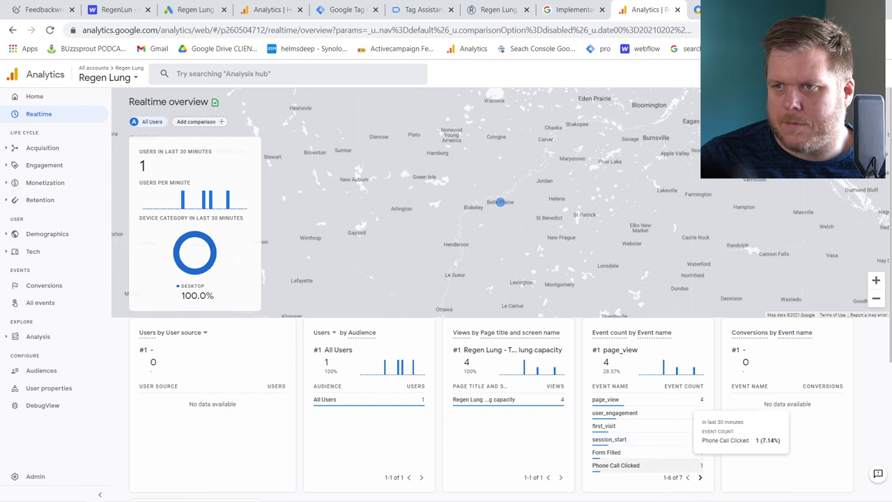
Close the Analytics and Marketing Platform tabs and return to Tag Assistant
{"action": "left_click", "coordinate": [678, 10]}
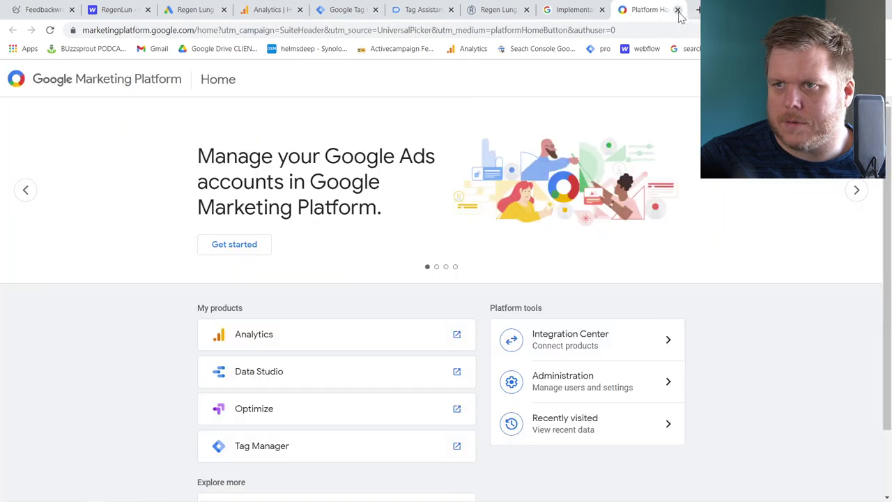
{"action": "left_click", "coordinate": [677, 10]}
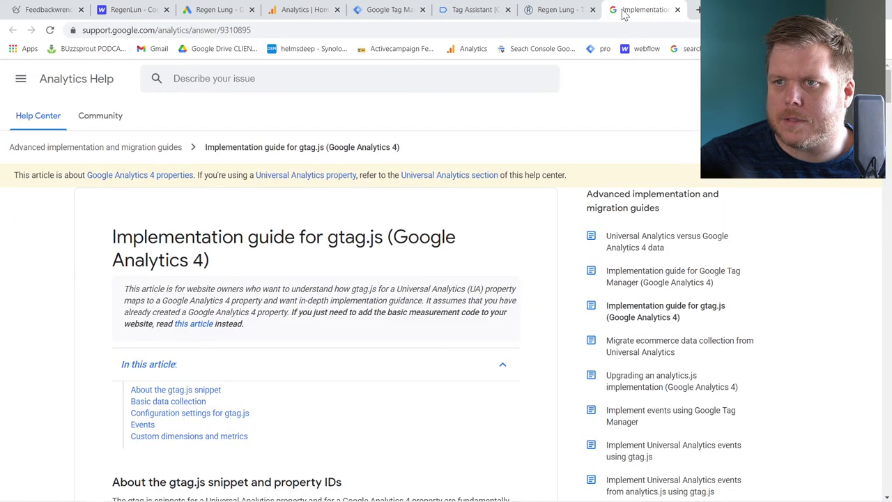
{"action": "left_click", "coordinate": [576, 15]}
{"action": "left_click", "coordinate": [484, 12]}
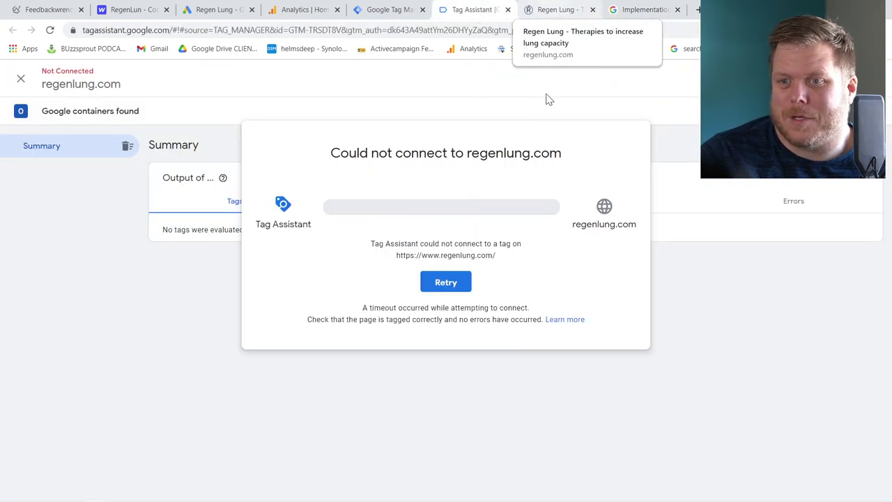
Reconnect Tag Assistant to regenlung.com, start debugging, and bring up the Regen Lung site
{"action": "left_click", "coordinate": [447, 284]}
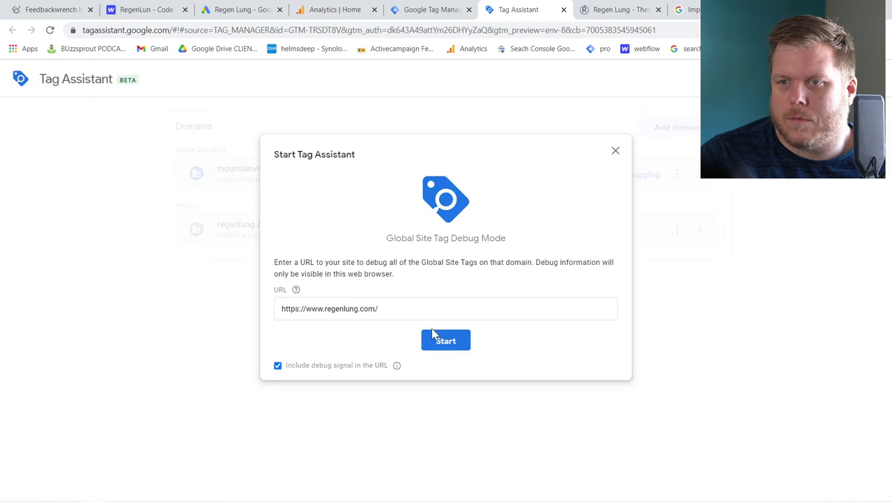
{"action": "left_click", "coordinate": [453, 343]}
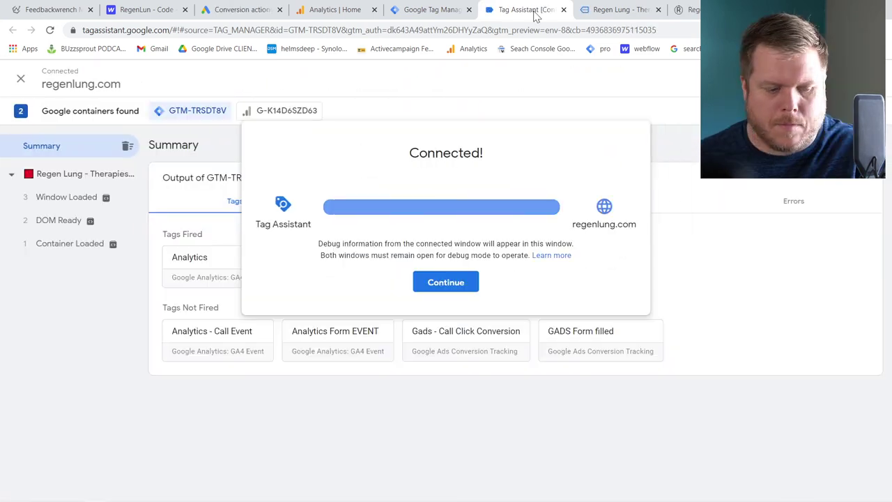
{"action": "left_click", "coordinate": [437, 283]}
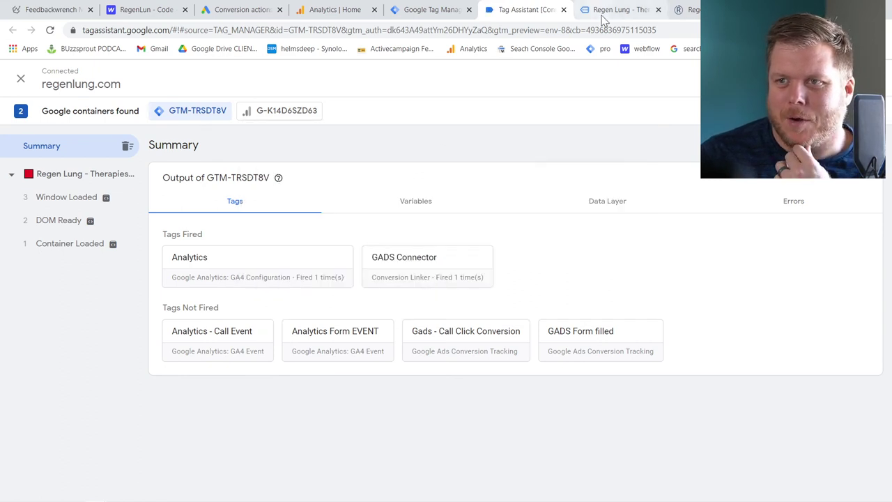
{"action": "left_click", "coordinate": [604, 14]}
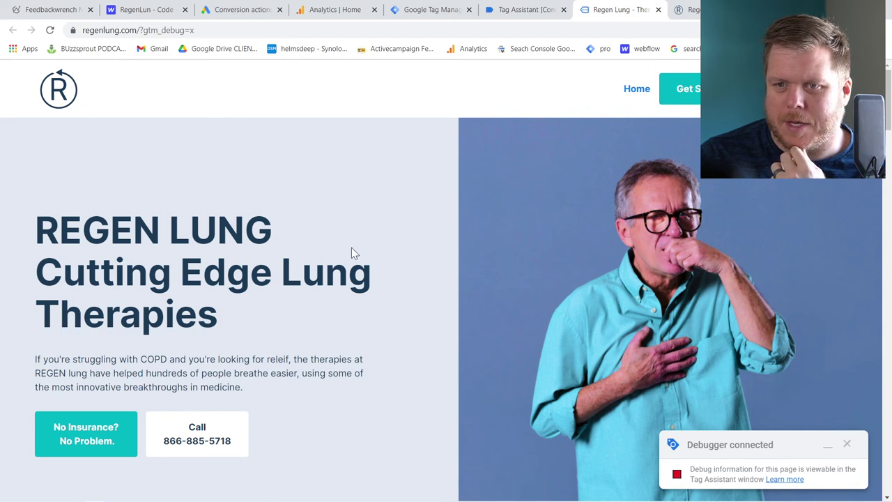
Test the Call link, then submit the contact page consultation form with autofilled details and 'TESTING'
{"action": "left_click", "coordinate": [213, 441]}
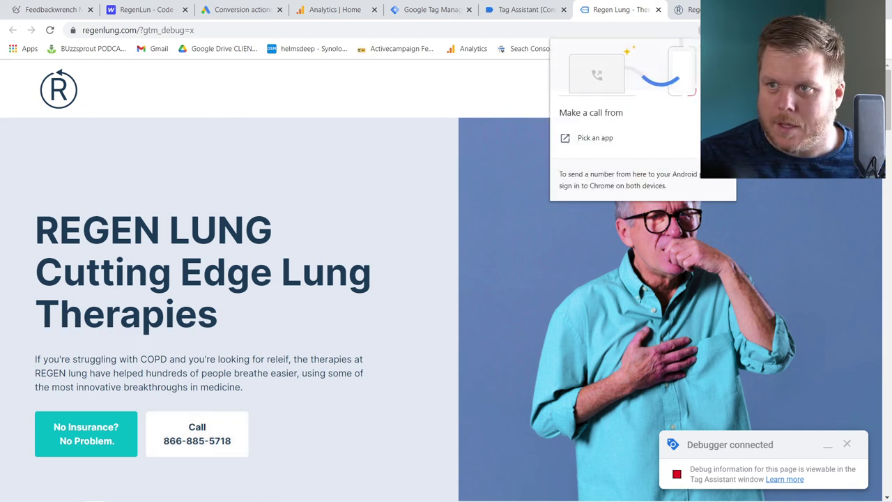
{"action": "key", "text": "Escape"}
{"action": "left_click", "coordinate": [679, 88]}
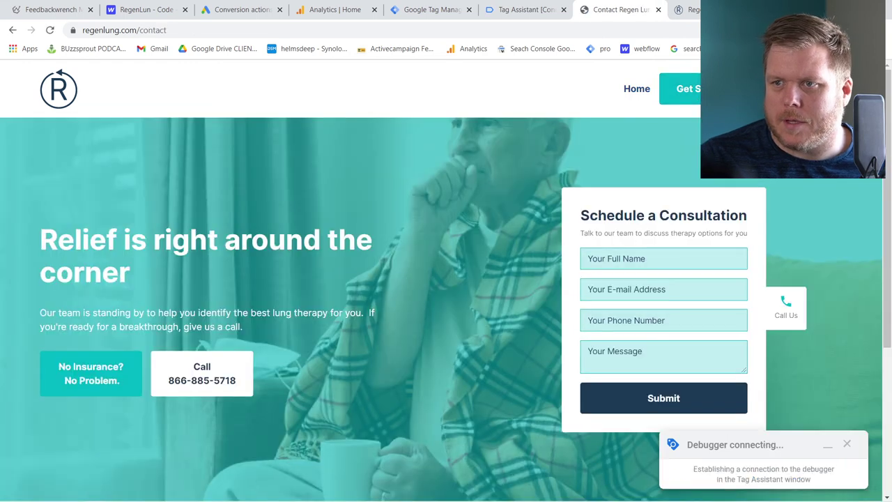
{"action": "left_click", "coordinate": [628, 259]}
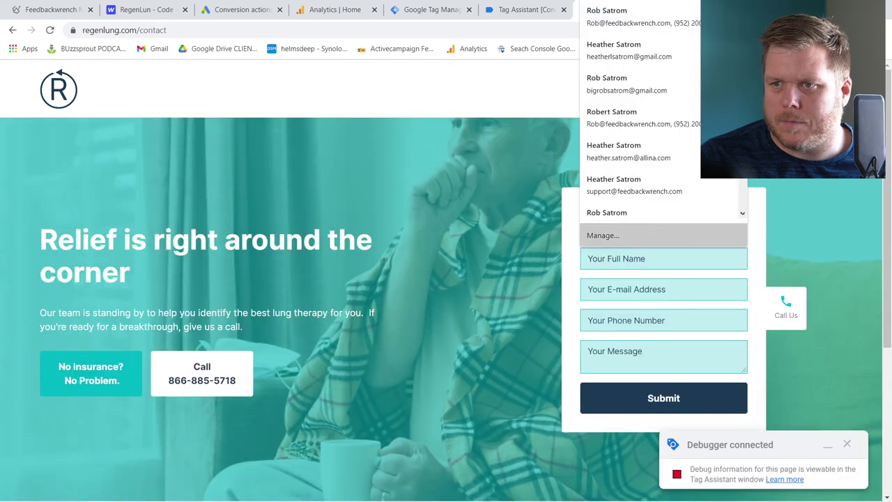
{"action": "type", "text": "rob"}
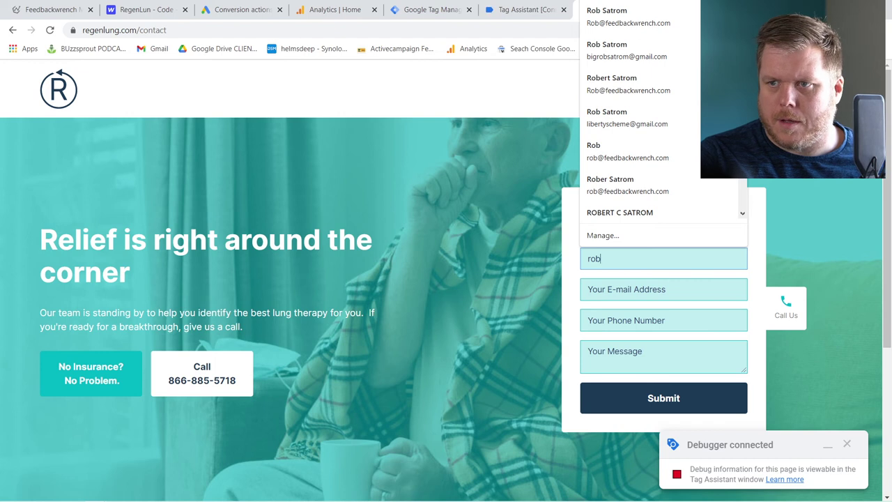
{"action": "key", "text": "Tab"}
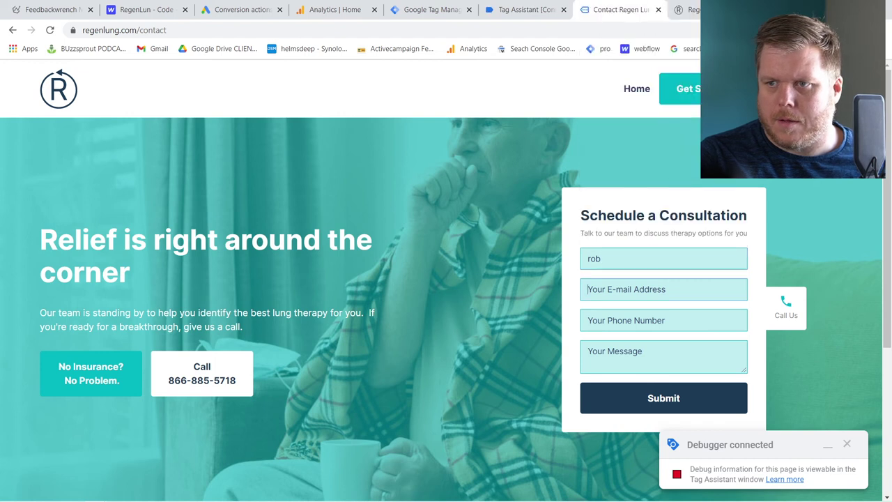
{"action": "type", "text": "rob"}
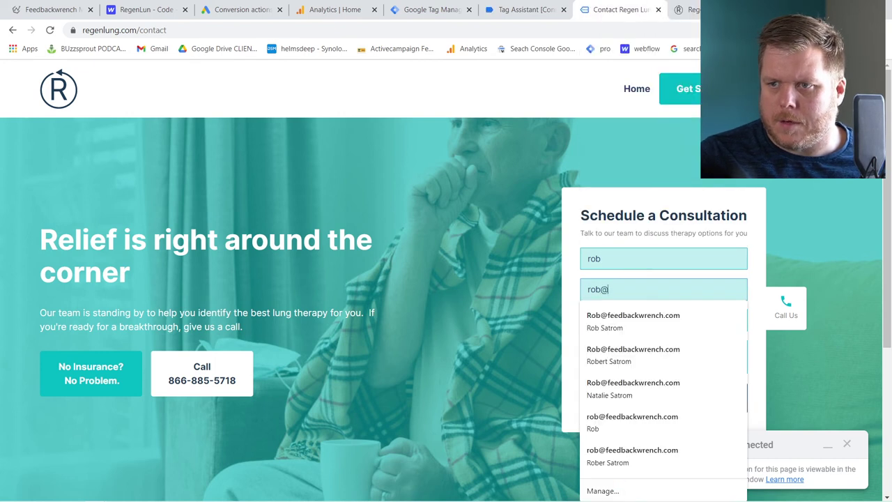
{"action": "type", "text": "@"}
{"action": "key", "text": "Down"}
{"action": "key", "text": "Return"}
{"action": "key", "text": "Tab"}
{"action": "key", "text": "Tab"}
{"action": "type", "text": "TESTING"}
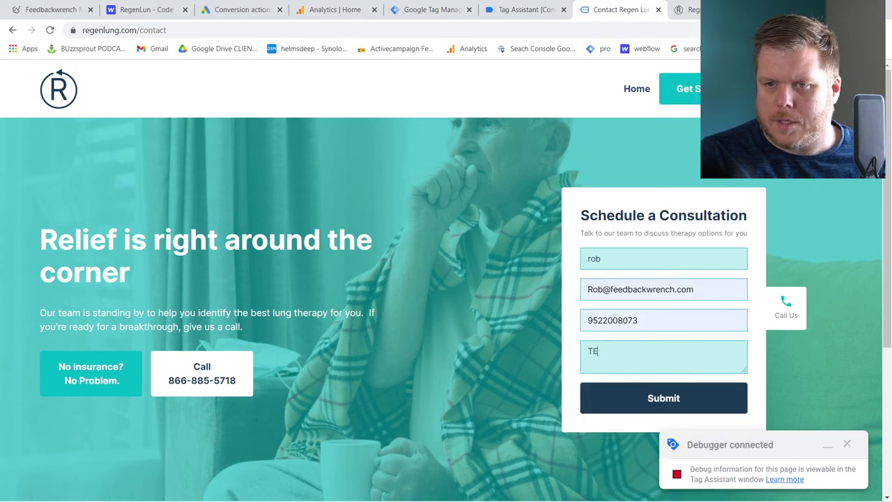
{"action": "left_click", "coordinate": [647, 401]}
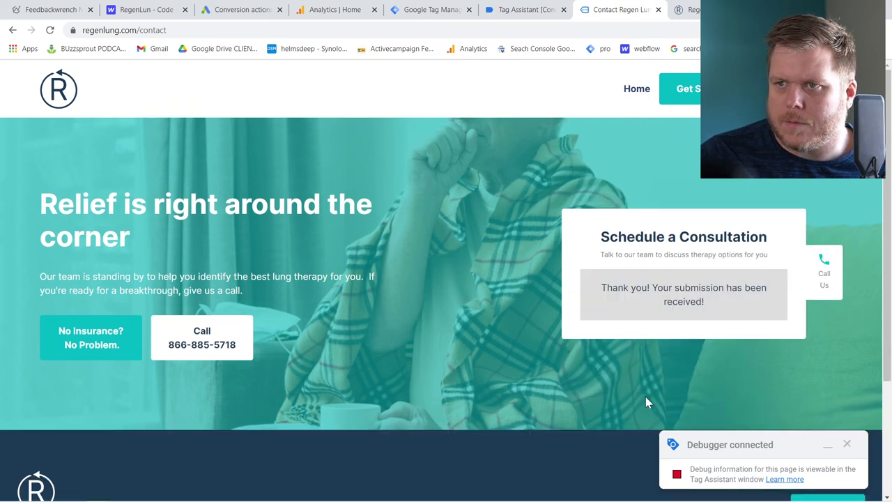
Submit the home page Schedule a Call form with autofilled contact details and 'test'
{"action": "left_click", "coordinate": [636, 90]}
{"action": "scroll", "coordinate": [612, 267], "scroll_direction": "down", "scroll_amount": 15}
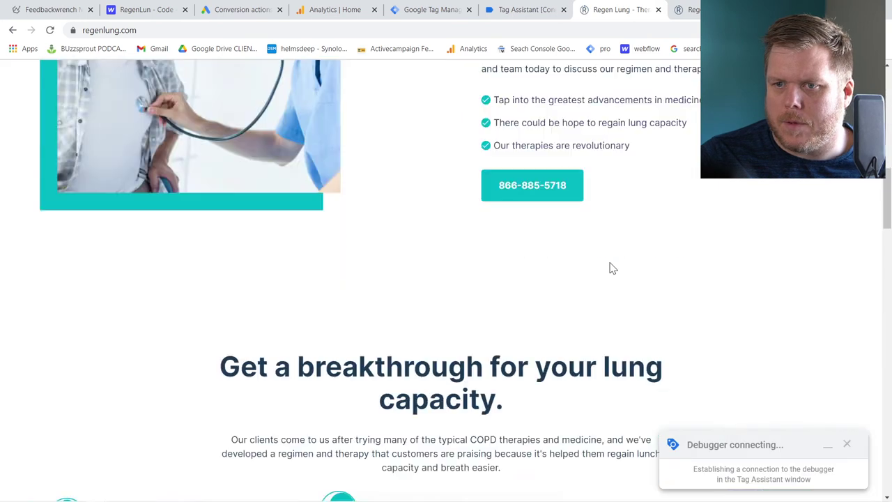
{"action": "scroll", "coordinate": [558, 199], "scroll_direction": "up", "scroll_amount": 3}
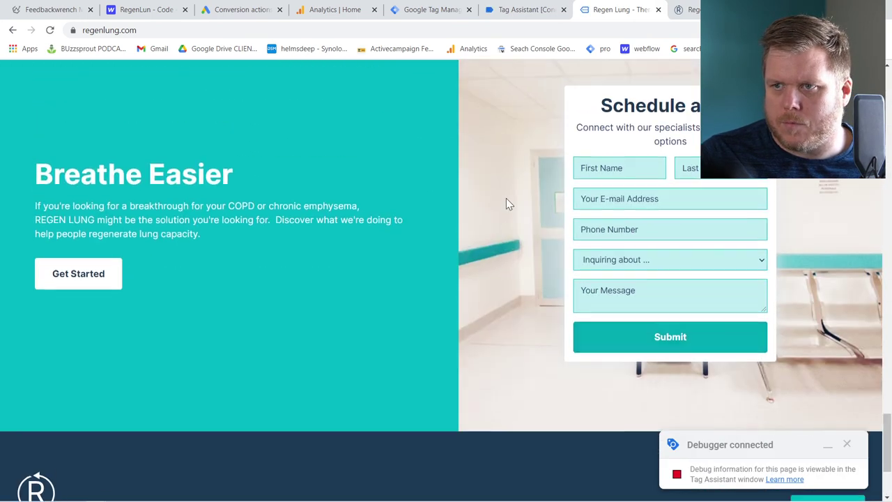
{"action": "left_click", "coordinate": [605, 244]}
{"action": "left_click", "coordinate": [610, 272]}
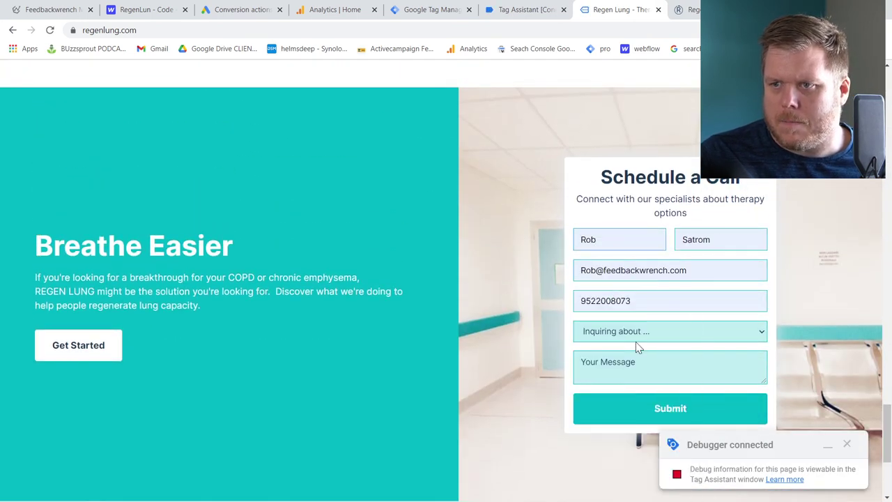
{"action": "type", "text": "test"}
{"action": "left_click", "coordinate": [637, 419]}
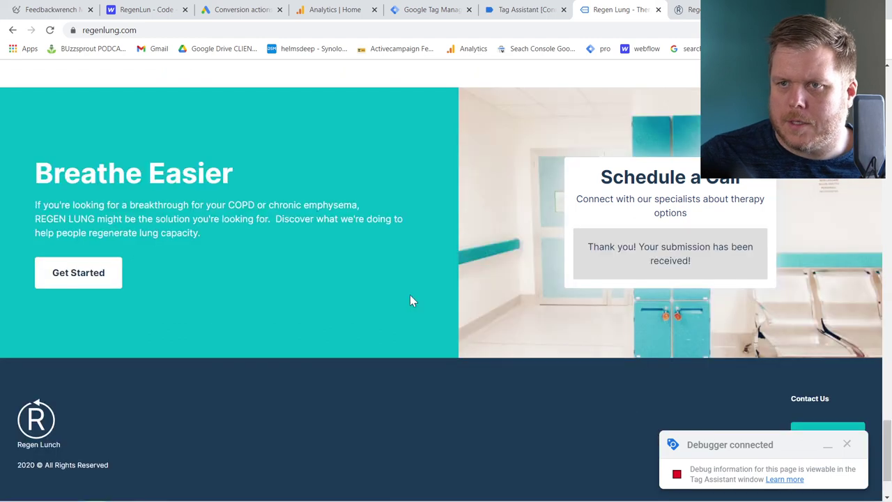
In Tag Assistant, review tags for the Form Submit, Scroll Depth, Window Loaded, DOM Ready, Container Loaded and Link Click events
{"action": "left_click", "coordinate": [524, 11]}
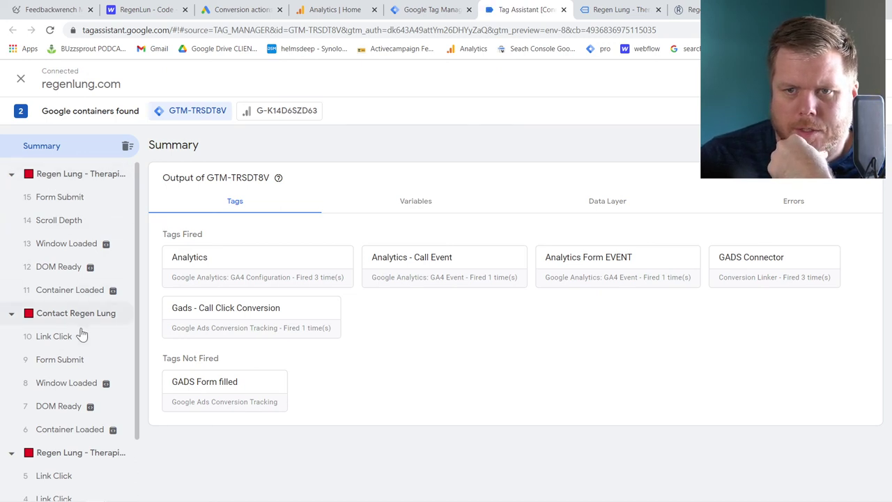
{"action": "left_click", "coordinate": [74, 455]}
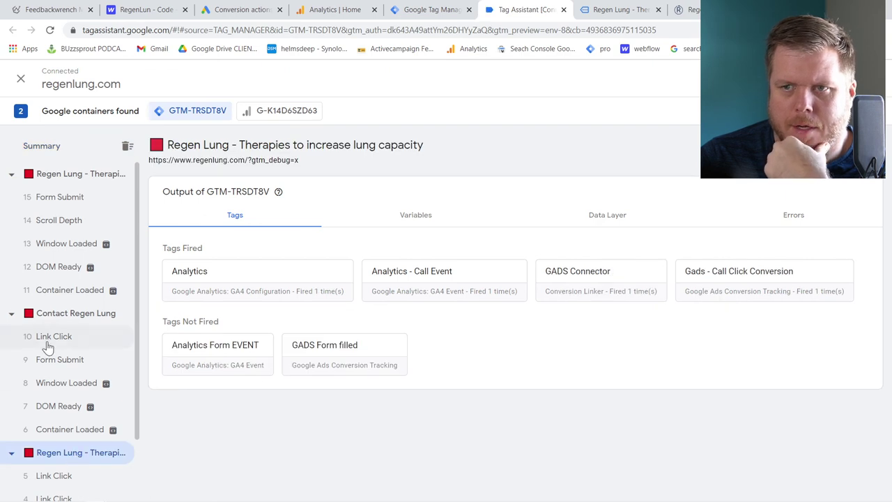
{"action": "scroll", "coordinate": [47, 349], "scroll_direction": "down", "scroll_amount": 1}
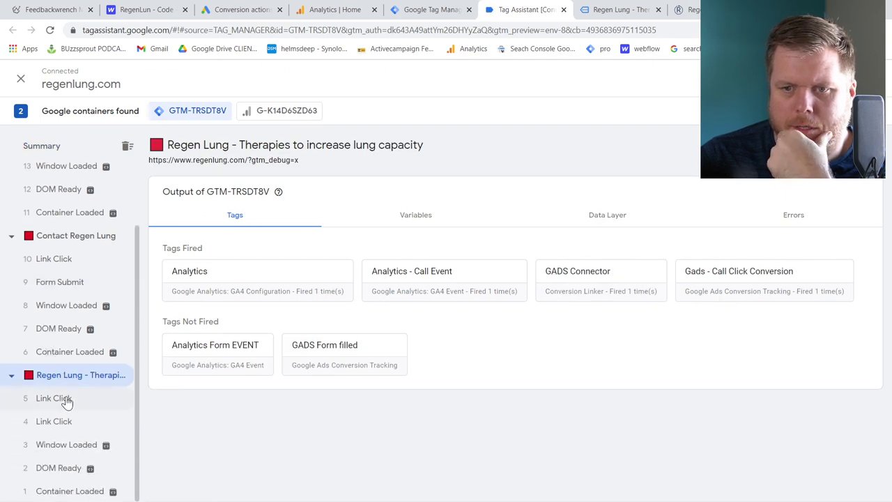
{"action": "scroll", "coordinate": [62, 241], "scroll_direction": "up", "scroll_amount": 1}
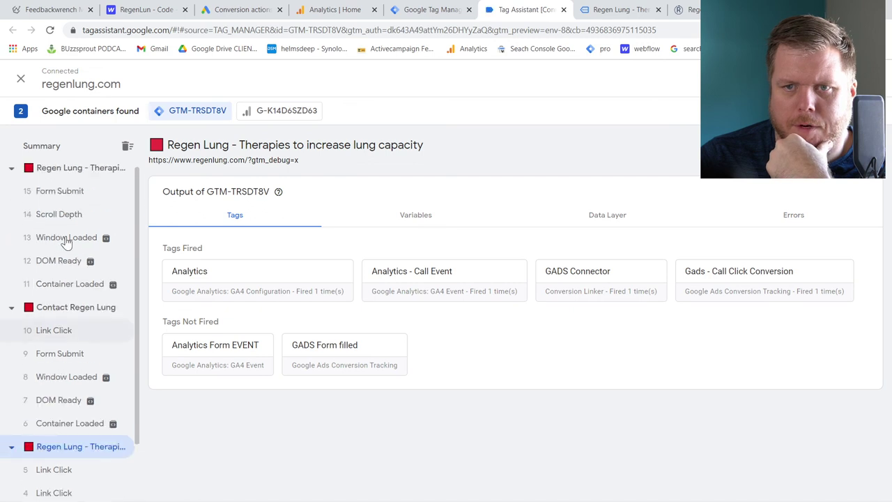
{"action": "left_click", "coordinate": [62, 197]}
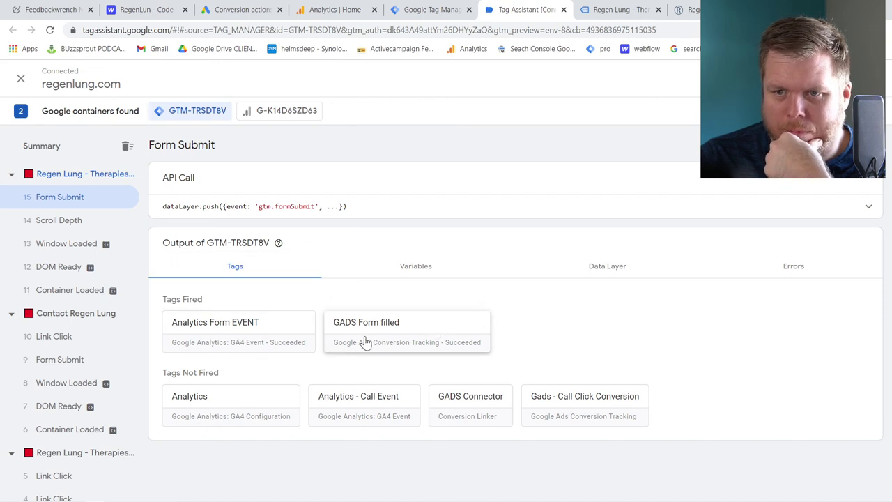
{"action": "left_click", "coordinate": [69, 227]}
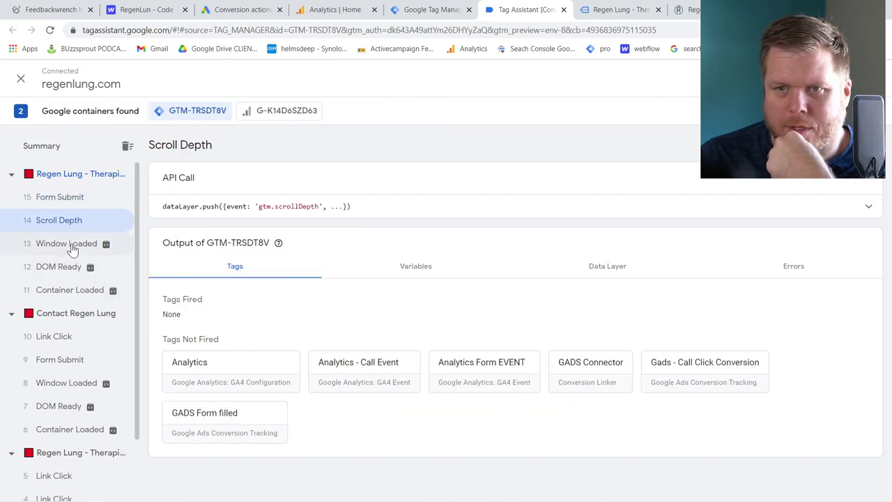
{"action": "left_click", "coordinate": [72, 247]}
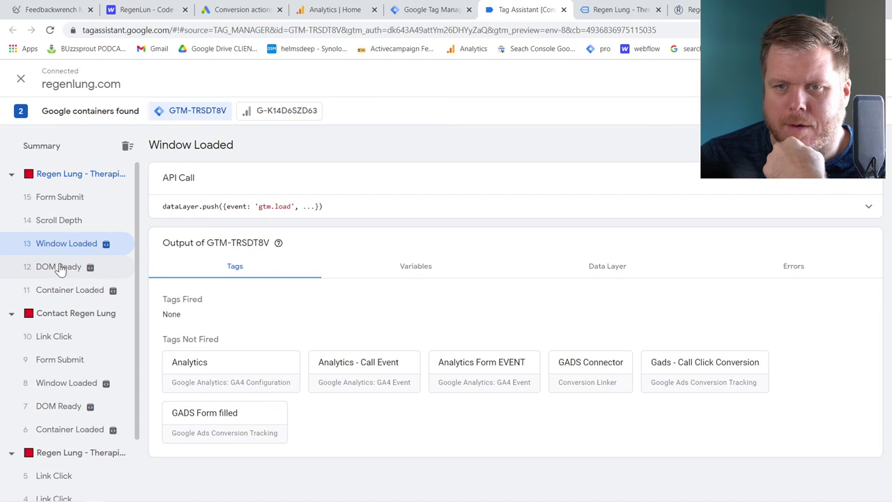
{"action": "left_click", "coordinate": [61, 272]}
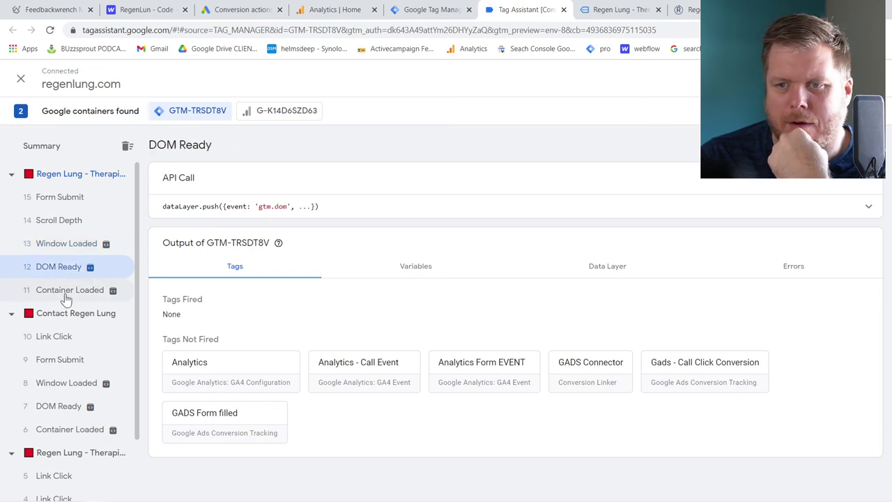
{"action": "left_click", "coordinate": [66, 299]}
{"action": "left_click", "coordinate": [74, 343]}
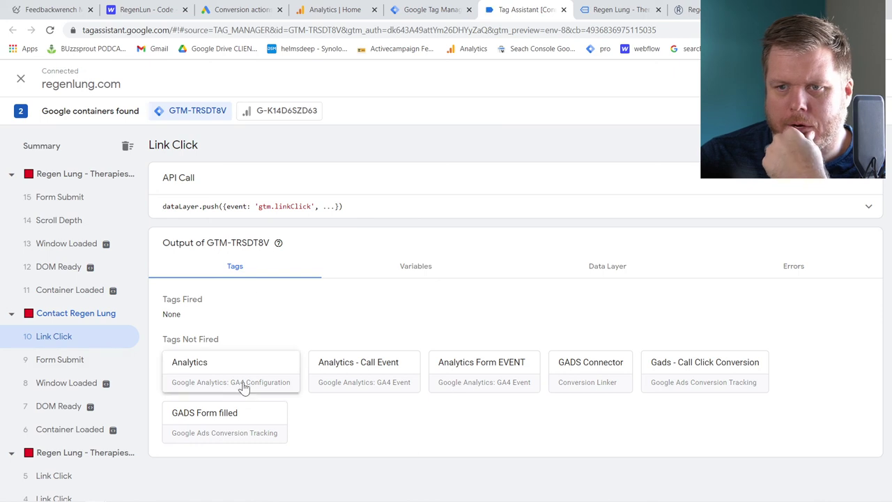
Click the site's phone number and confirm the 16 Link Click event fired the call conversion tag
{"action": "left_click", "coordinate": [624, 10]}
{"action": "scroll", "coordinate": [83, 325], "scroll_direction": "up", "scroll_amount": 10}
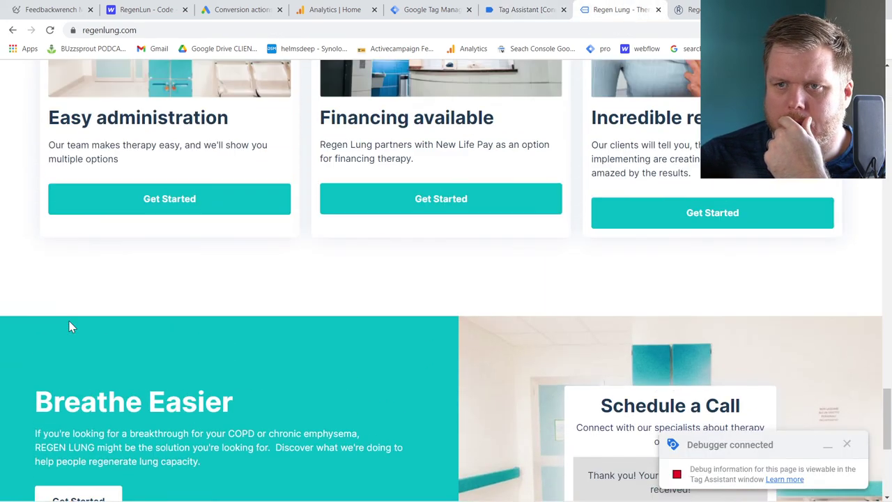
{"action": "scroll", "coordinate": [372, 184], "scroll_direction": "up", "scroll_amount": 15}
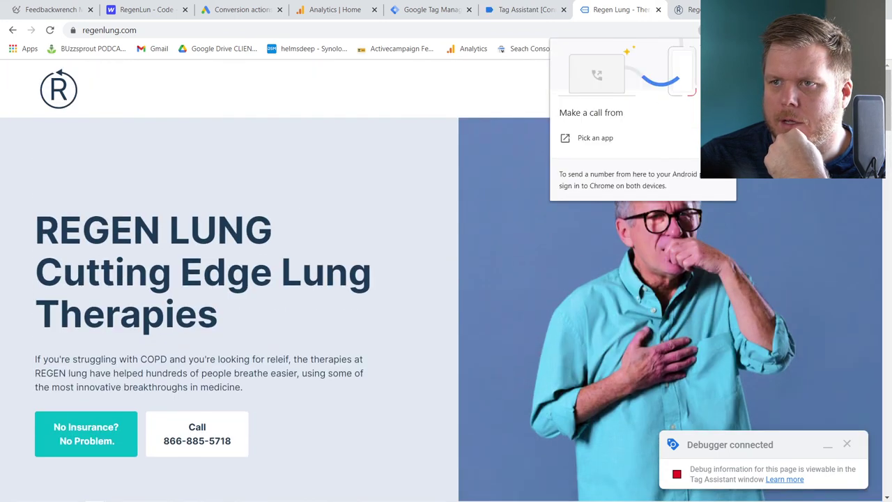
{"action": "left_click", "coordinate": [524, 10]}
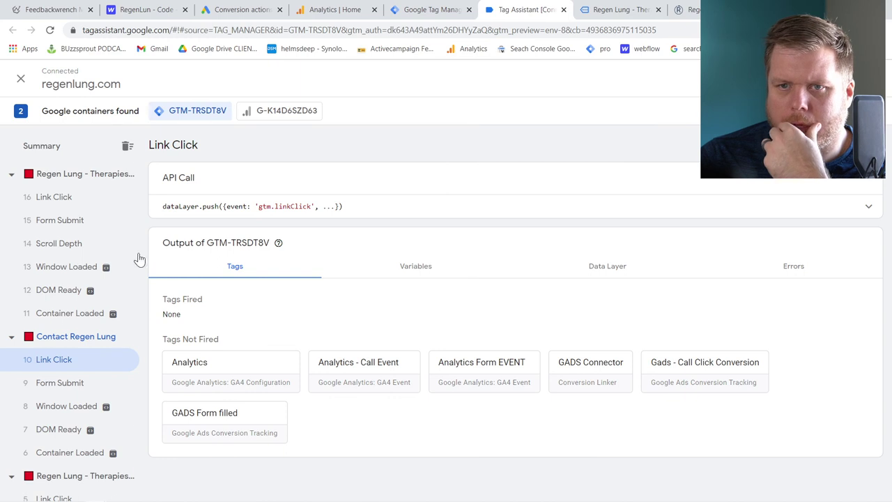
{"action": "left_click", "coordinate": [86, 202]}
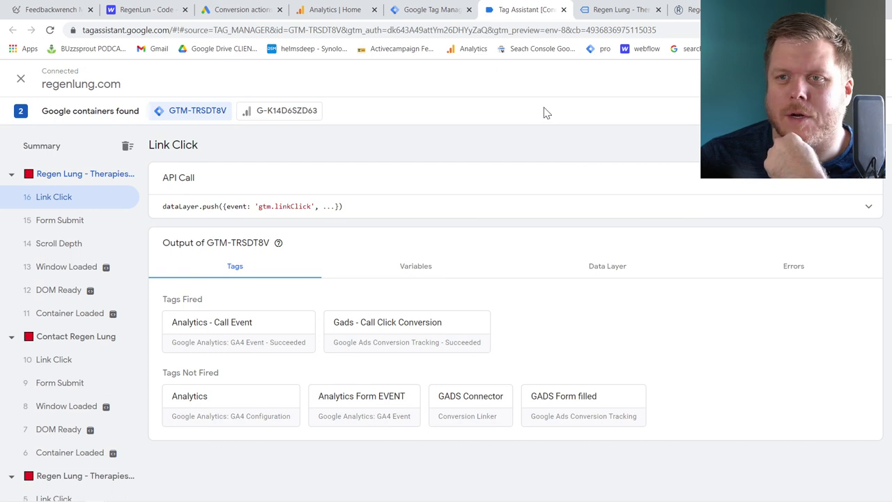
{"action": "left_click", "coordinate": [237, 11]}
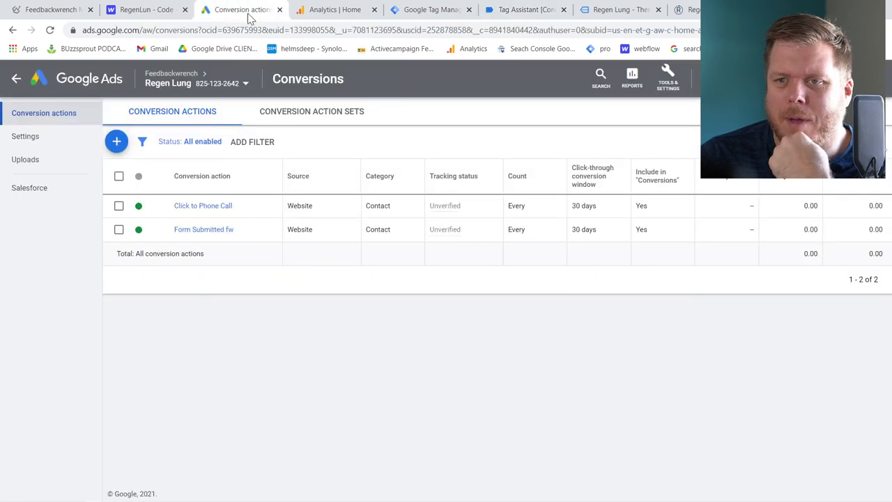
Create and save the 'FW Conversions' set containing Click to Phone Call and Form Submitted fw
{"action": "left_click", "coordinate": [302, 114]}
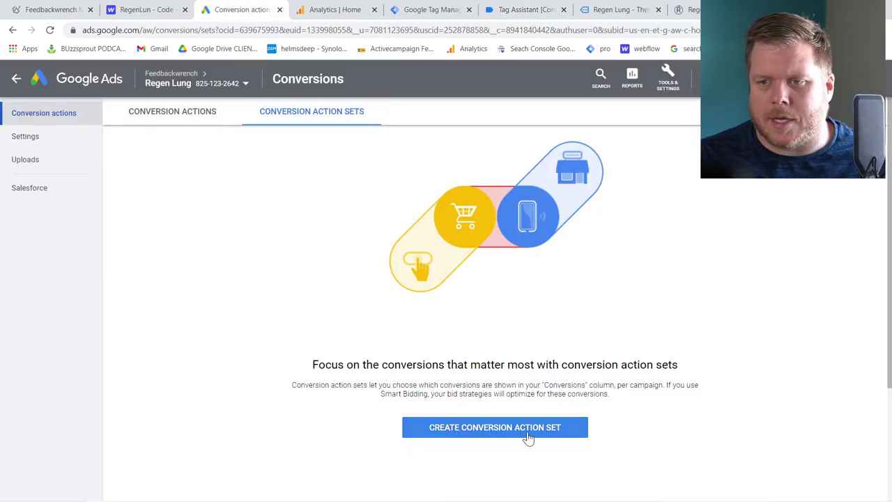
{"action": "left_click", "coordinate": [528, 437]}
{"action": "left_click", "coordinate": [191, 191]}
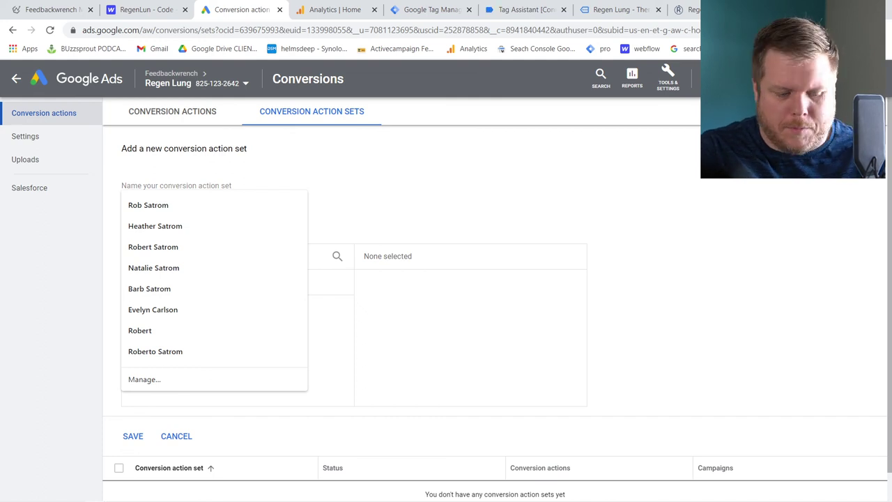
{"action": "type", "text": "R"}
{"action": "key", "text": "BackSpace"}
{"action": "type", "text": "FW Conversions"}
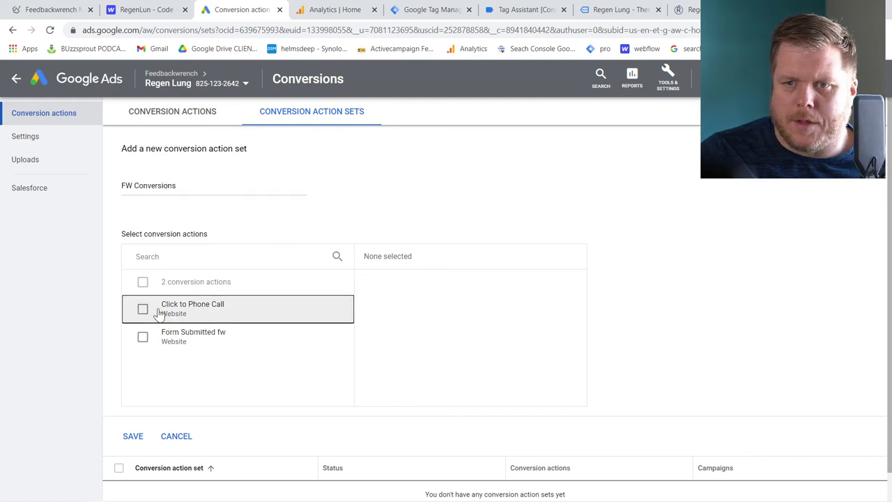
{"action": "left_click", "coordinate": [160, 313]}
{"action": "left_click", "coordinate": [166, 345]}
{"action": "left_click", "coordinate": [133, 435]}
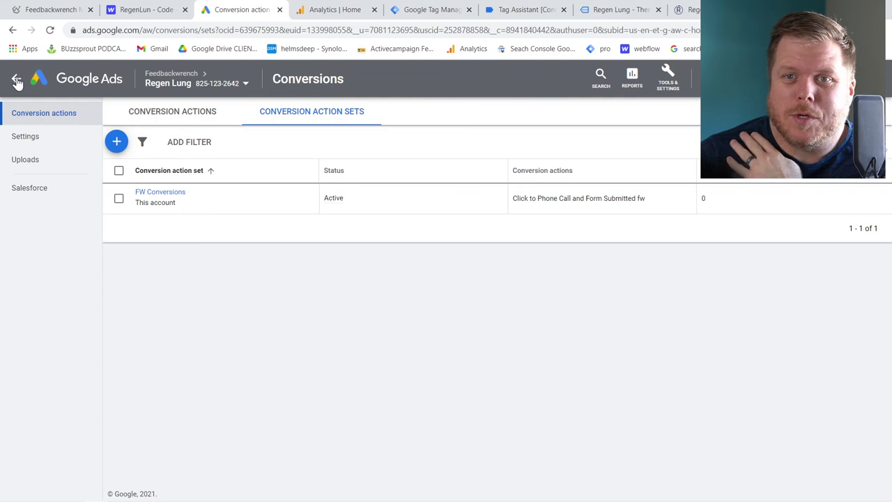
{"action": "left_click", "coordinate": [48, 12]}
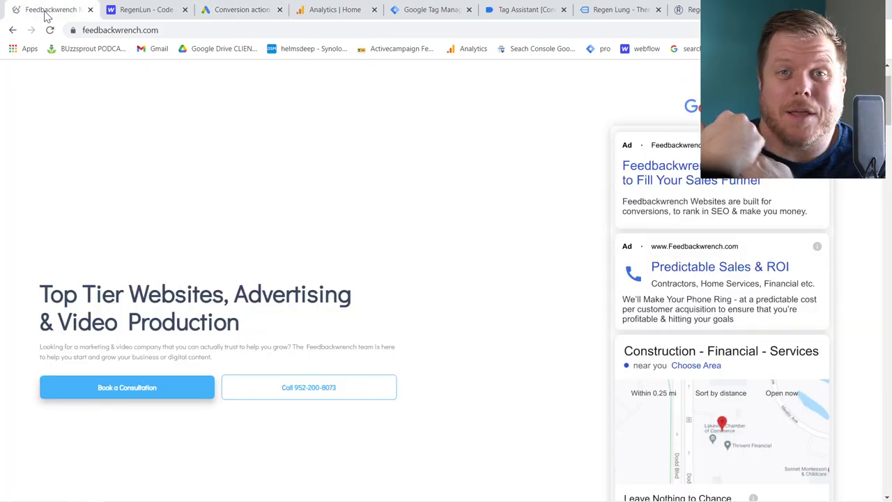